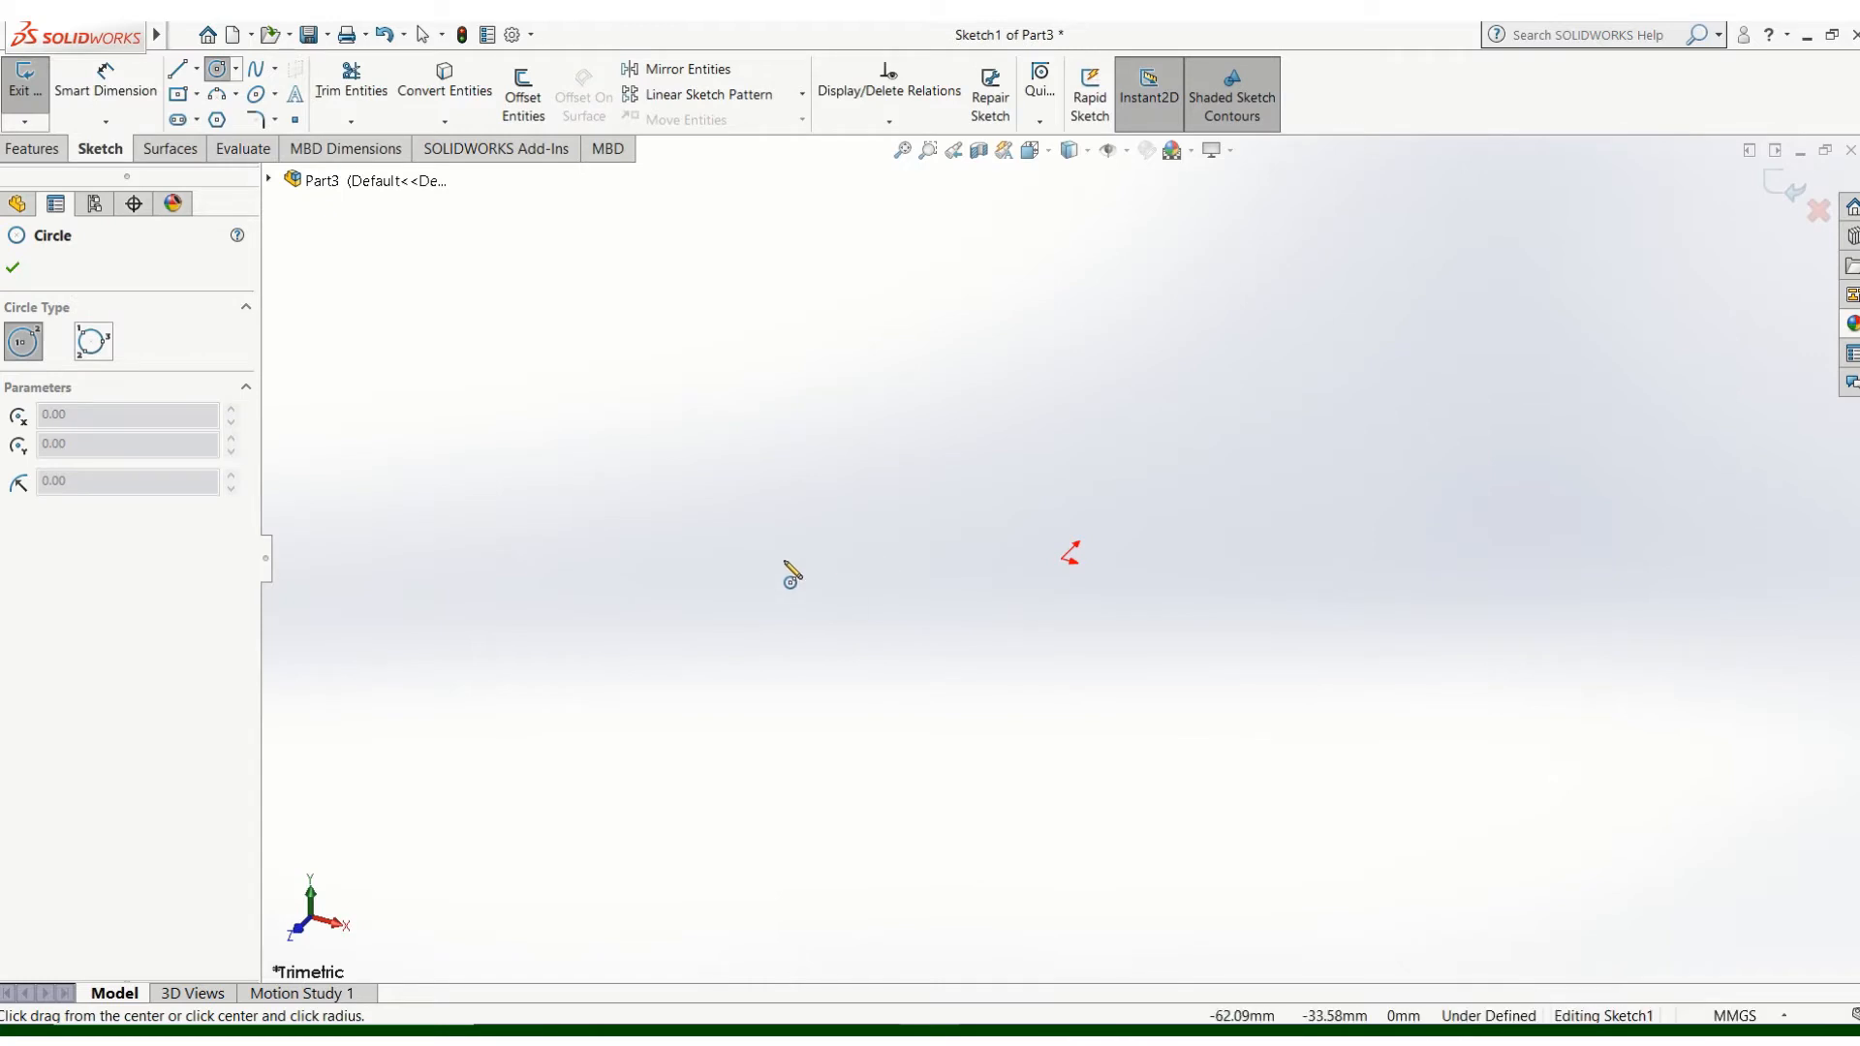
- Sketch a circle of about 29 mm radius on the negative X side of the origin and extrude it upward into a tall cylinder
click(766, 481)
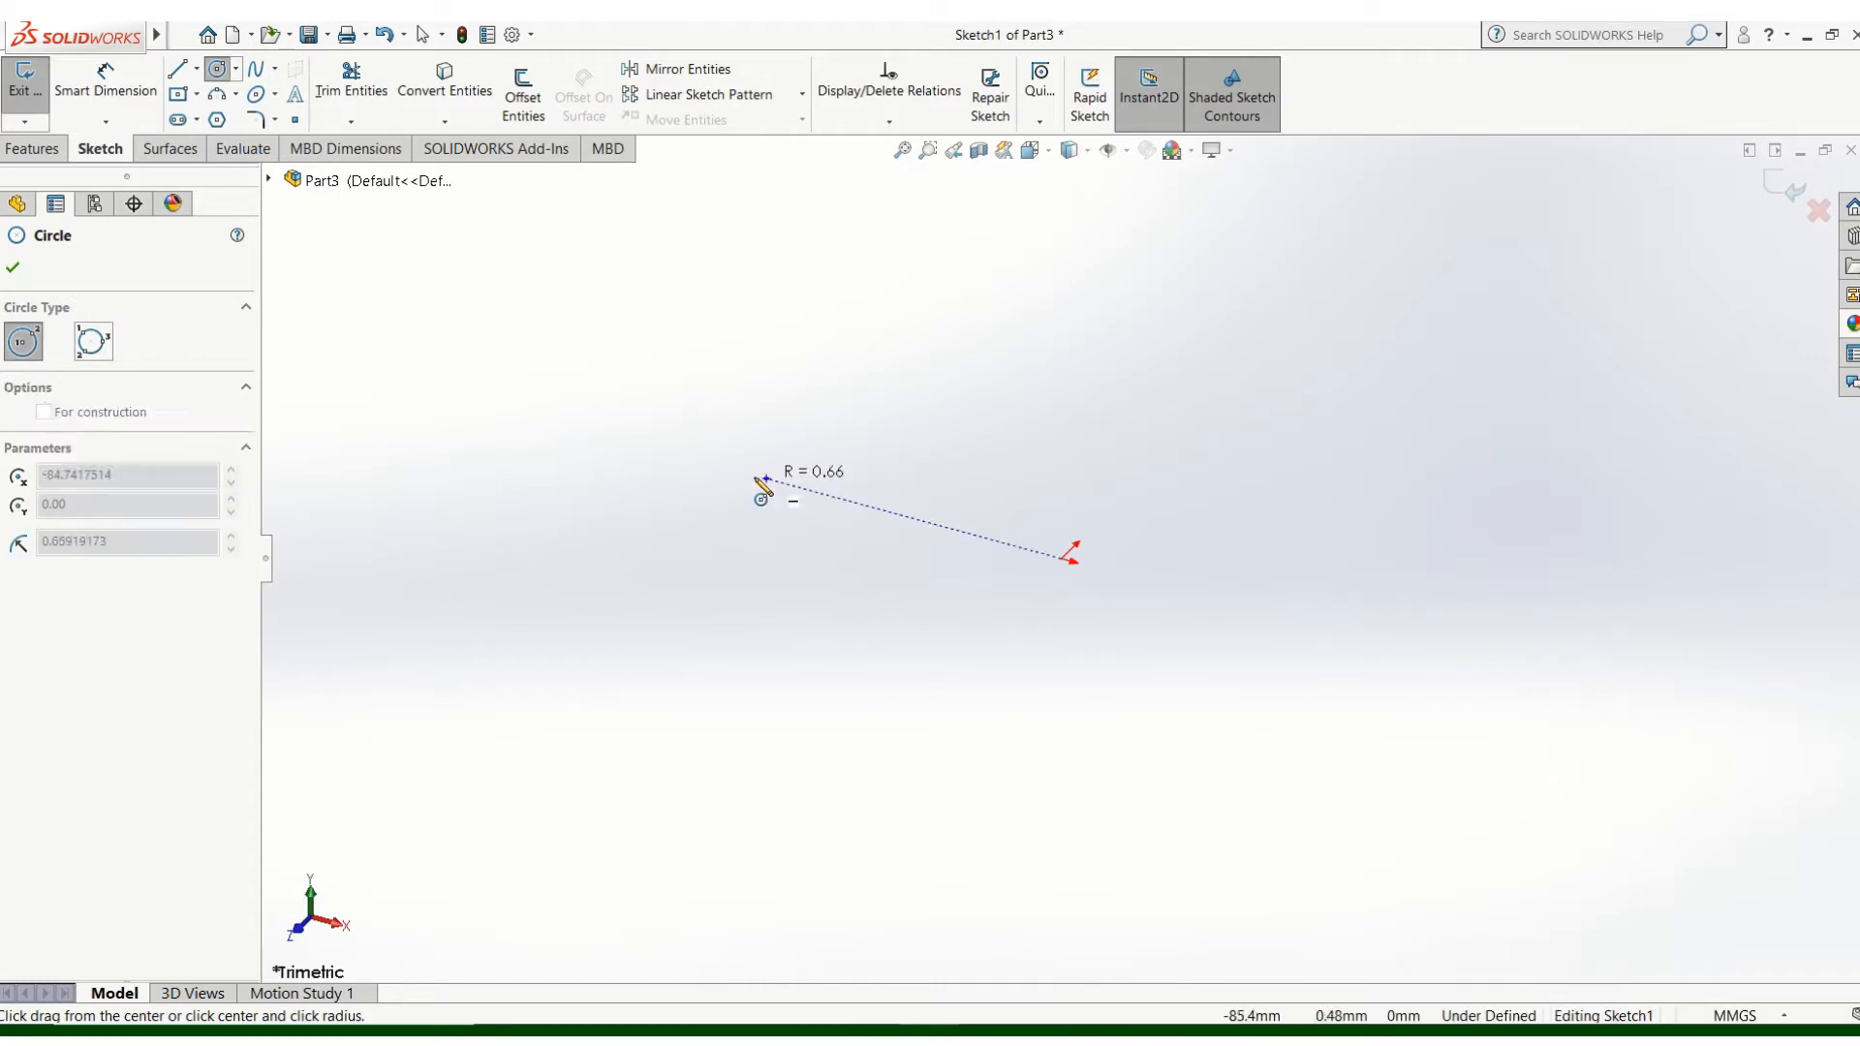
click(655, 480)
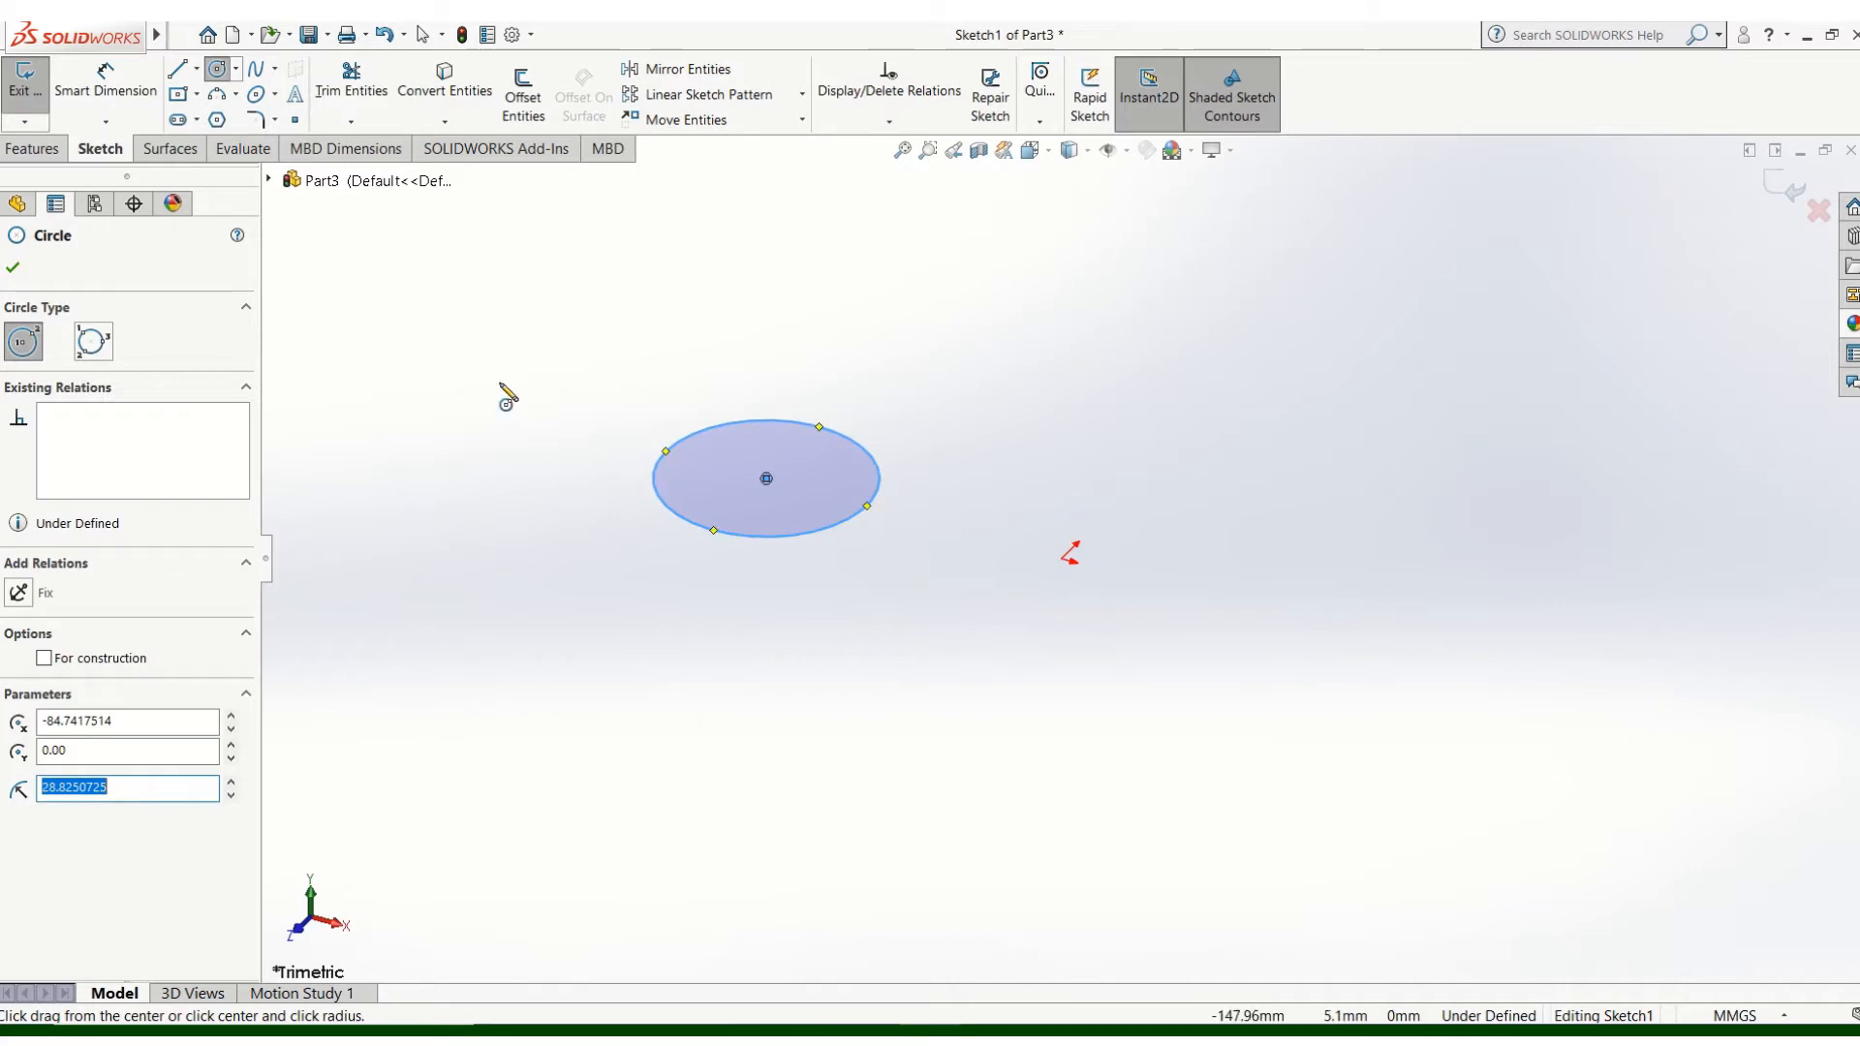
click(32, 148)
click(26, 99)
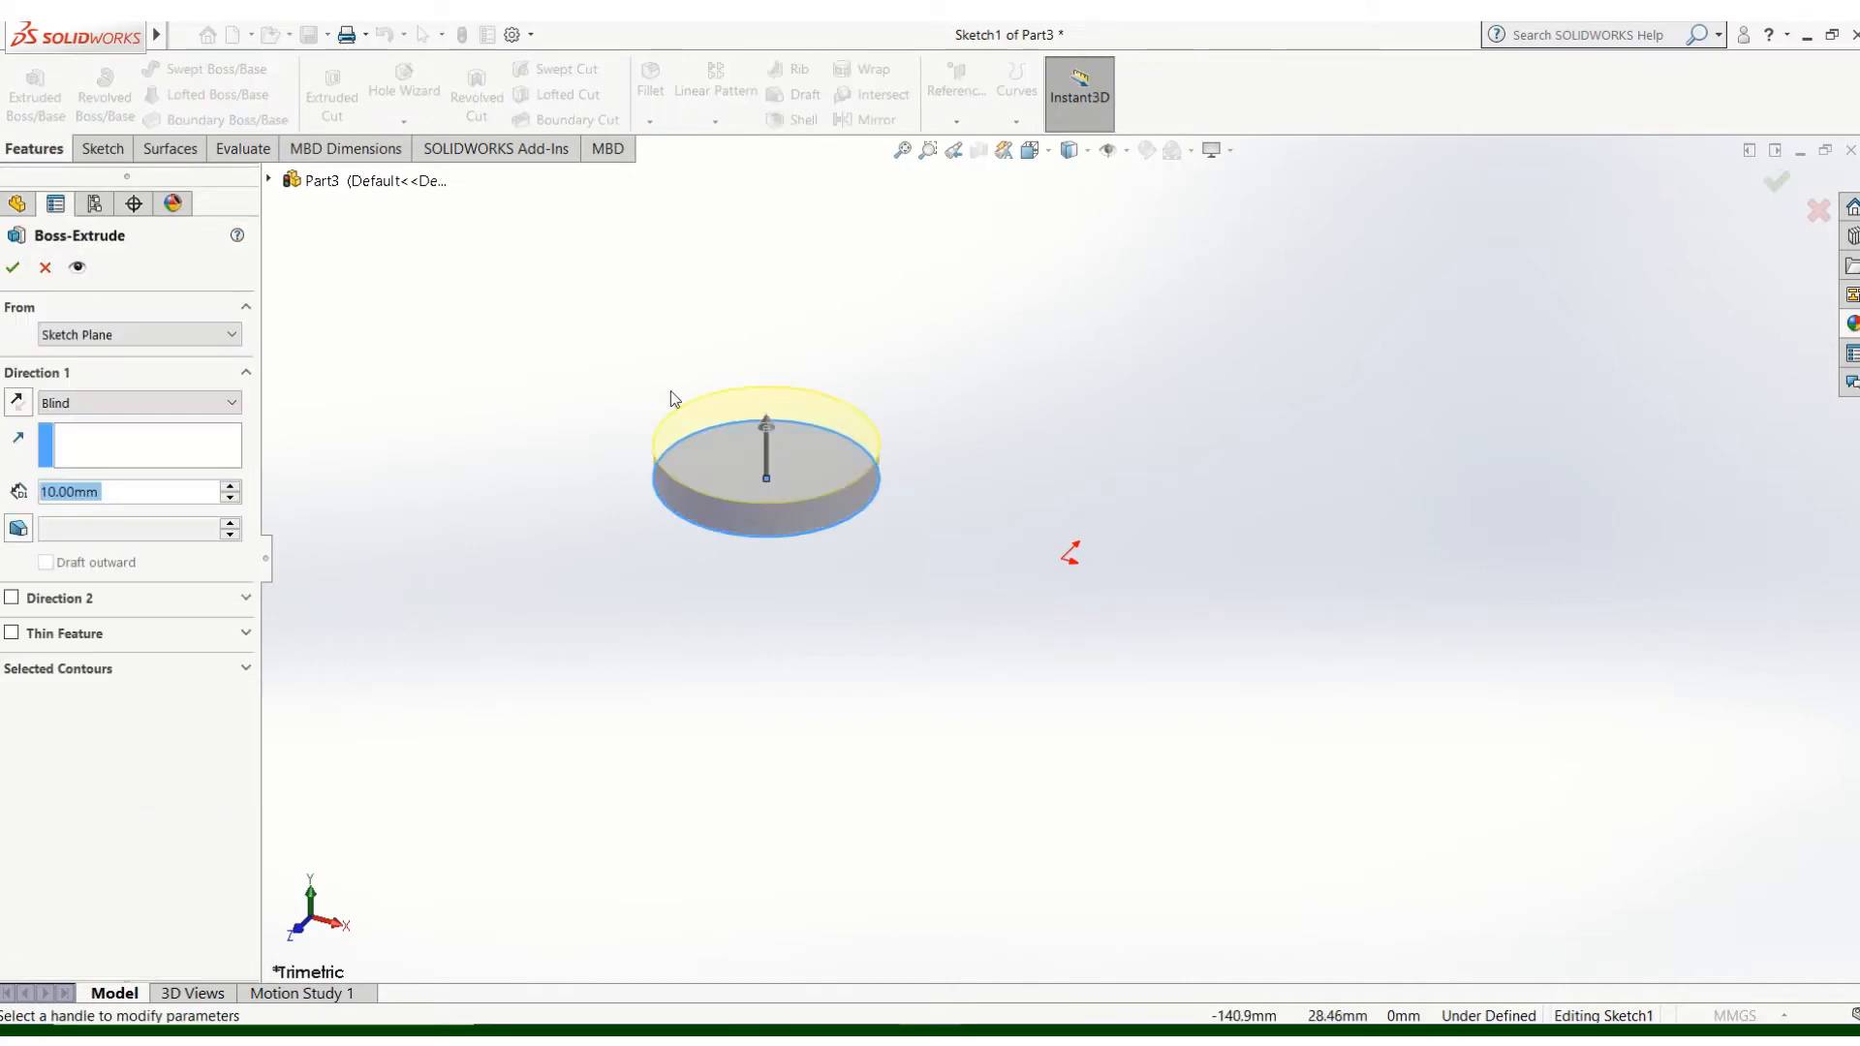
drag(763, 425, 723, 159)
click(13, 270)
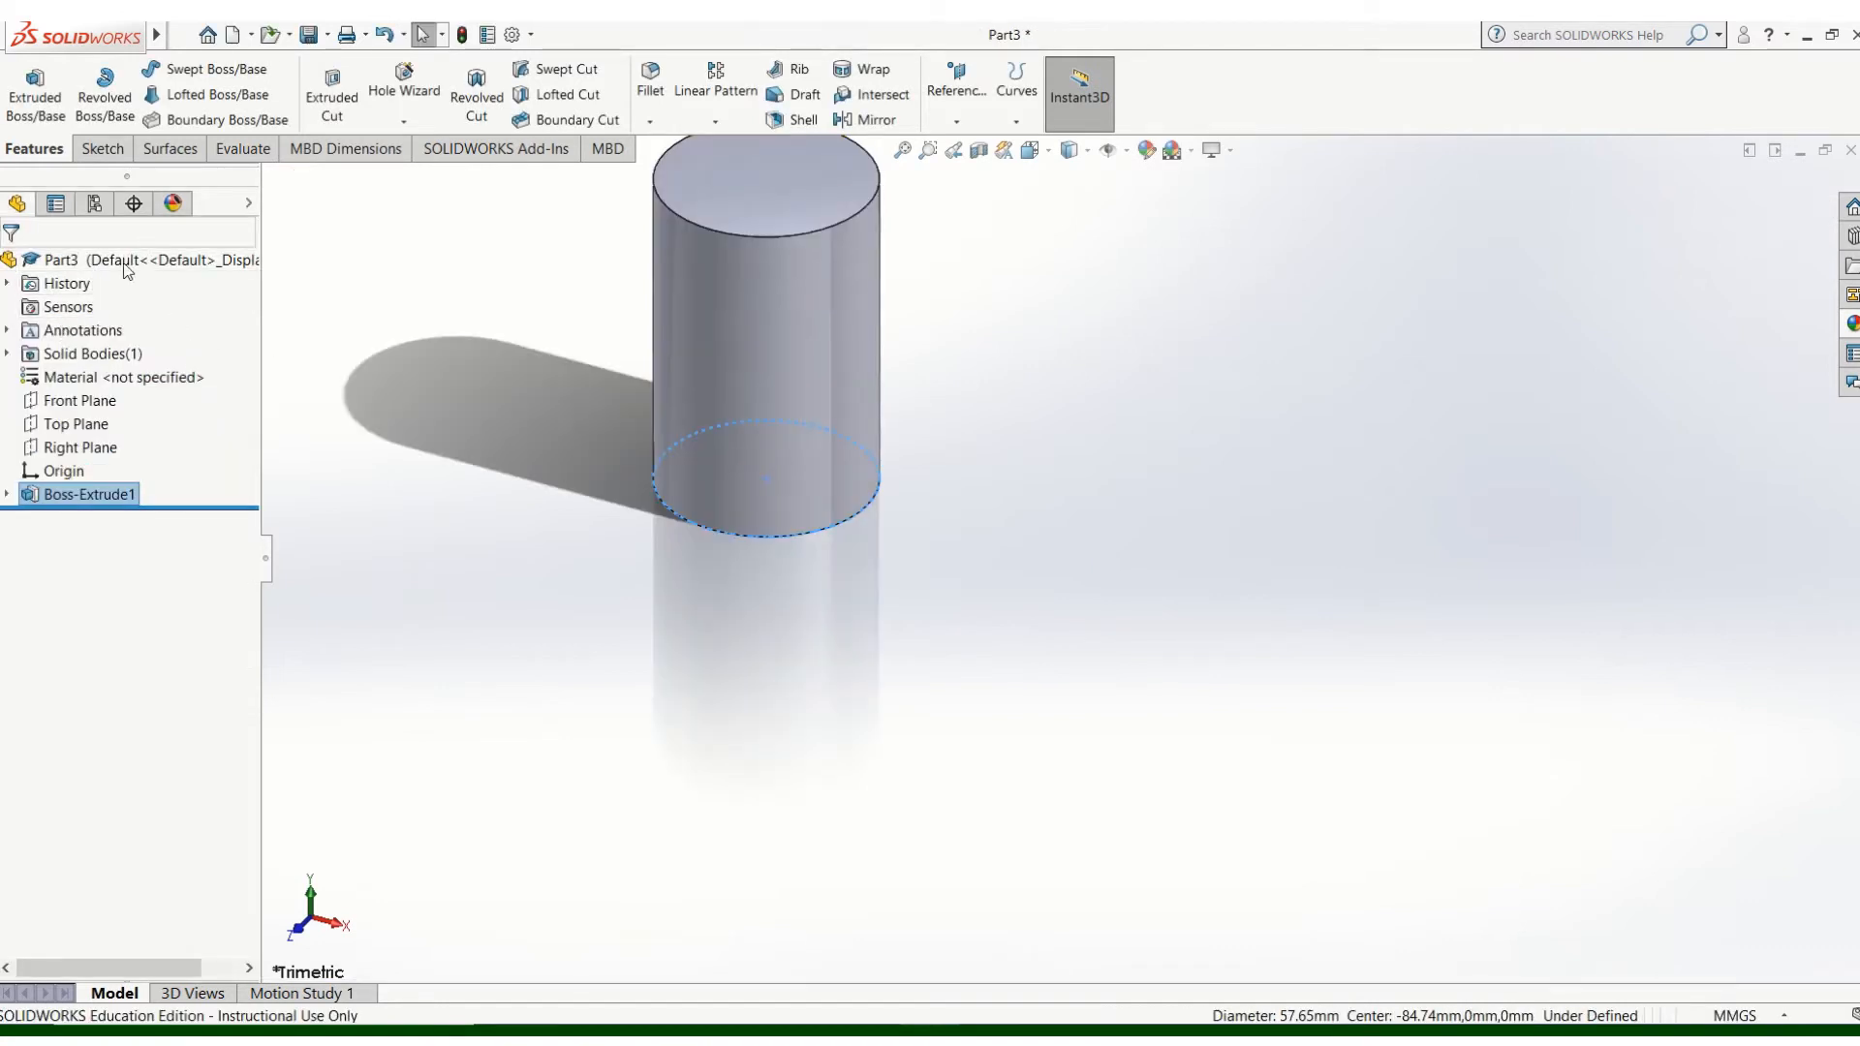
- Create a reference plane from the cylinder's top face with an offset distance of 0 mm
click(220, 34)
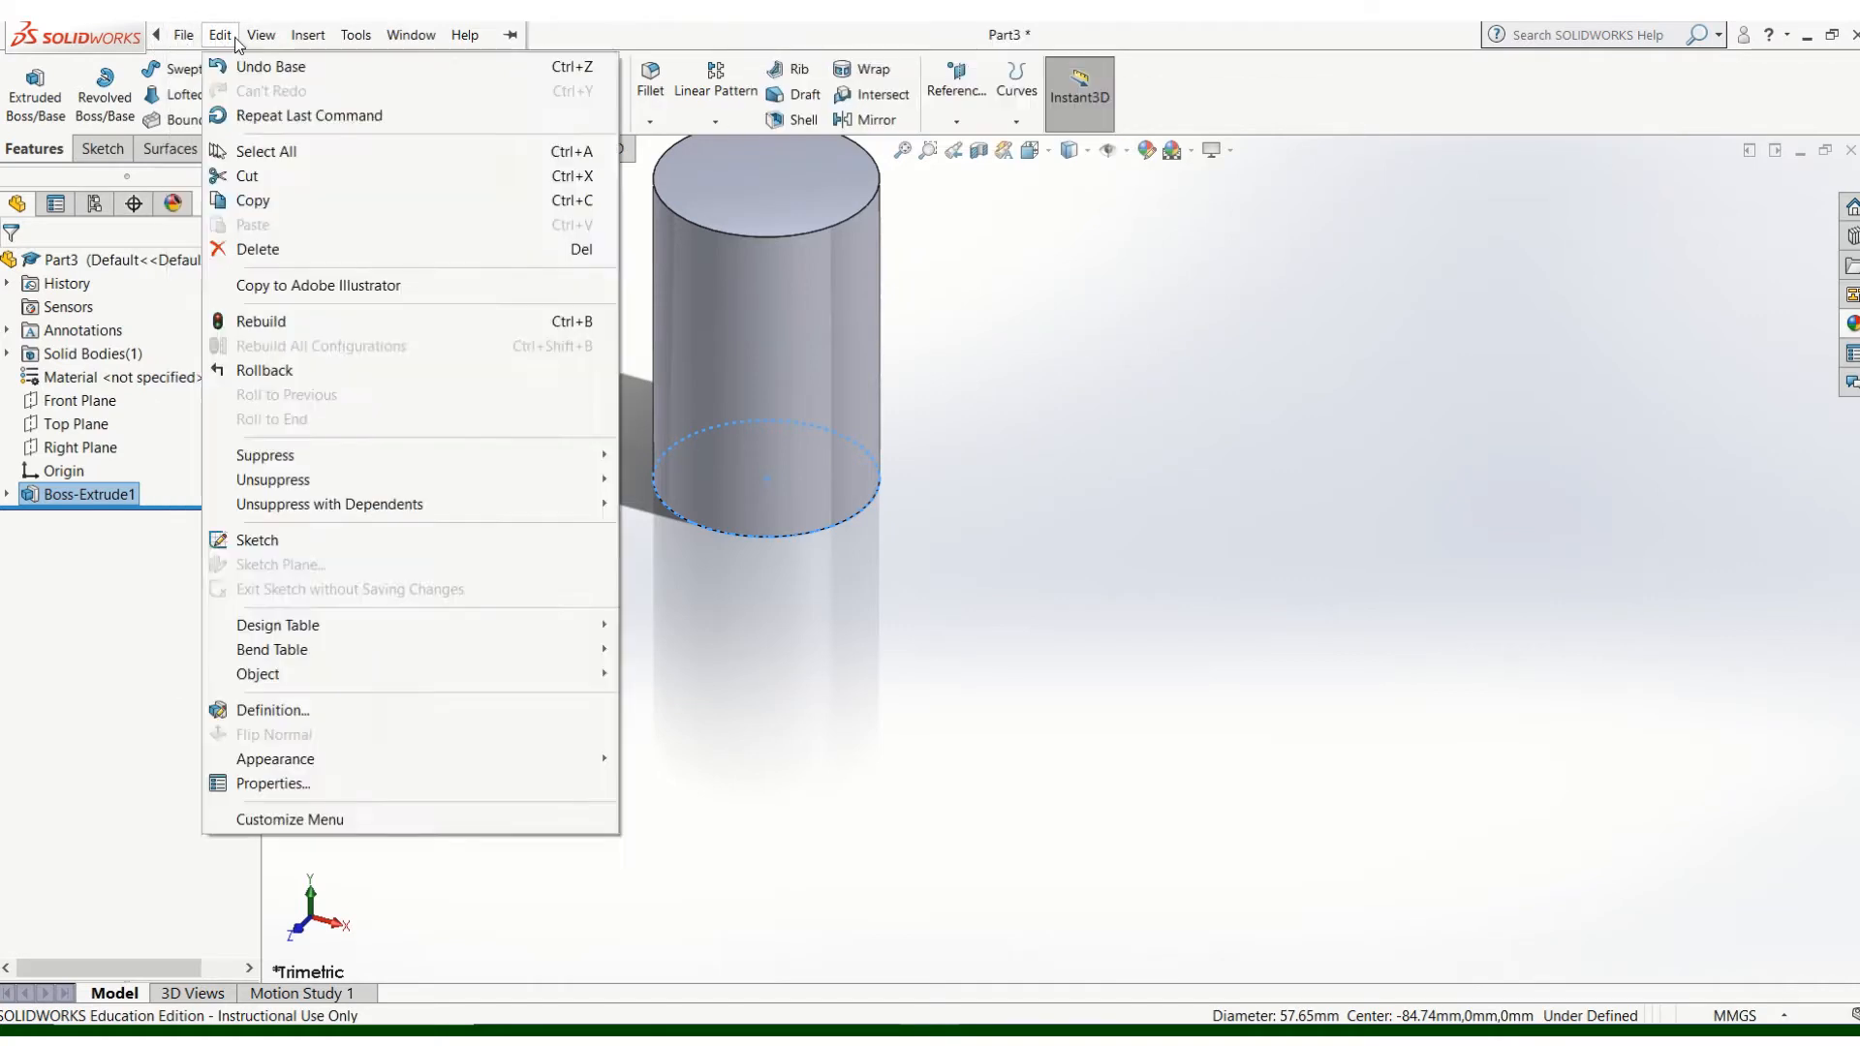
mouse_move(310, 37)
mouse_move(385, 300)
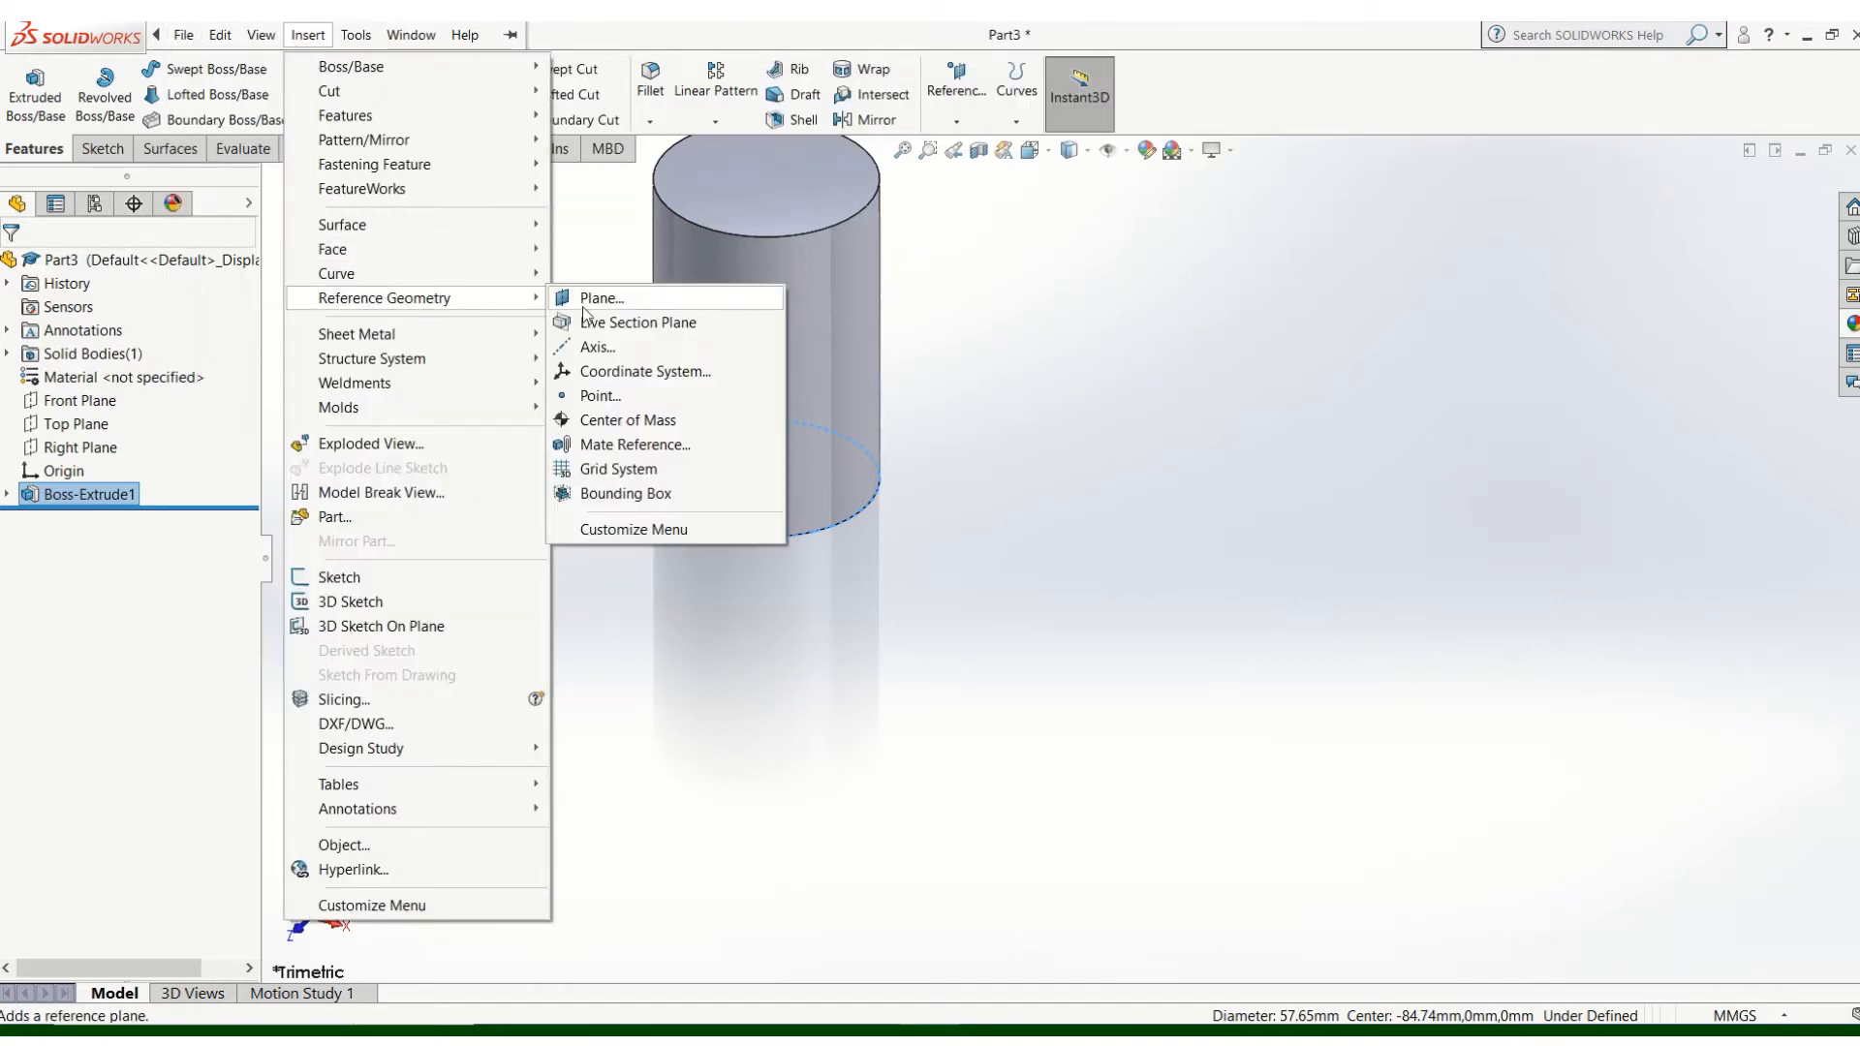
click(599, 300)
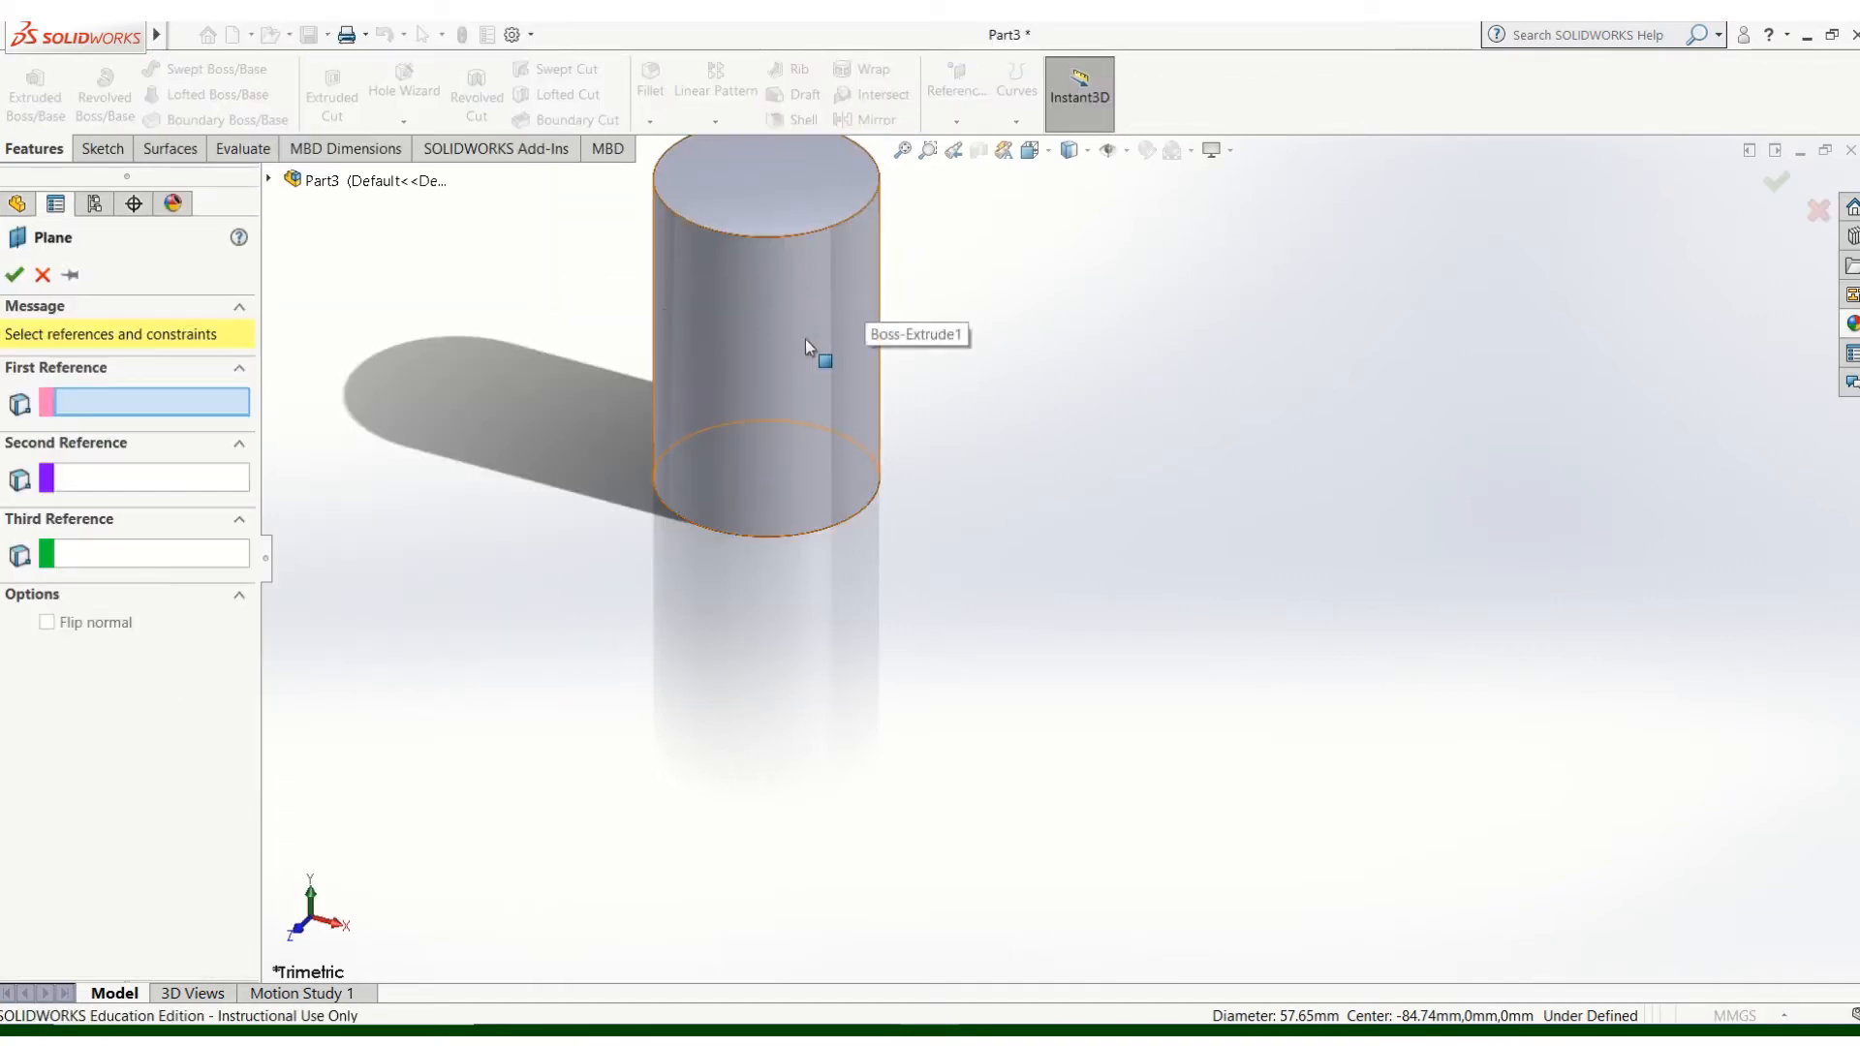
click(804, 199)
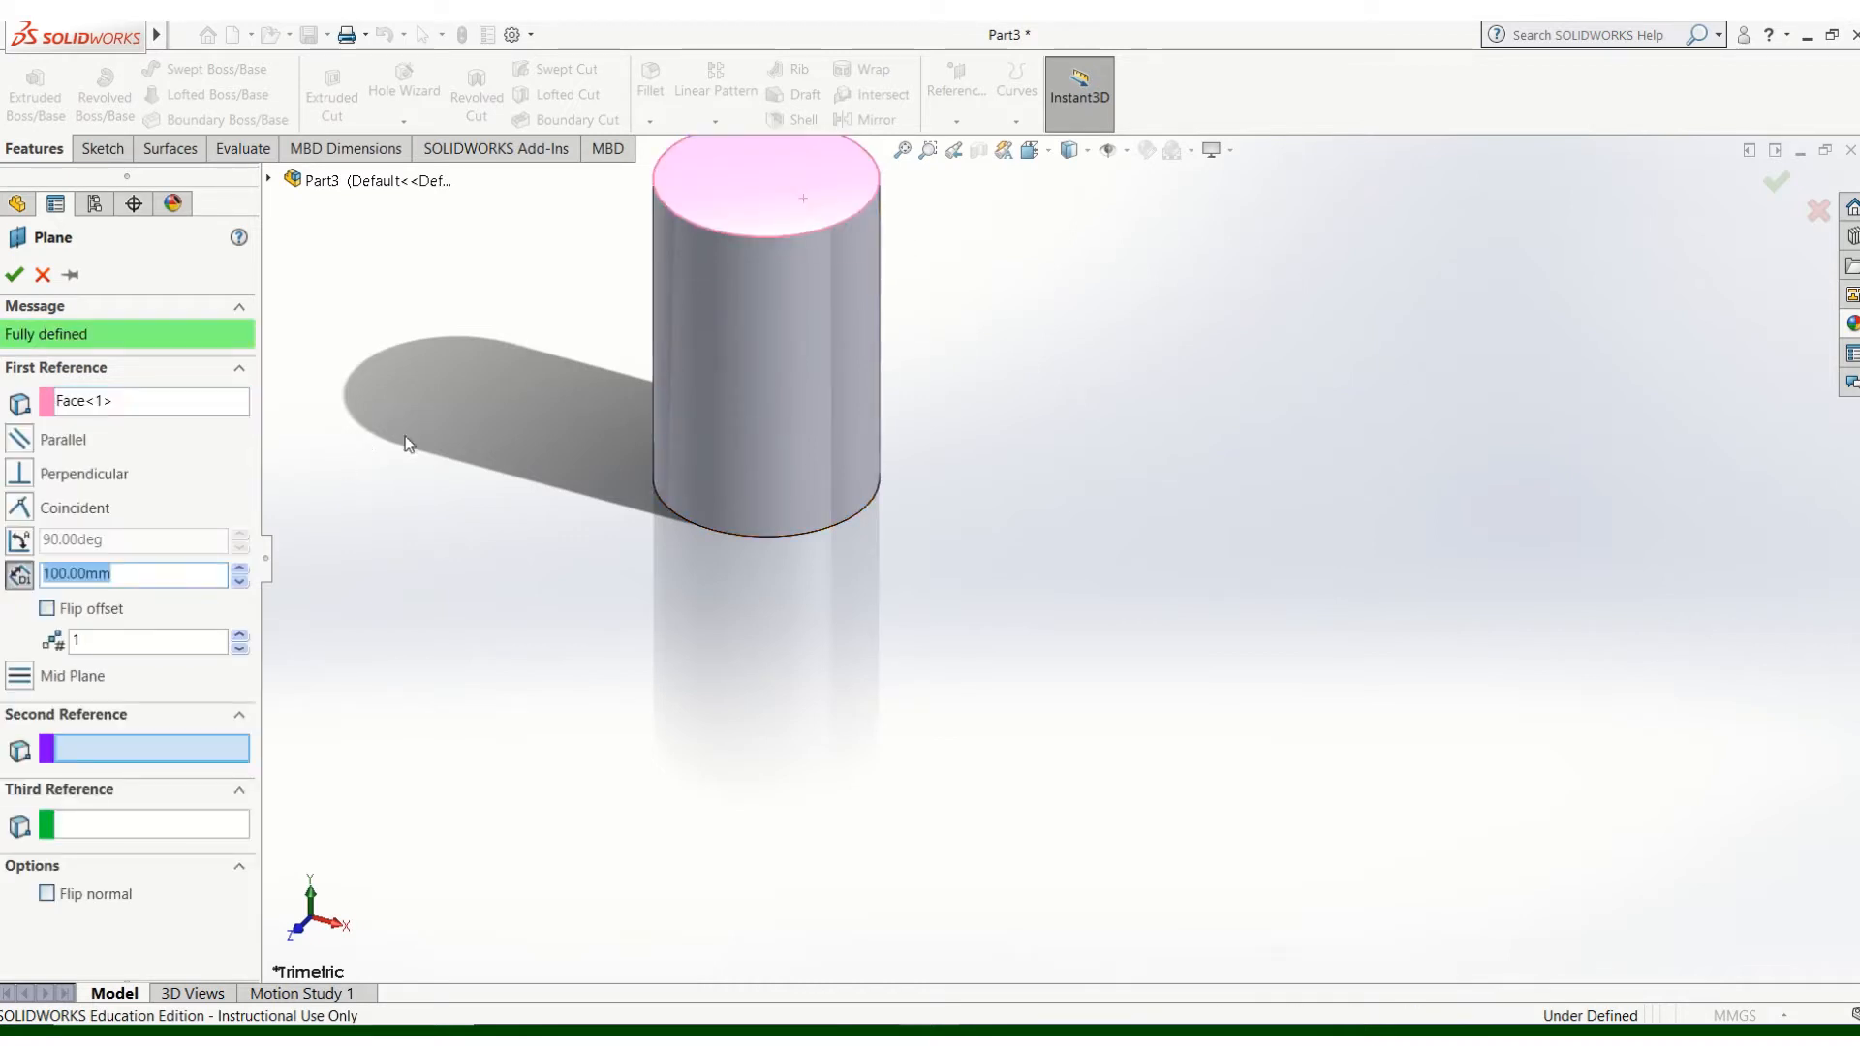
scroll(882, 318, up, 6)
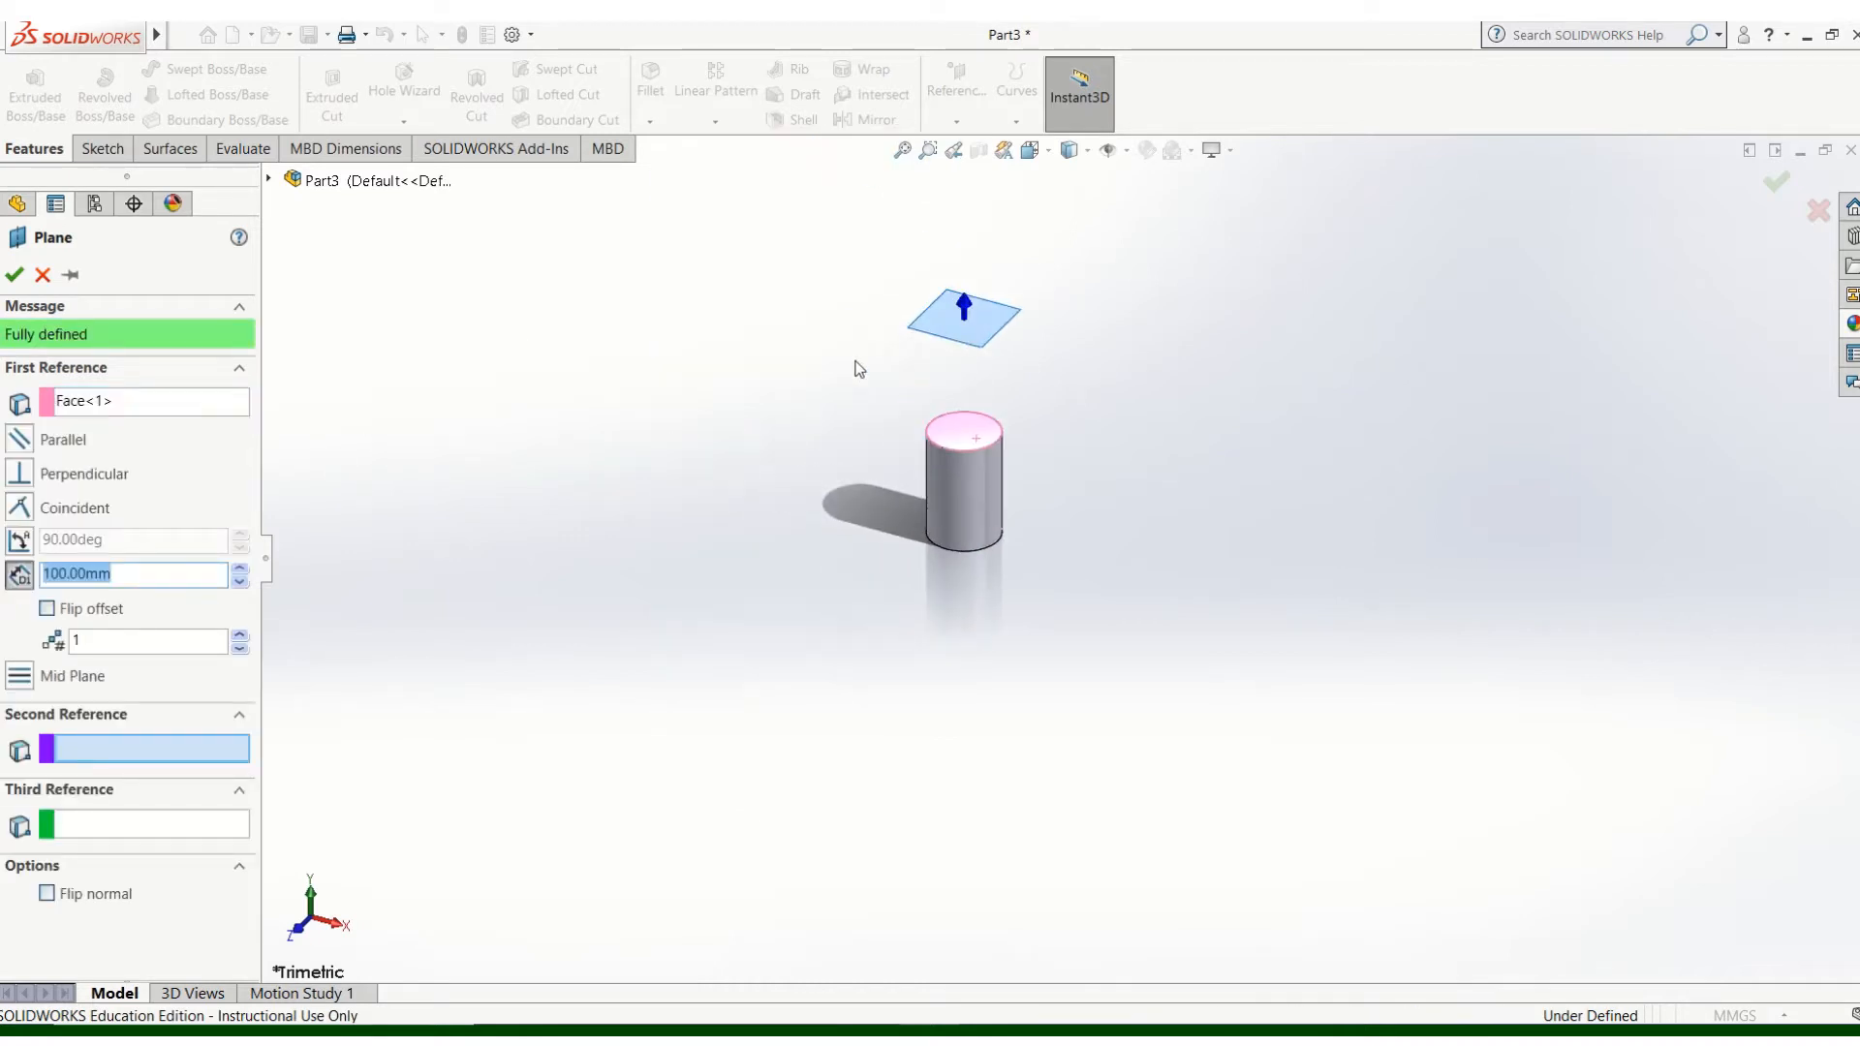
click(240, 584)
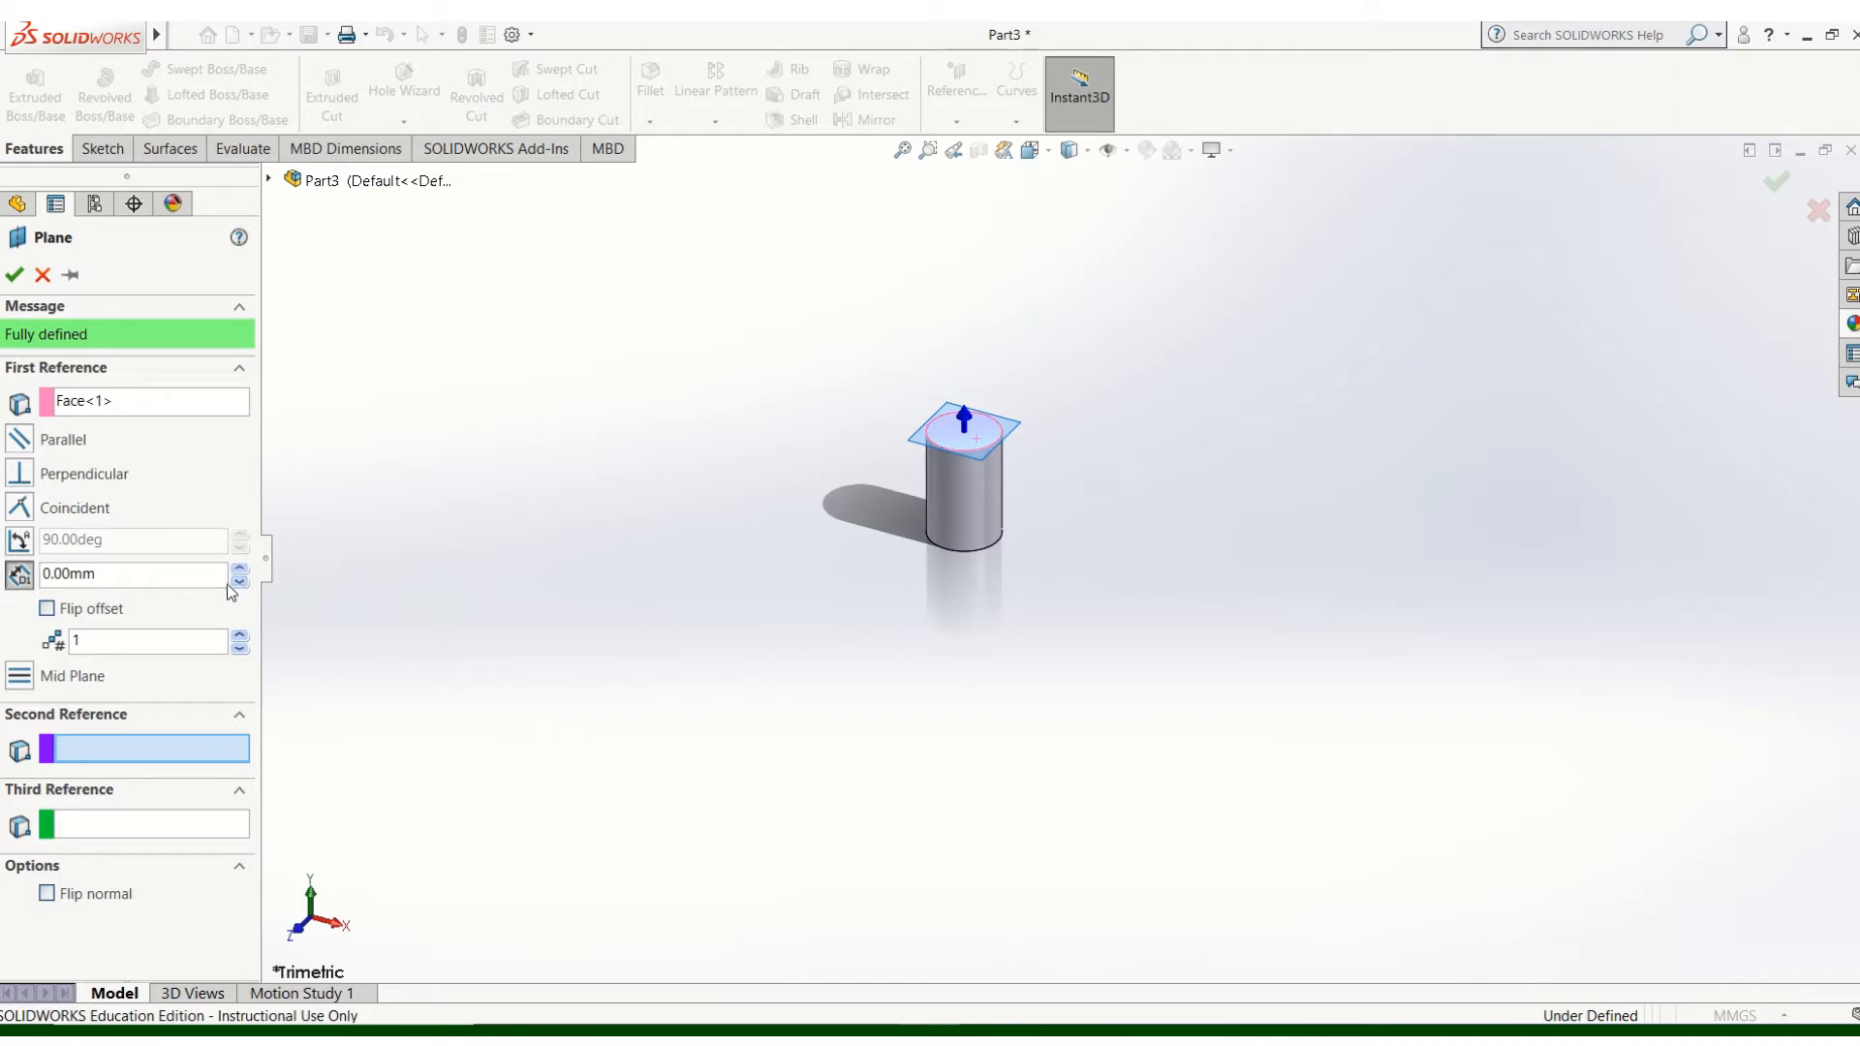
click(15, 276)
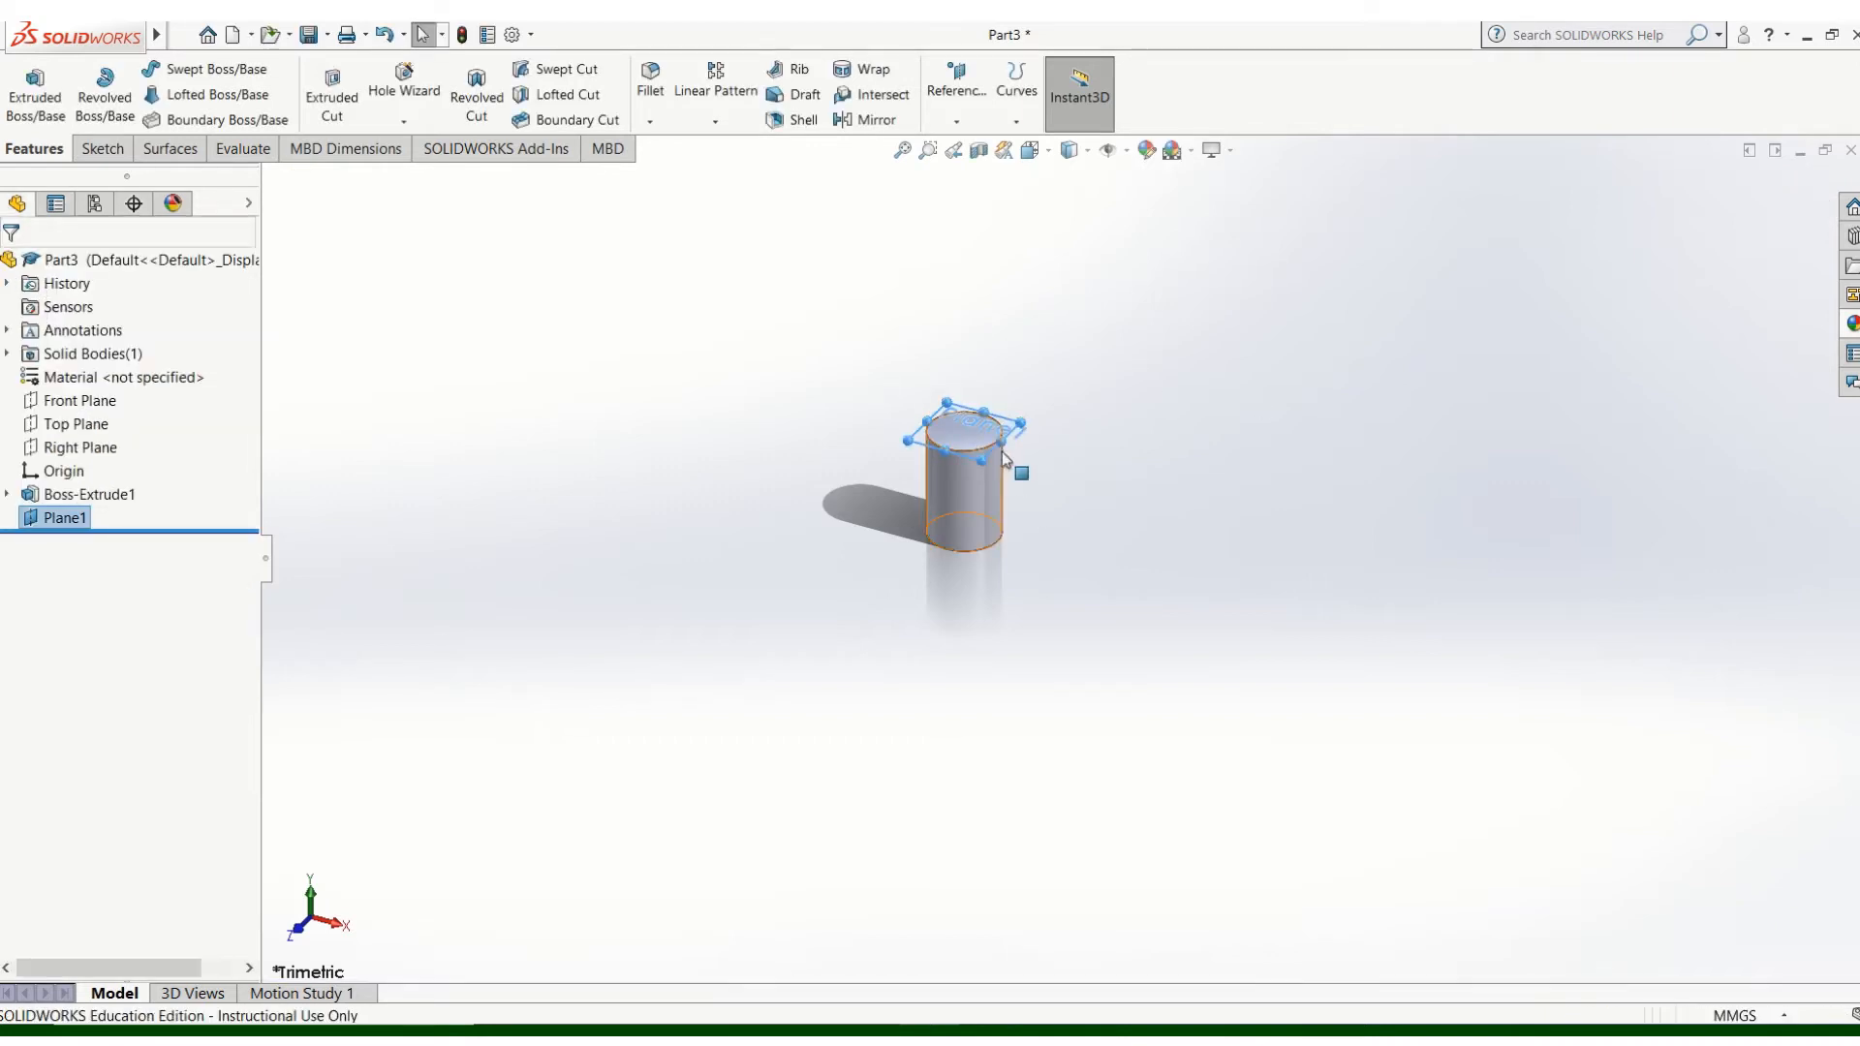
- Stretch the new reference plane's boundary along X so it extends far beyond the cylinder and past the origin
scroll(1004, 459, down, 5)
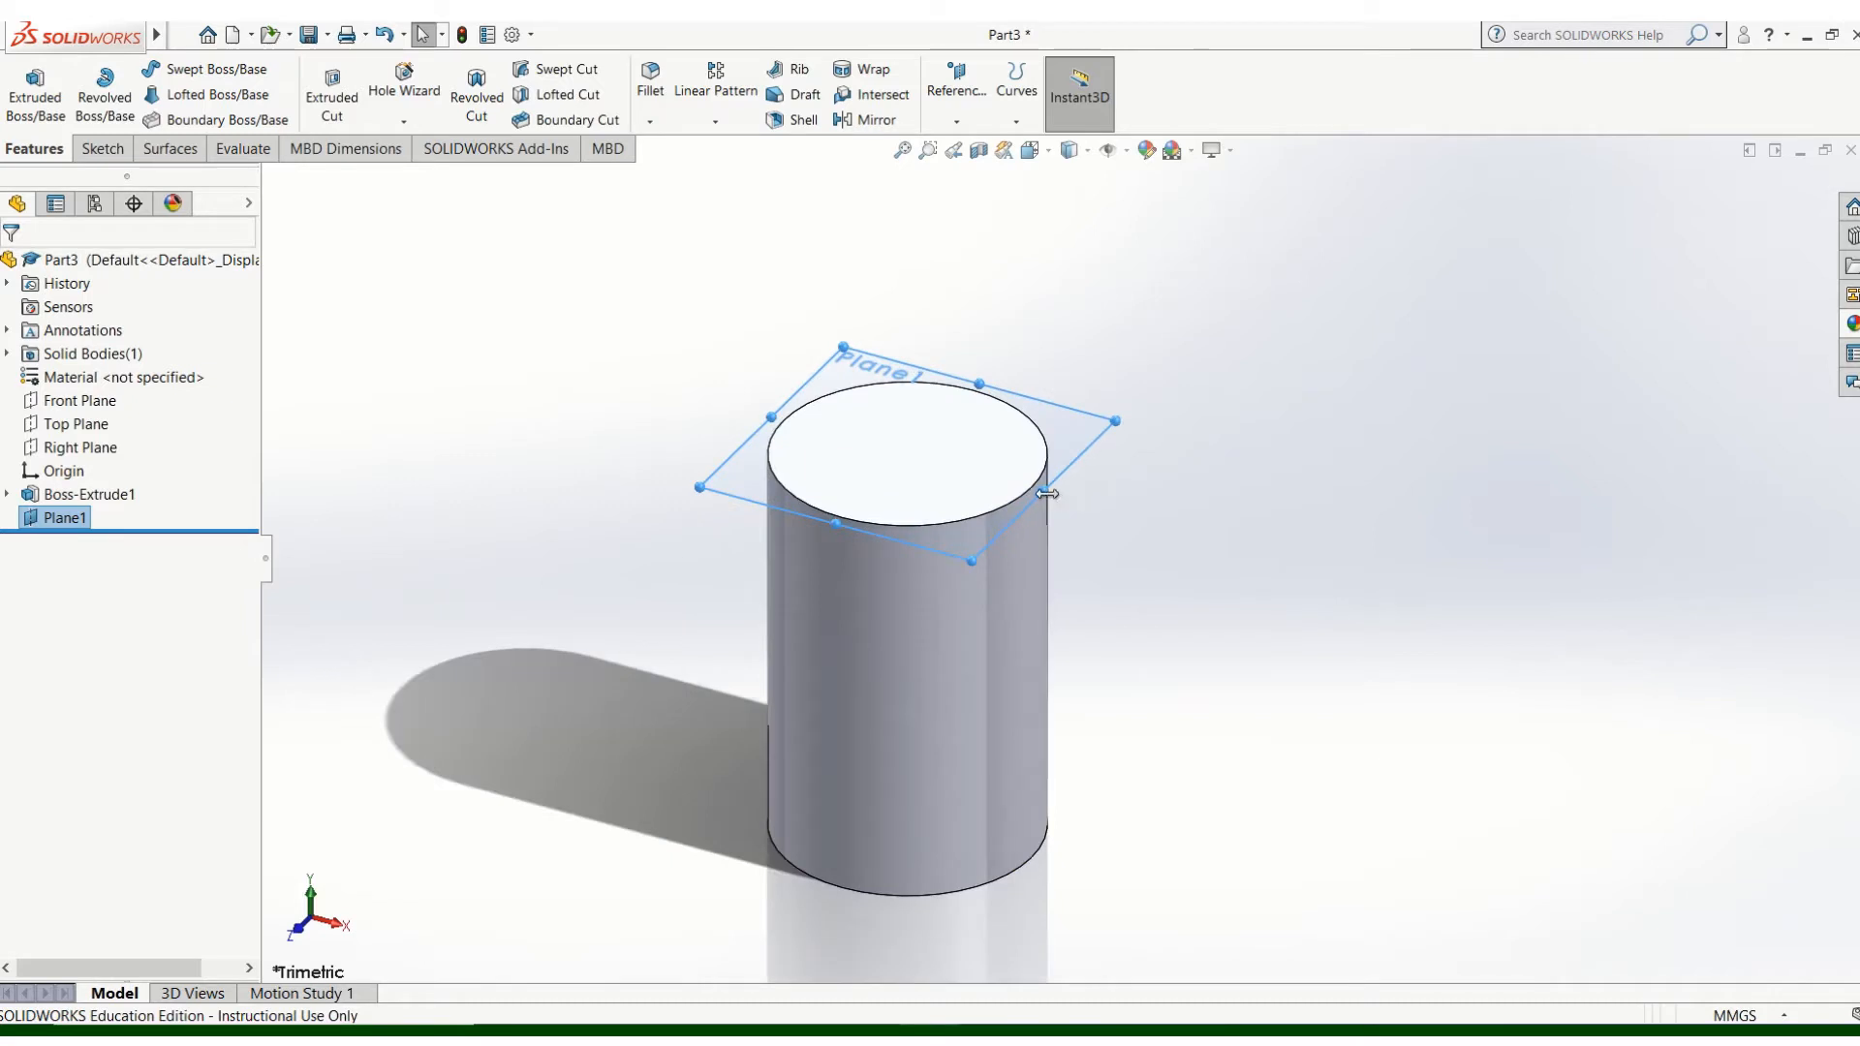
drag(1047, 493, 1826, 730)
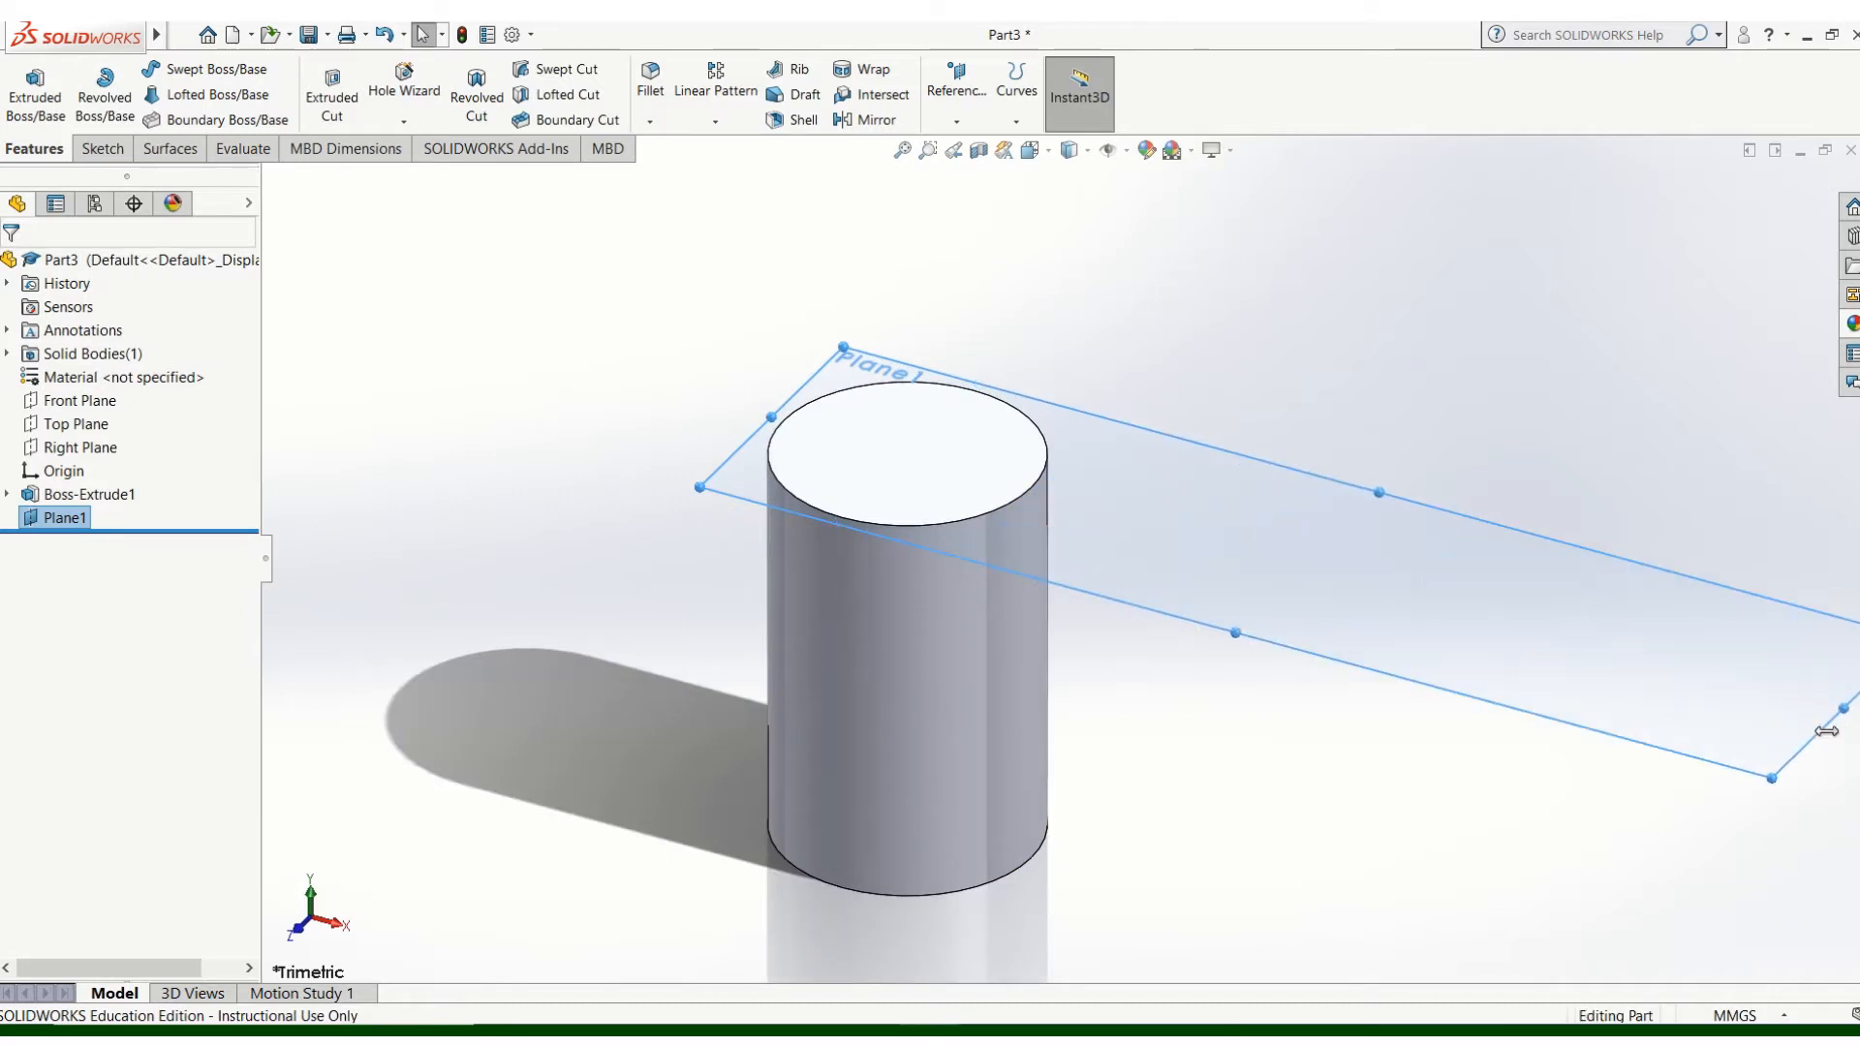
scroll(1453, 590, up, 3)
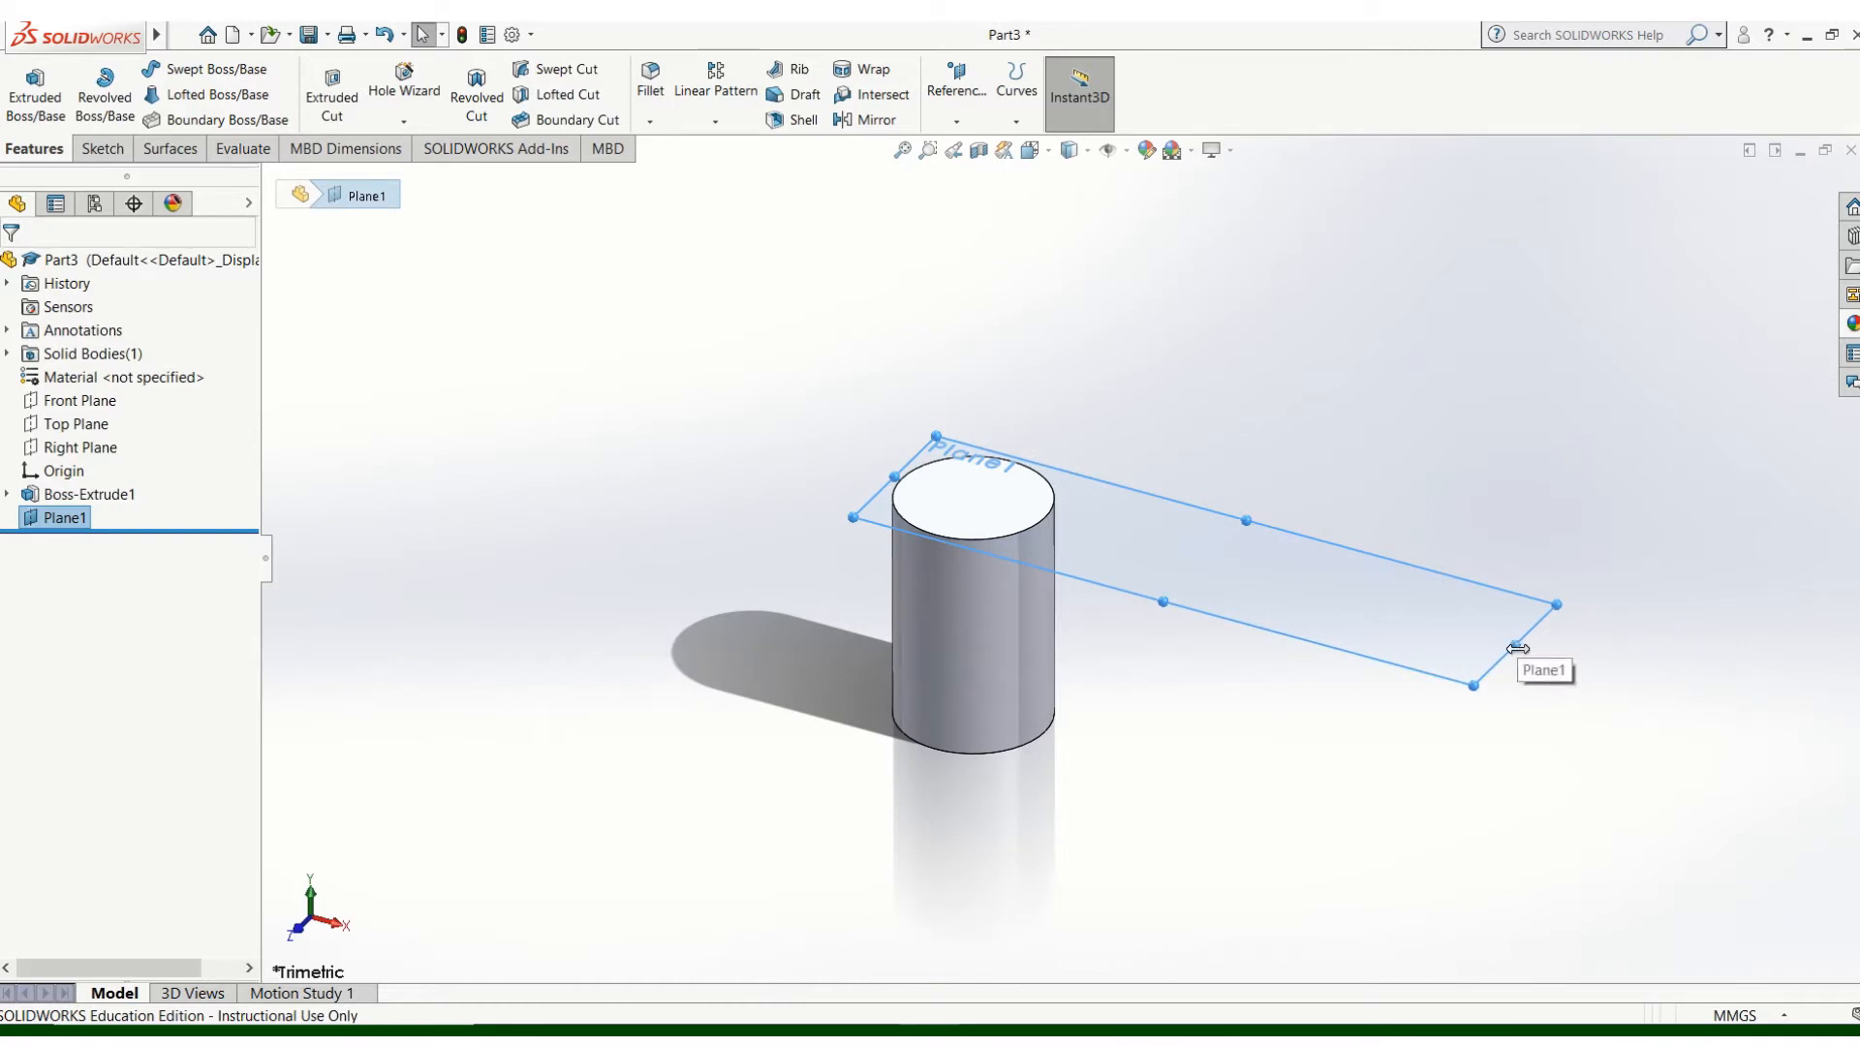
drag(1516, 645, 1690, 721)
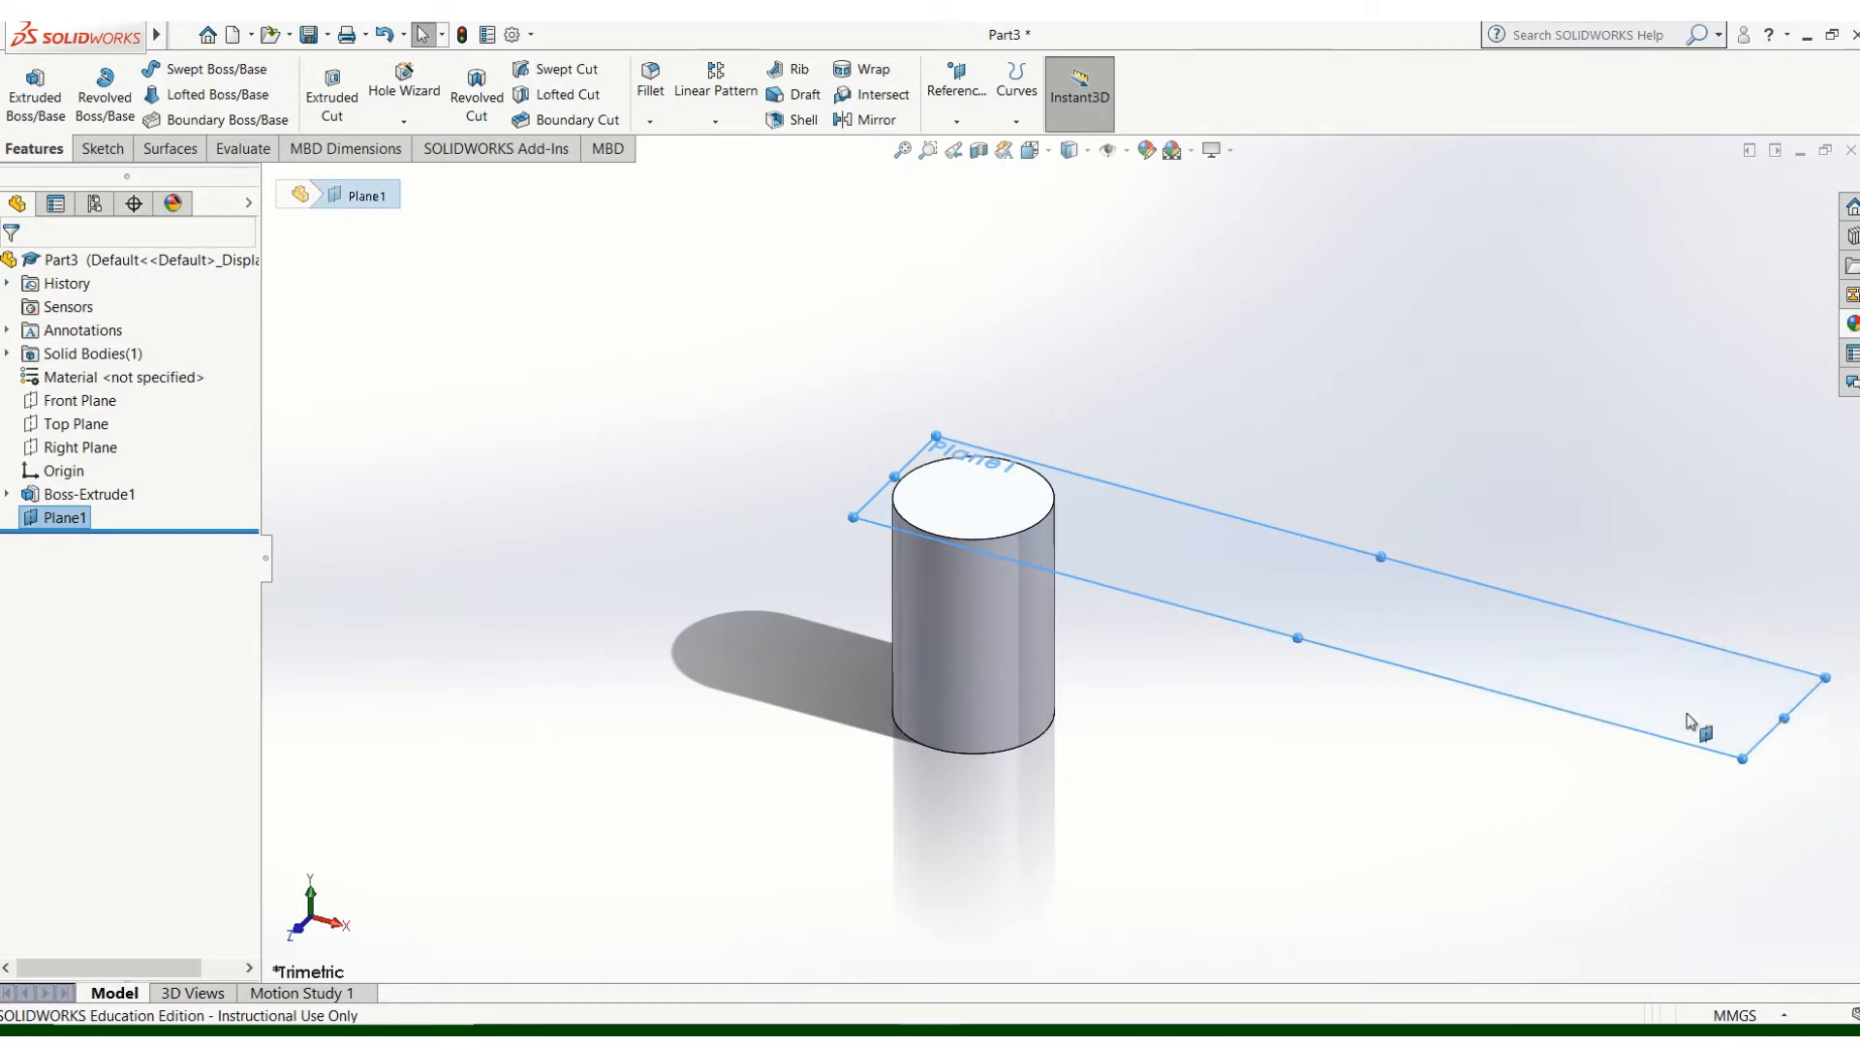
click(101, 151)
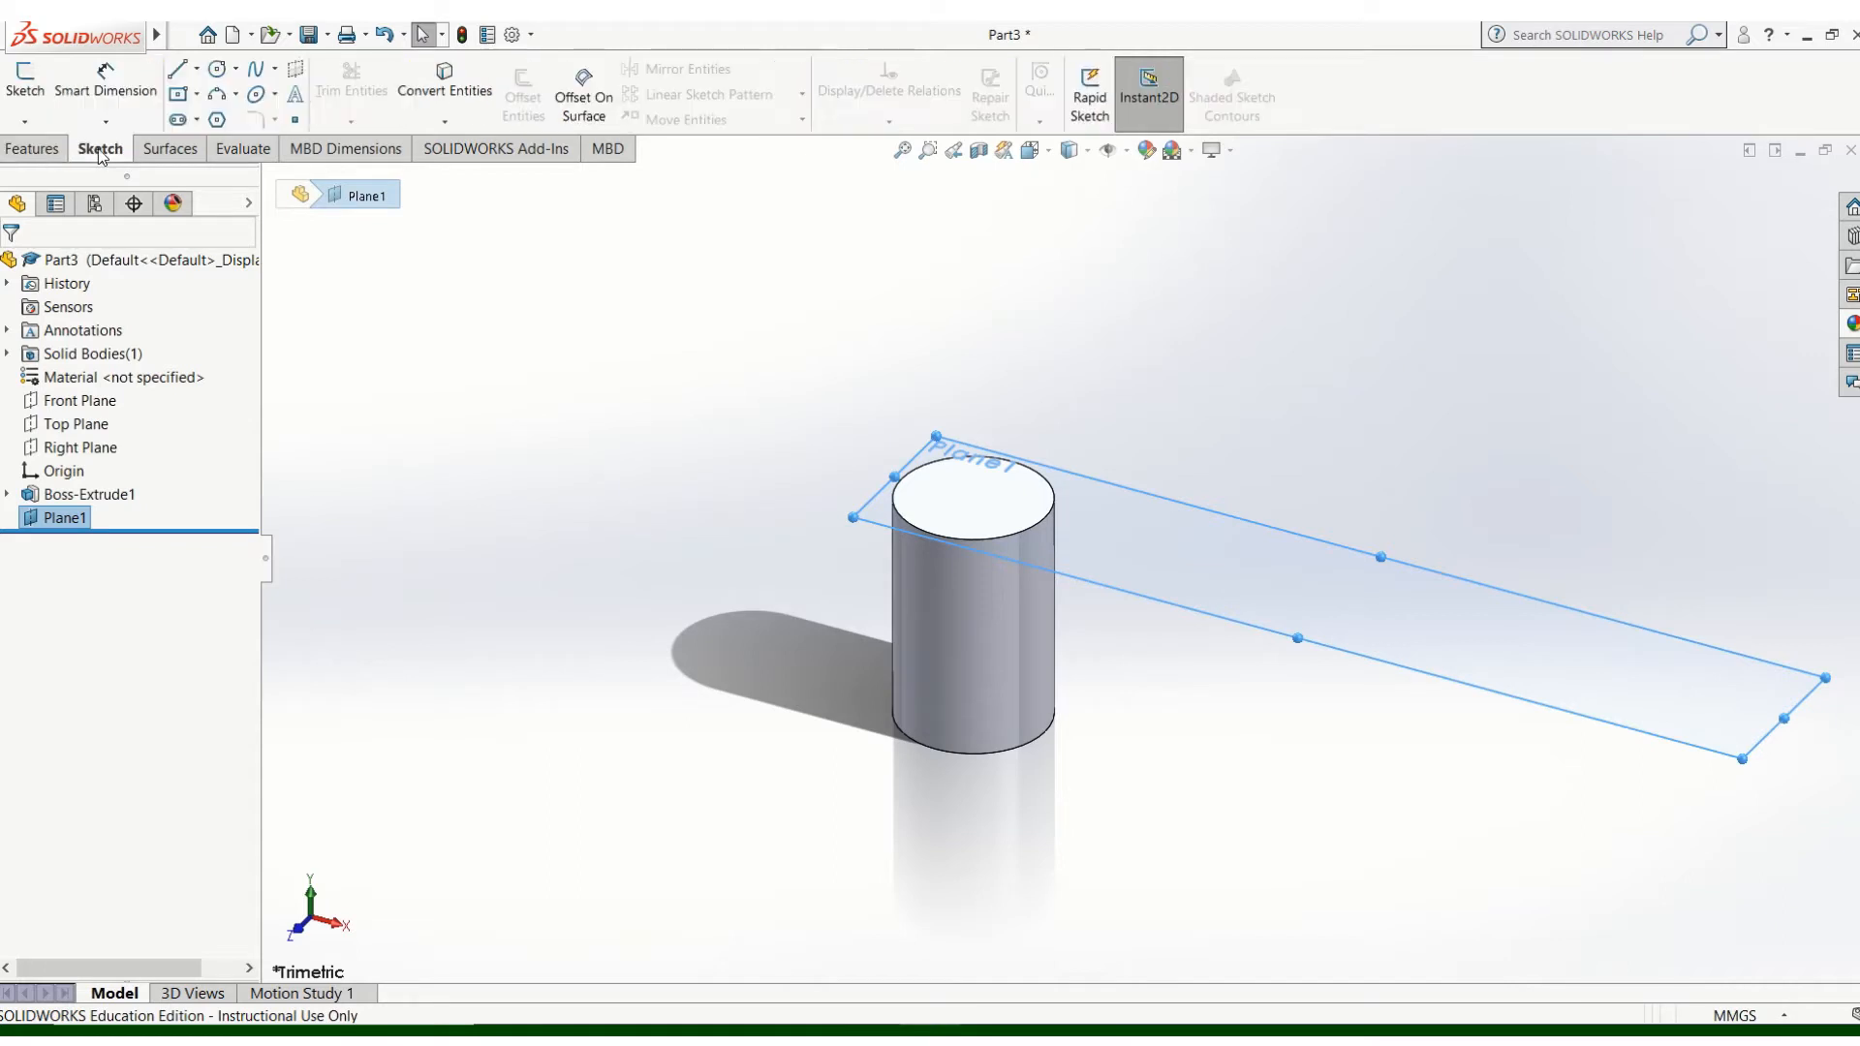
click(178, 96)
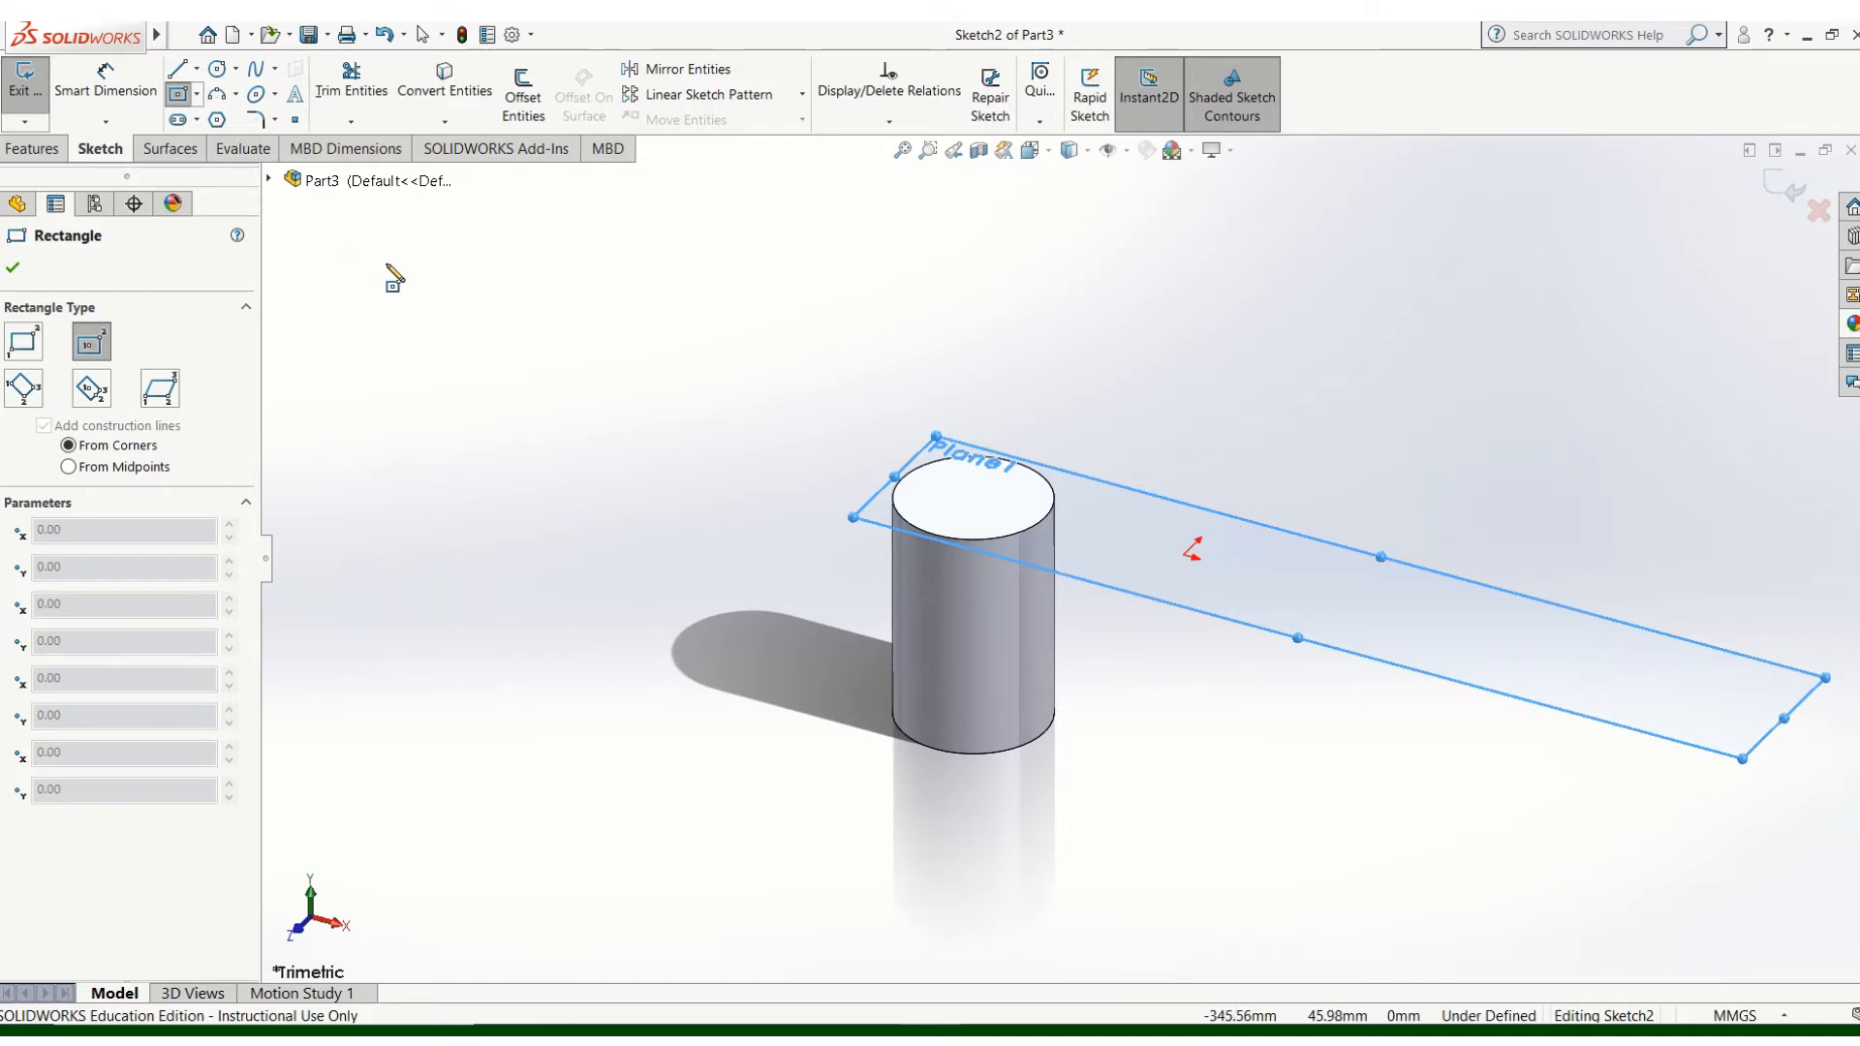
key(Escape)
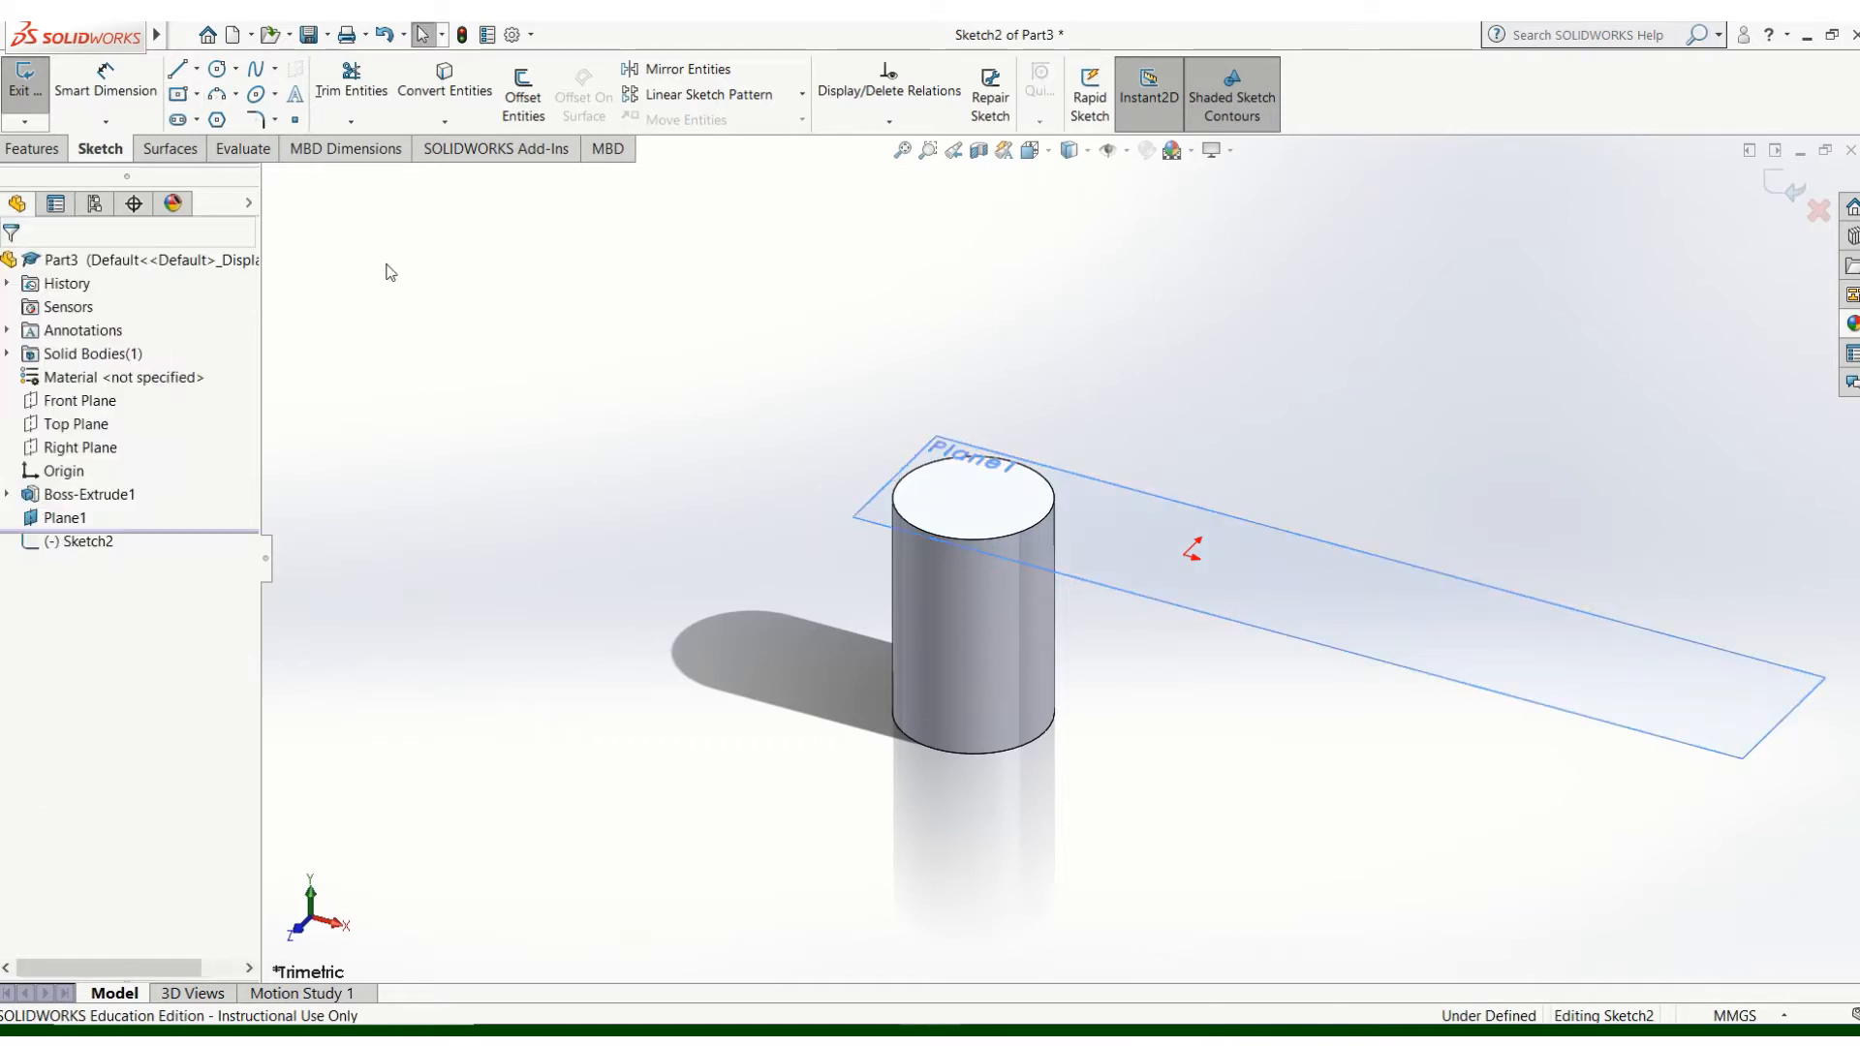
click(464, 36)
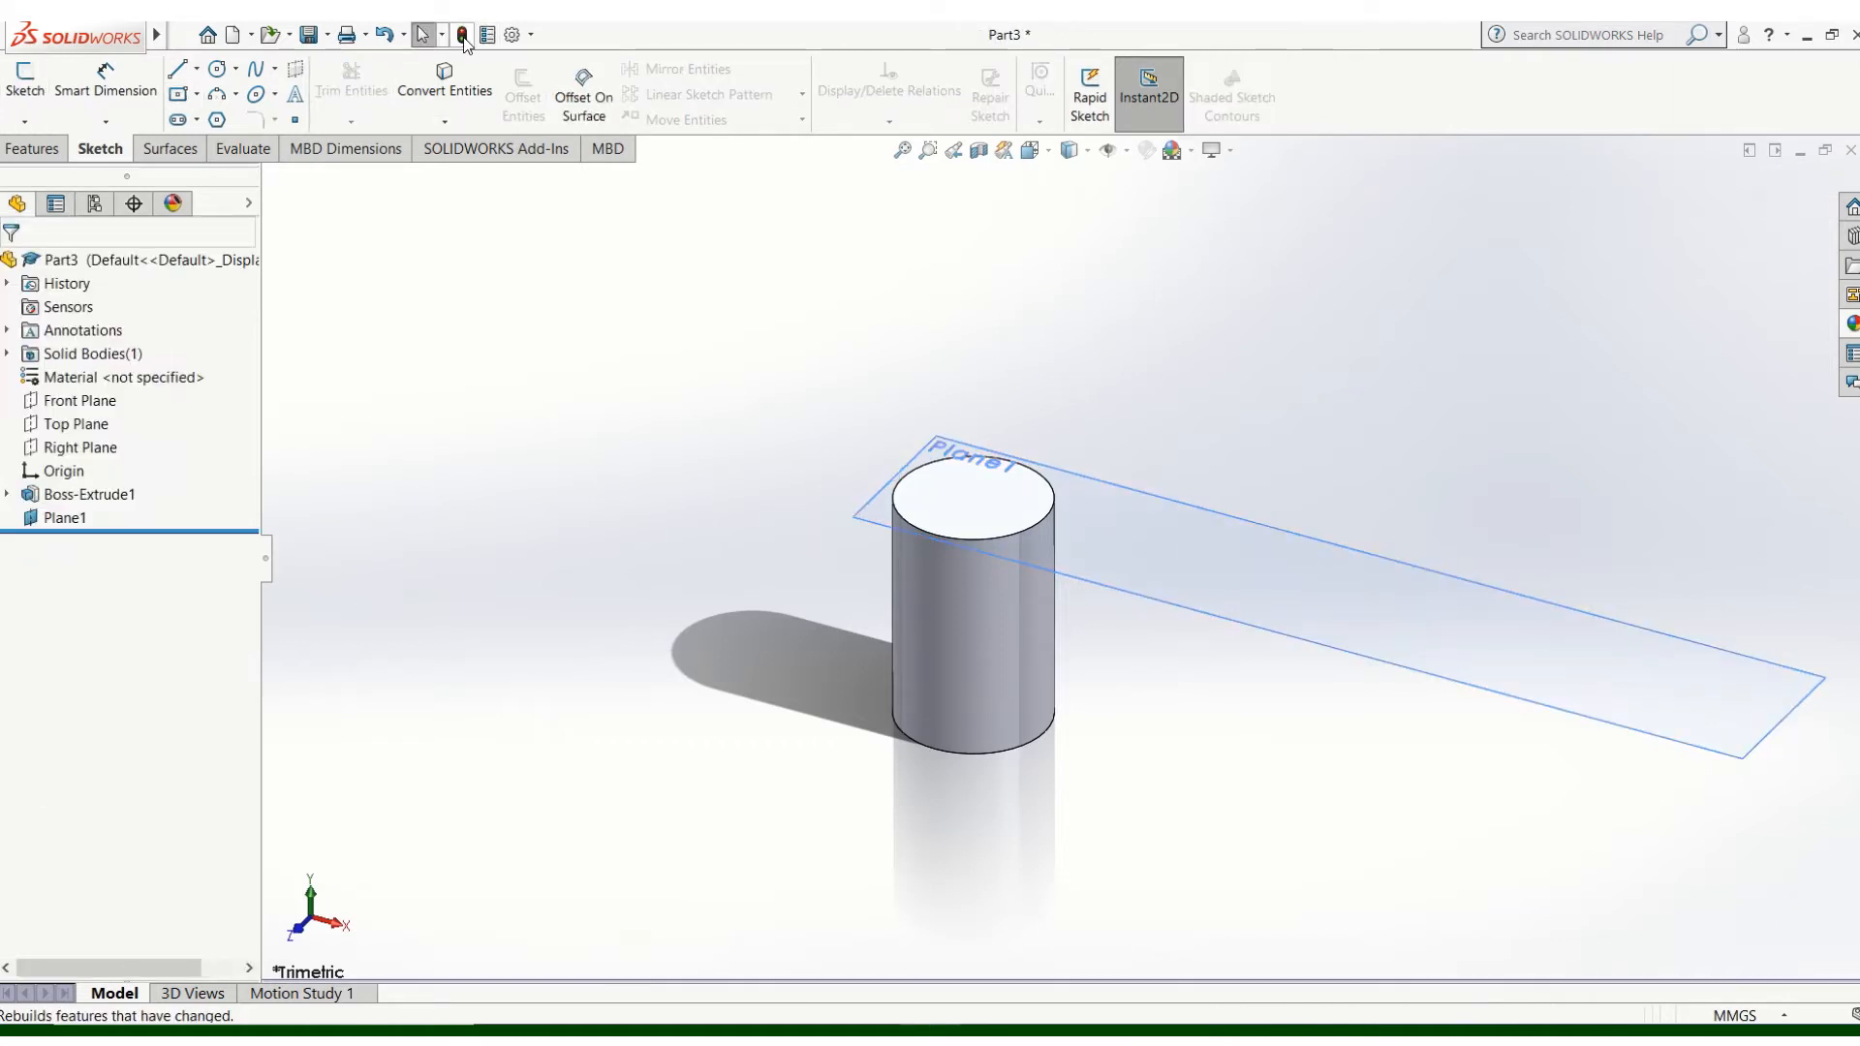
- Sketch a center rectangle of about 89 by 83 mm on the Top Plane, centered at the origin, and exit the sketch
right_click(82, 433)
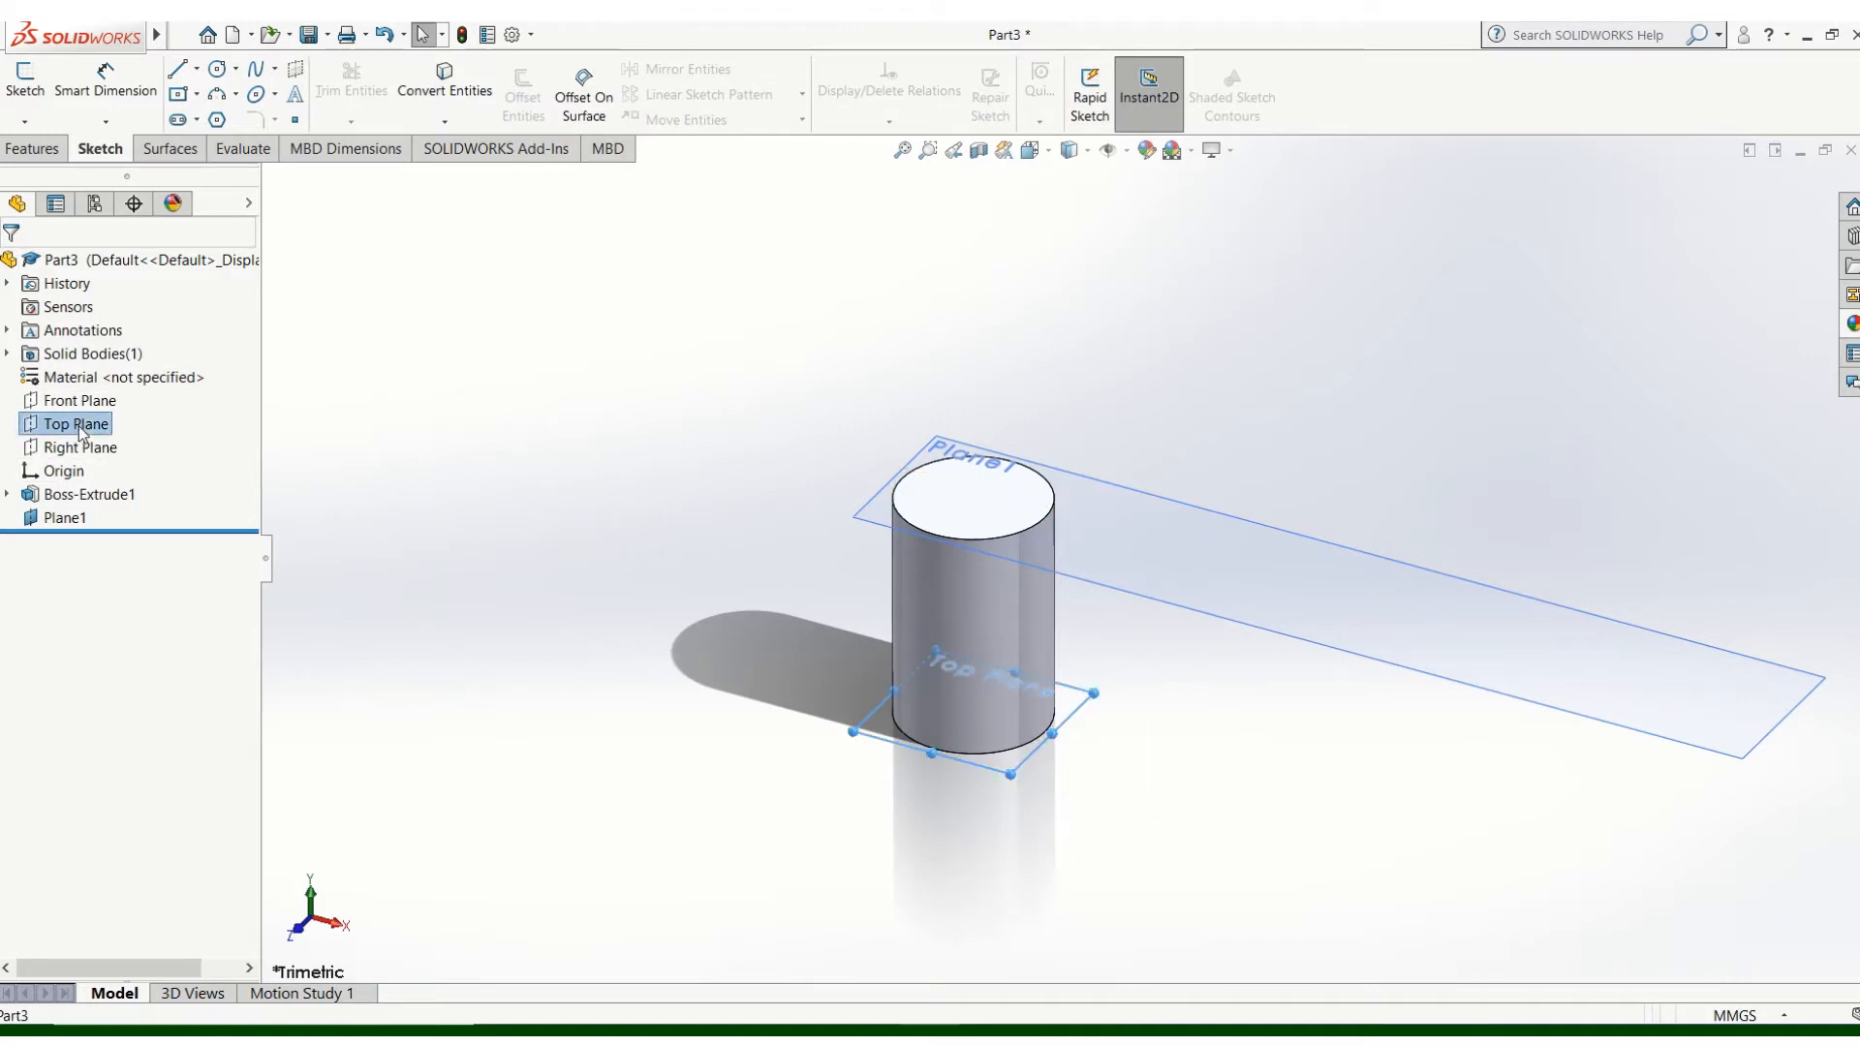
click(97, 401)
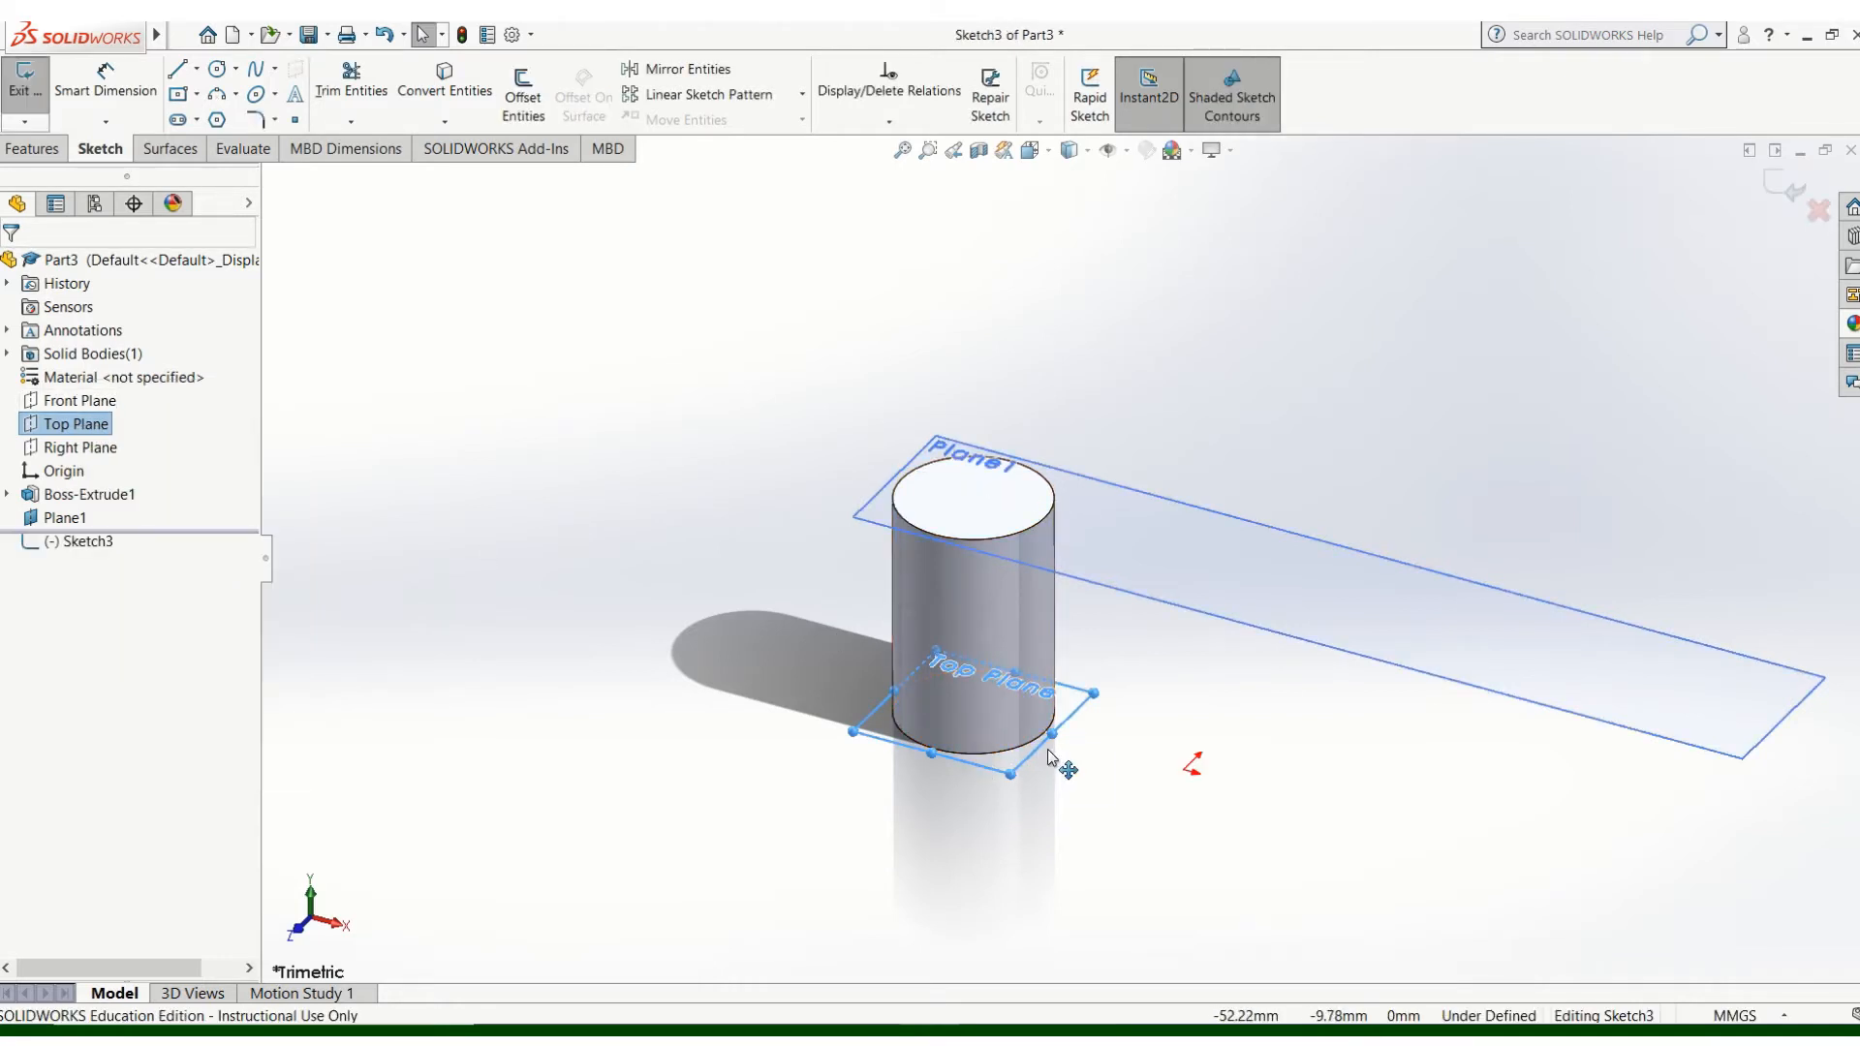
click(178, 93)
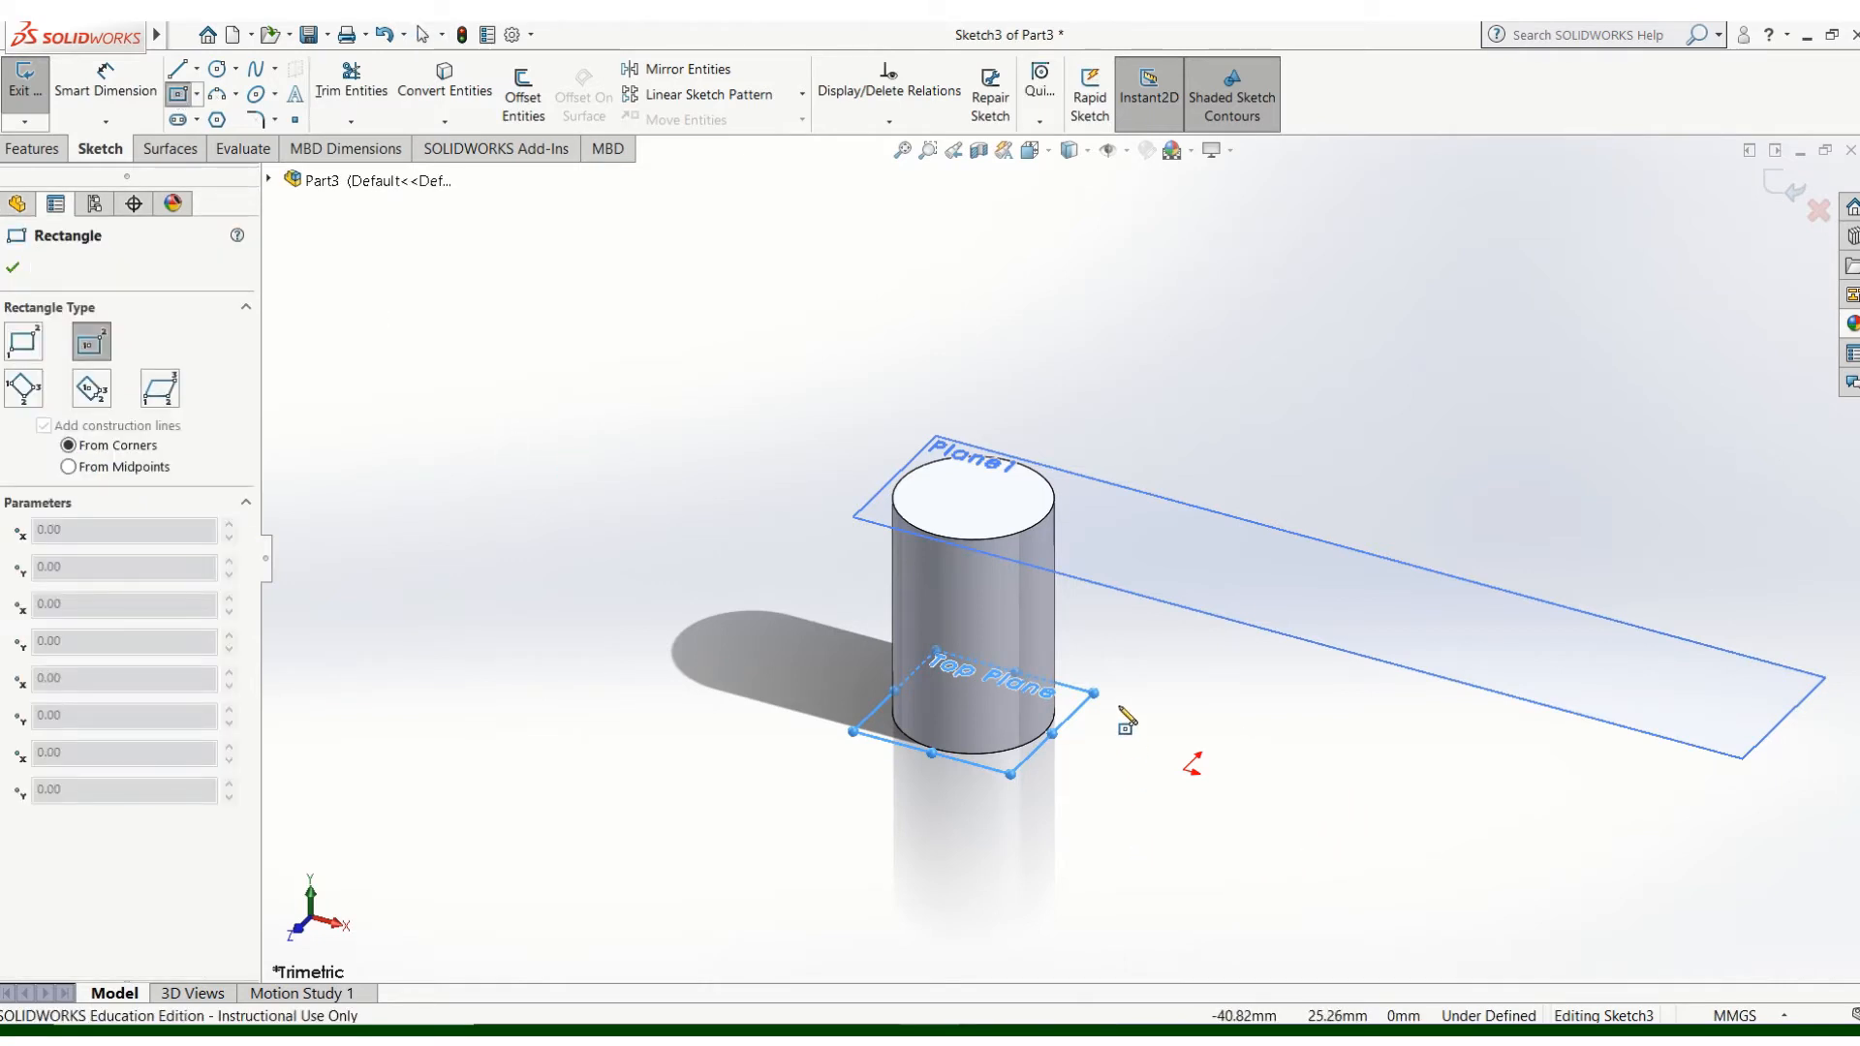
click(1189, 769)
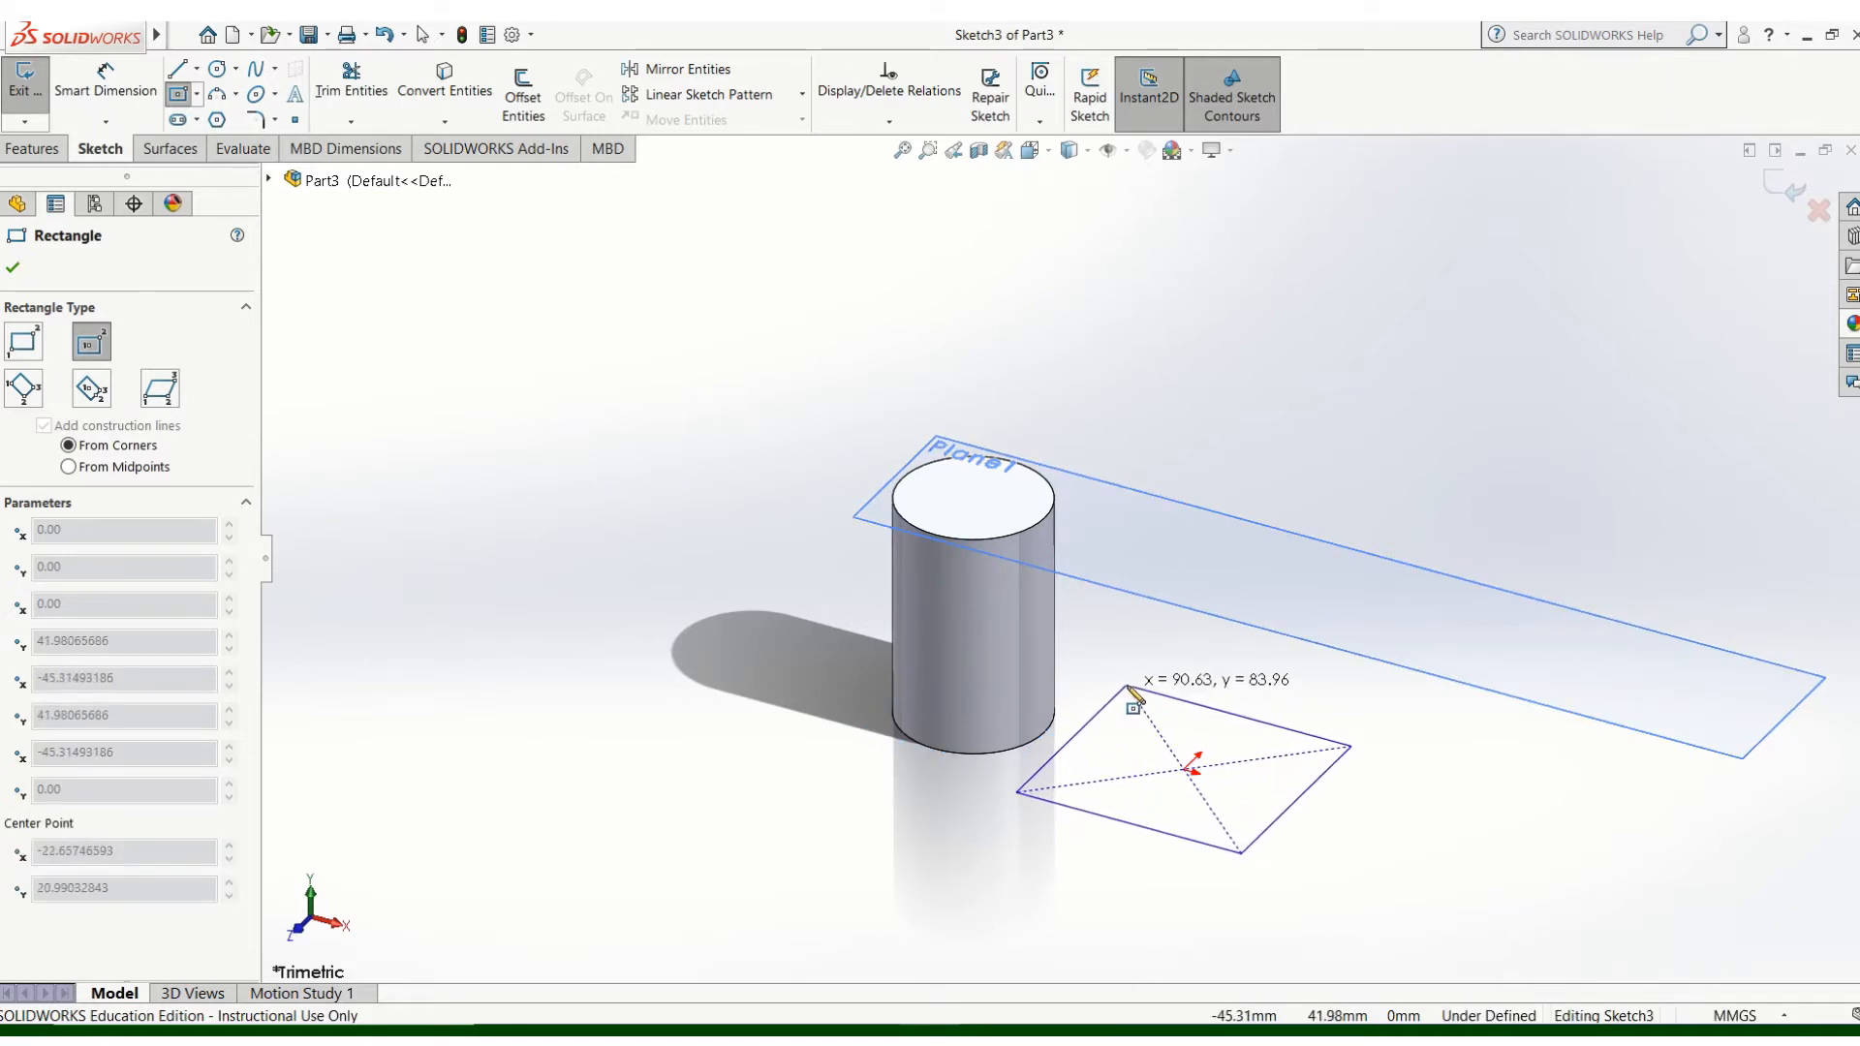
click(1127, 686)
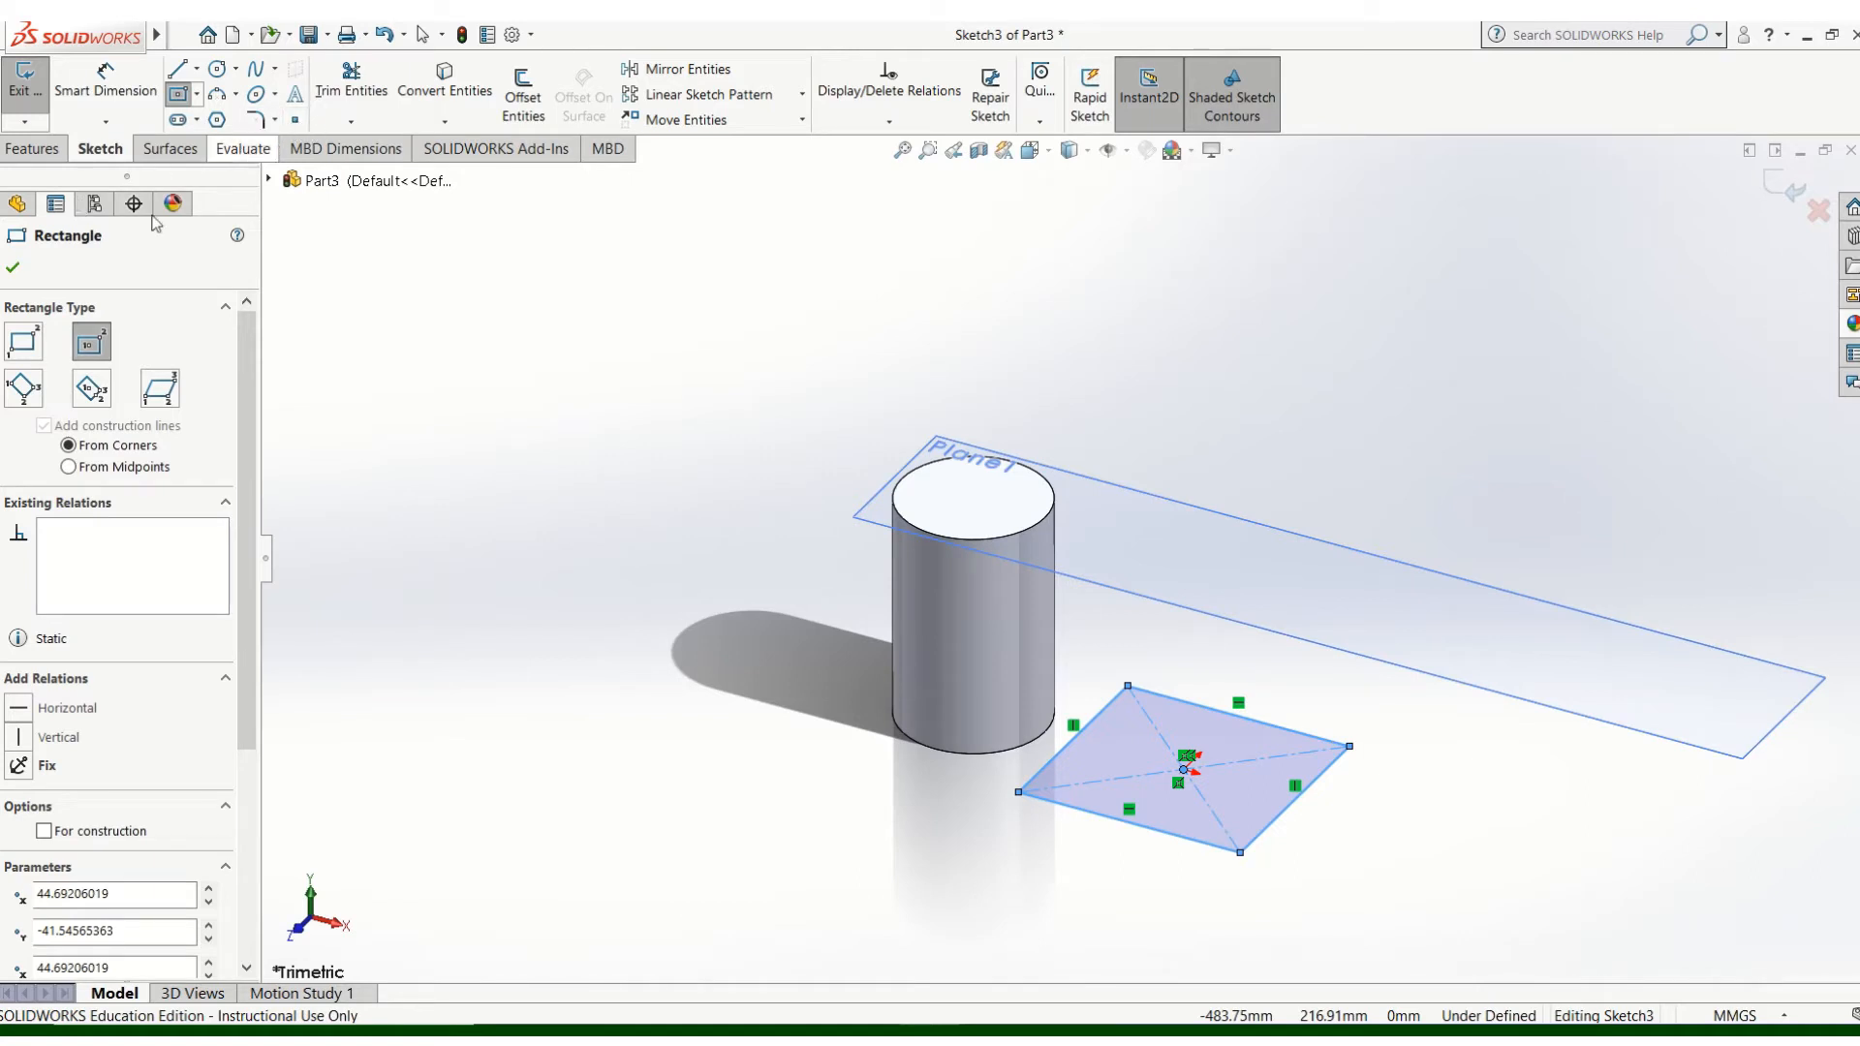
click(13, 271)
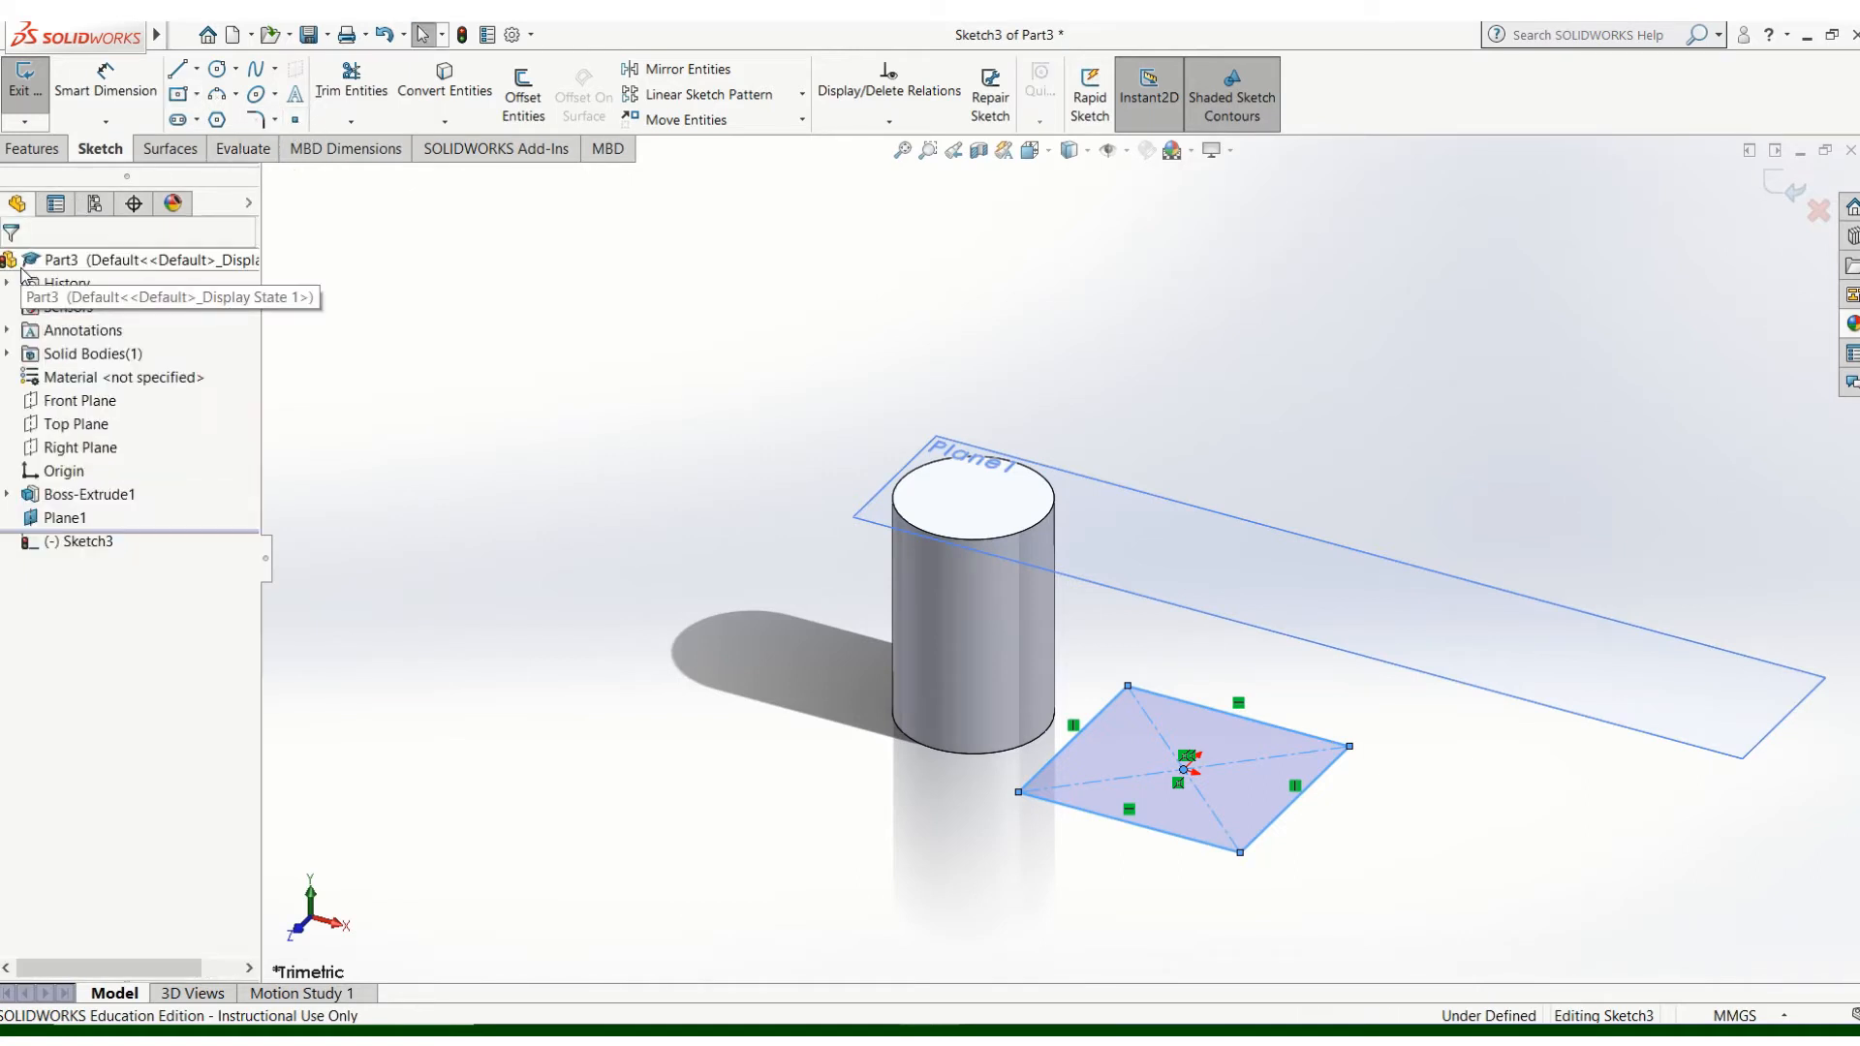
right_click(1159, 502)
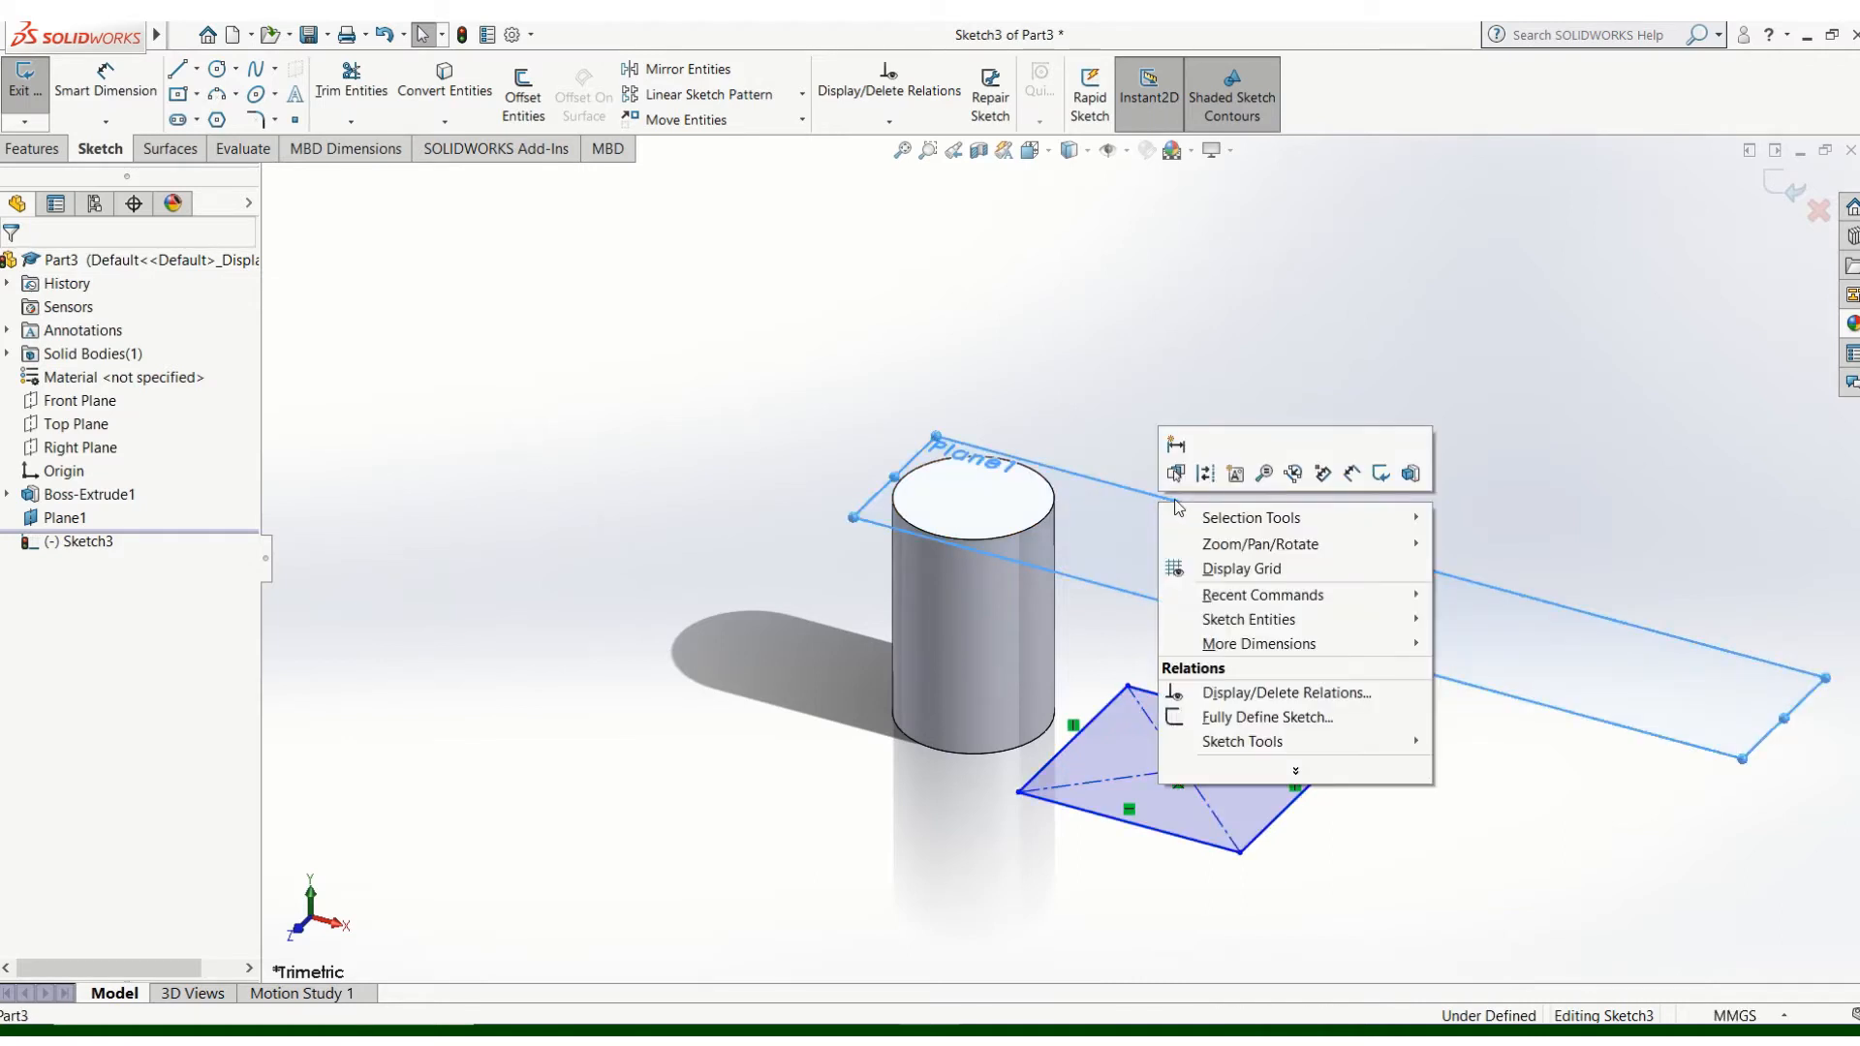
click(463, 36)
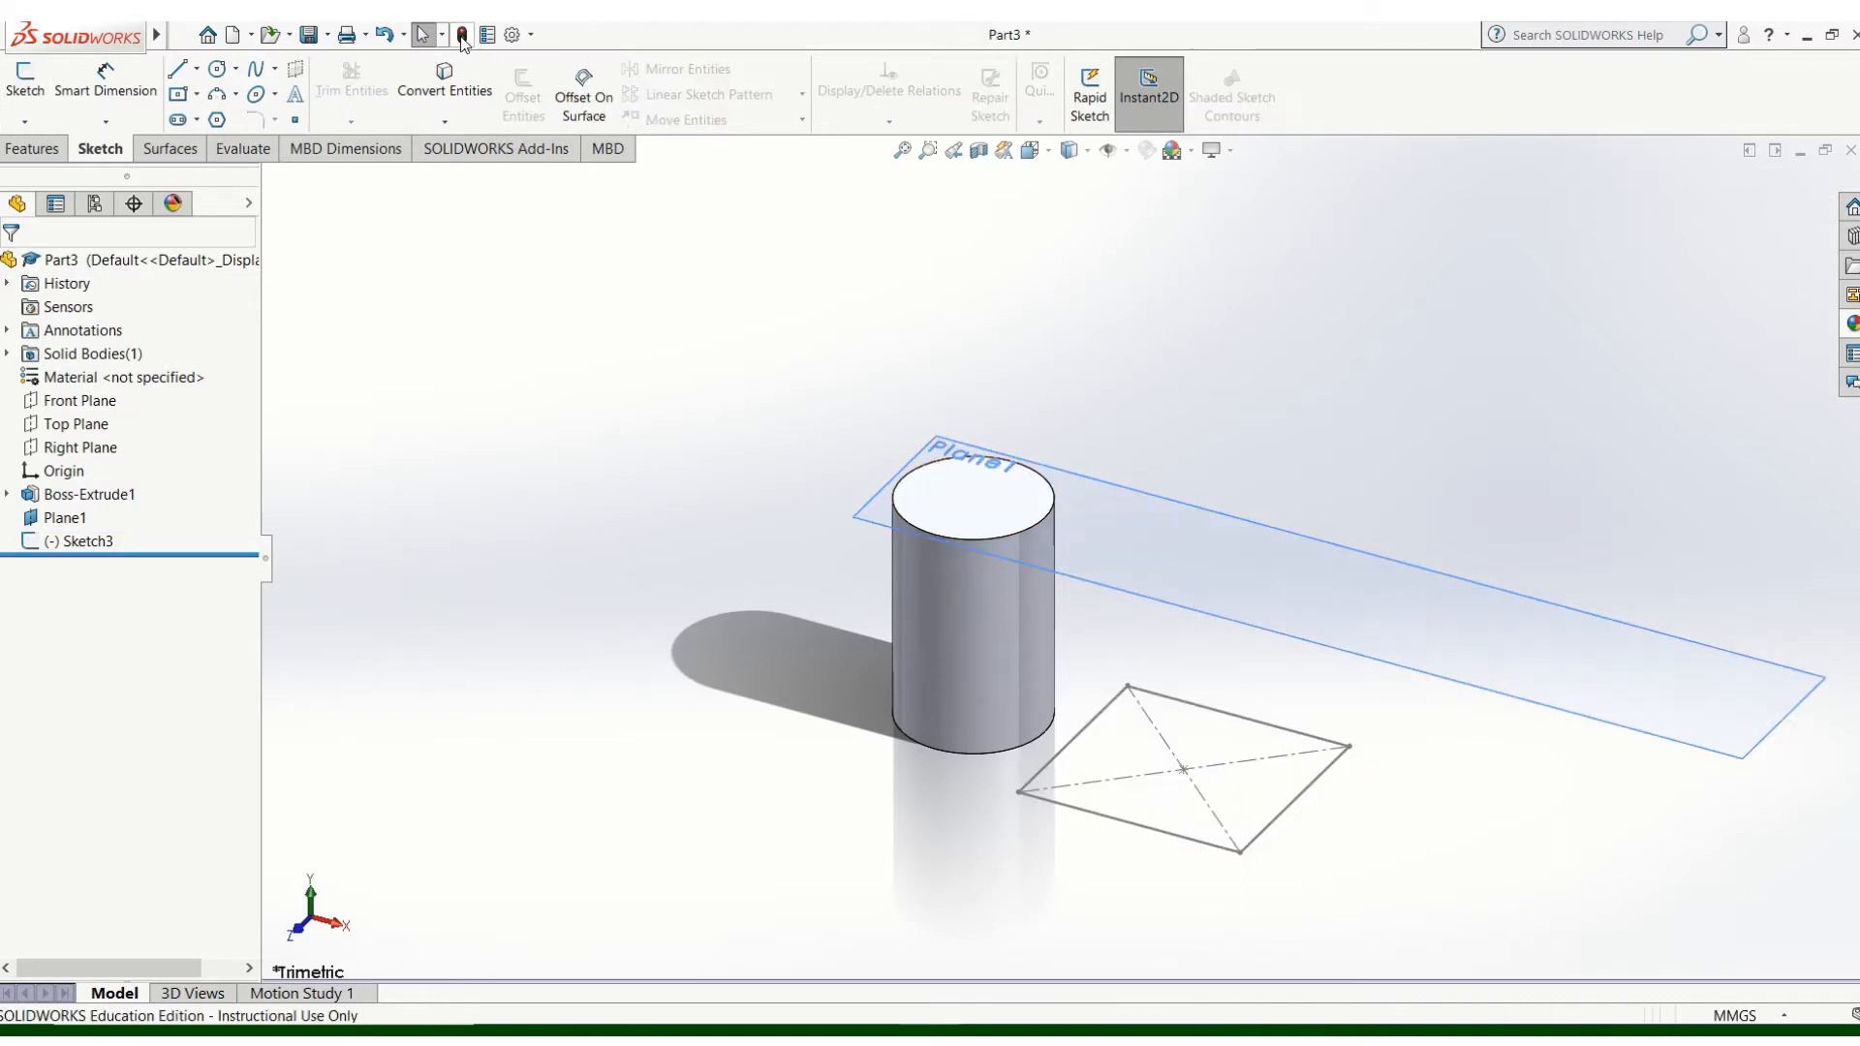
- Start a sketch on Plane1 and place a point at its origin, directly above the rectangle's center
right_click(1269, 542)
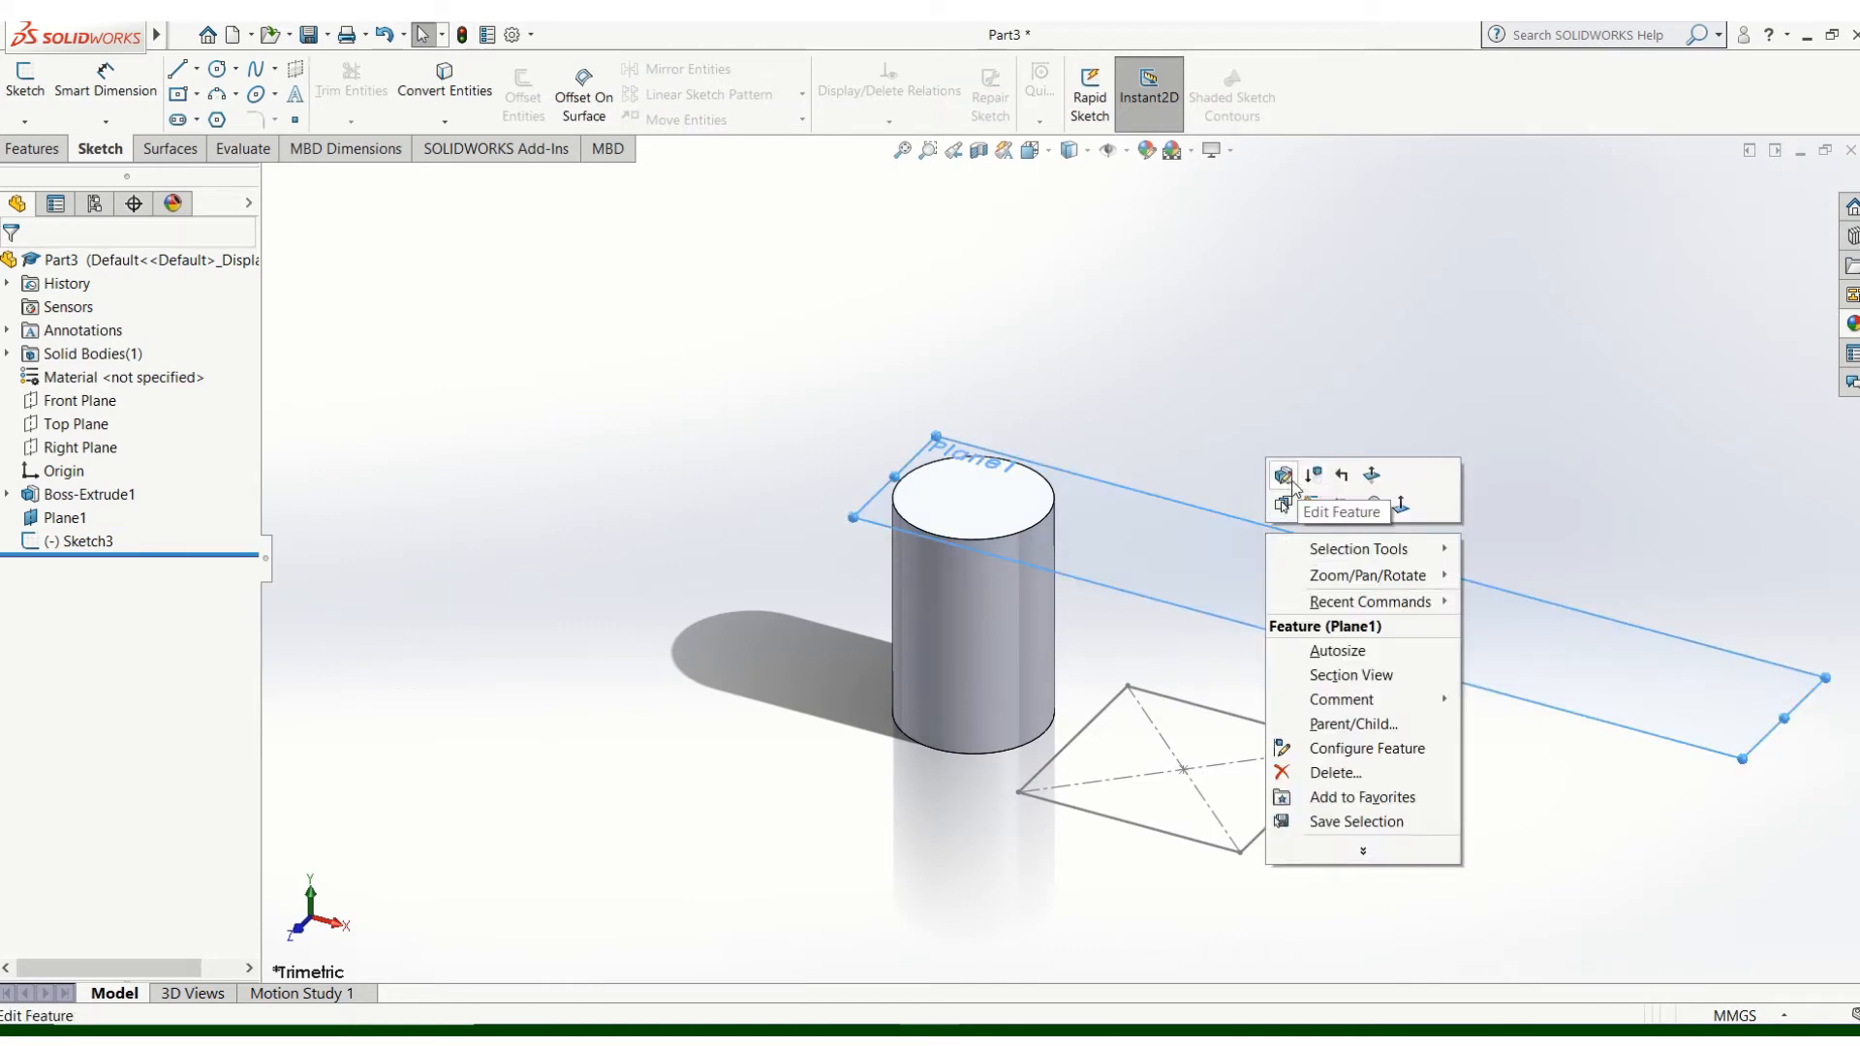
click(1313, 506)
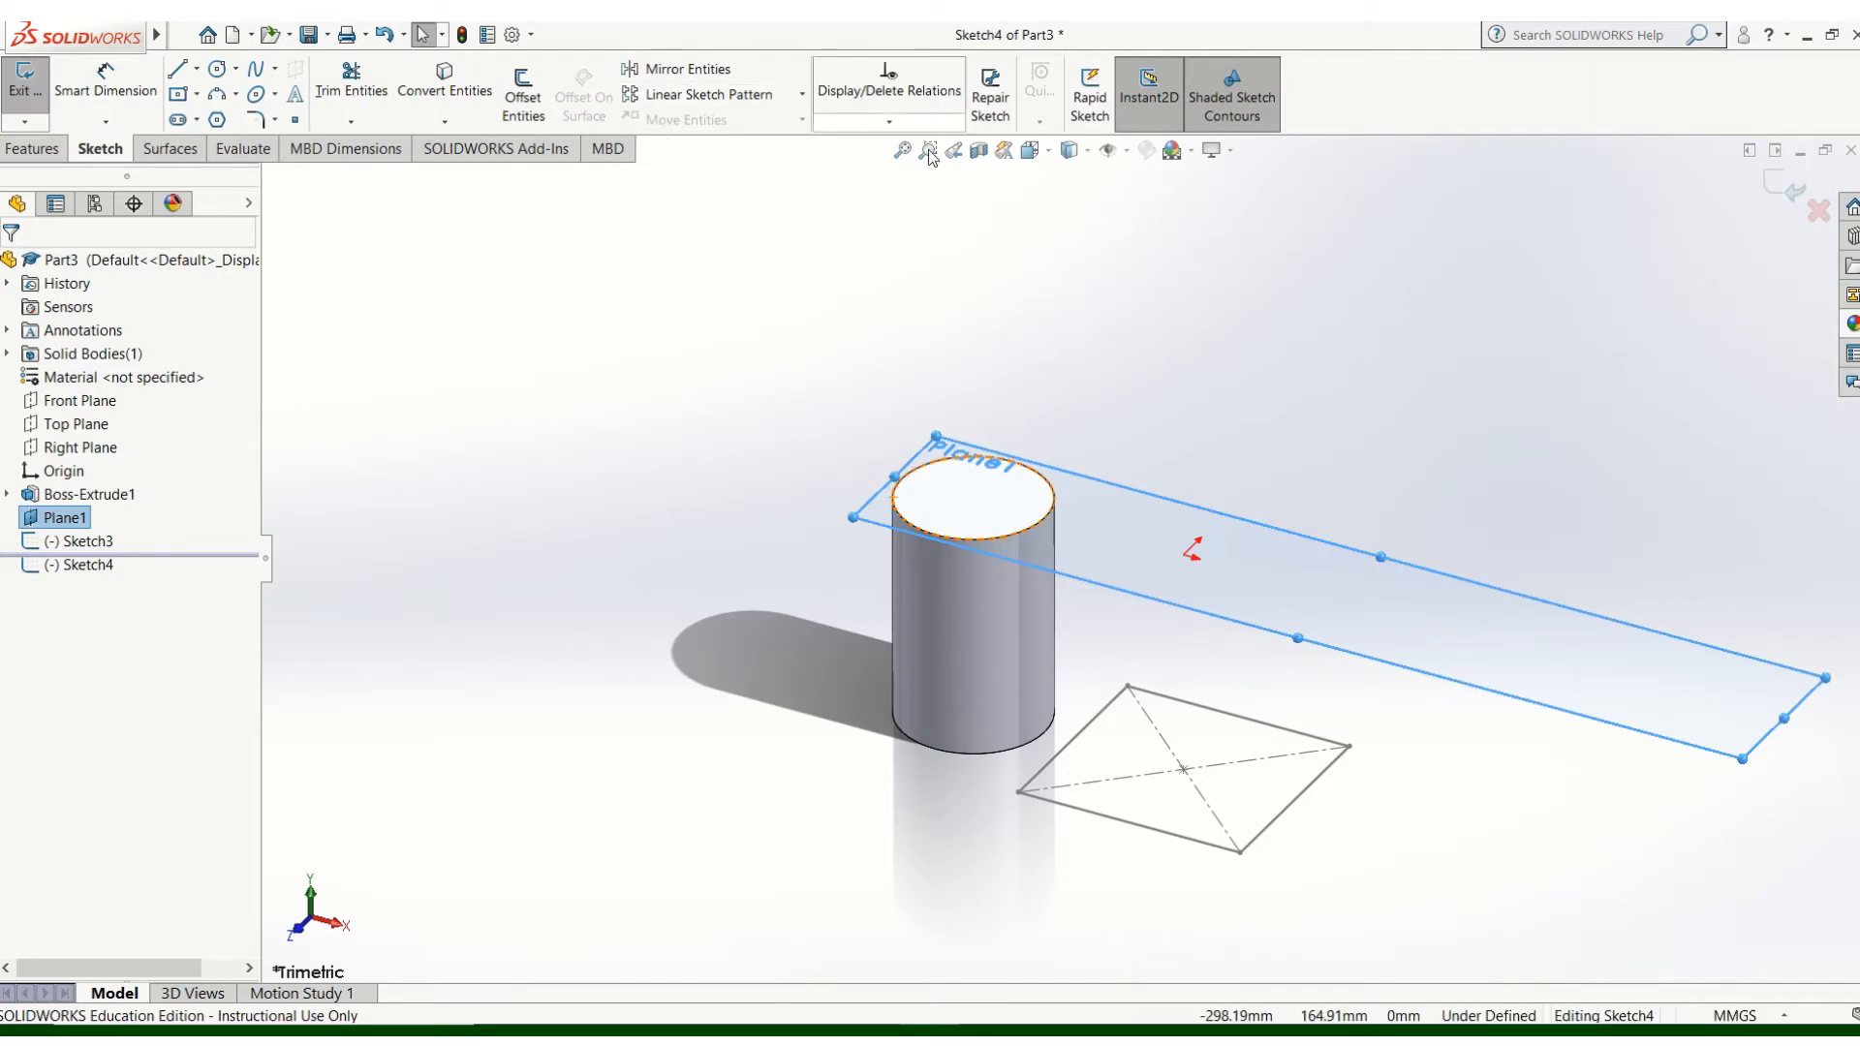
click(294, 120)
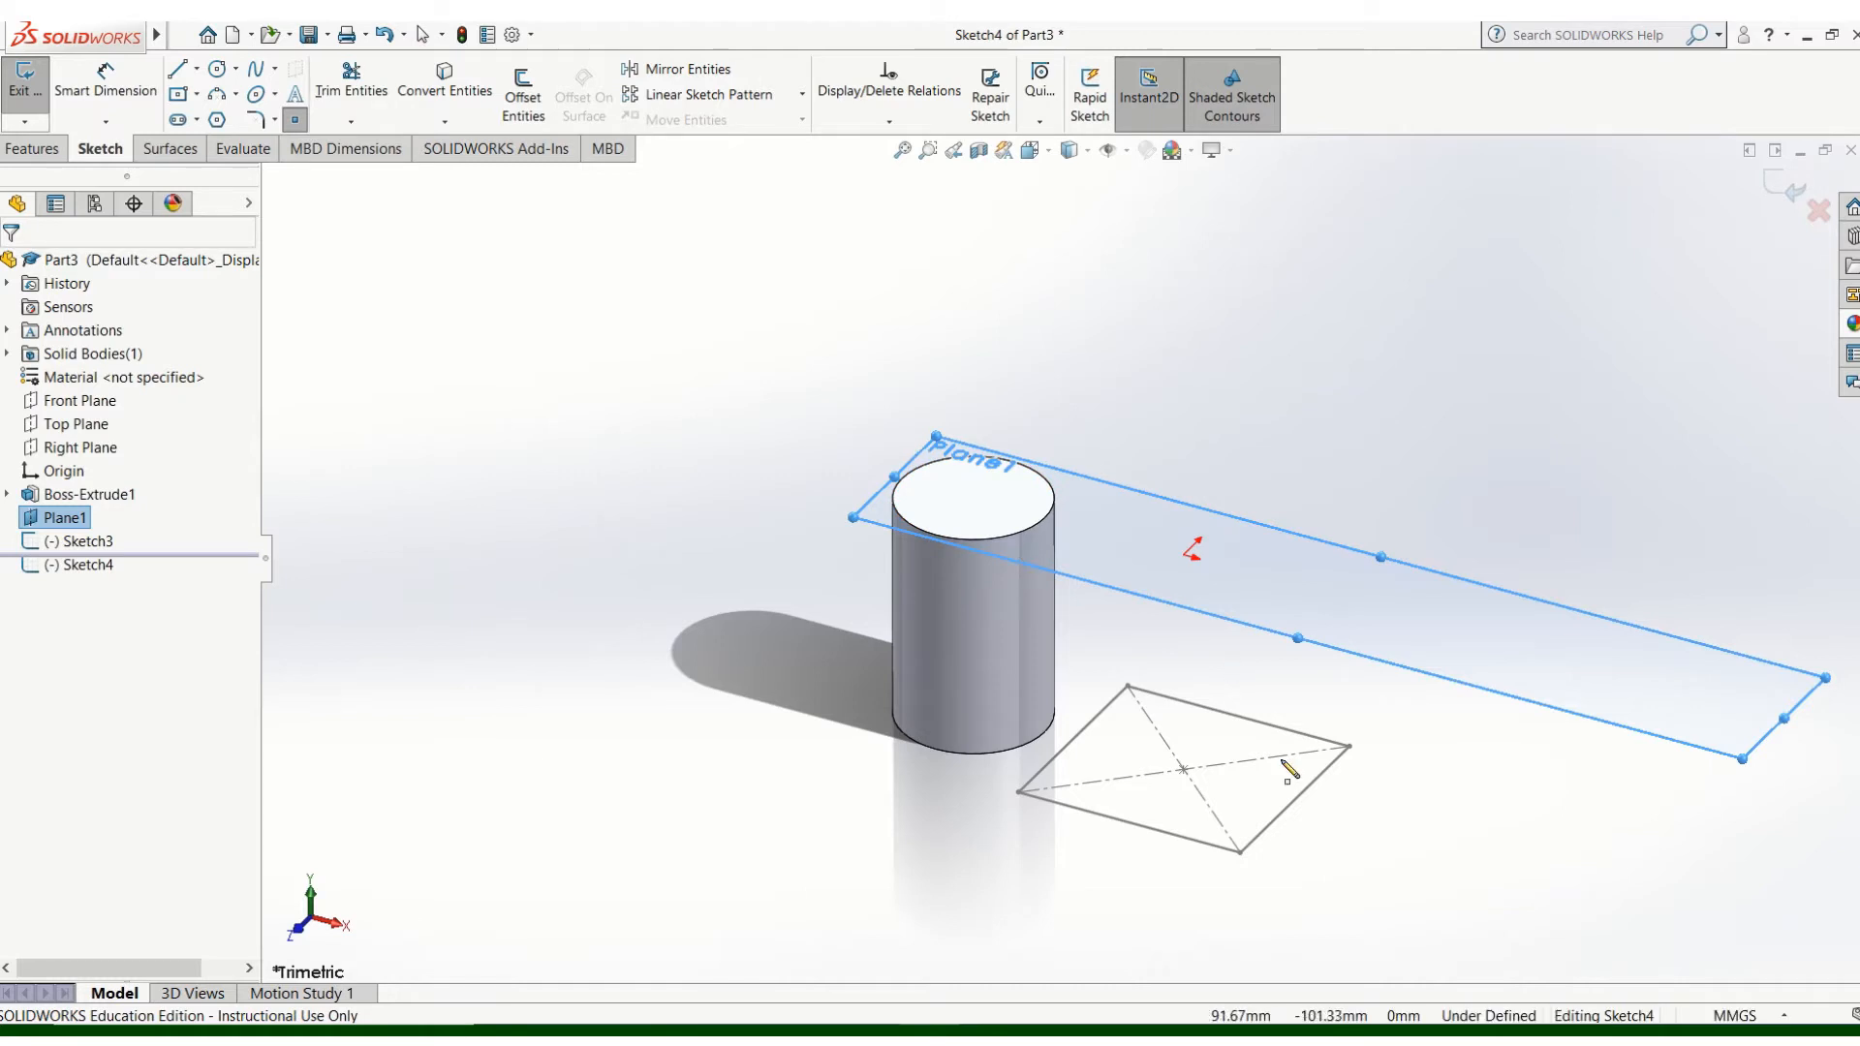
click(1182, 769)
click(1184, 555)
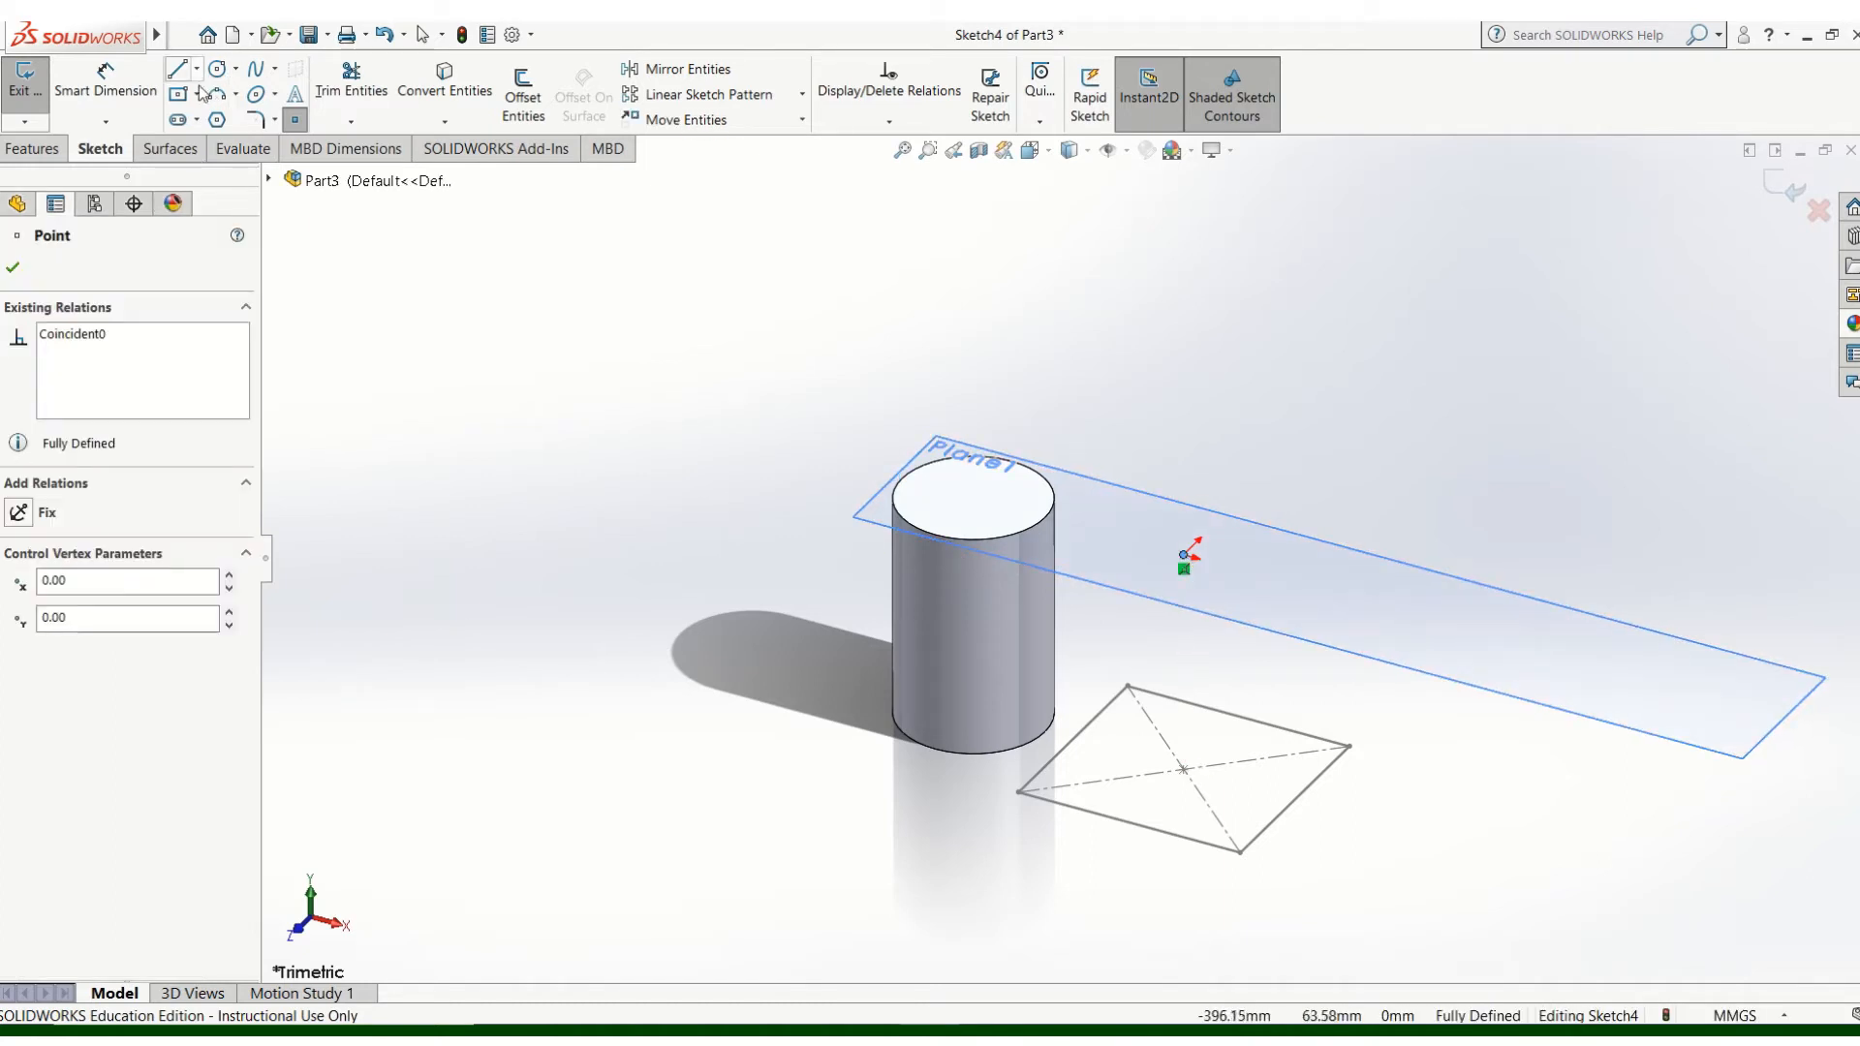
click(13, 270)
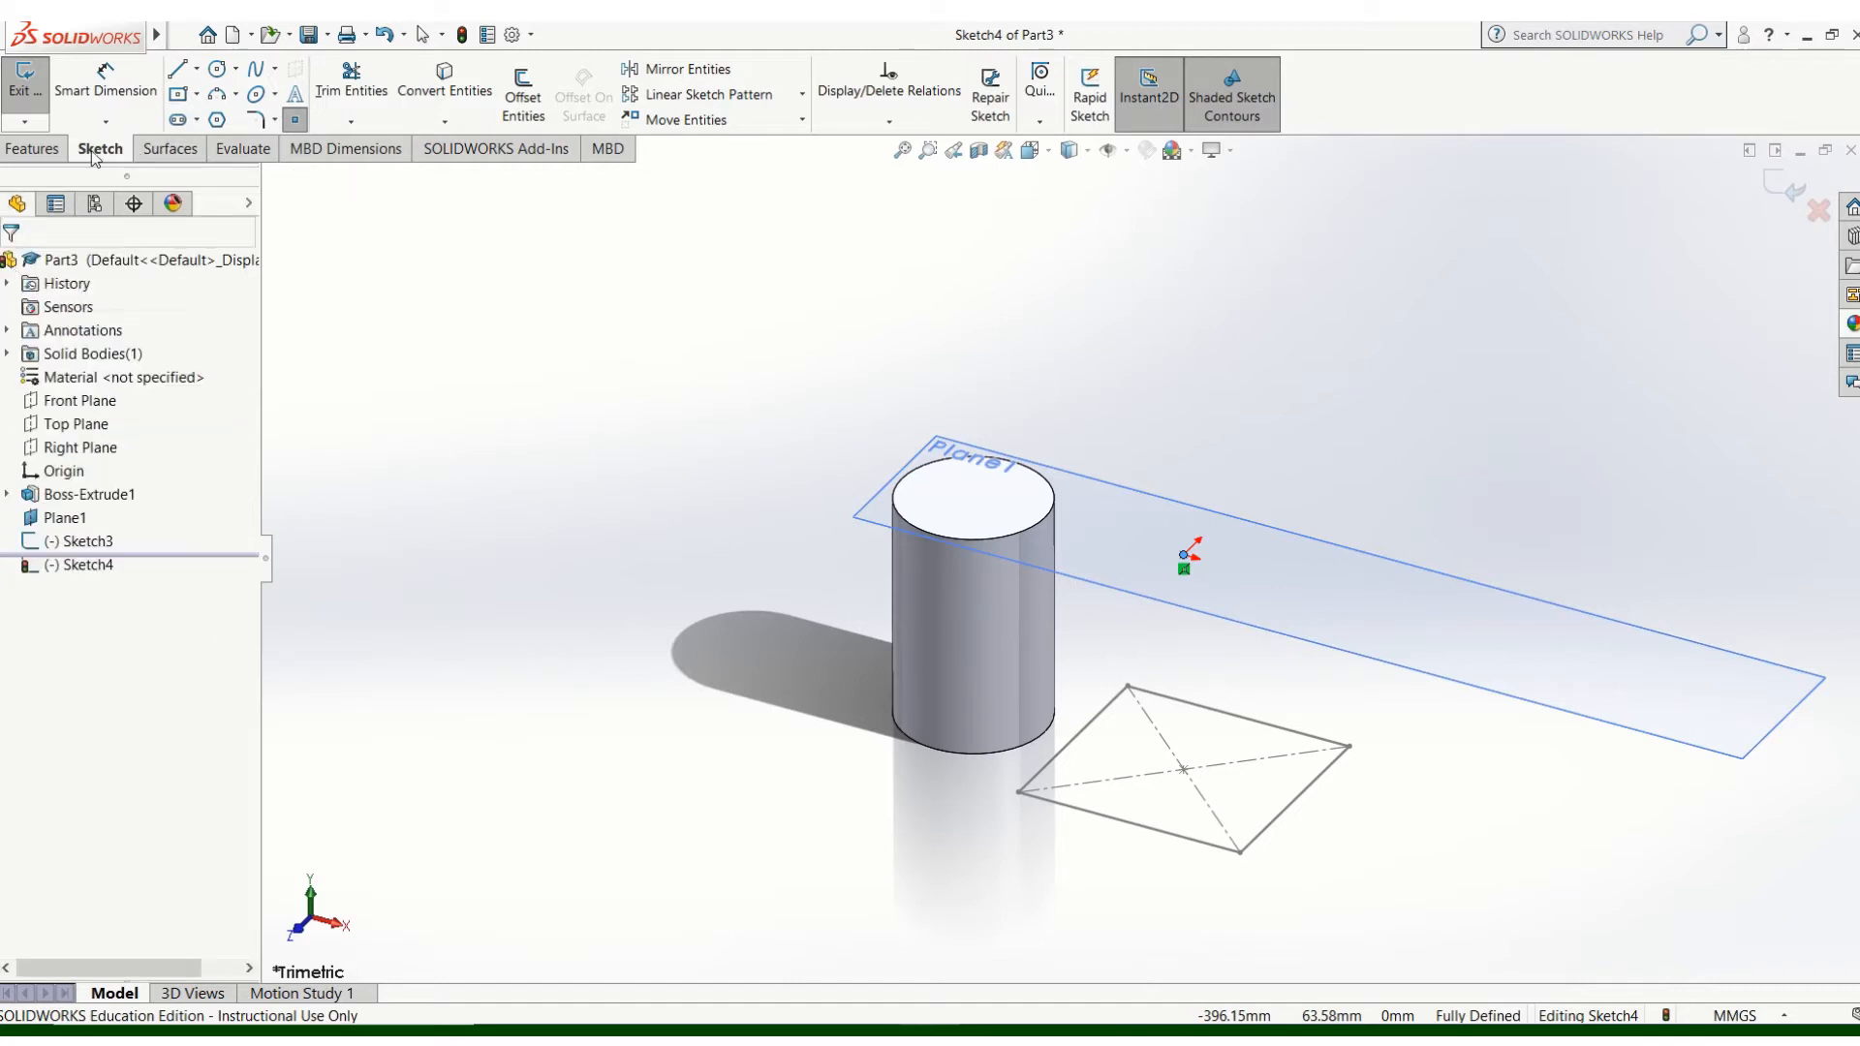
- Exit the point sketch and loft a solid pyramid from the center rectangle to the point above it
click(32, 148)
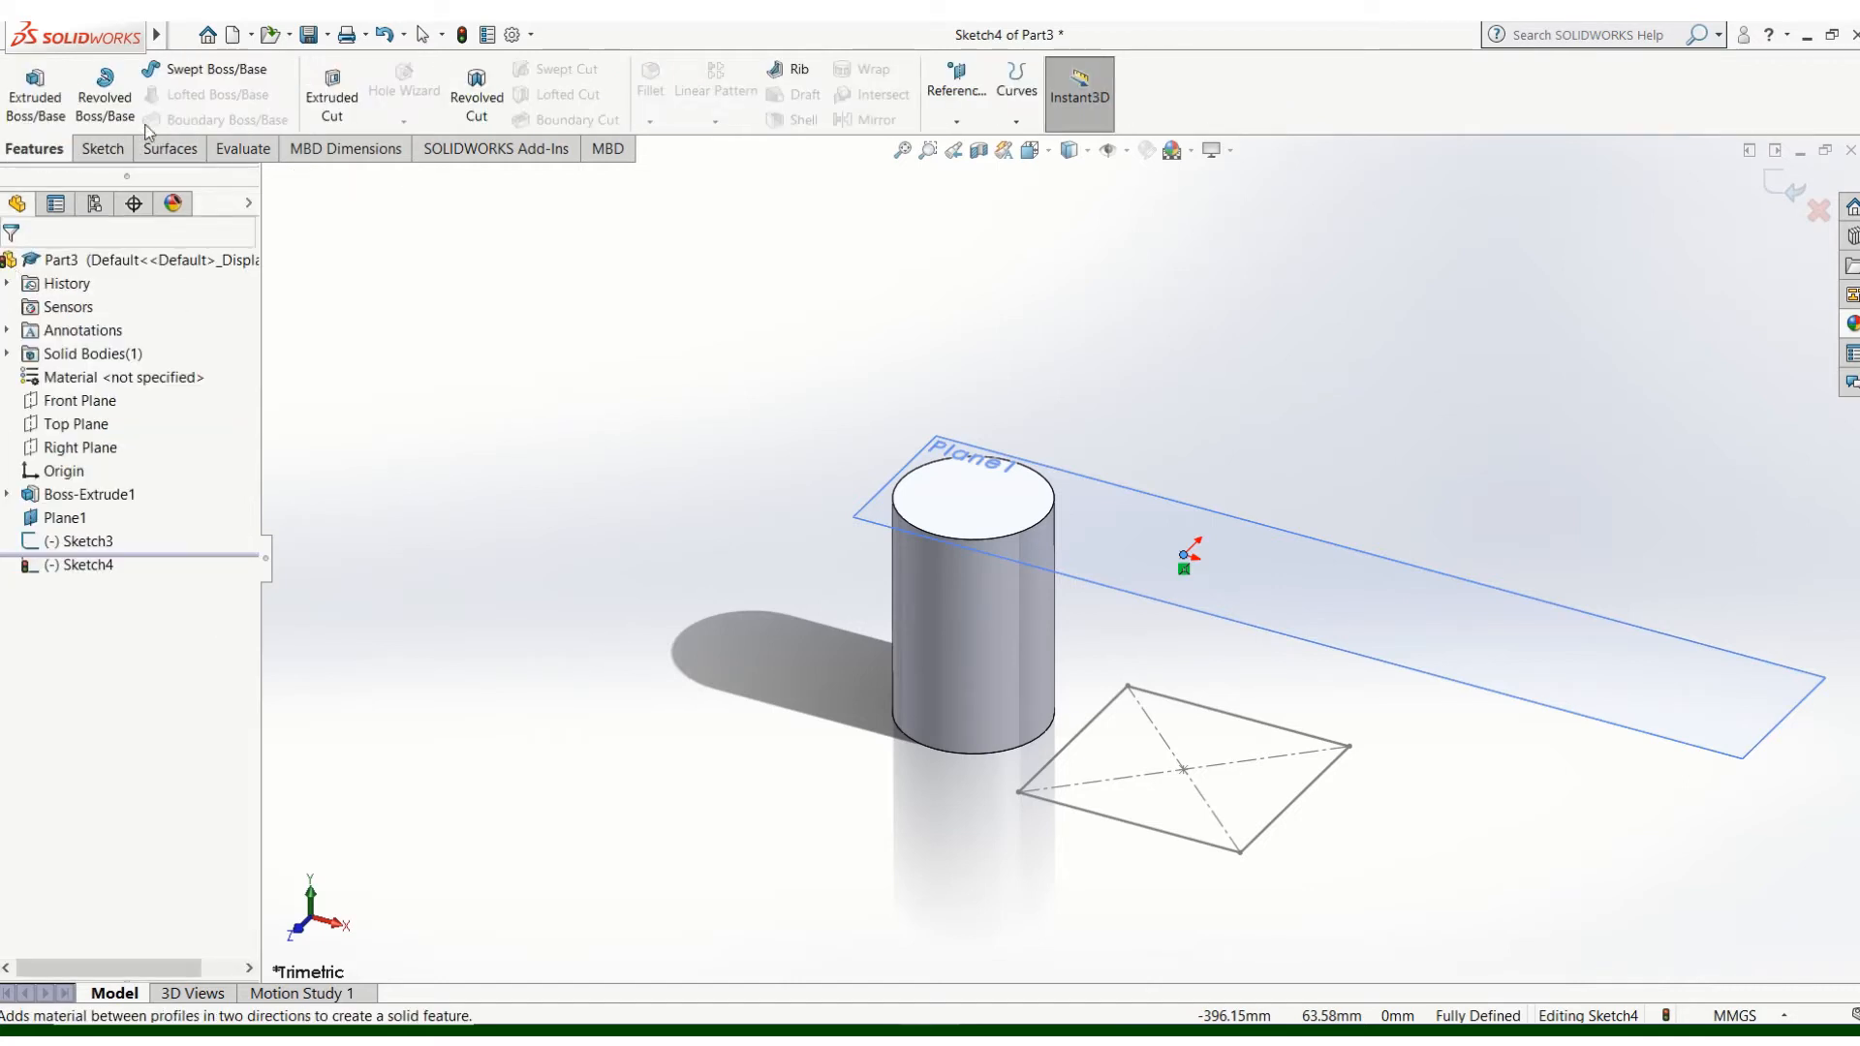
click(462, 37)
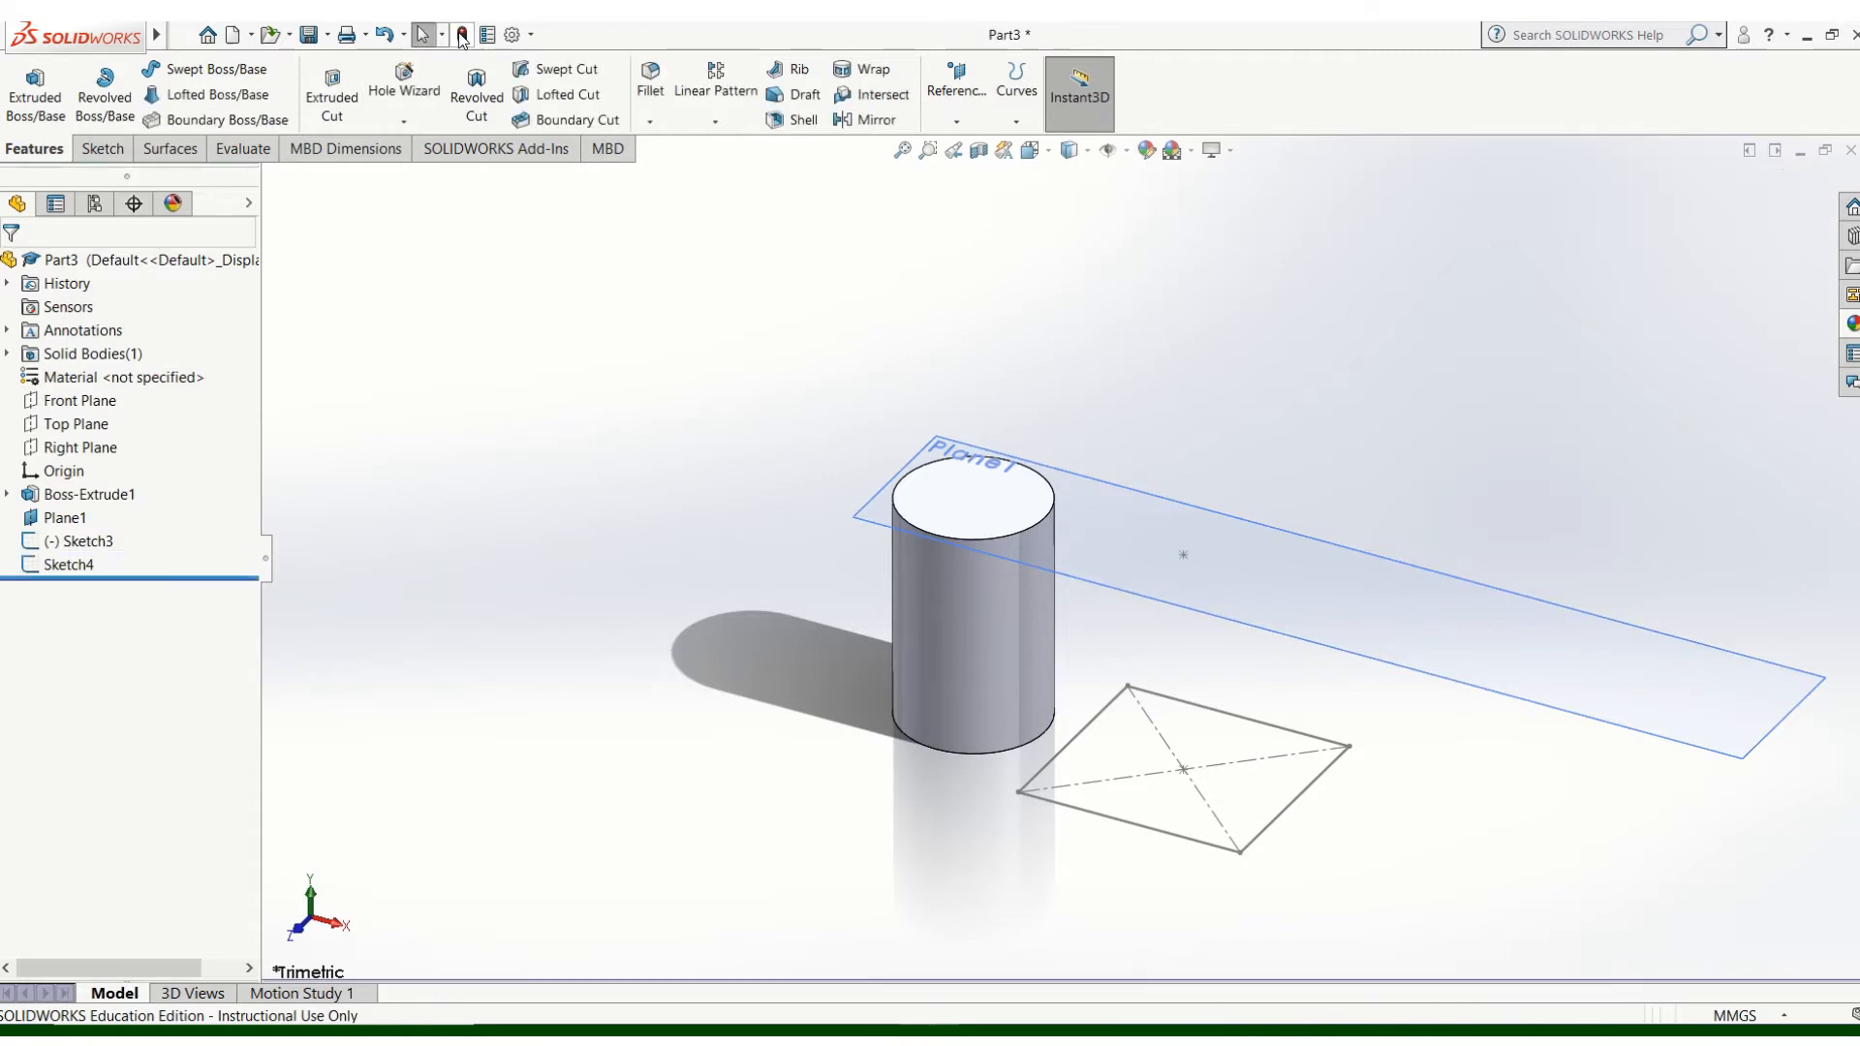
click(221, 97)
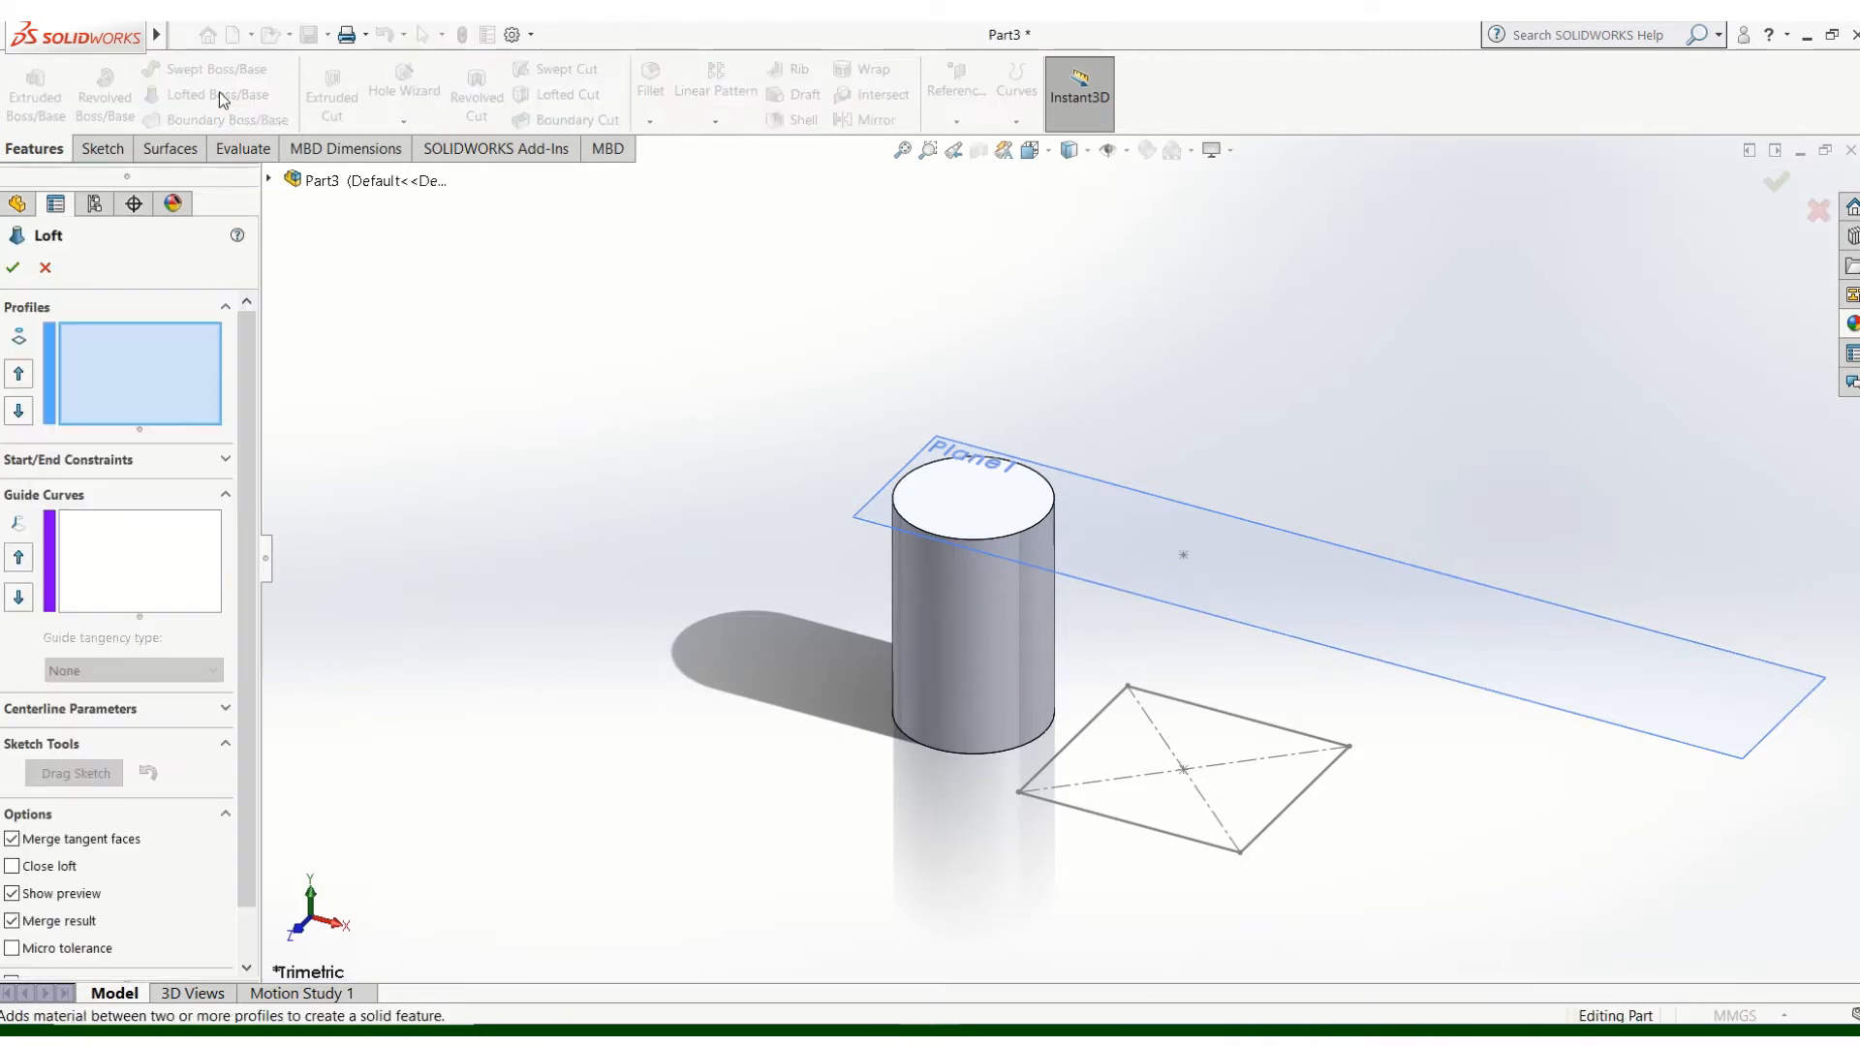
click(1145, 833)
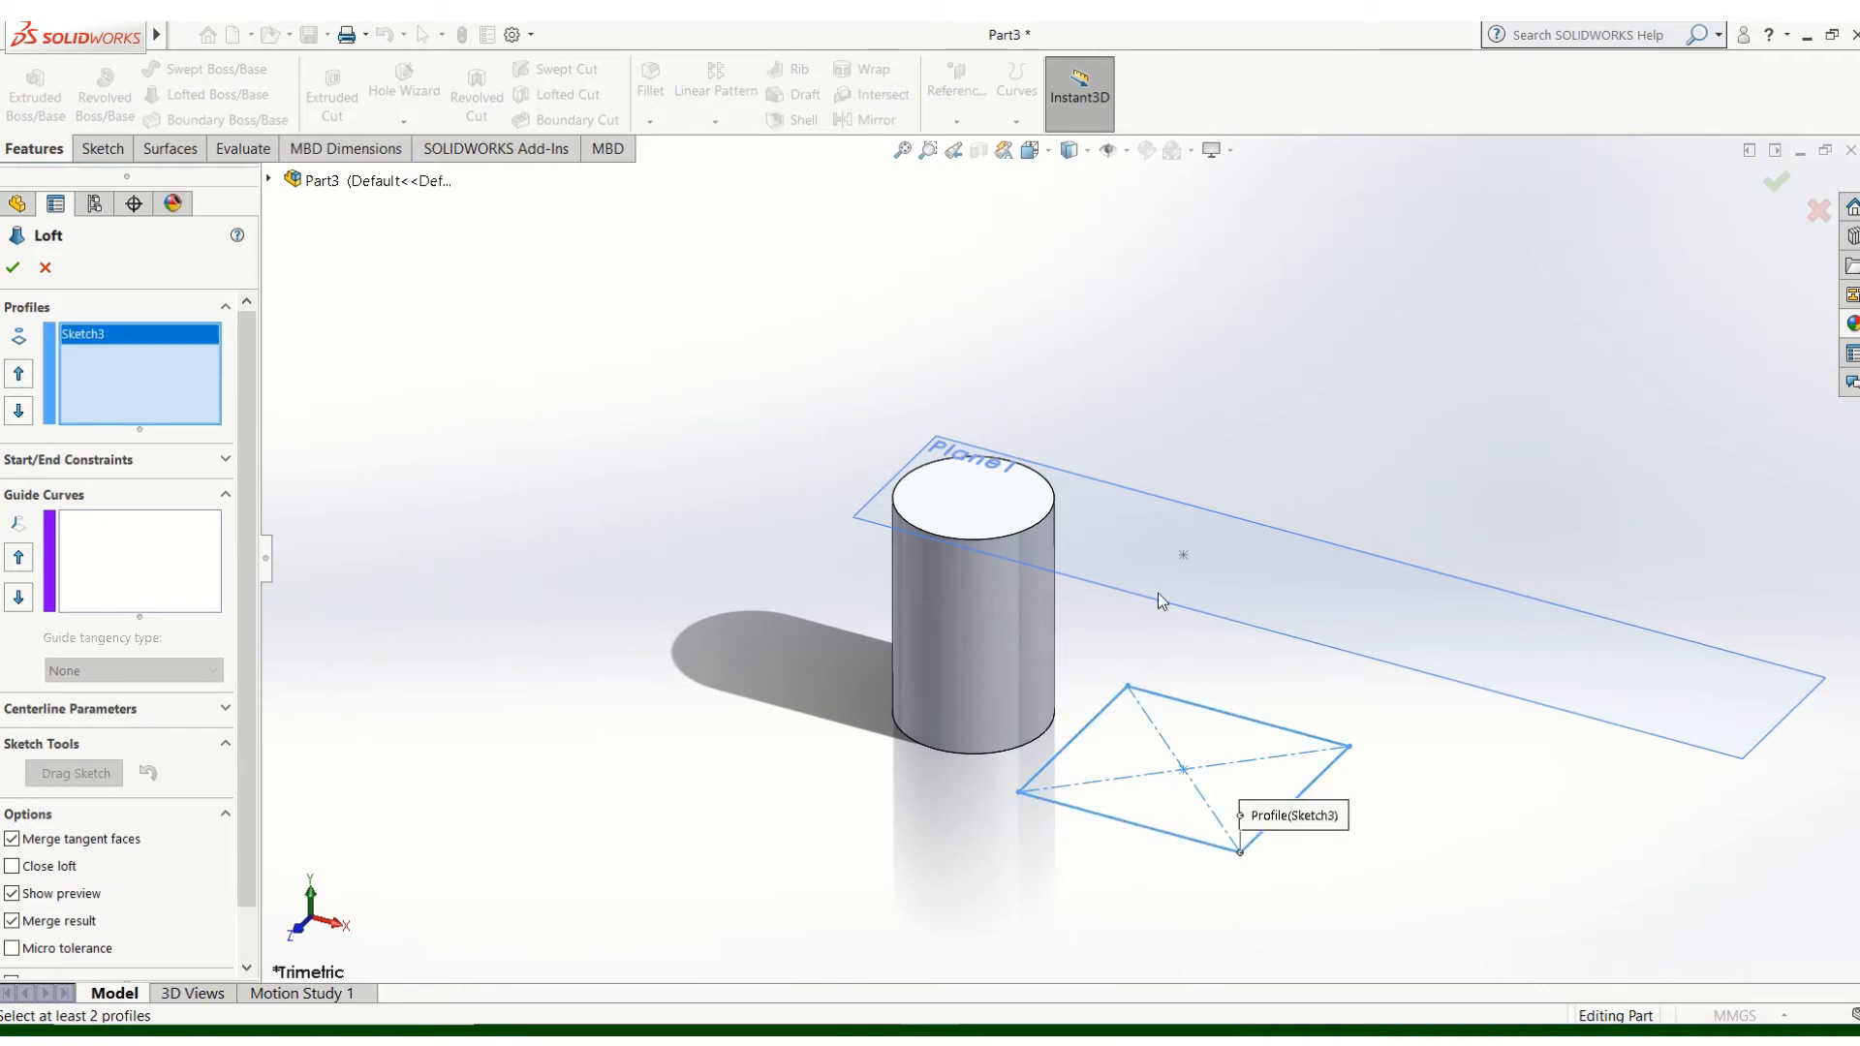
click(1184, 557)
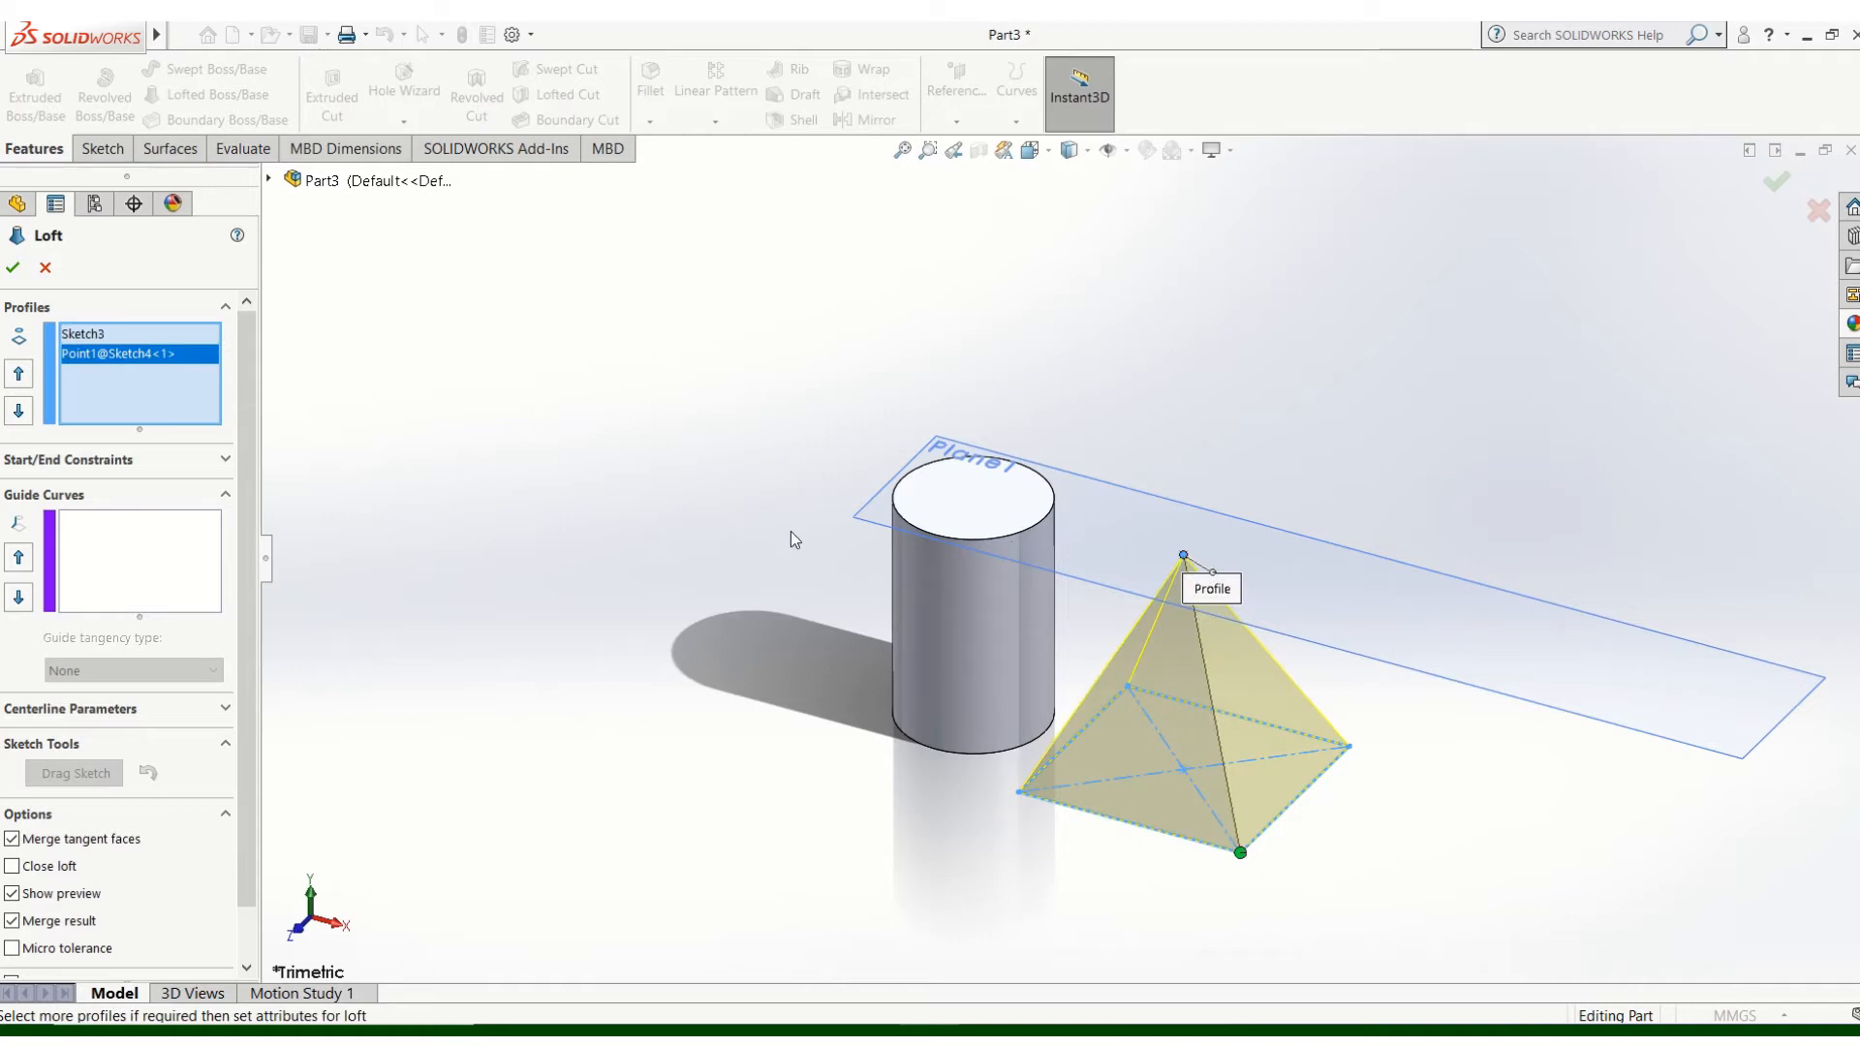
click(14, 269)
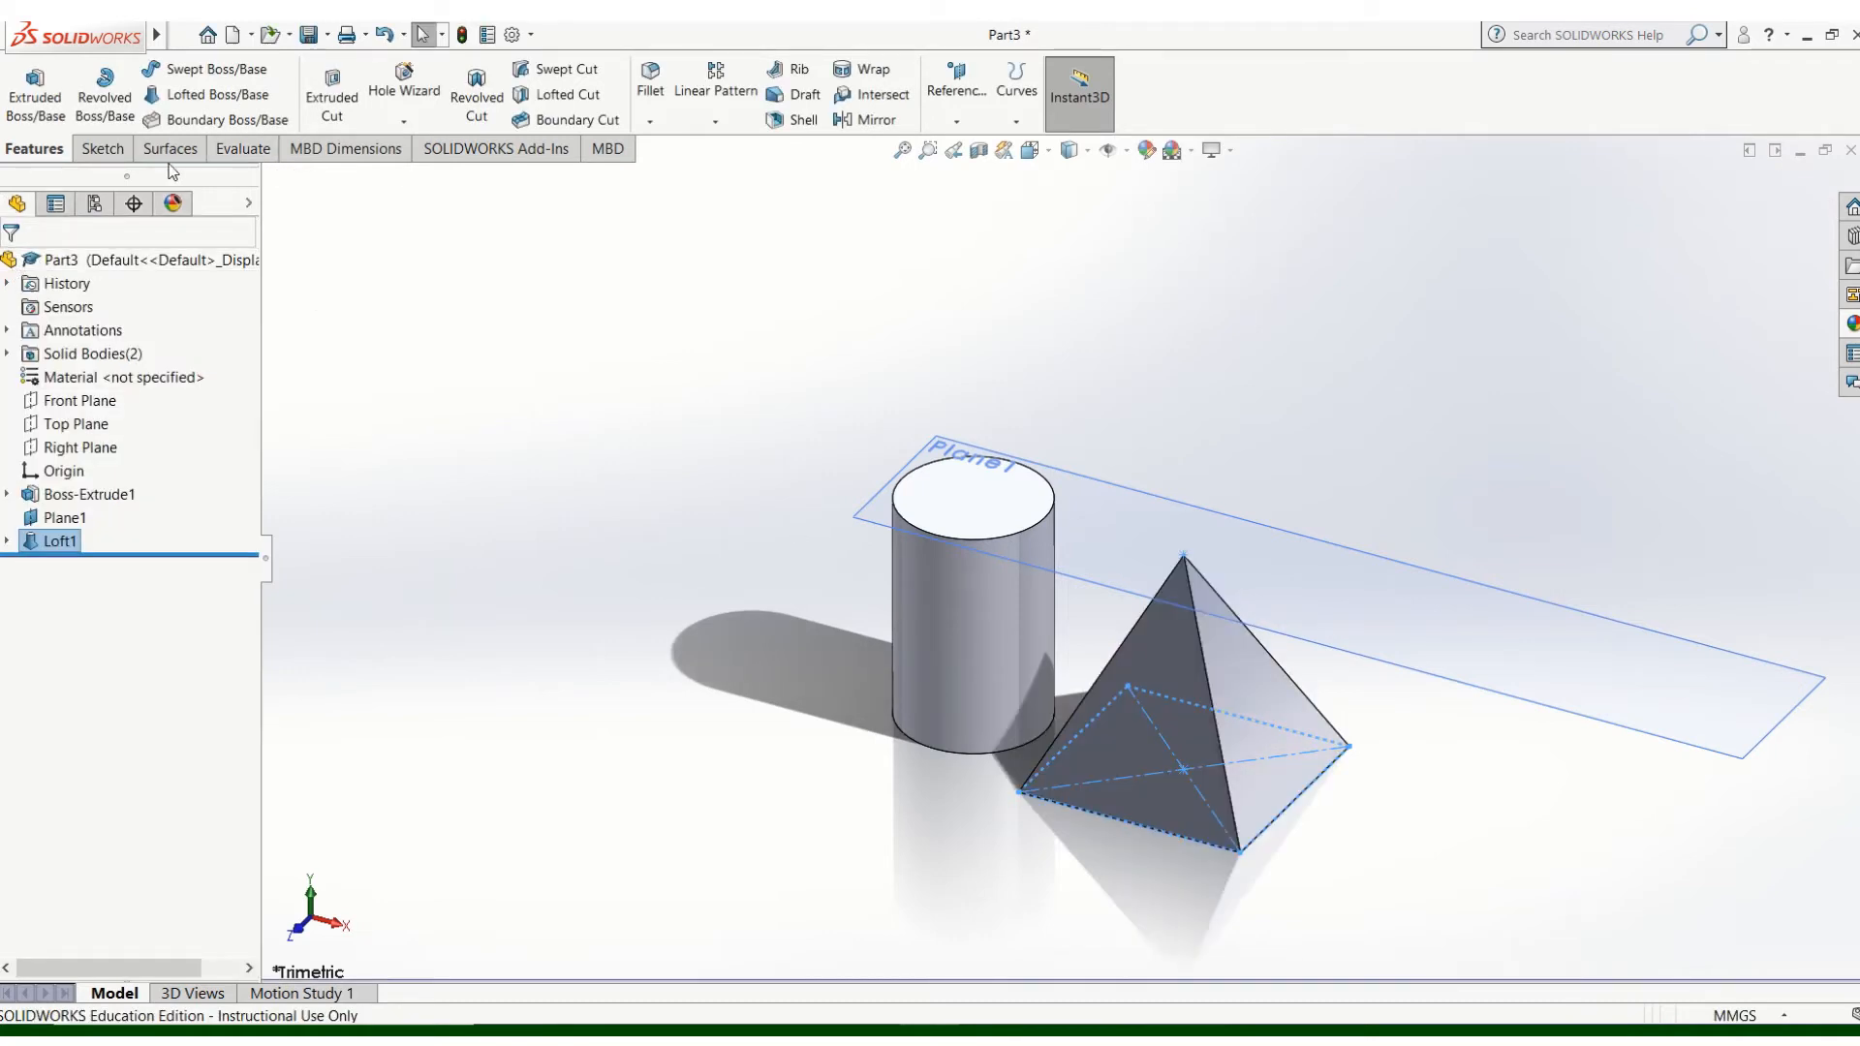
- Sketch a circle of about 53.5 mm radius on the Top Plane, centered about 107.6 mm along X from the origin, and exit the sketch
click(103, 150)
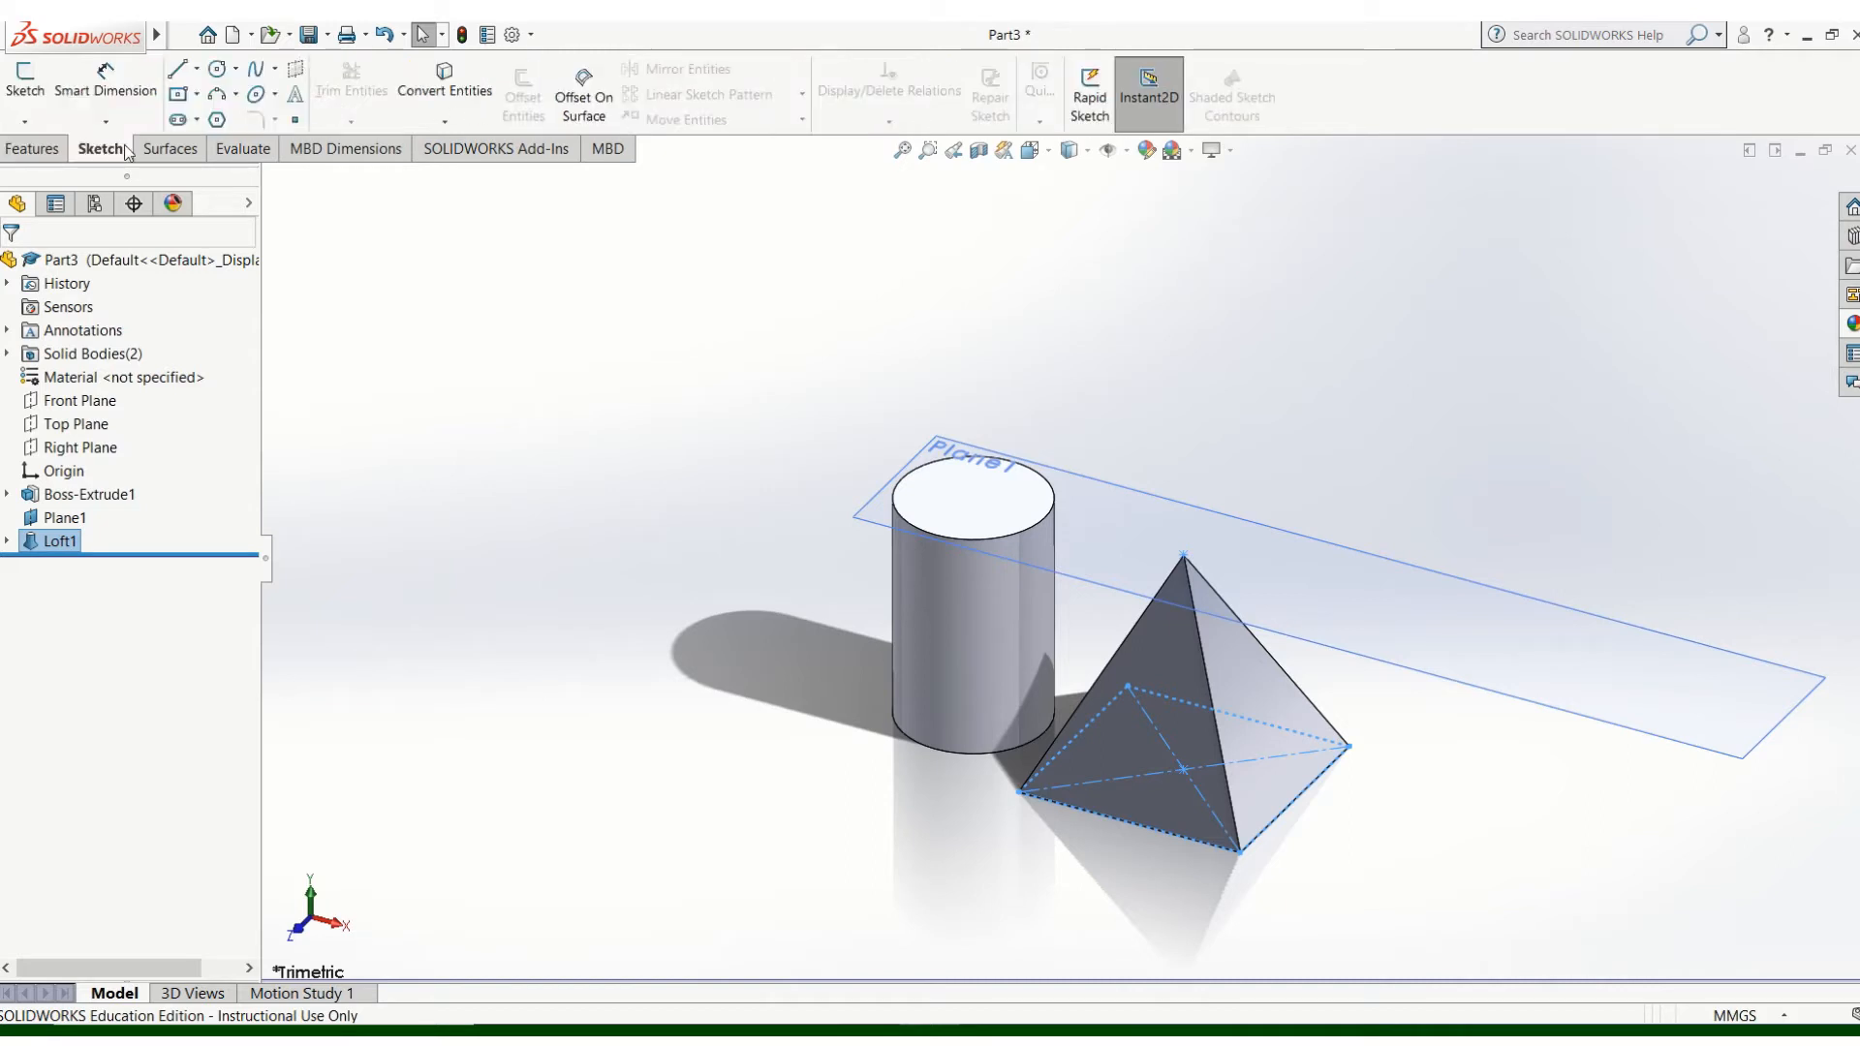
click(219, 72)
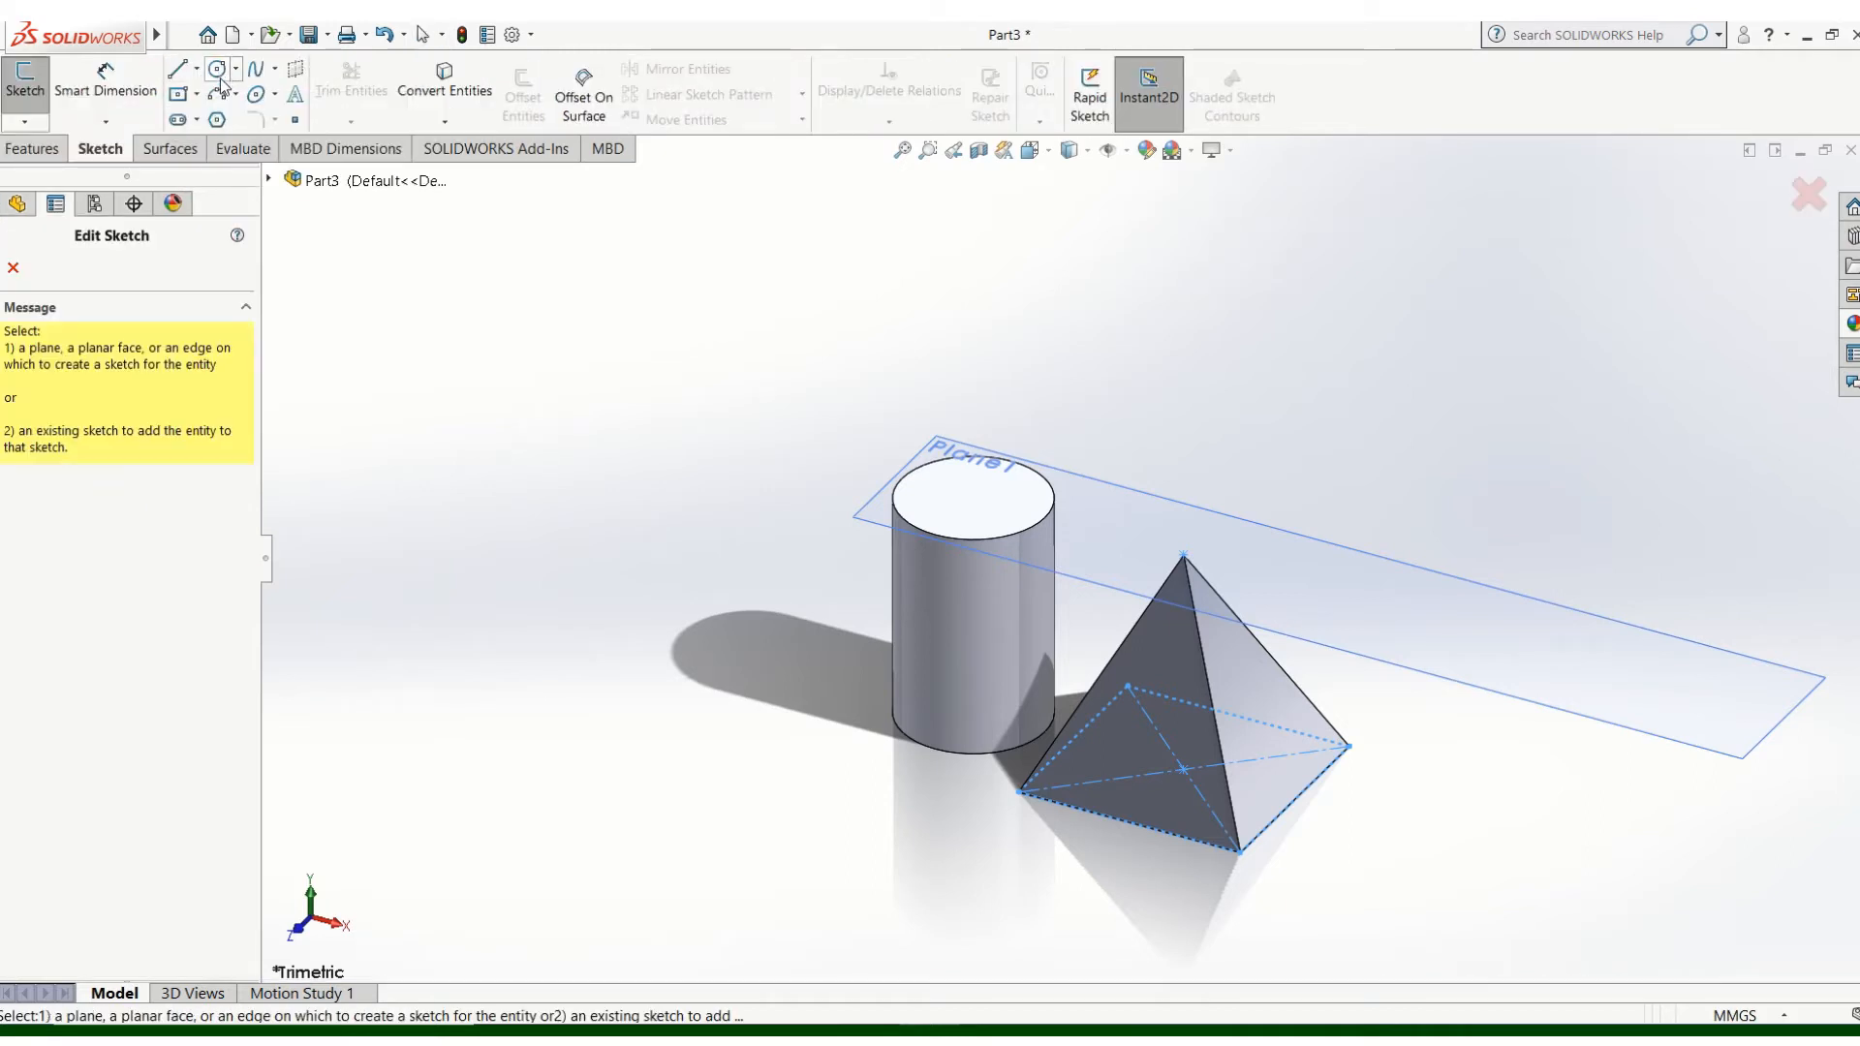
click(366, 182)
click(369, 345)
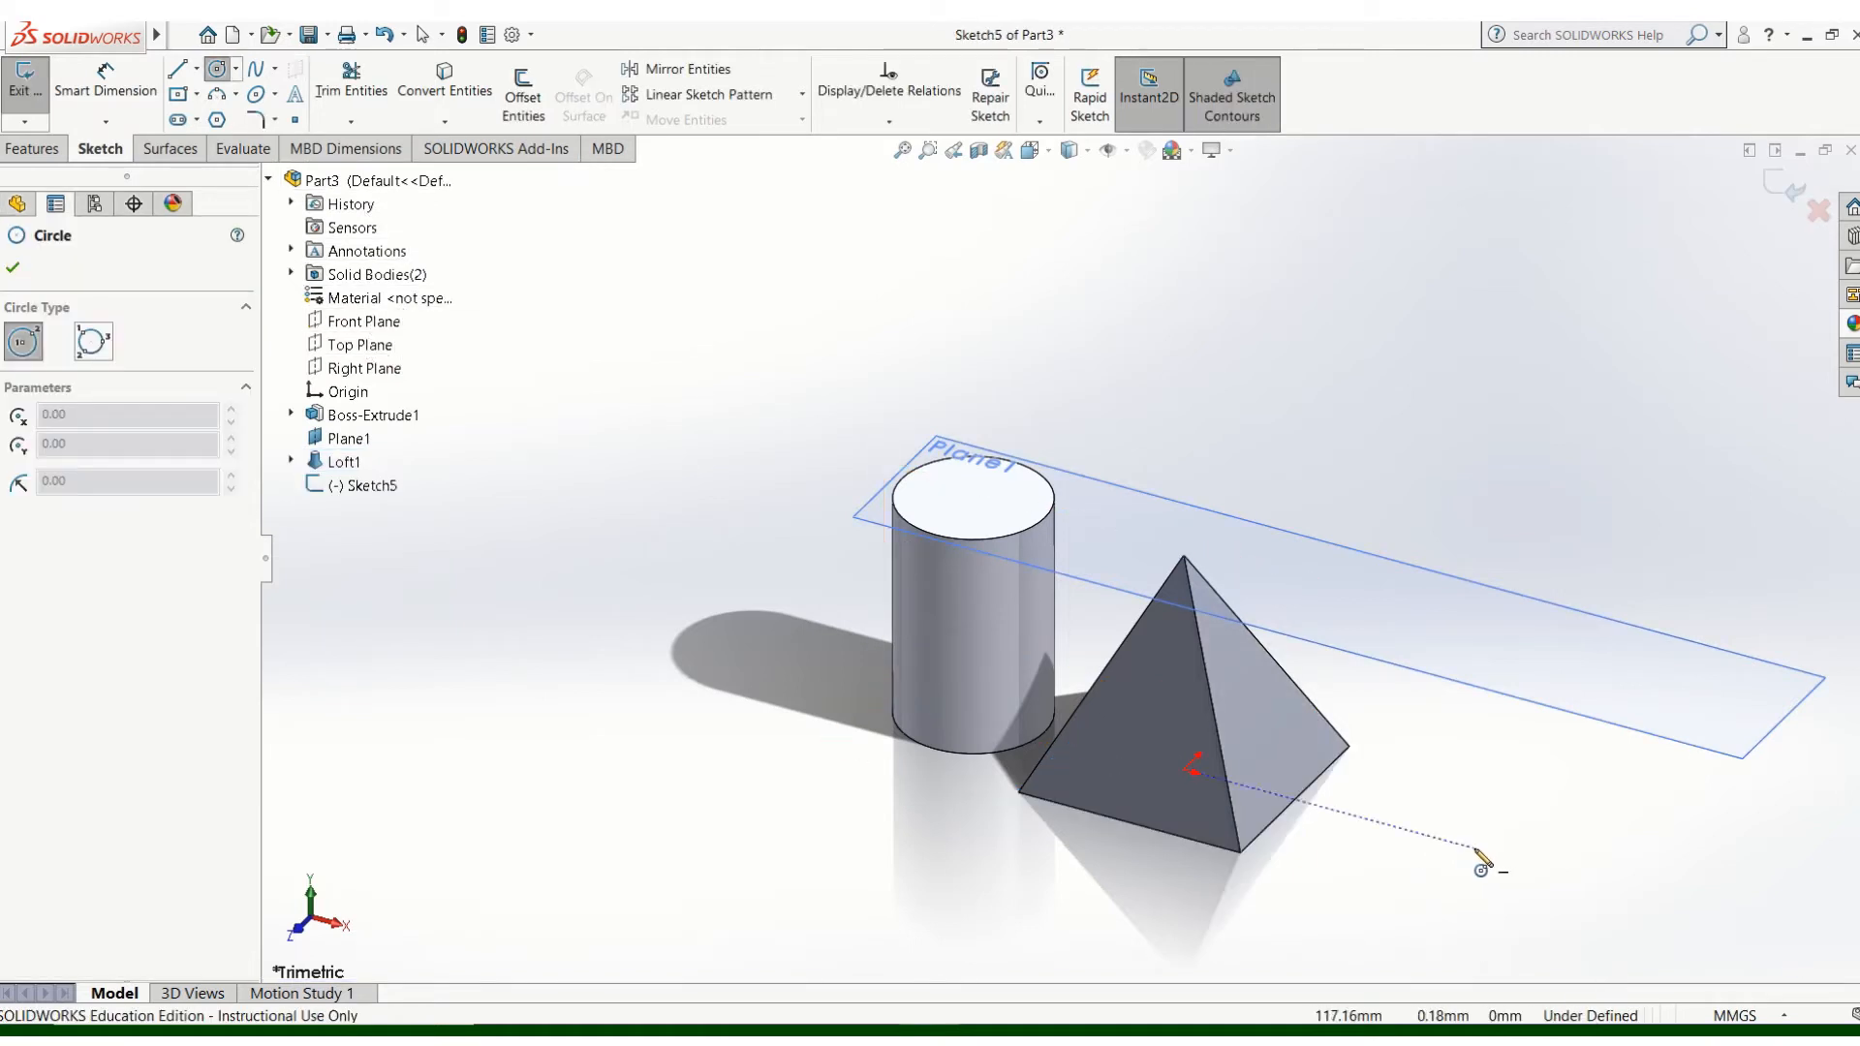
click(1450, 842)
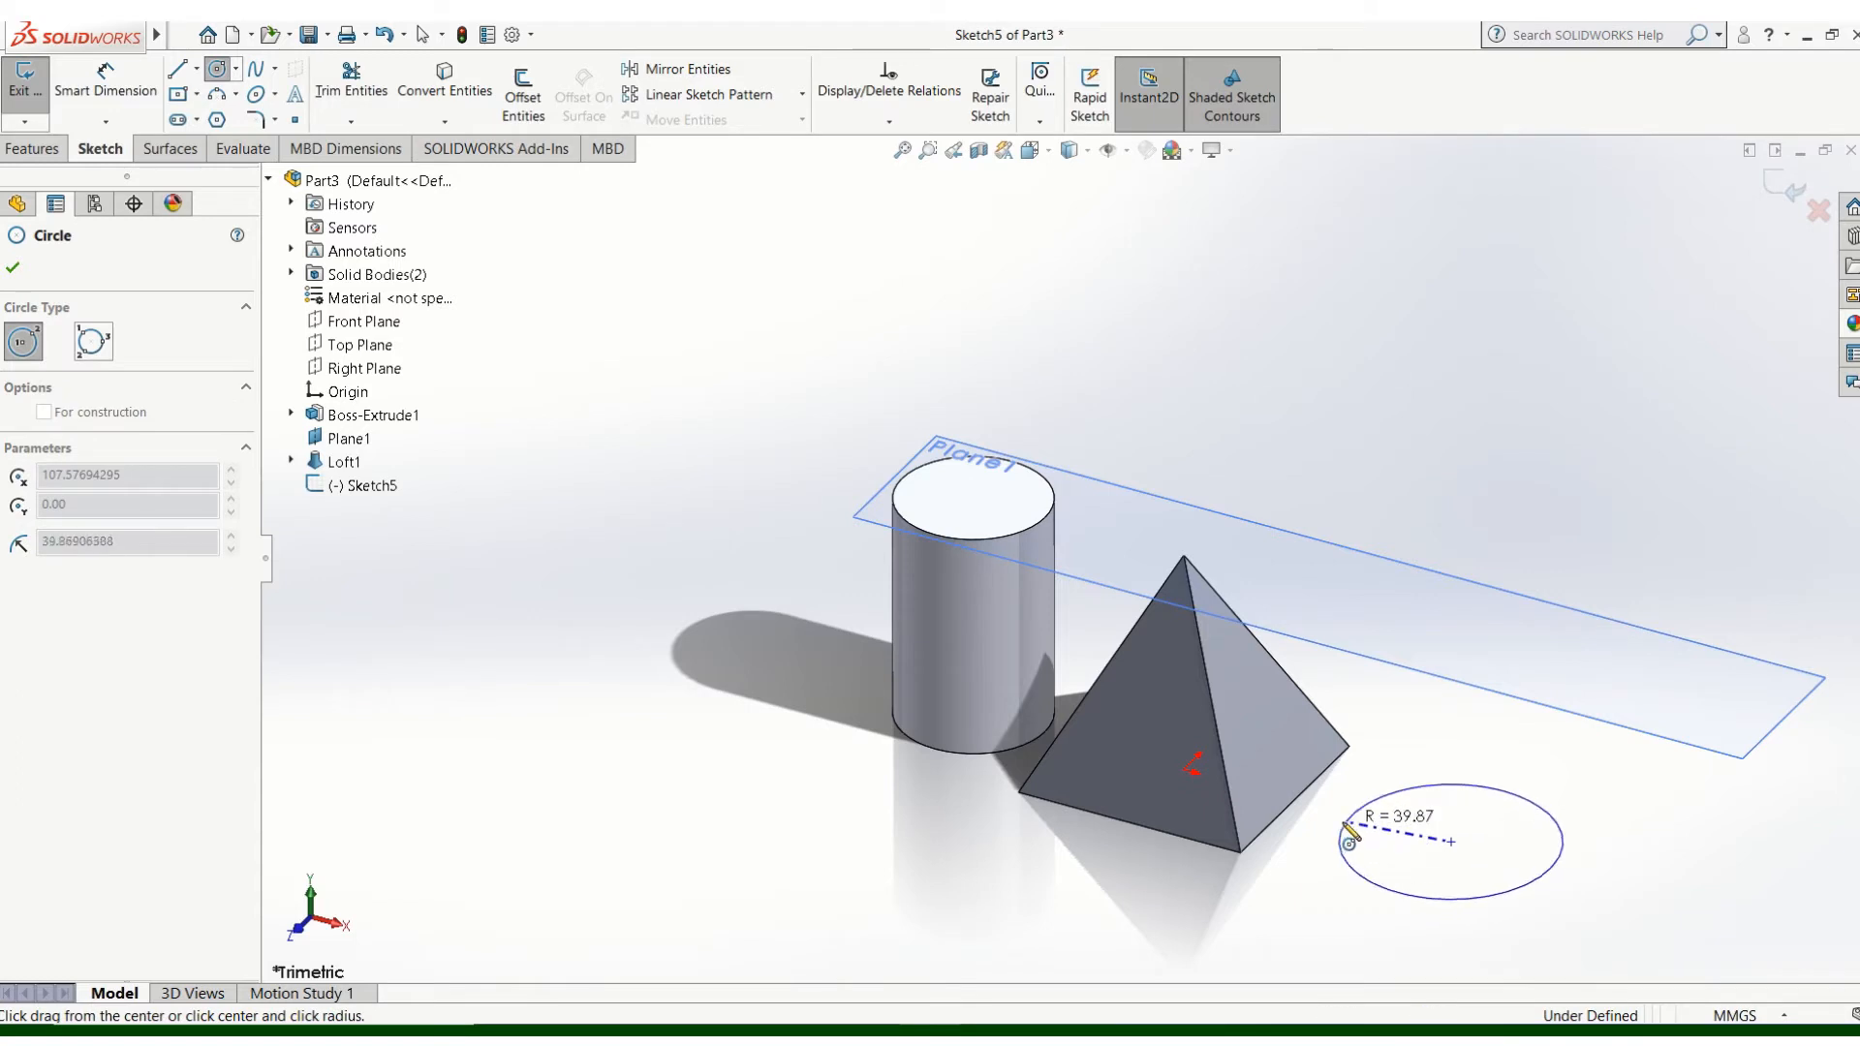
click(1319, 806)
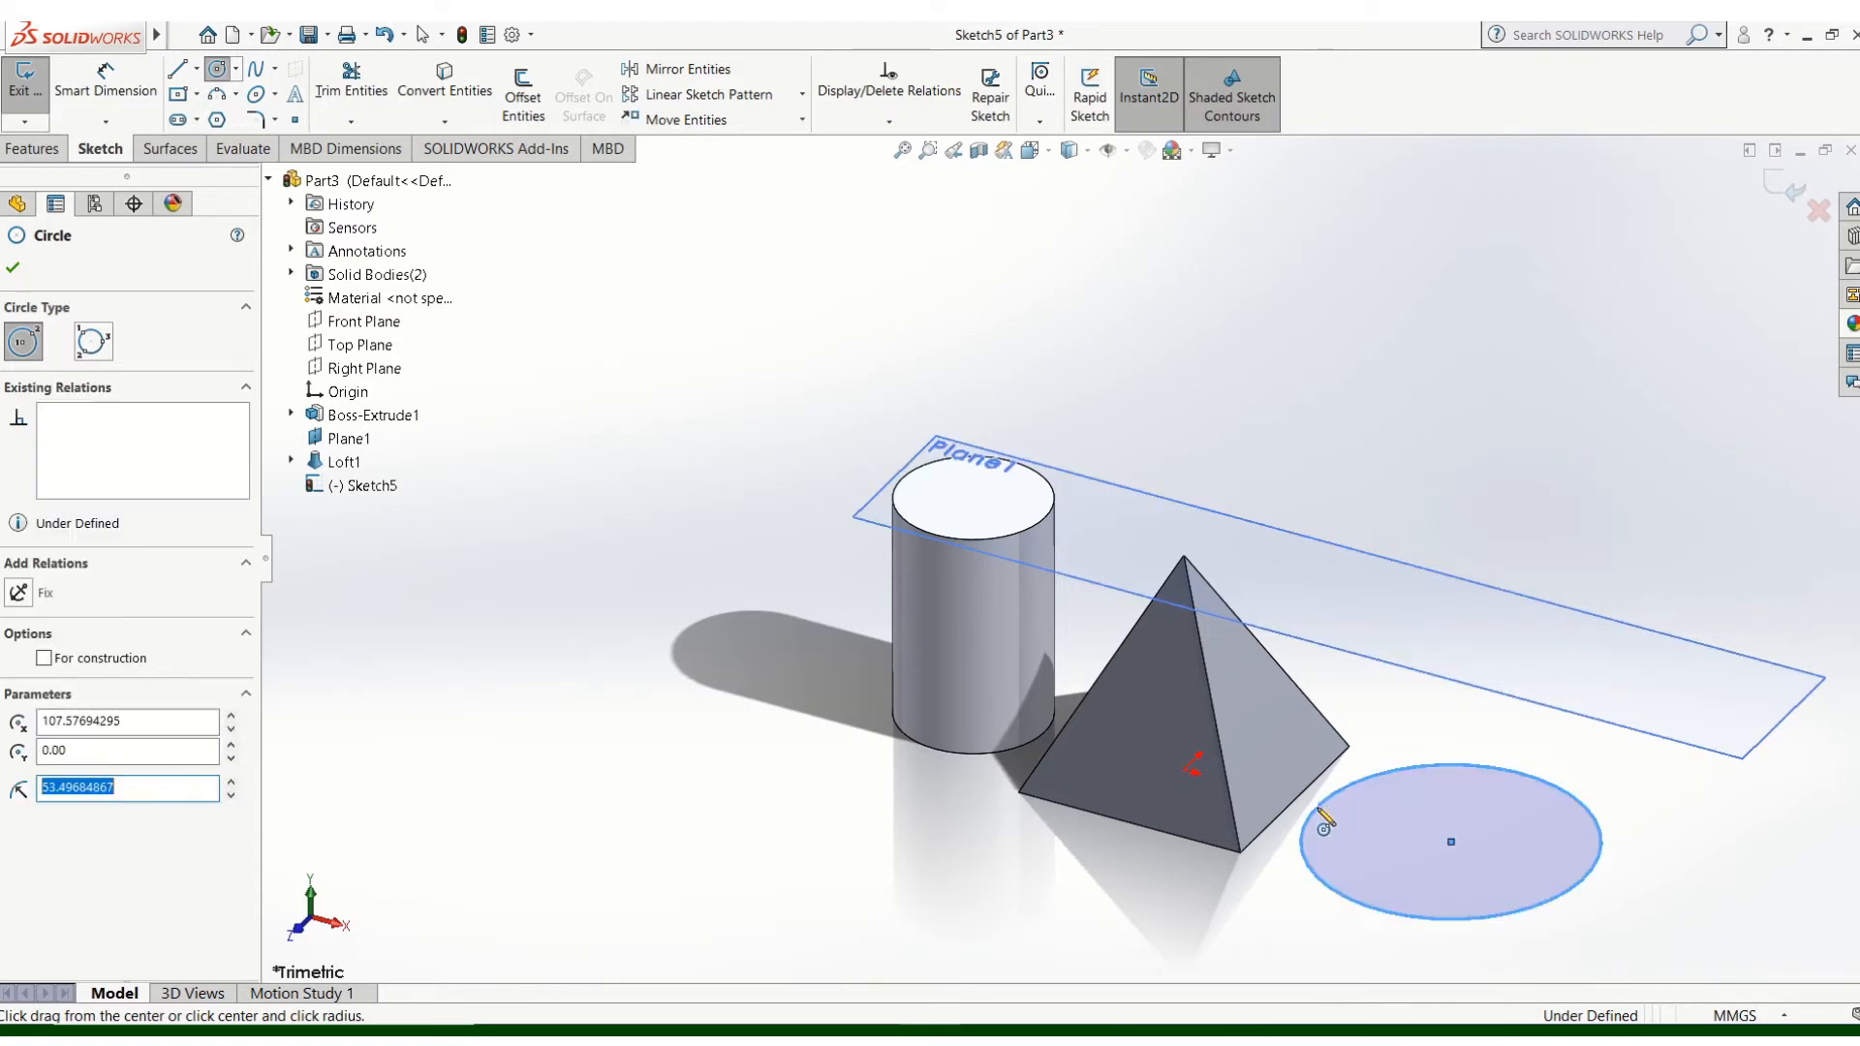
click(10, 272)
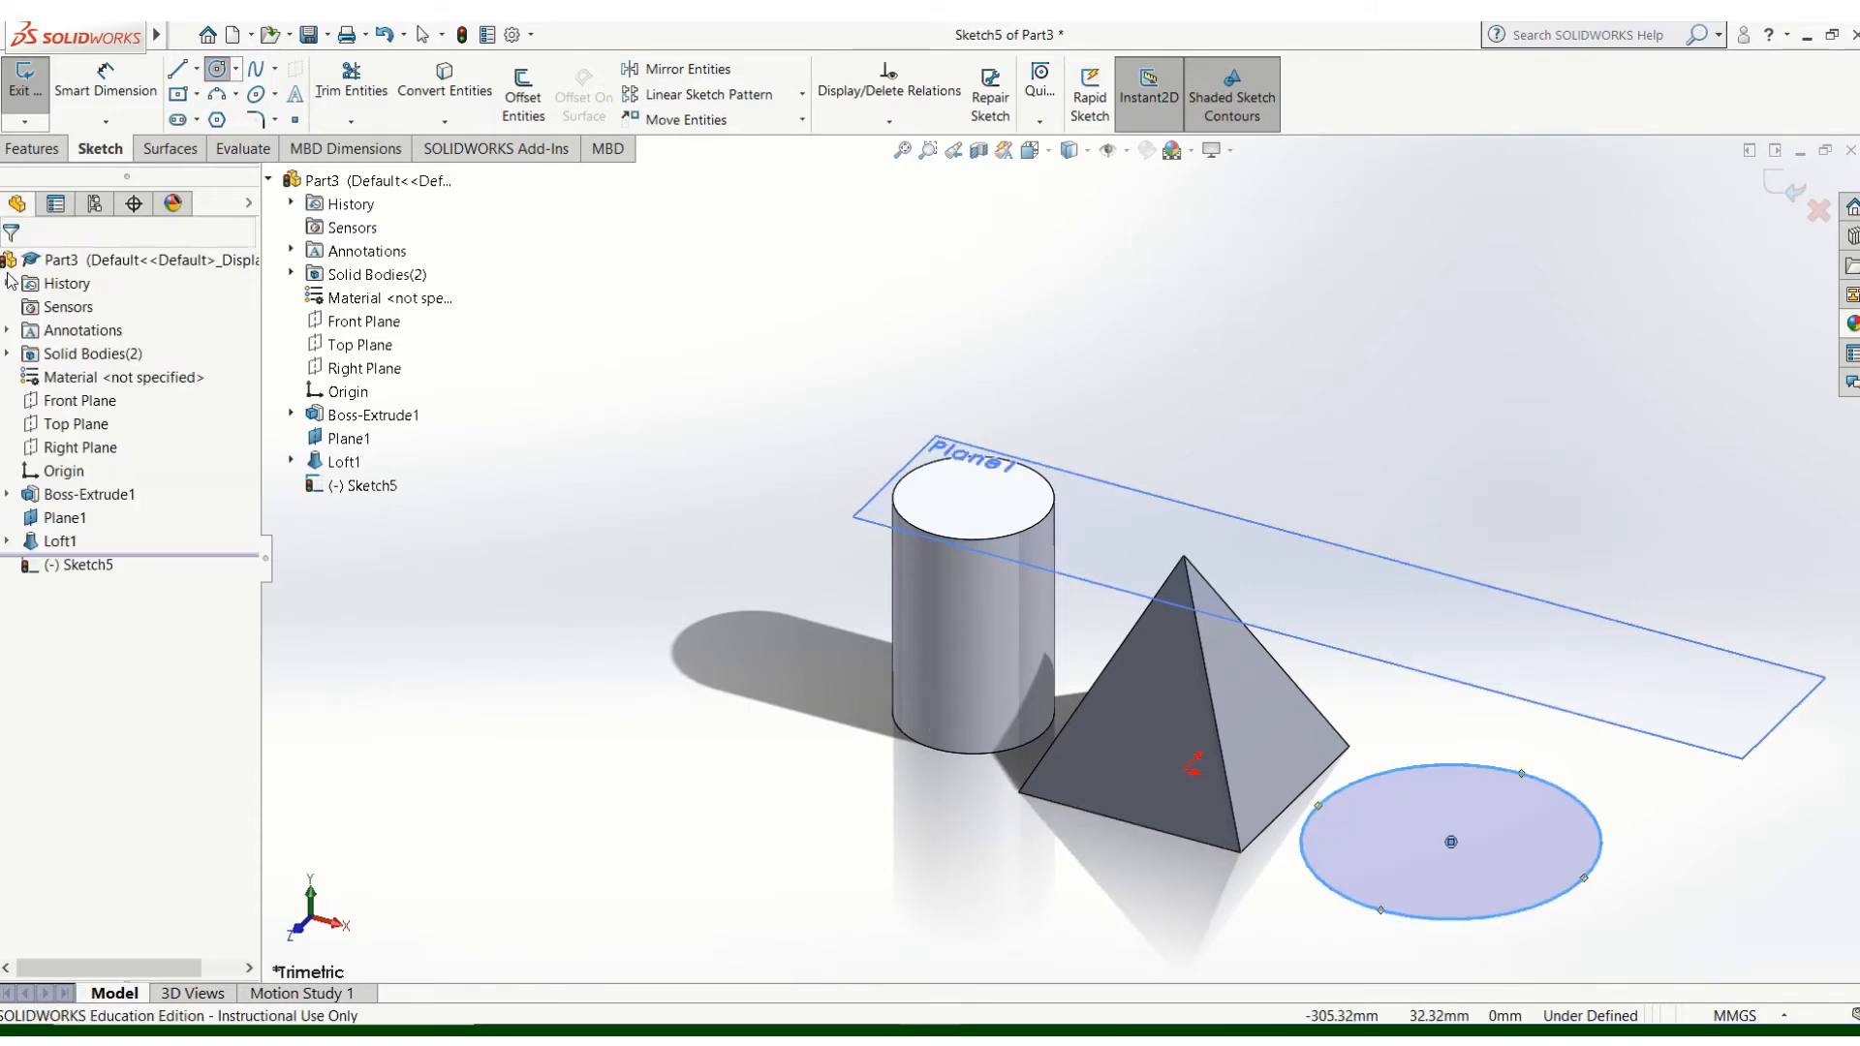
click(297, 120)
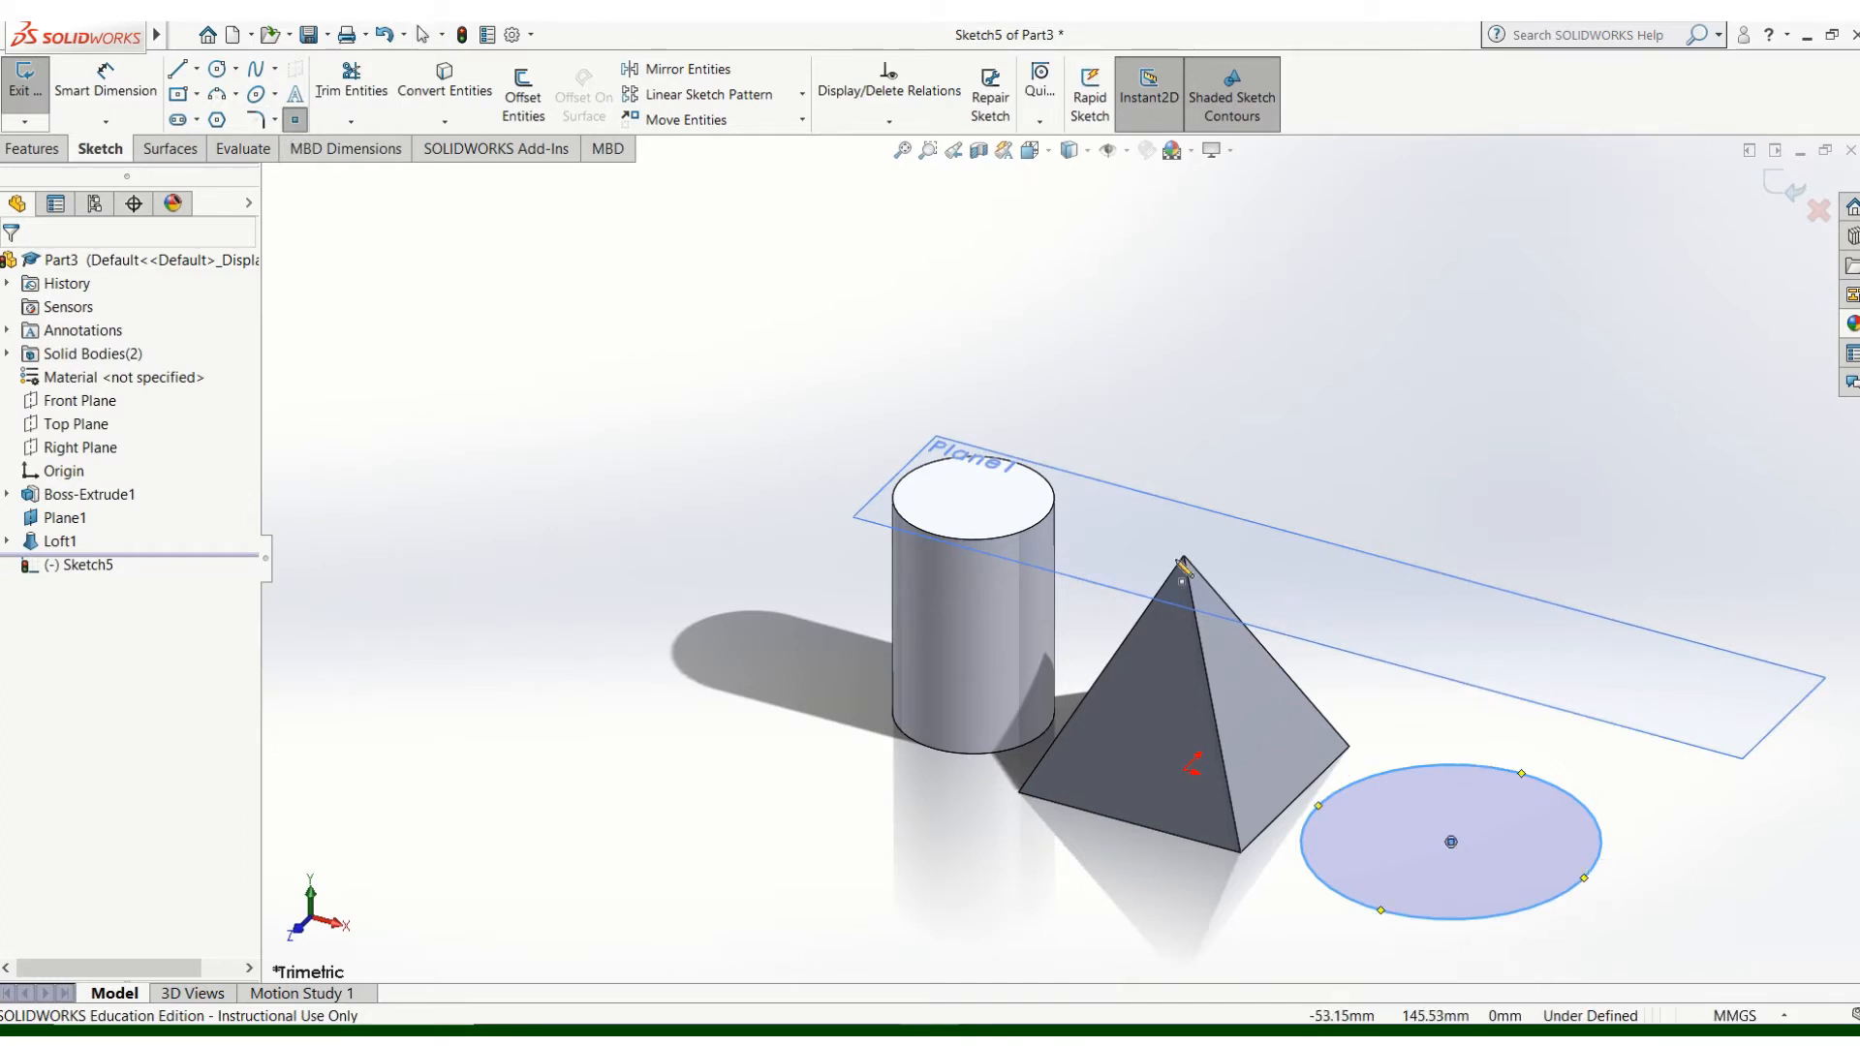
click(462, 36)
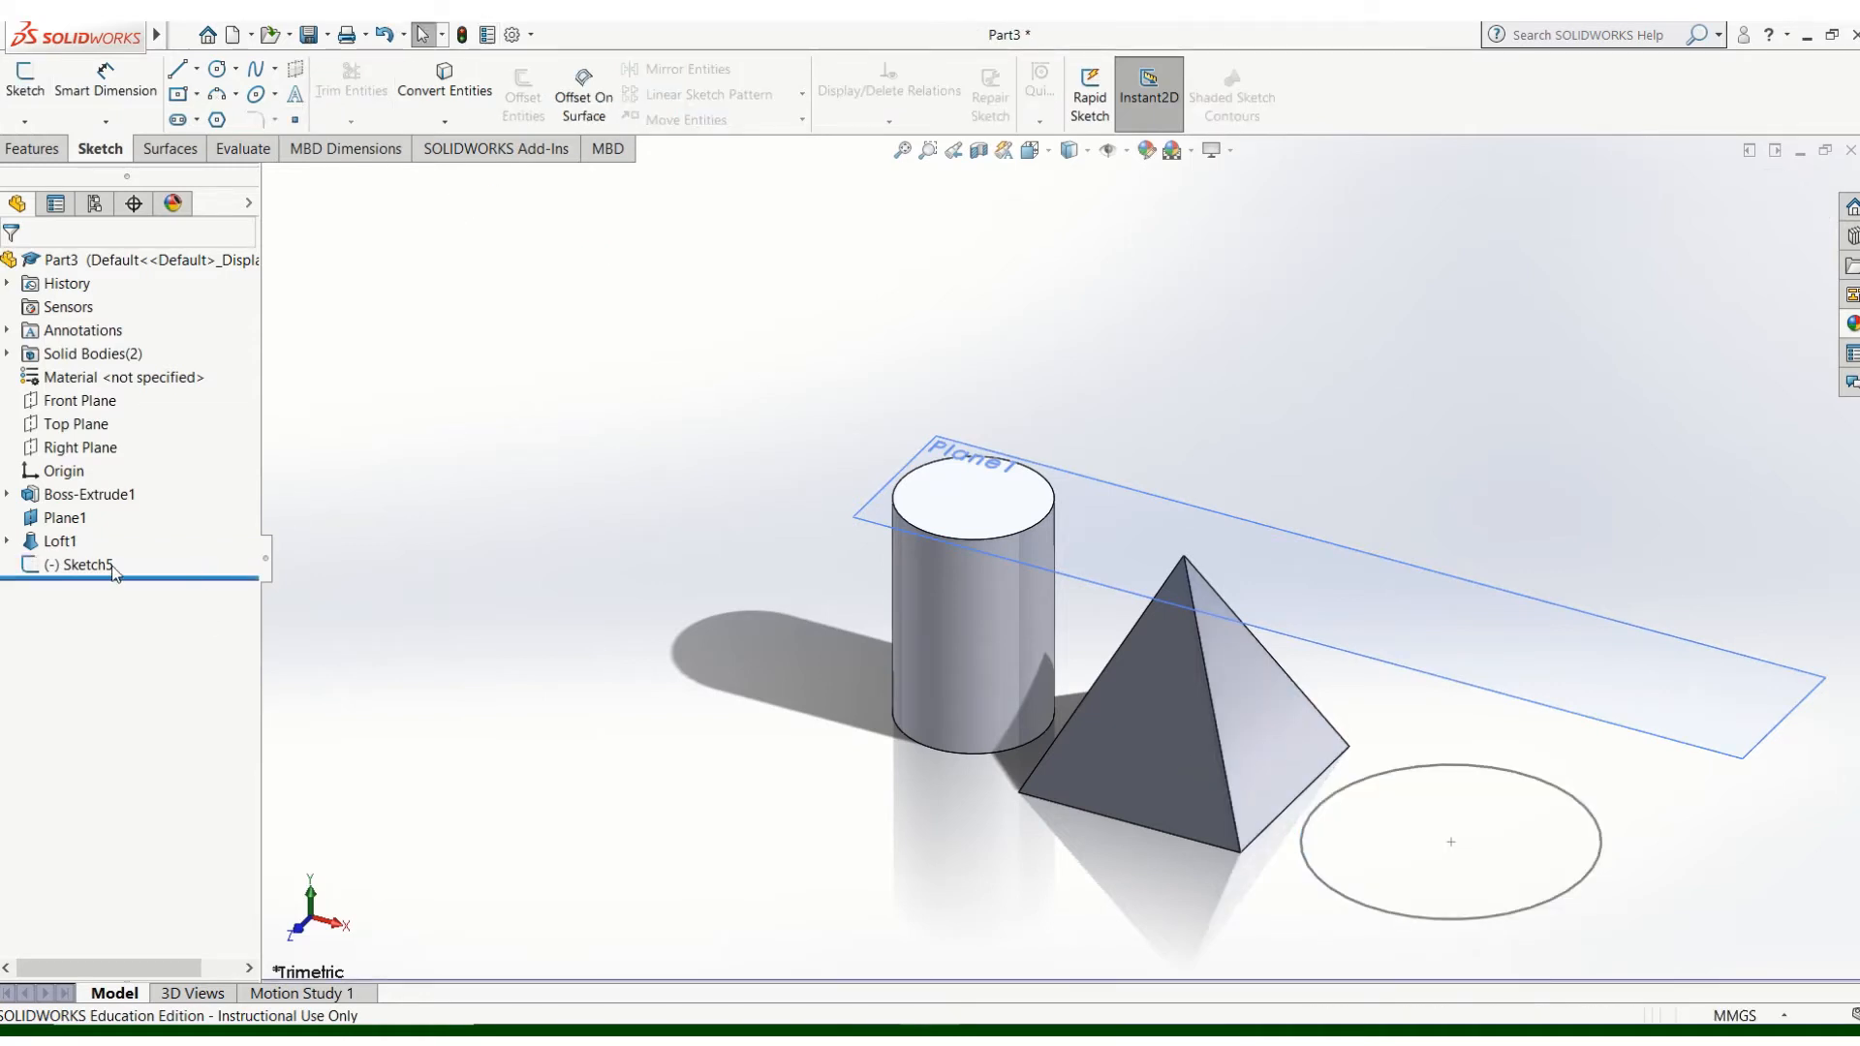
- Start a sketch on Plane1 and, in the Top view, place a point coincident with the circle's center
right_click(78, 521)
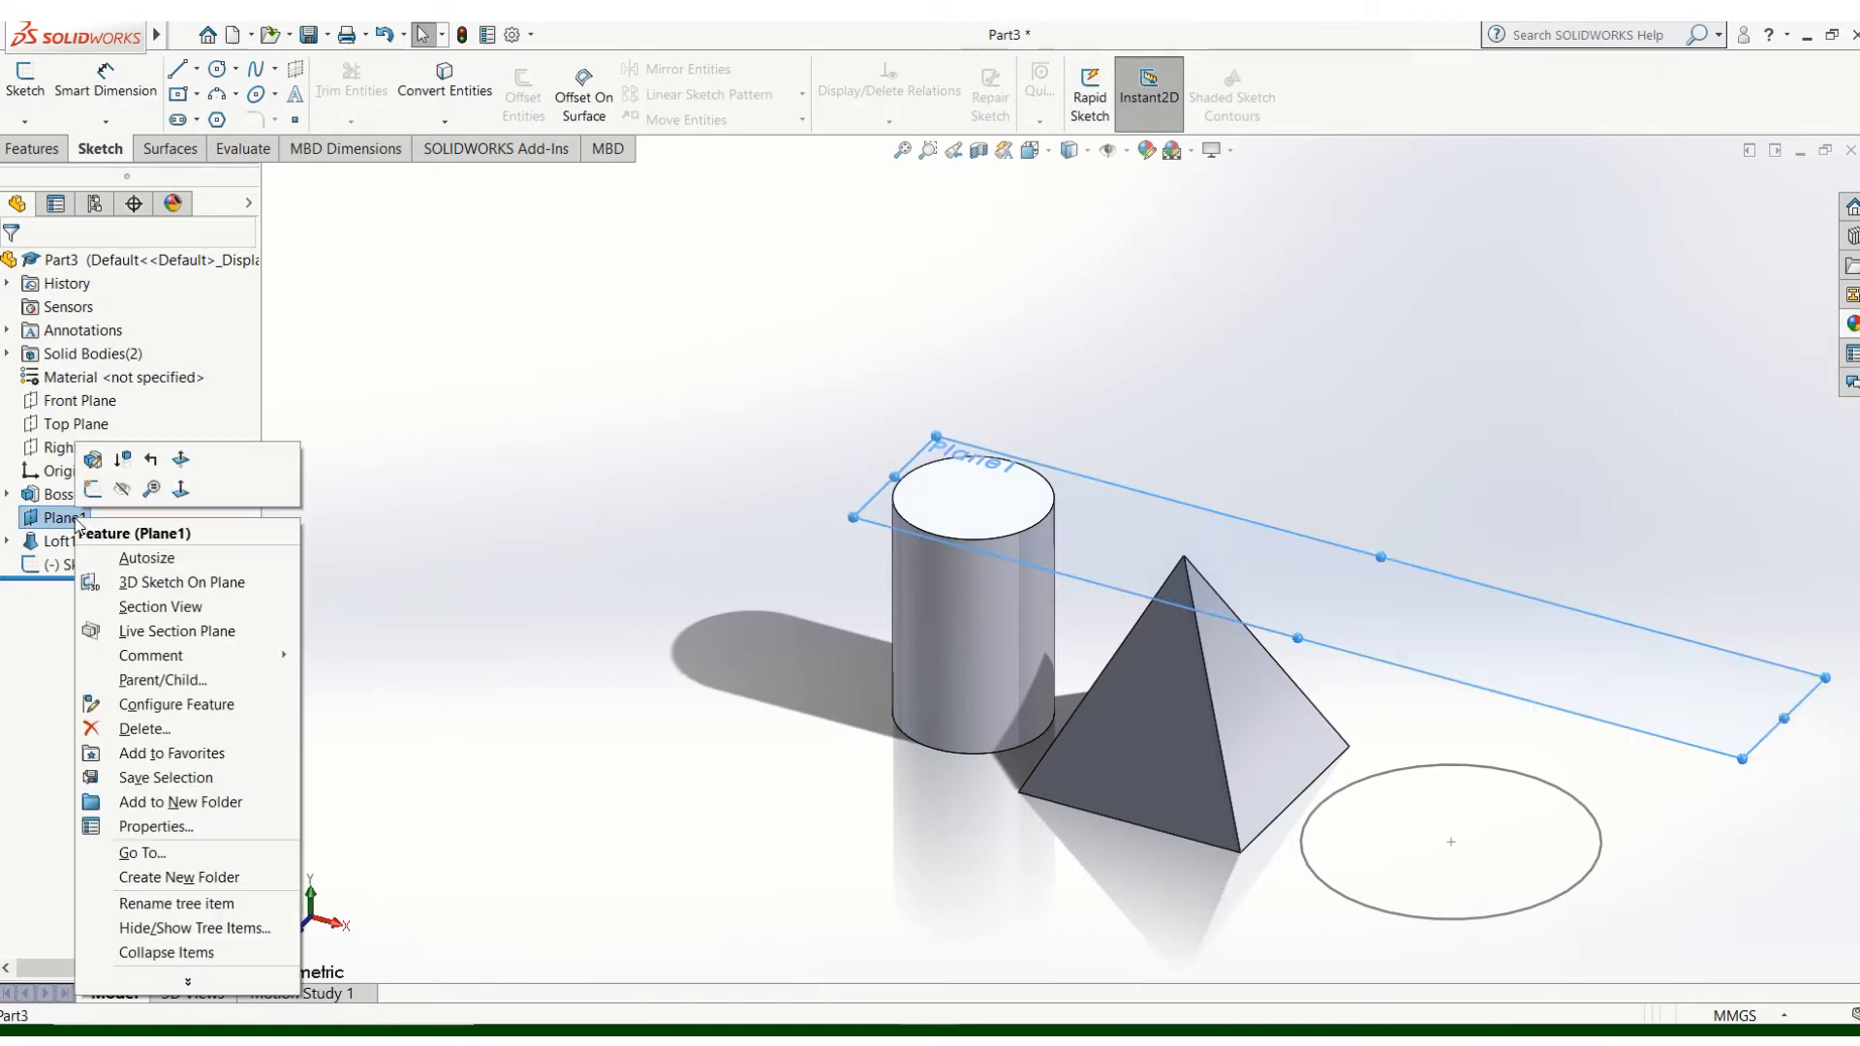
click(92, 489)
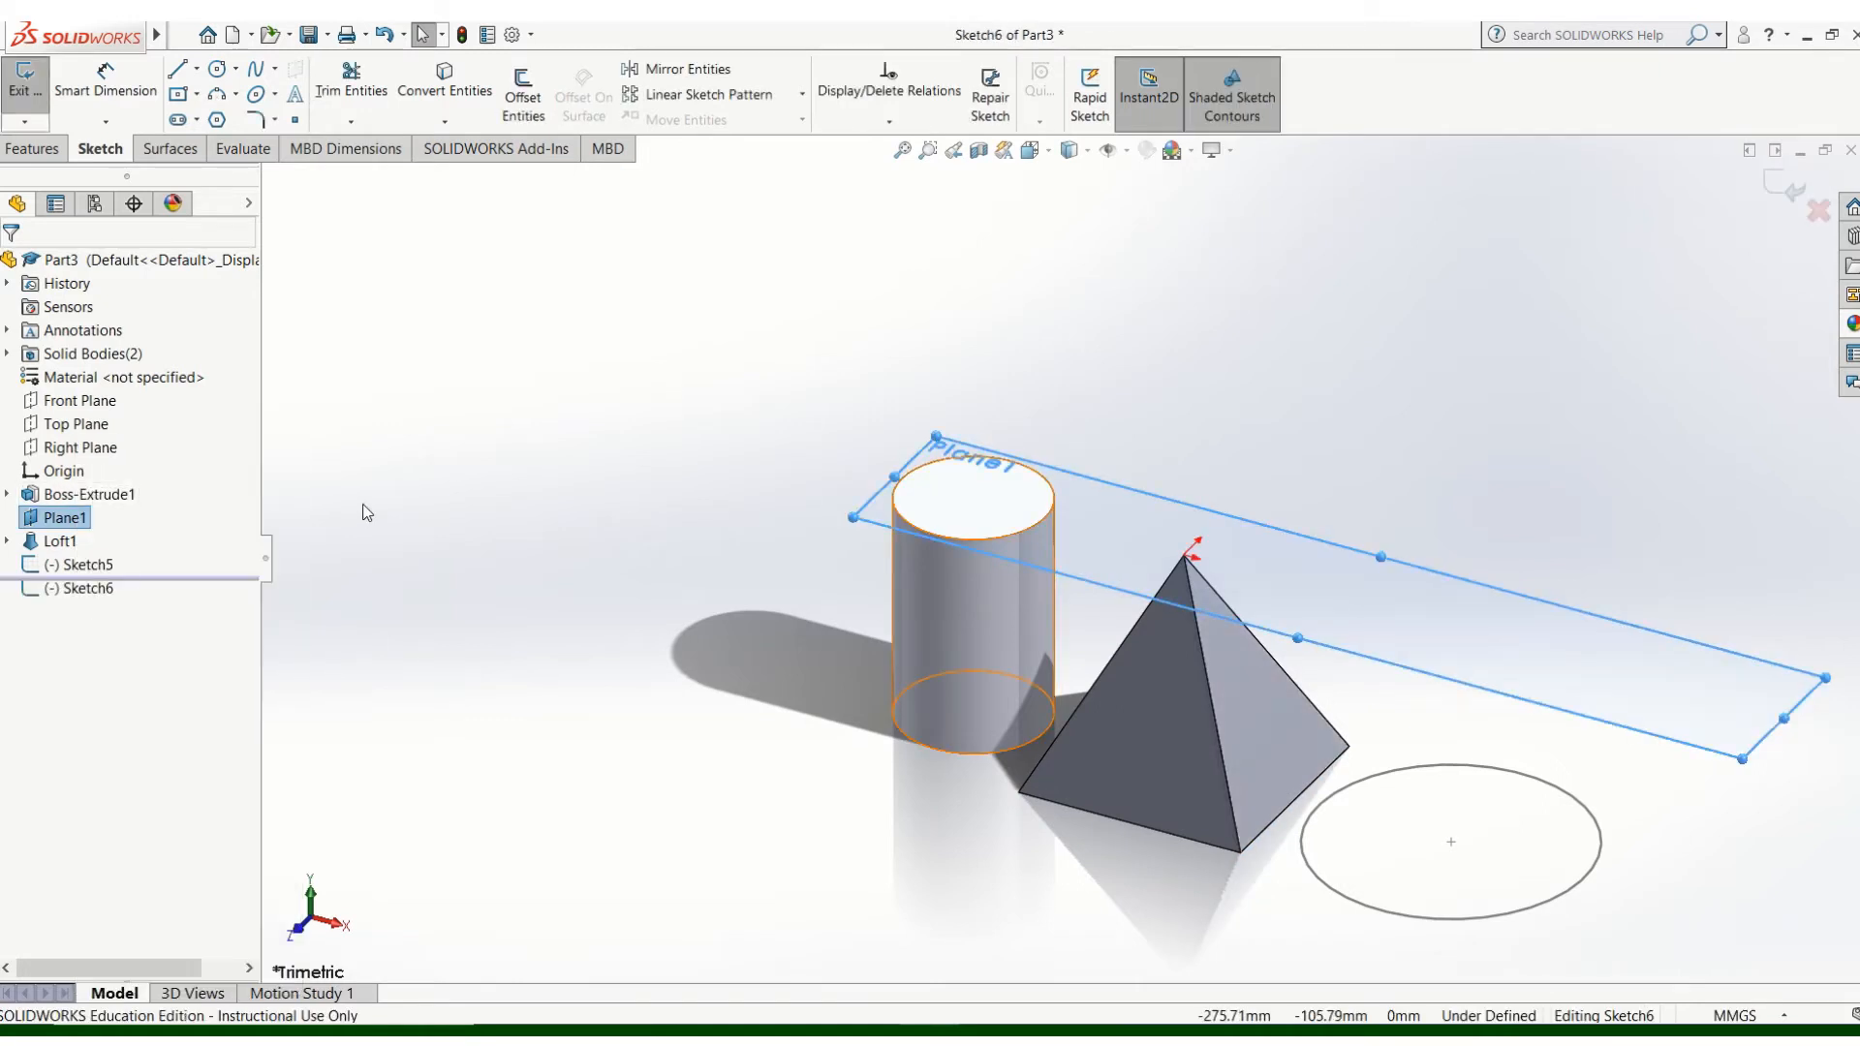
click(296, 121)
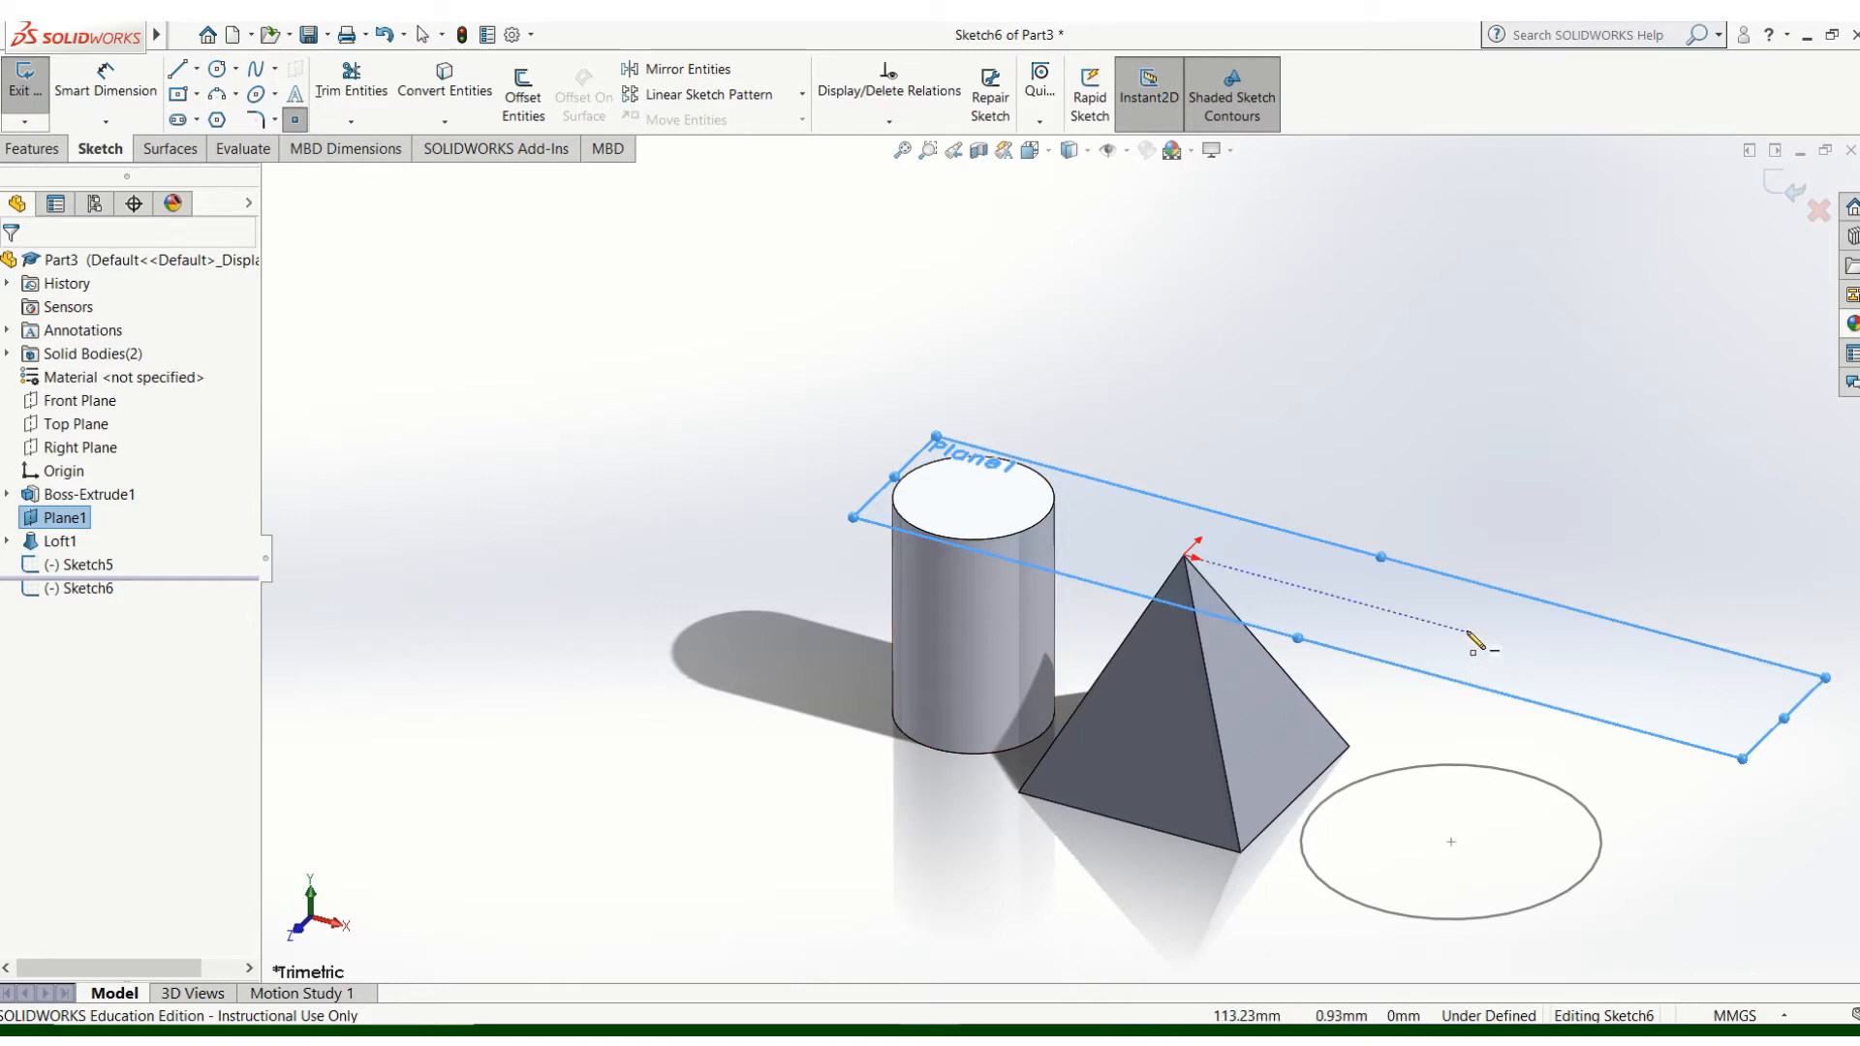
click(1048, 155)
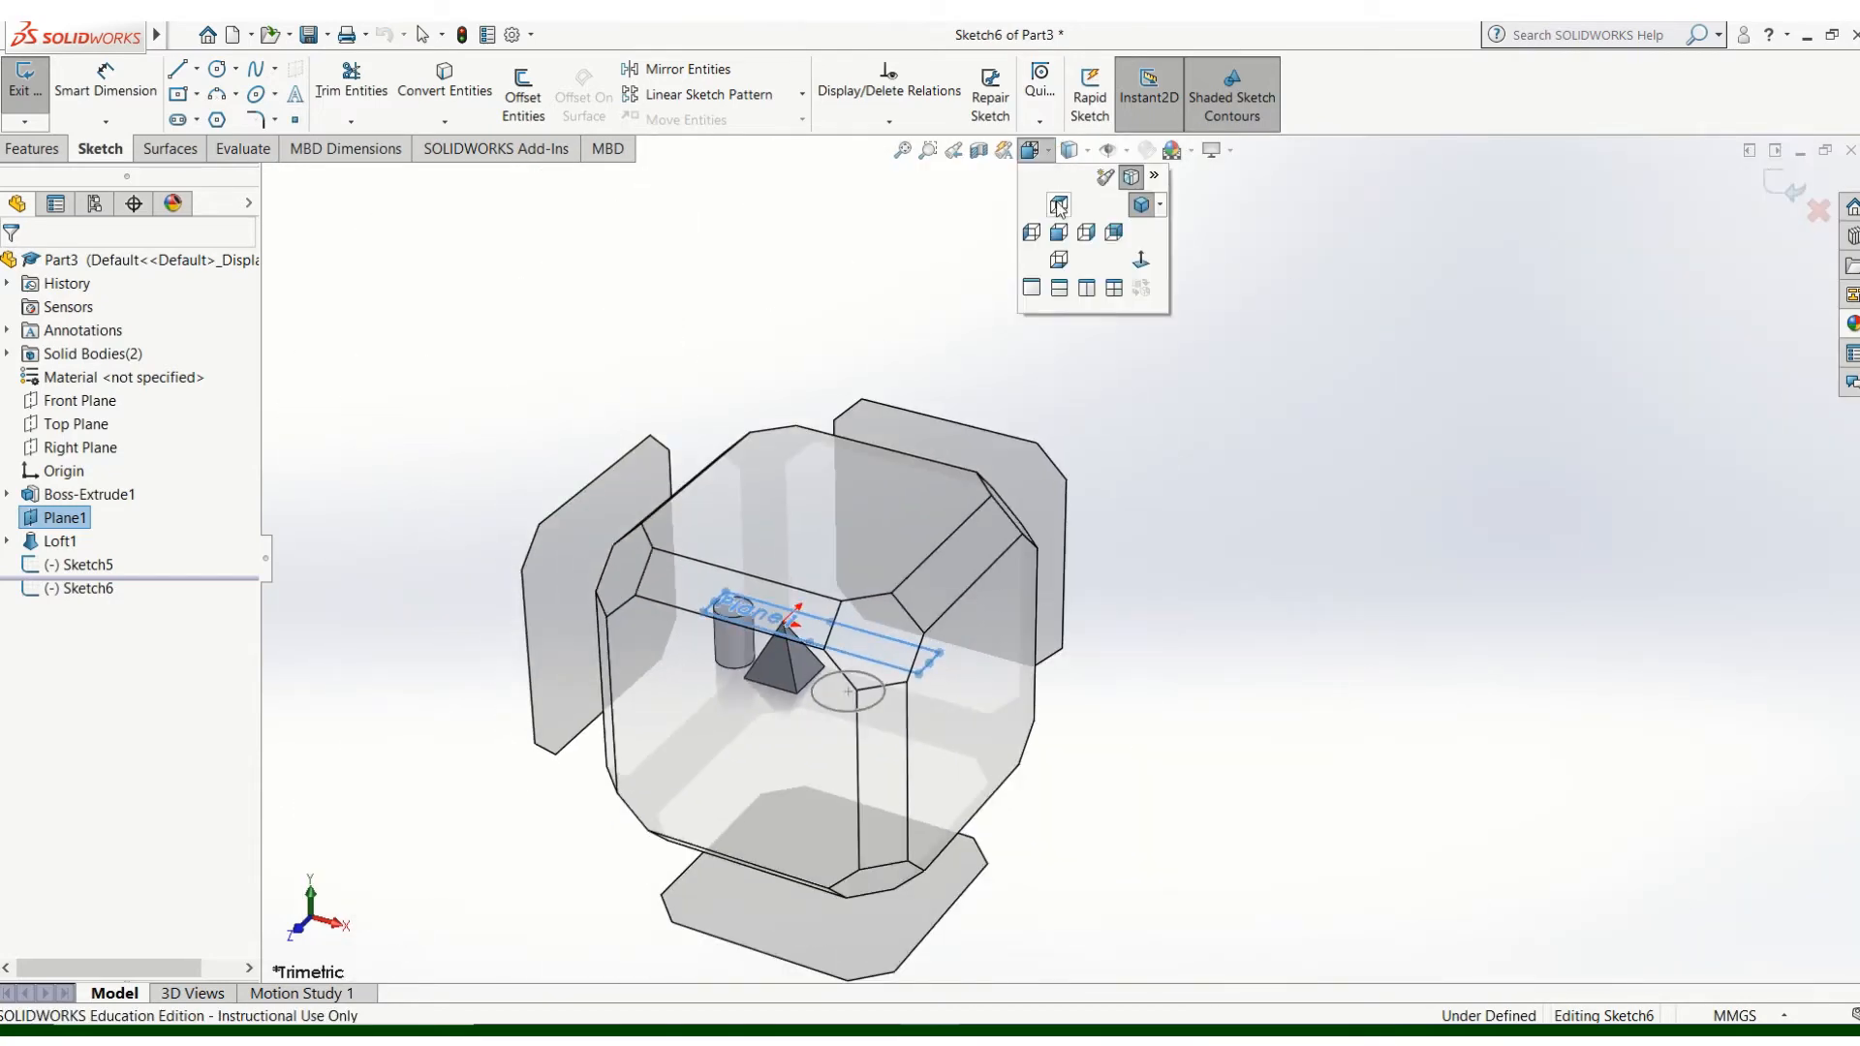
click(1059, 206)
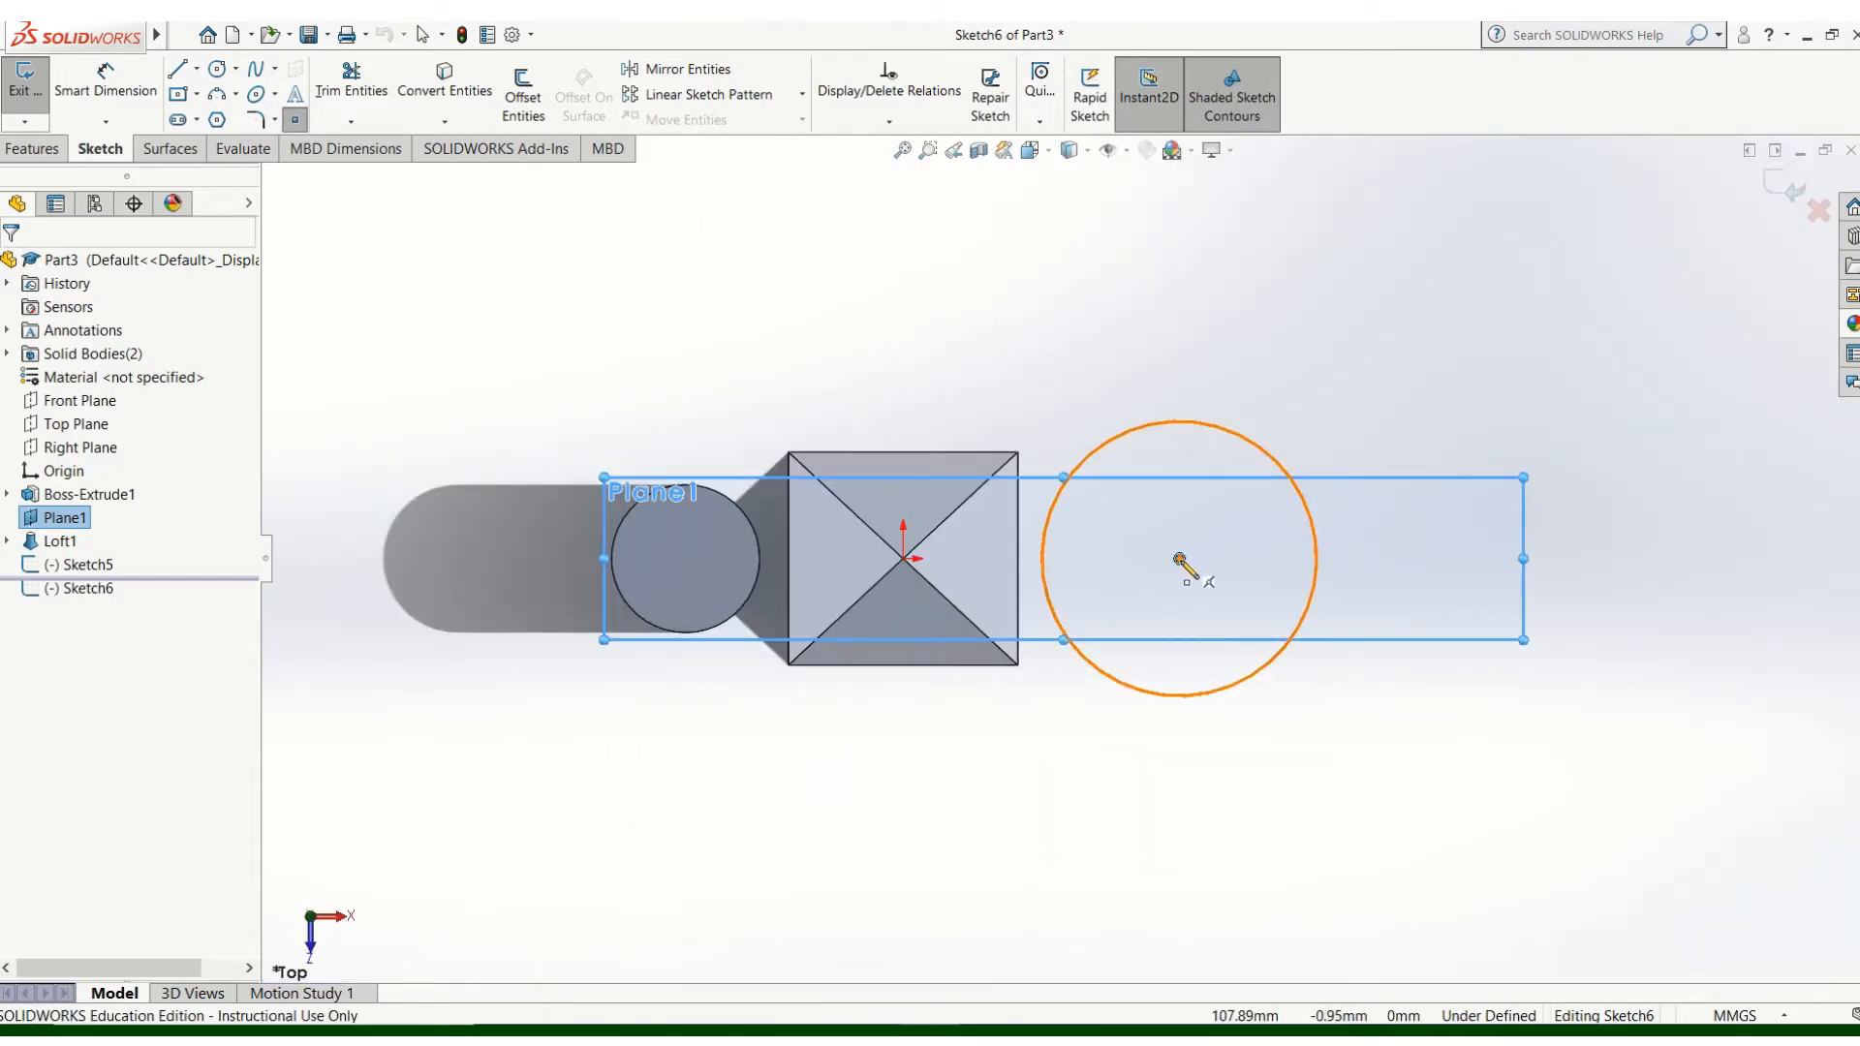
click(1179, 560)
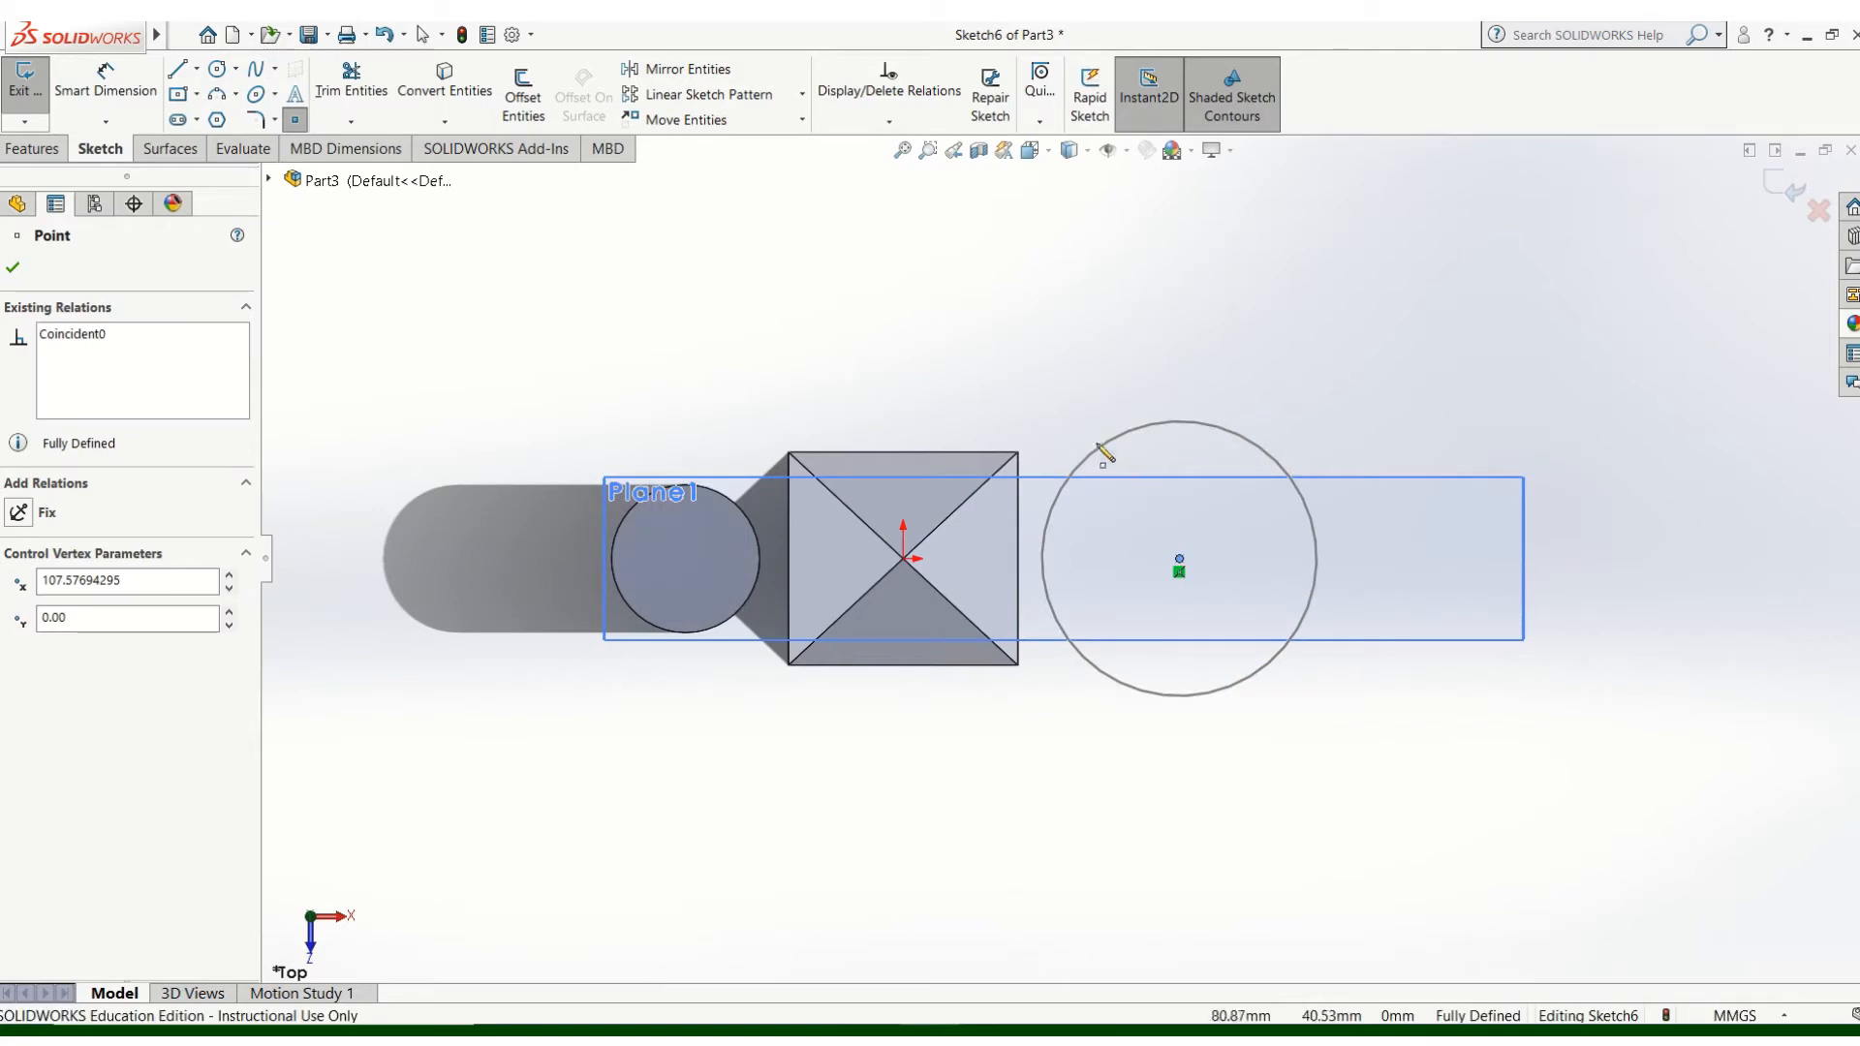
click(16, 268)
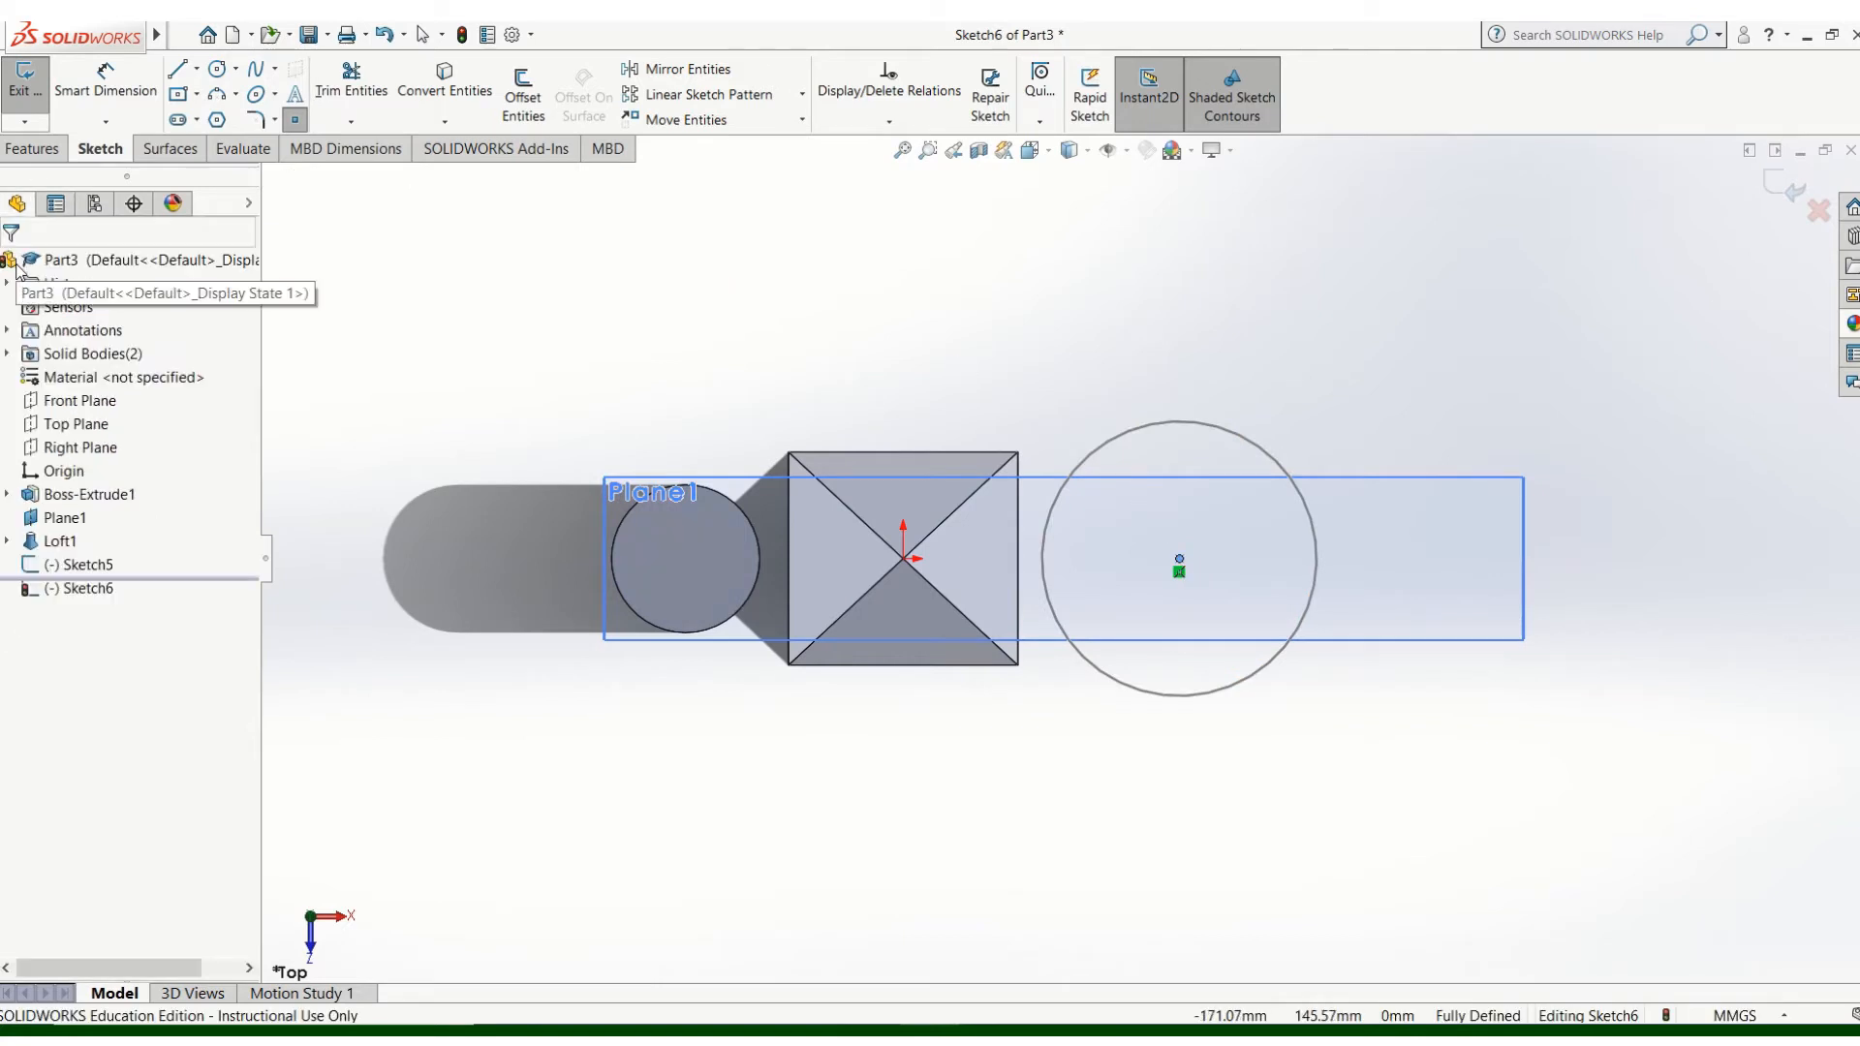
- Exit the point sketch and loft a solid cone from the circle to the point above its center
key(Up)
key(Up)
key(Up)
key(Up)
key(Up)
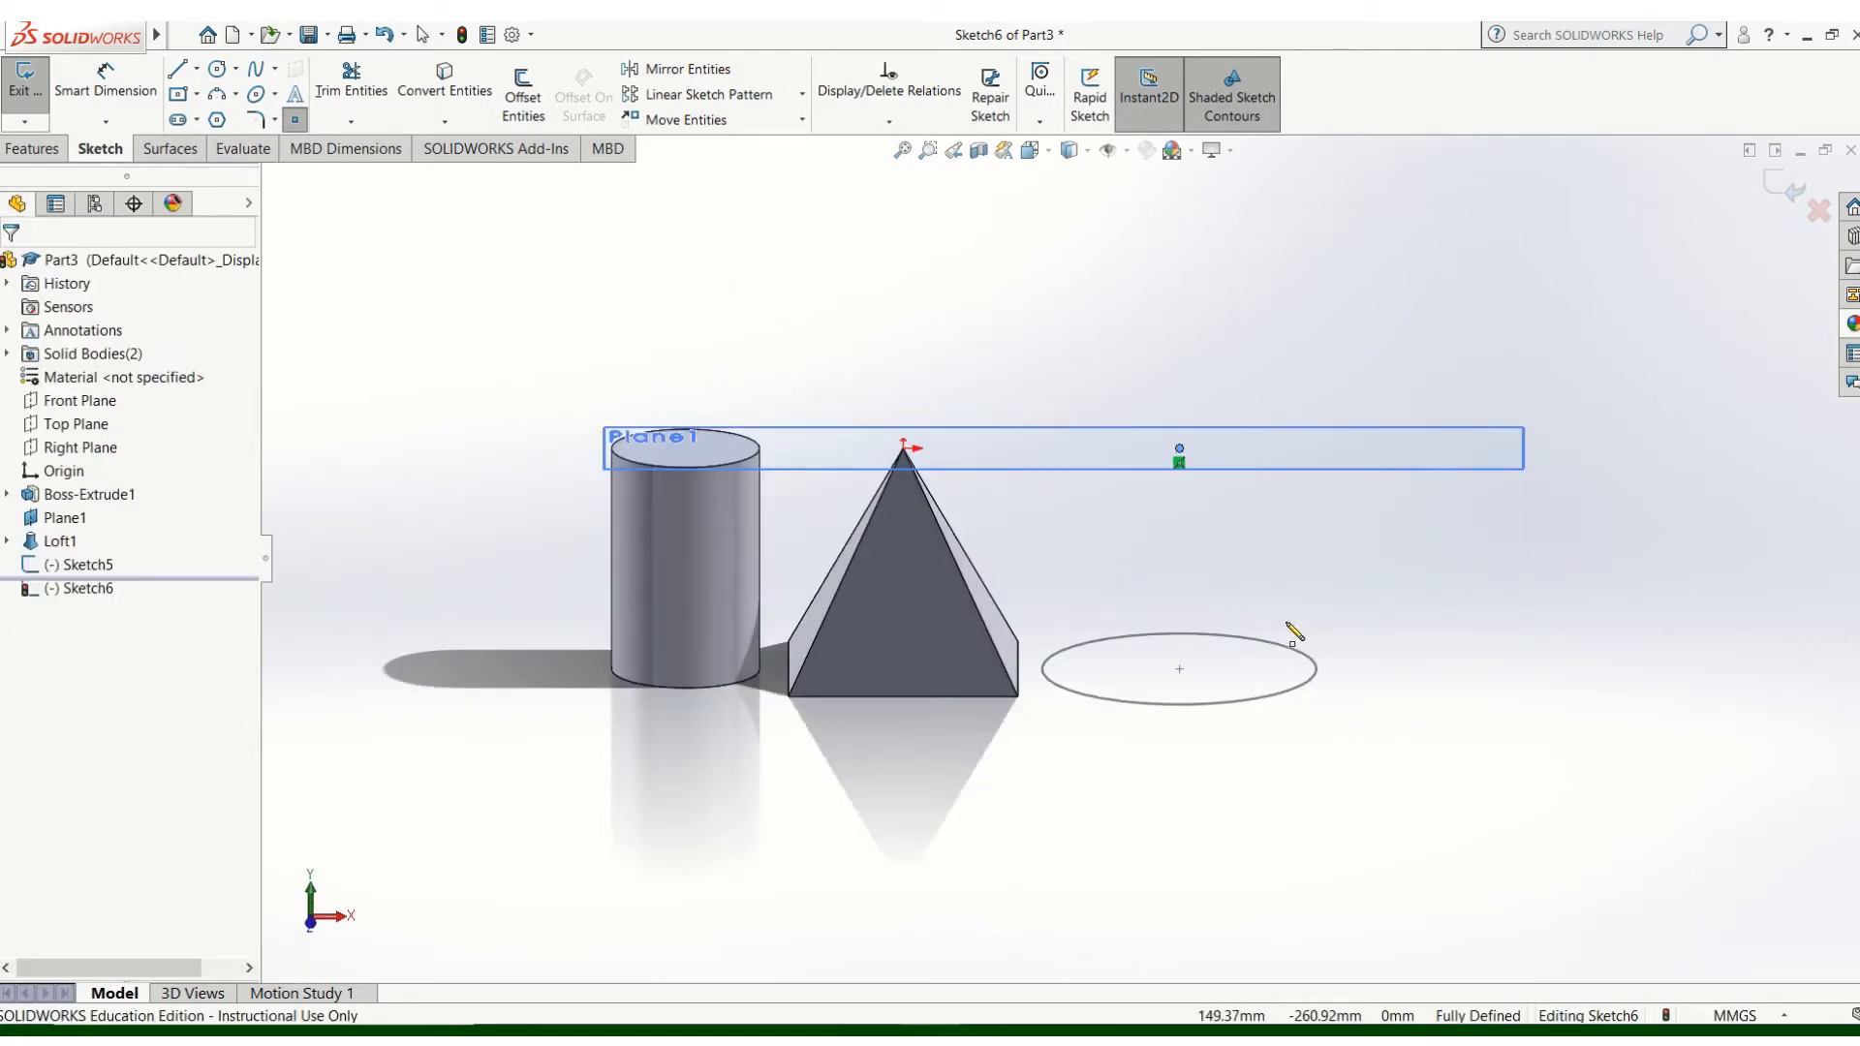
key(Left)
key(Left)
key(Left)
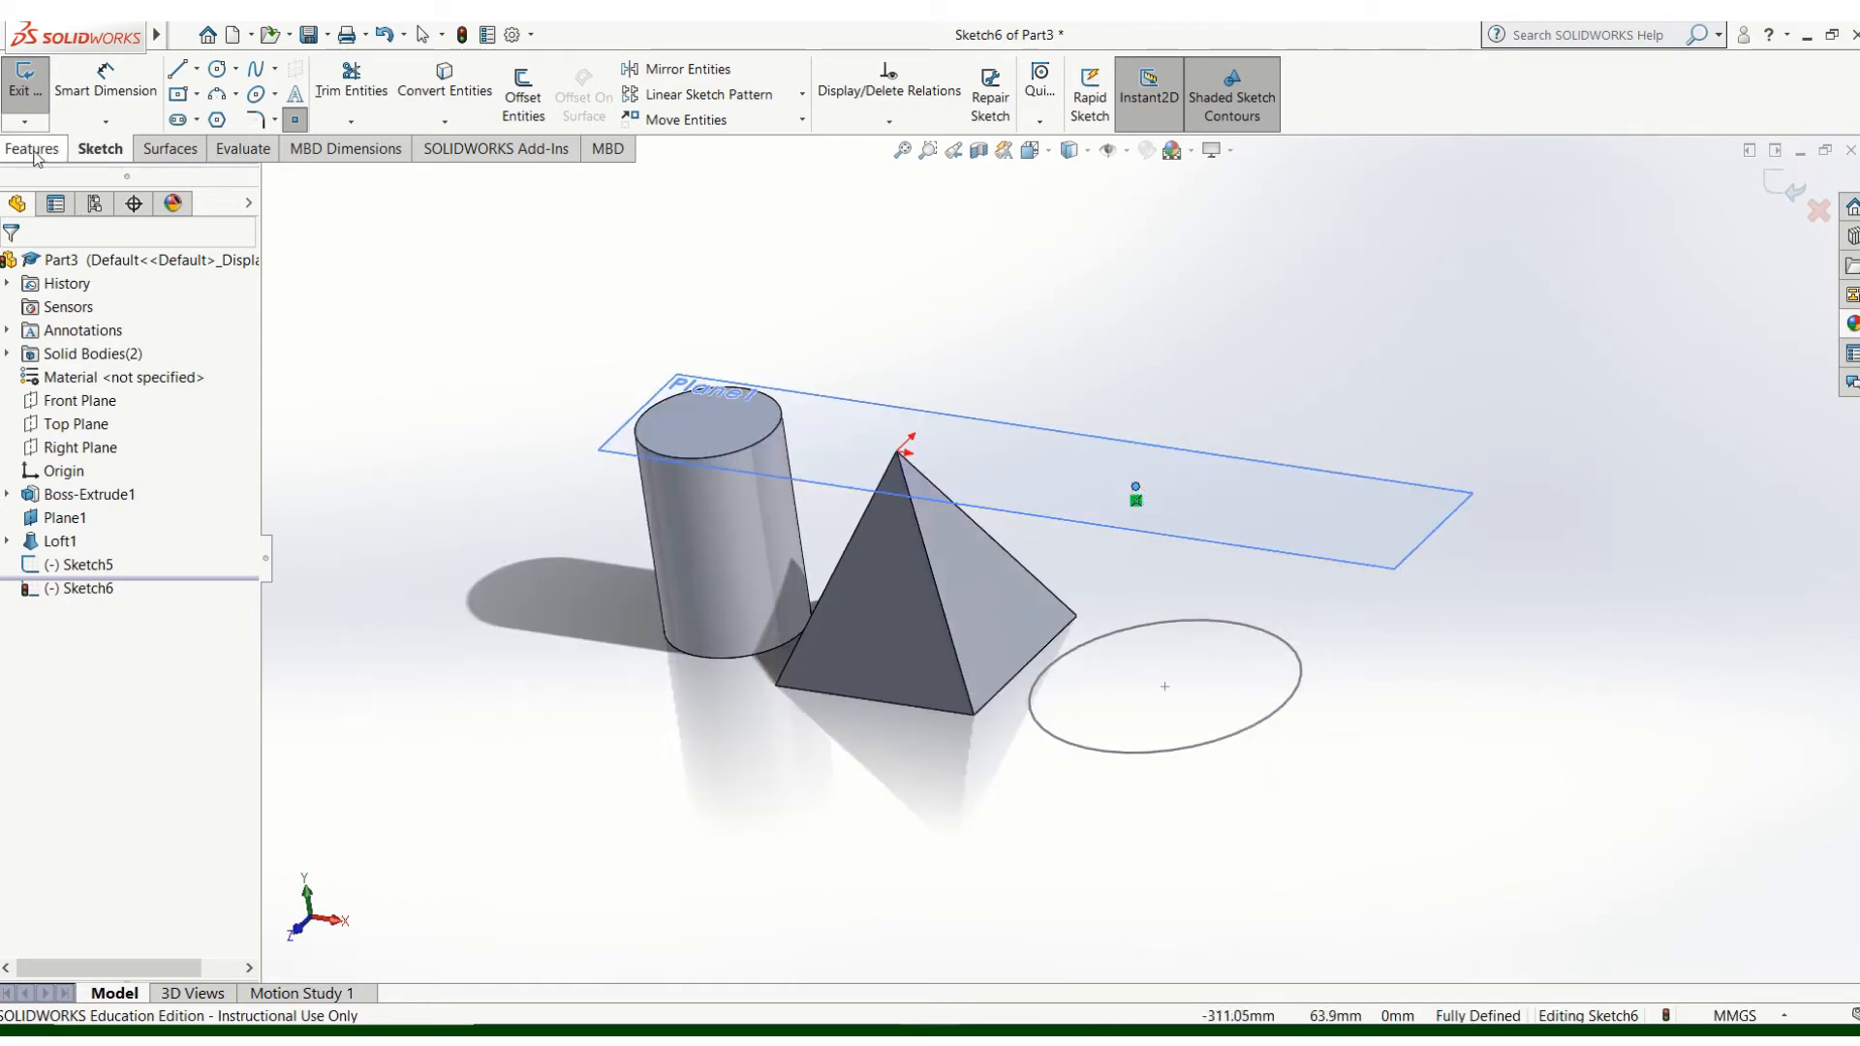
click(34, 150)
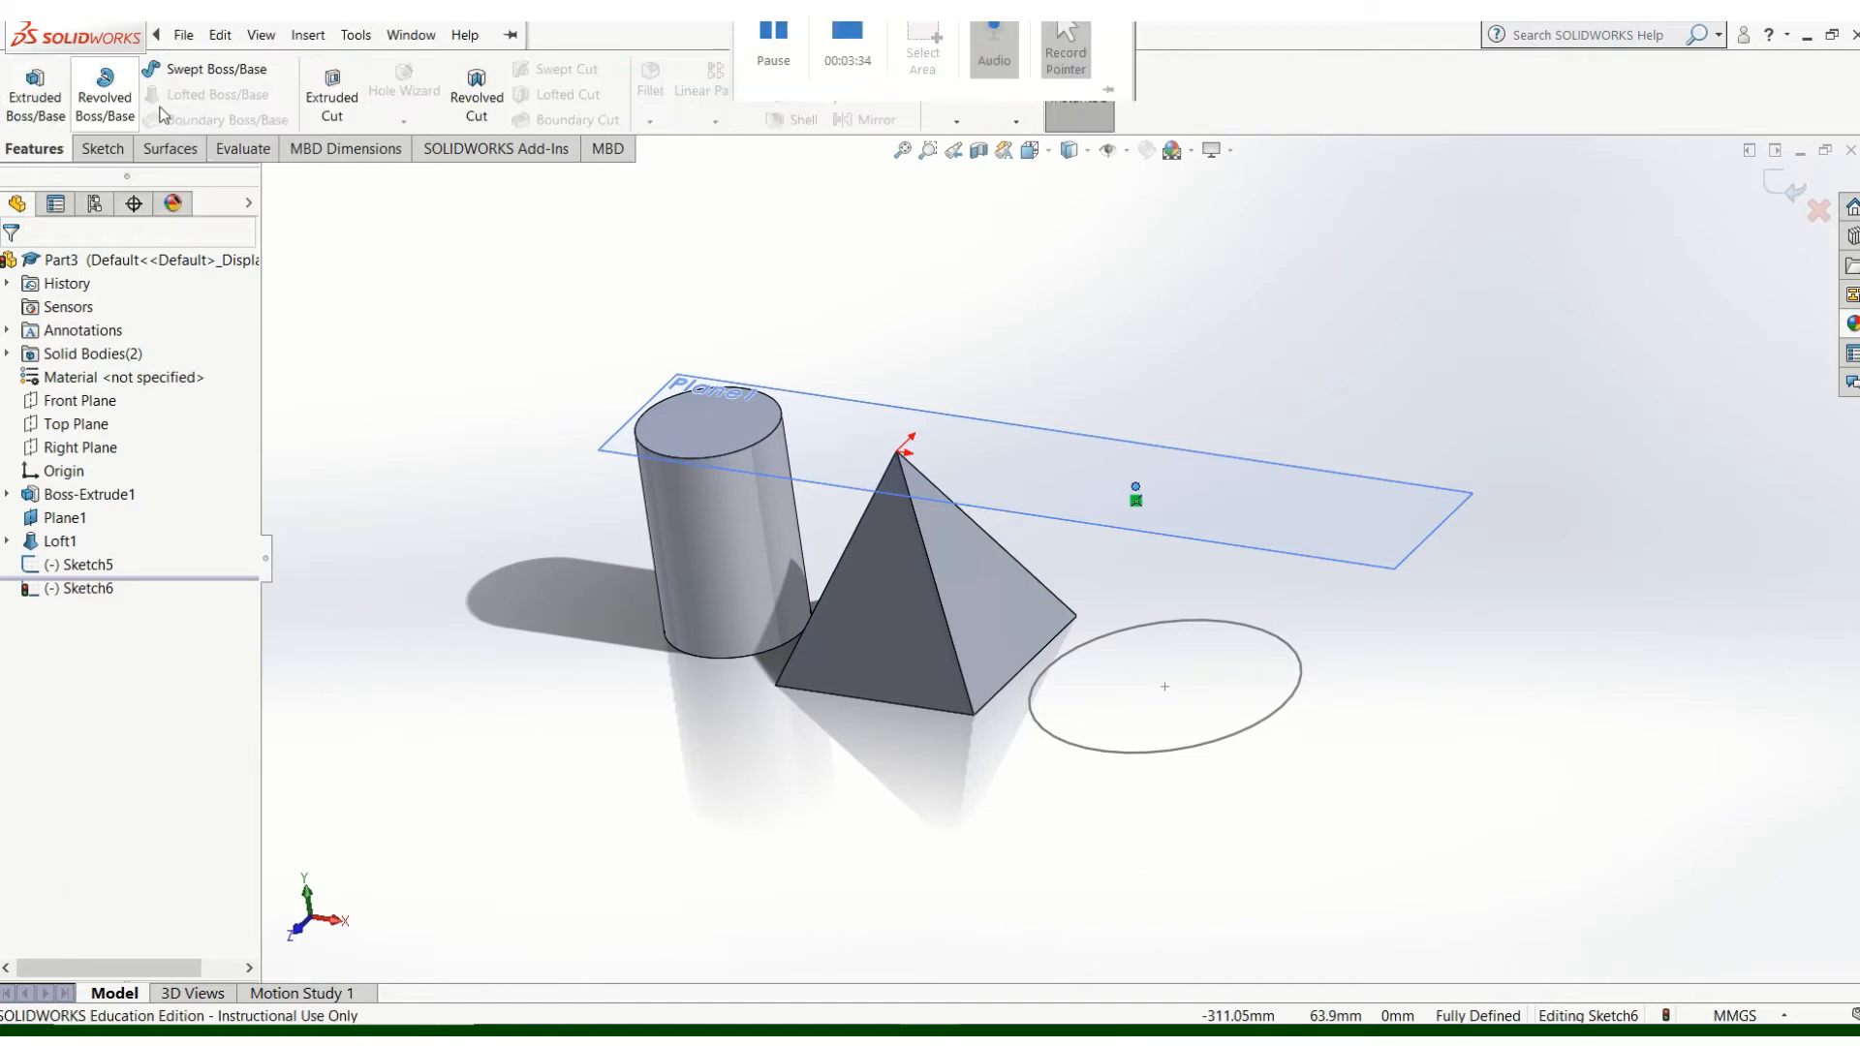
click(183, 35)
click(312, 37)
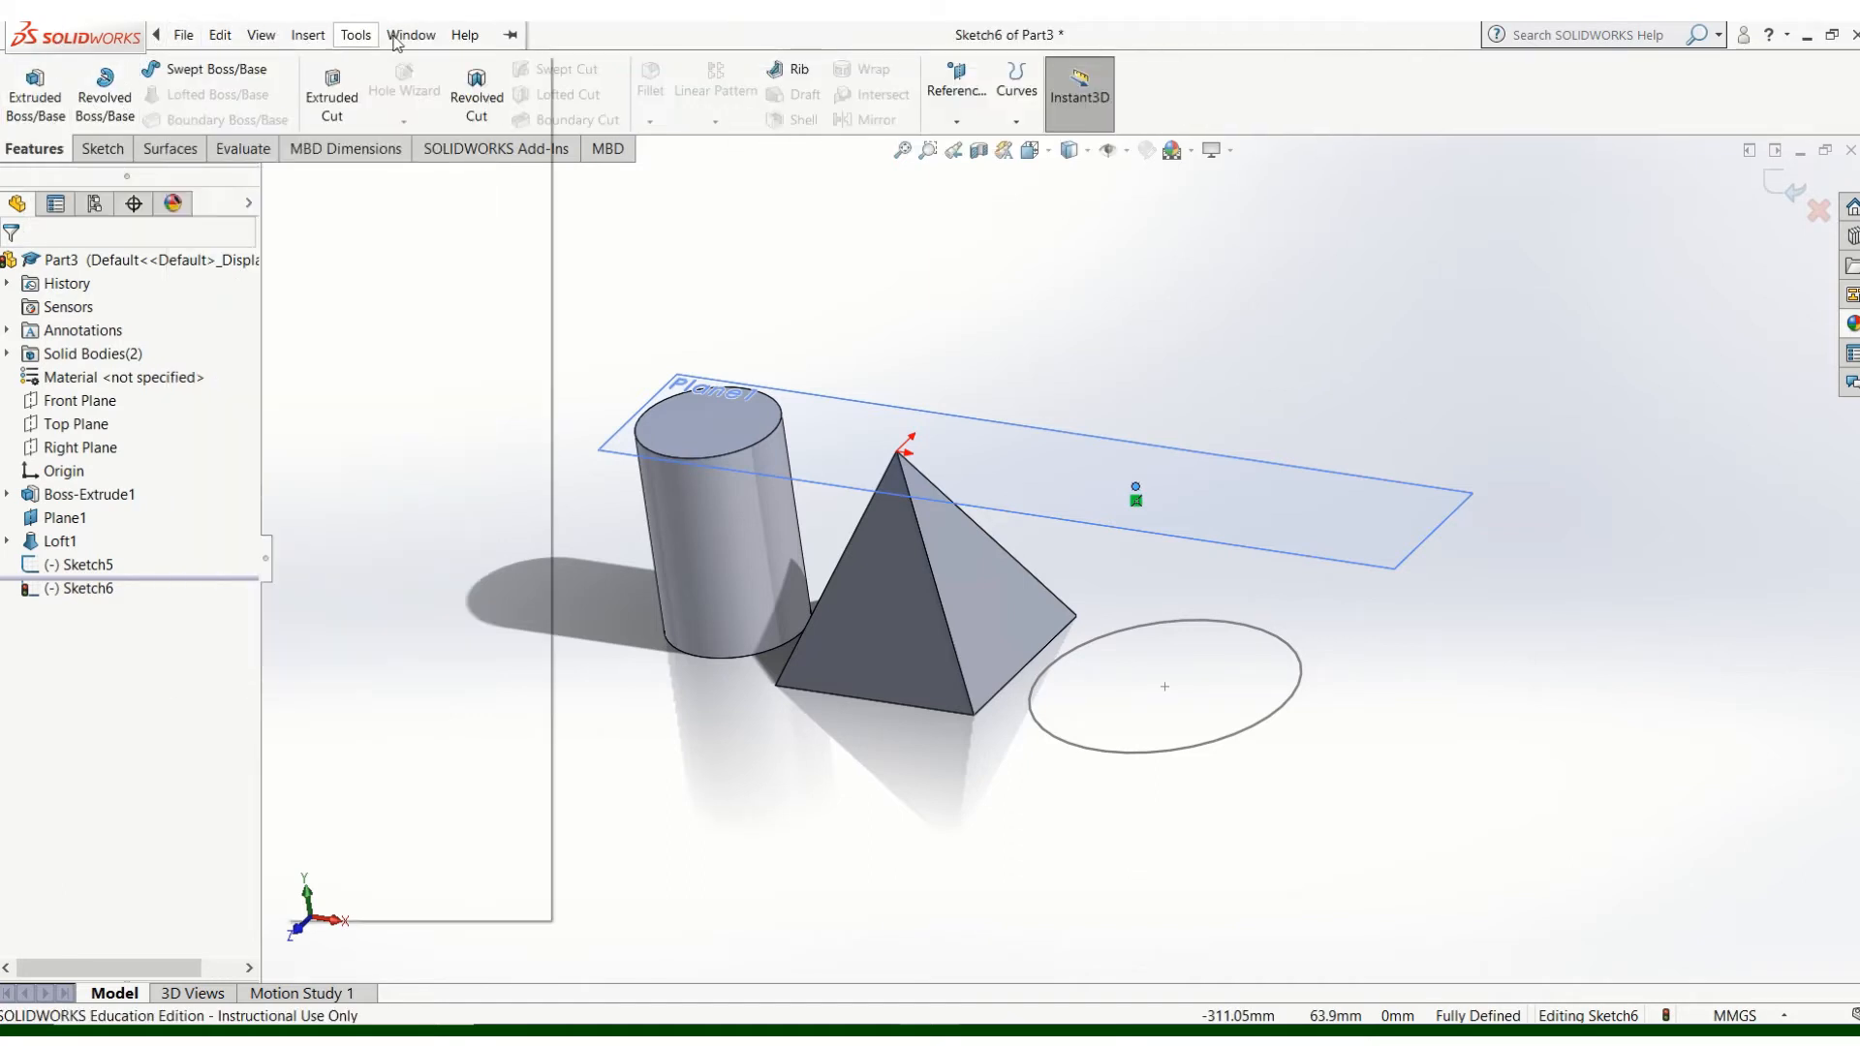
click(463, 37)
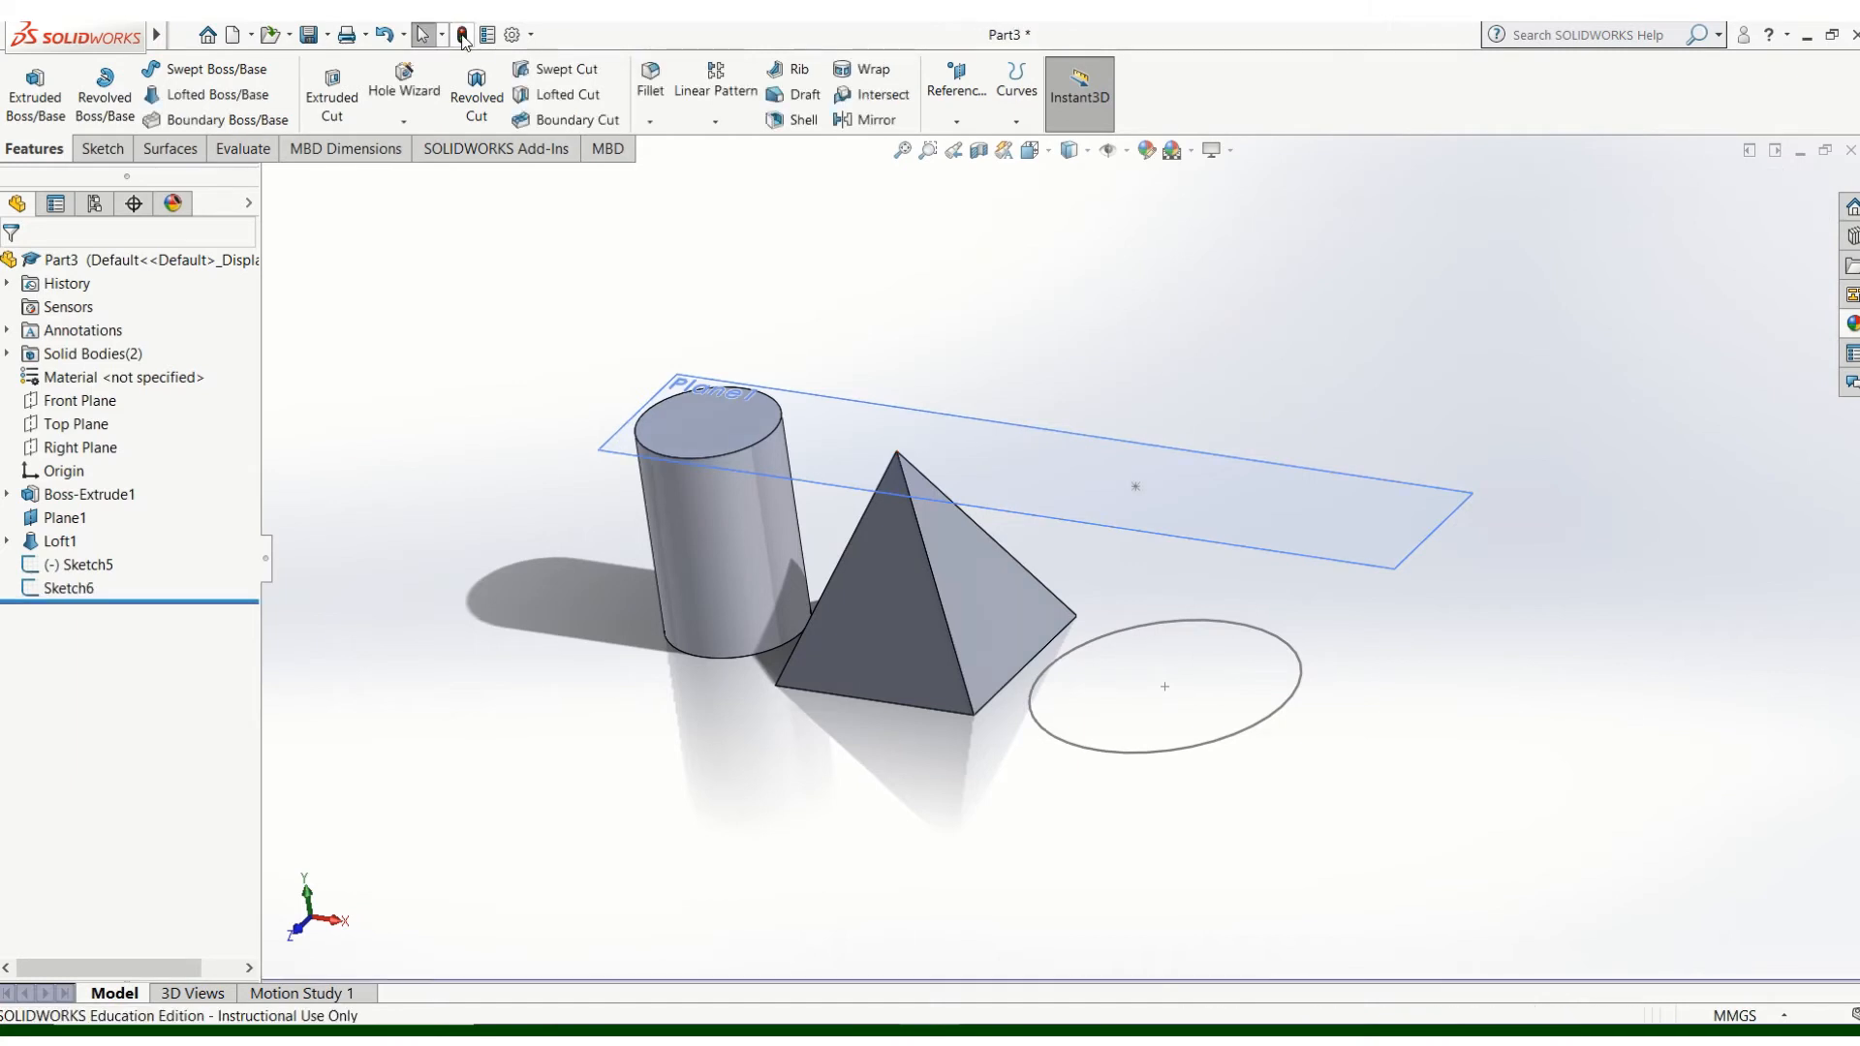
click(203, 94)
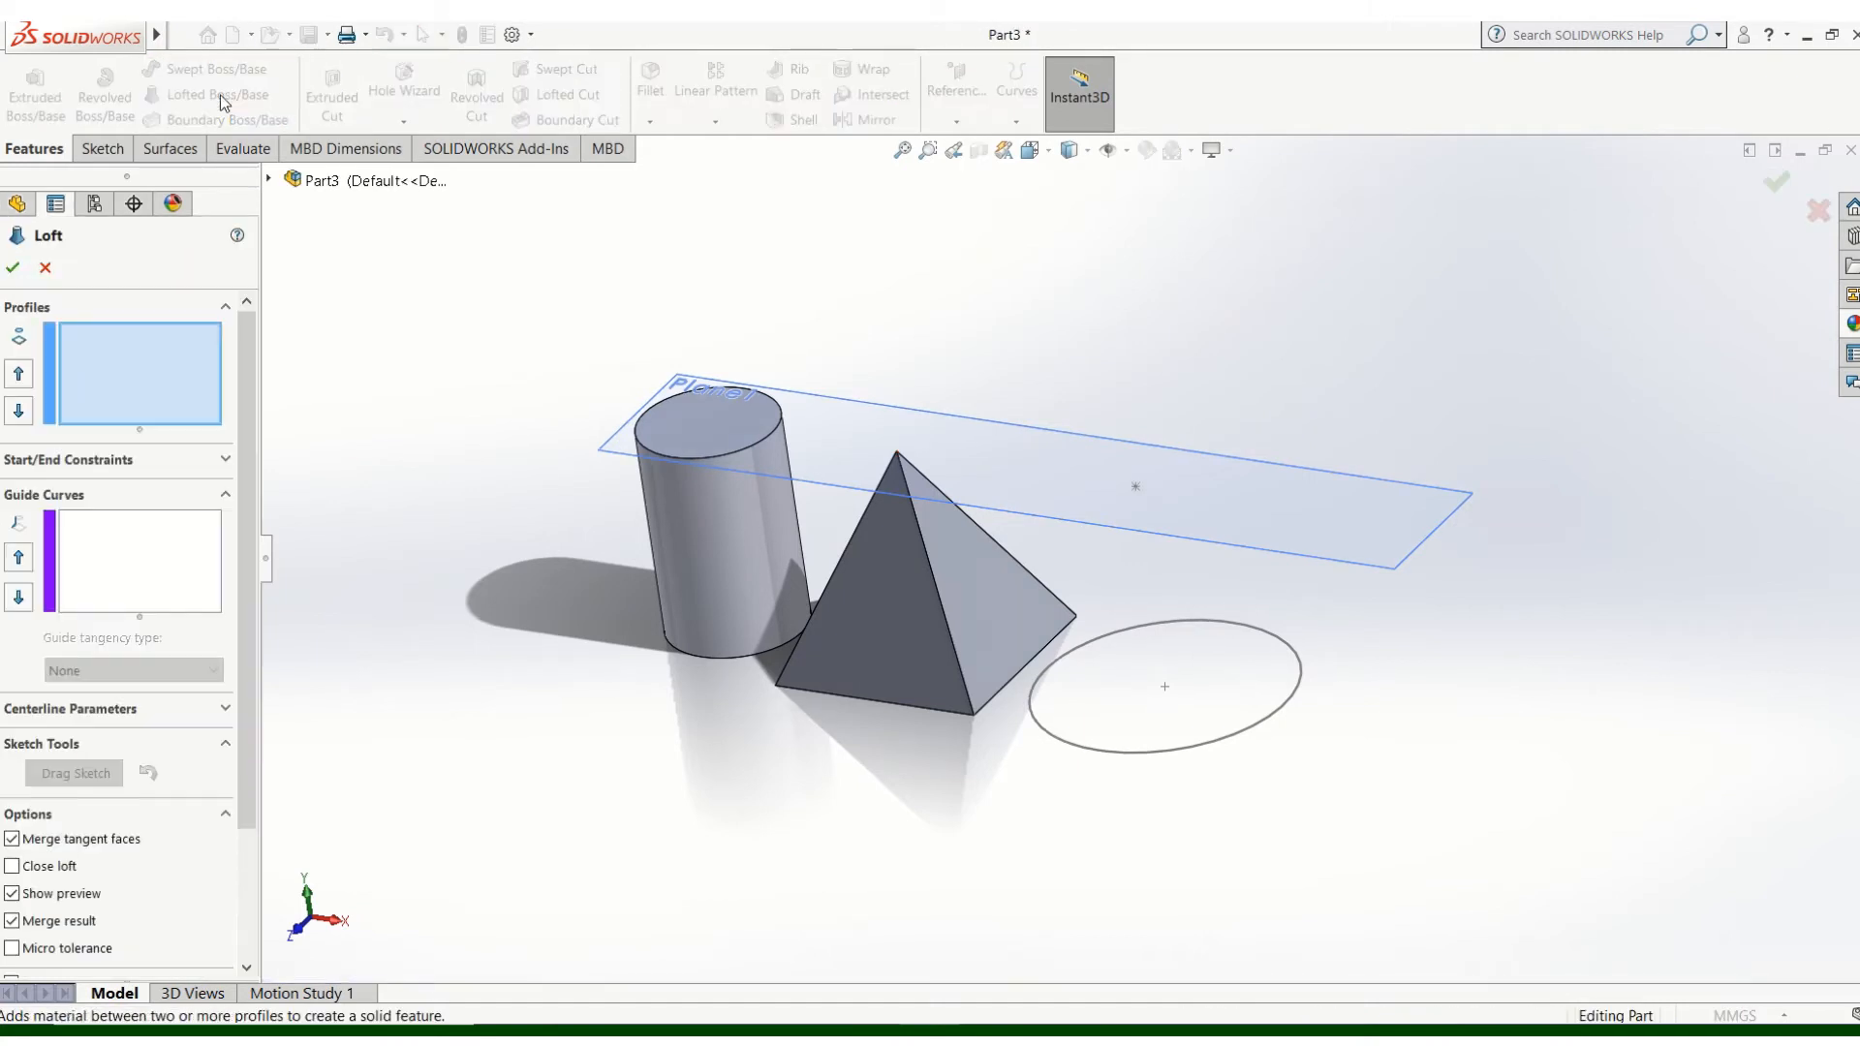
click(1064, 741)
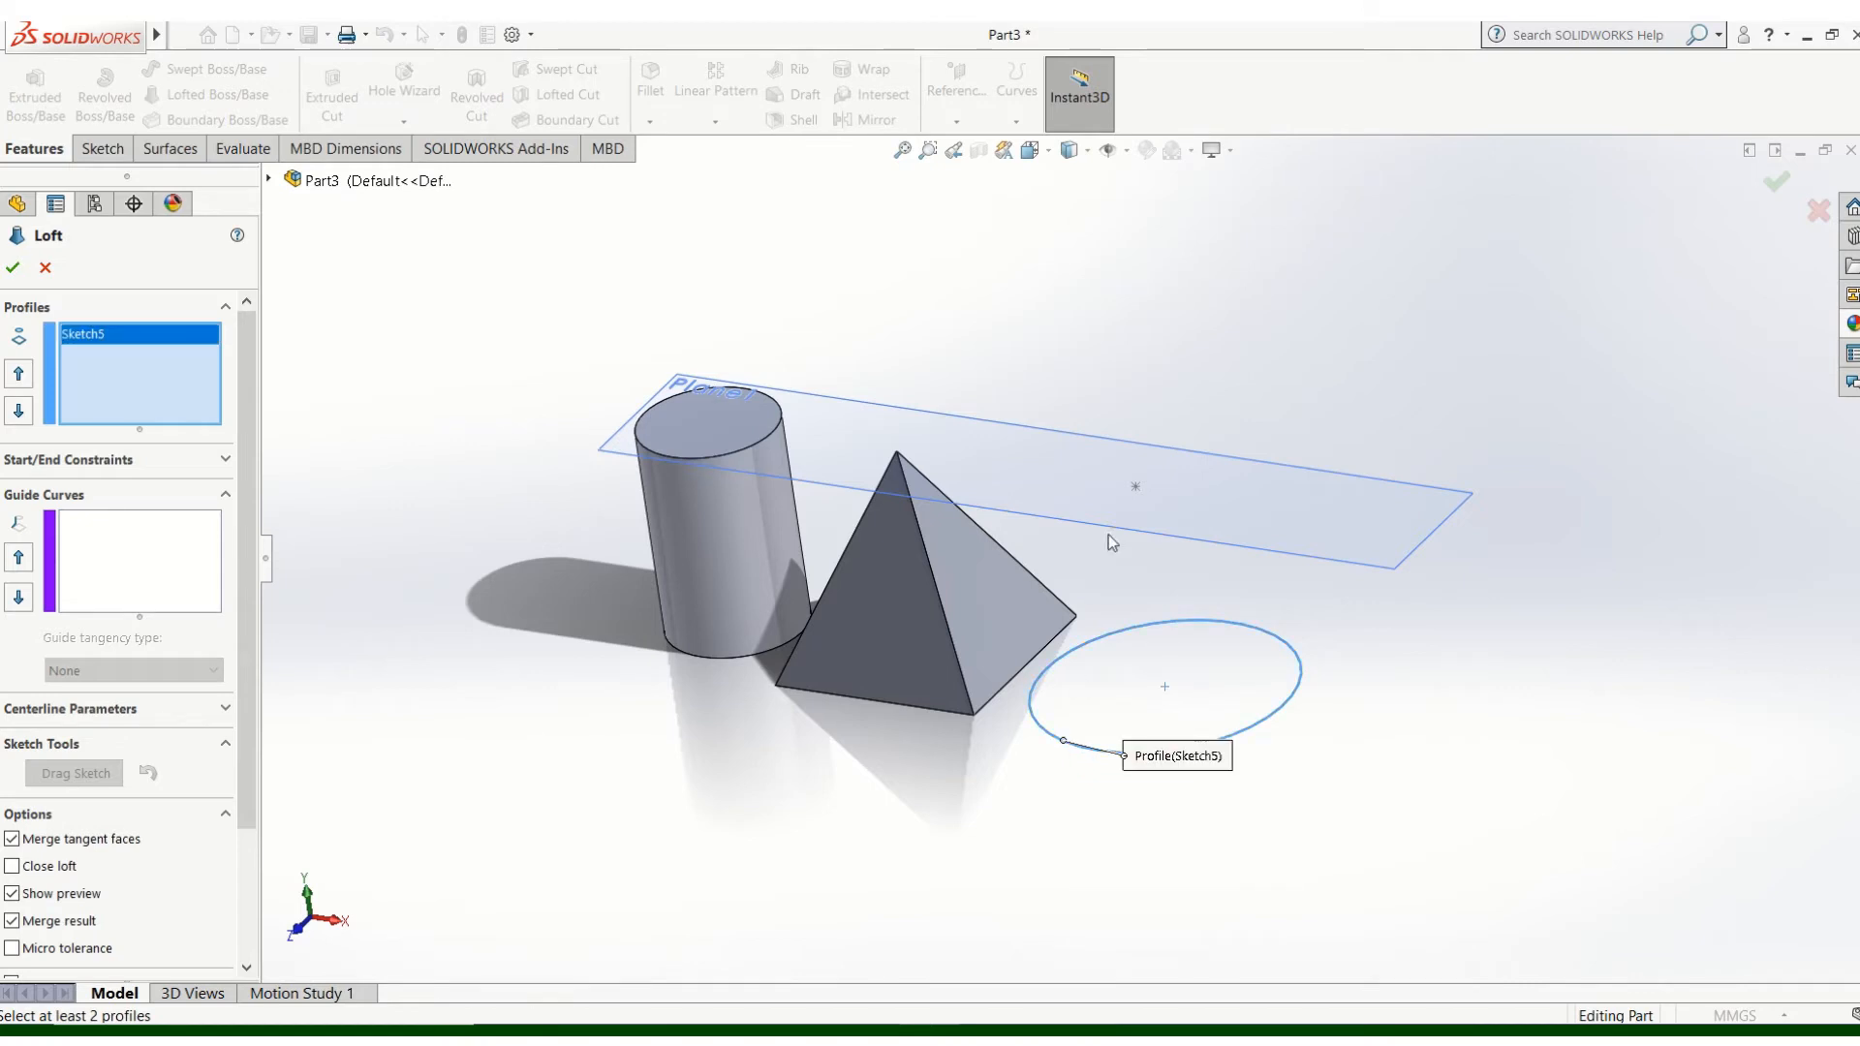
click(1136, 489)
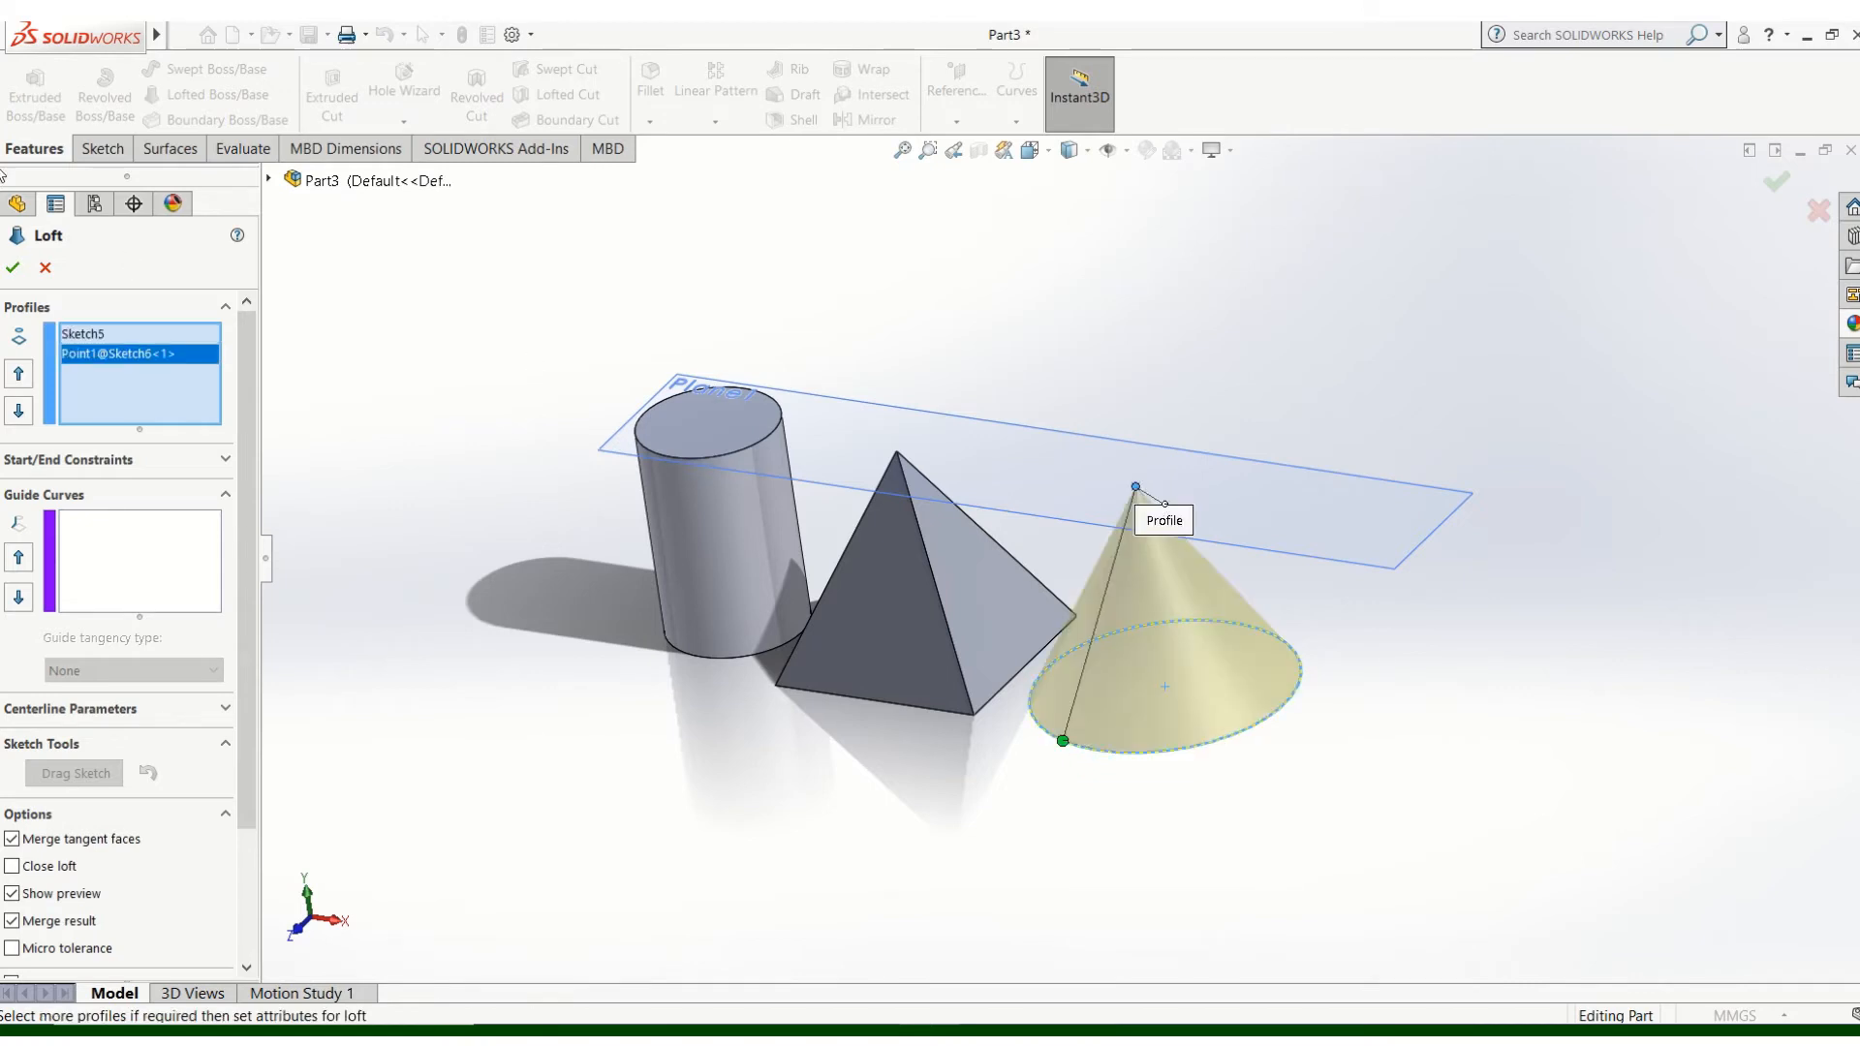
click(12, 271)
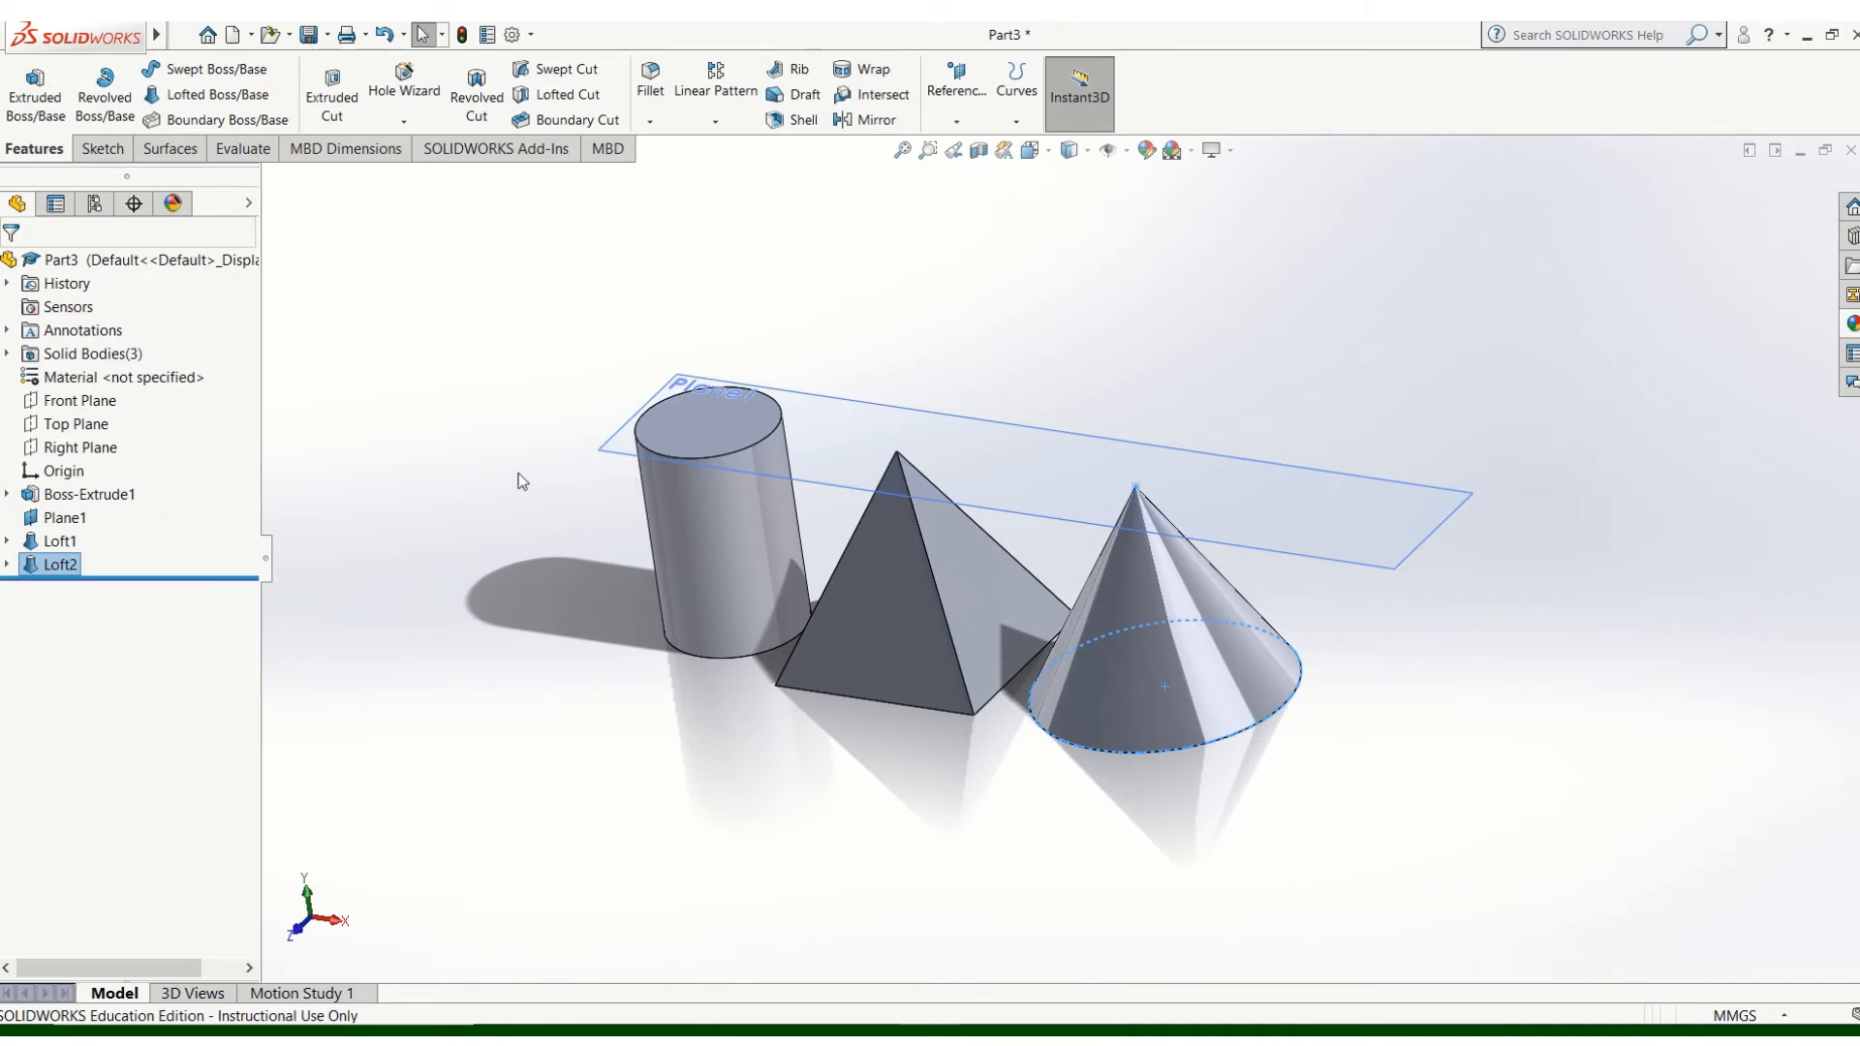
- Create a reference plane offset 100 mm from the Front Plane, in front of the three solids
mouse_move(155, 34)
click(308, 35)
click(311, 42)
click(311, 41)
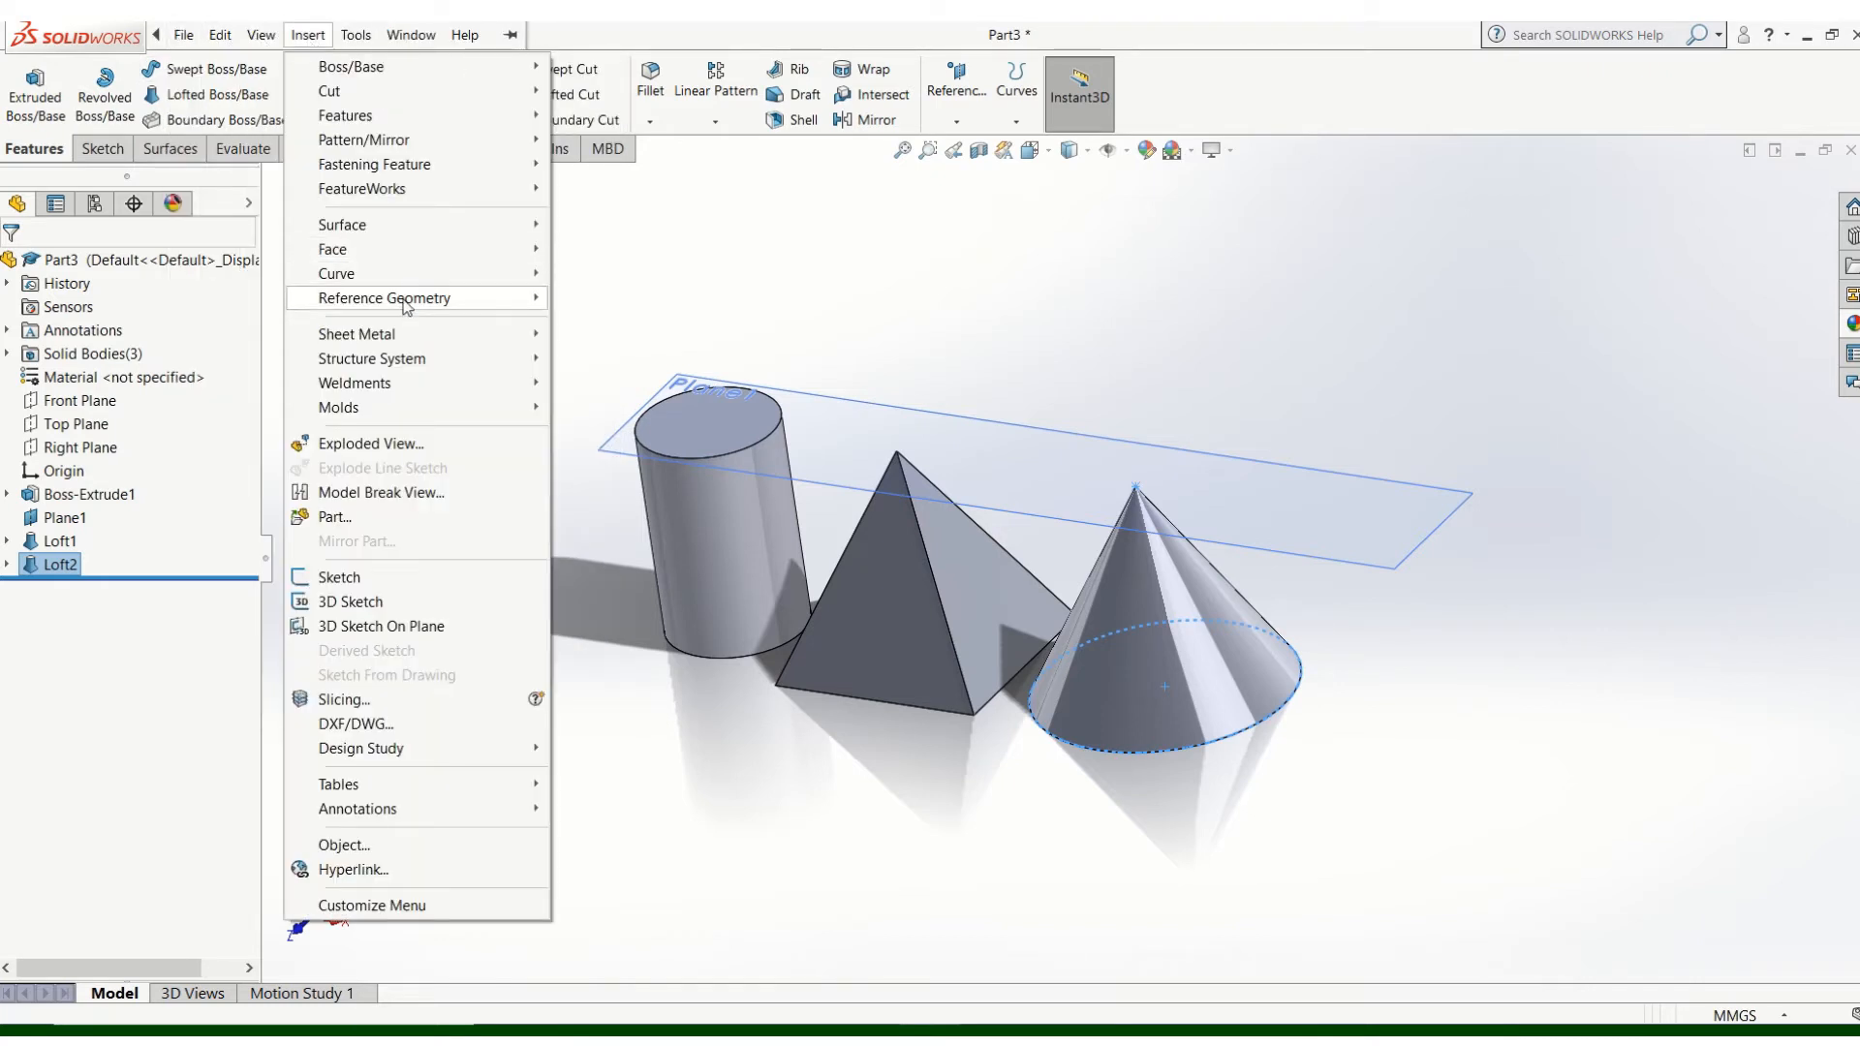
mouse_move(476, 300)
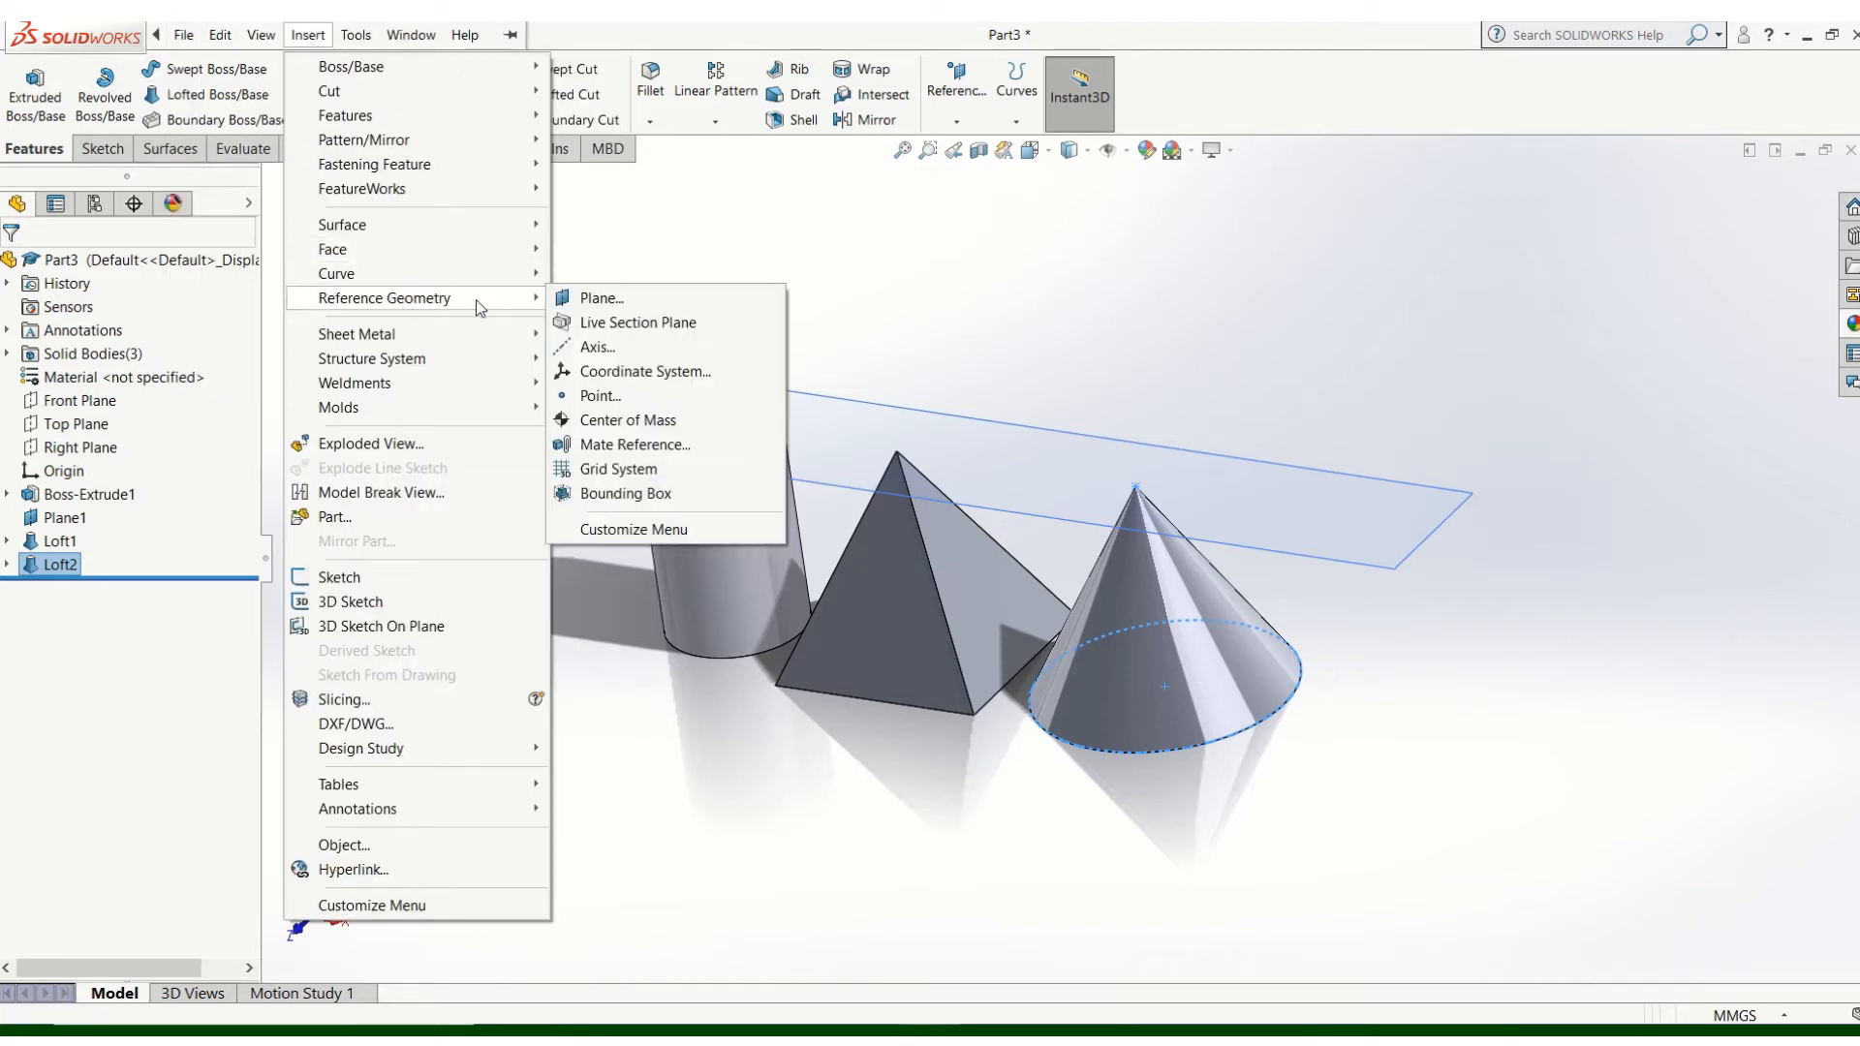
click(612, 304)
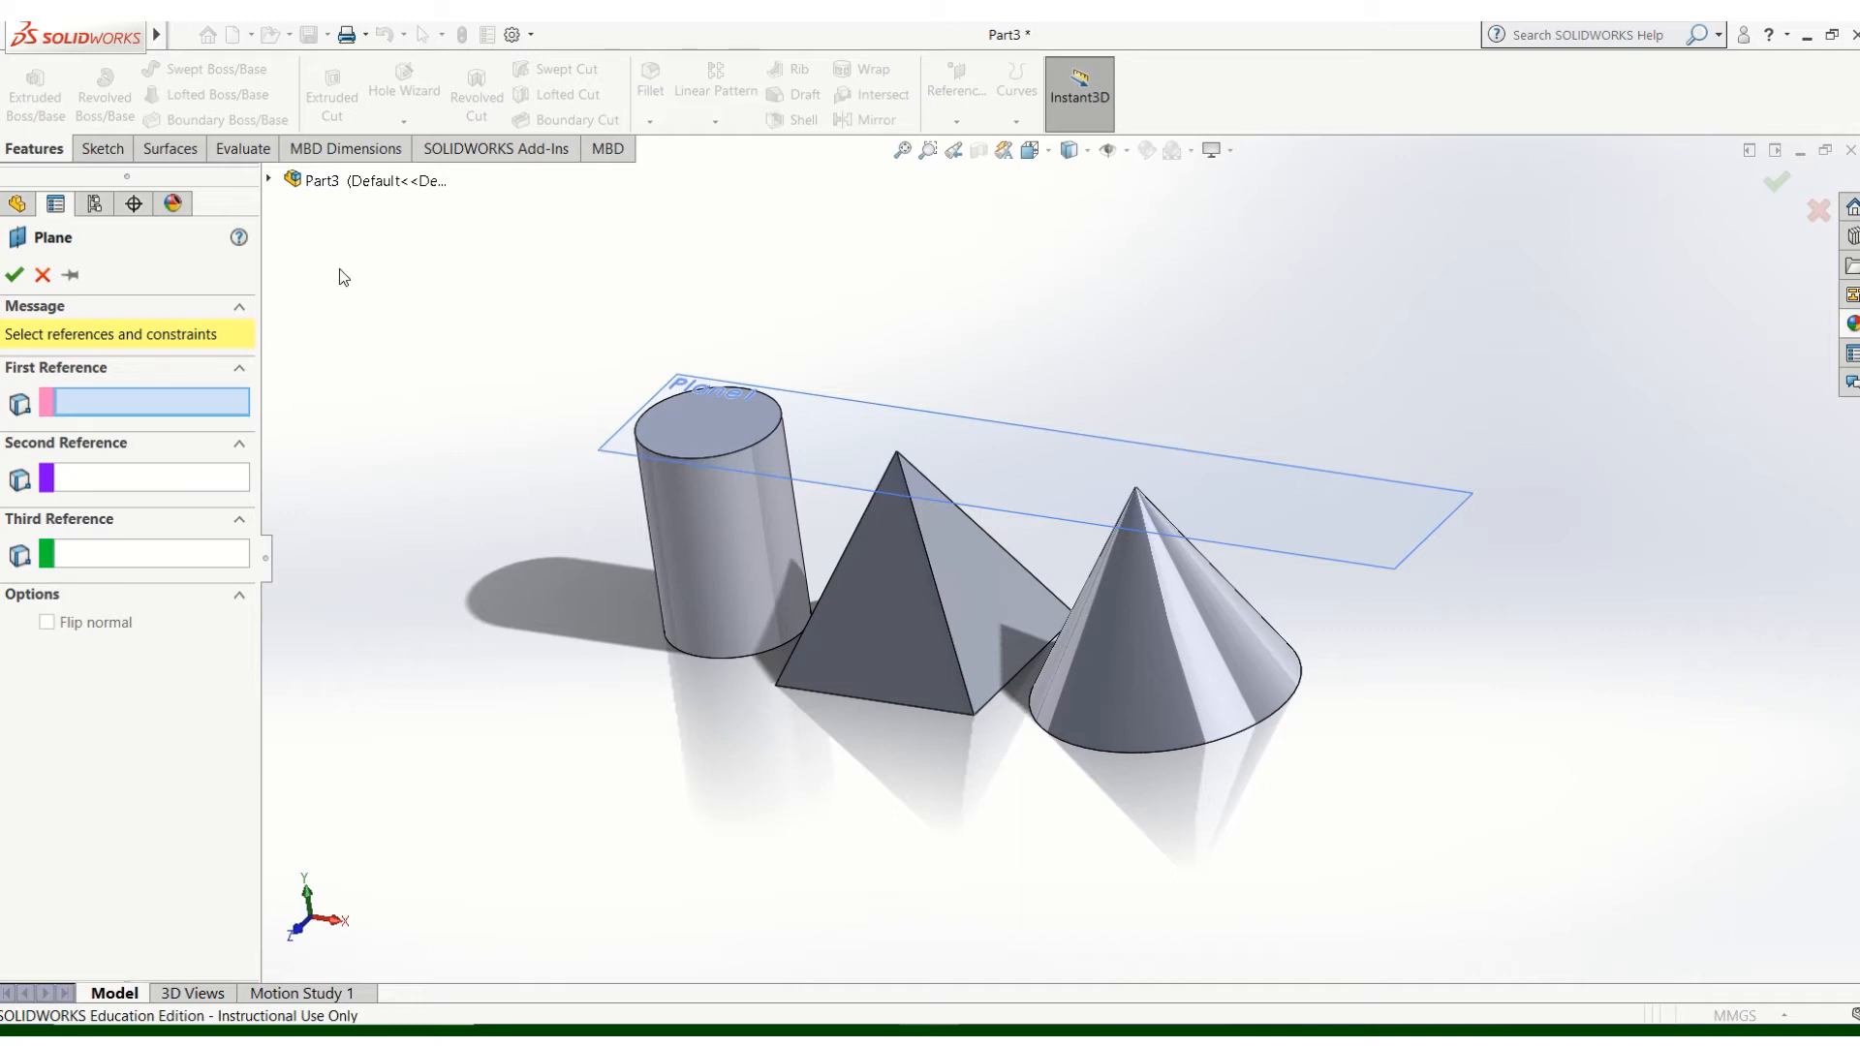
click(347, 183)
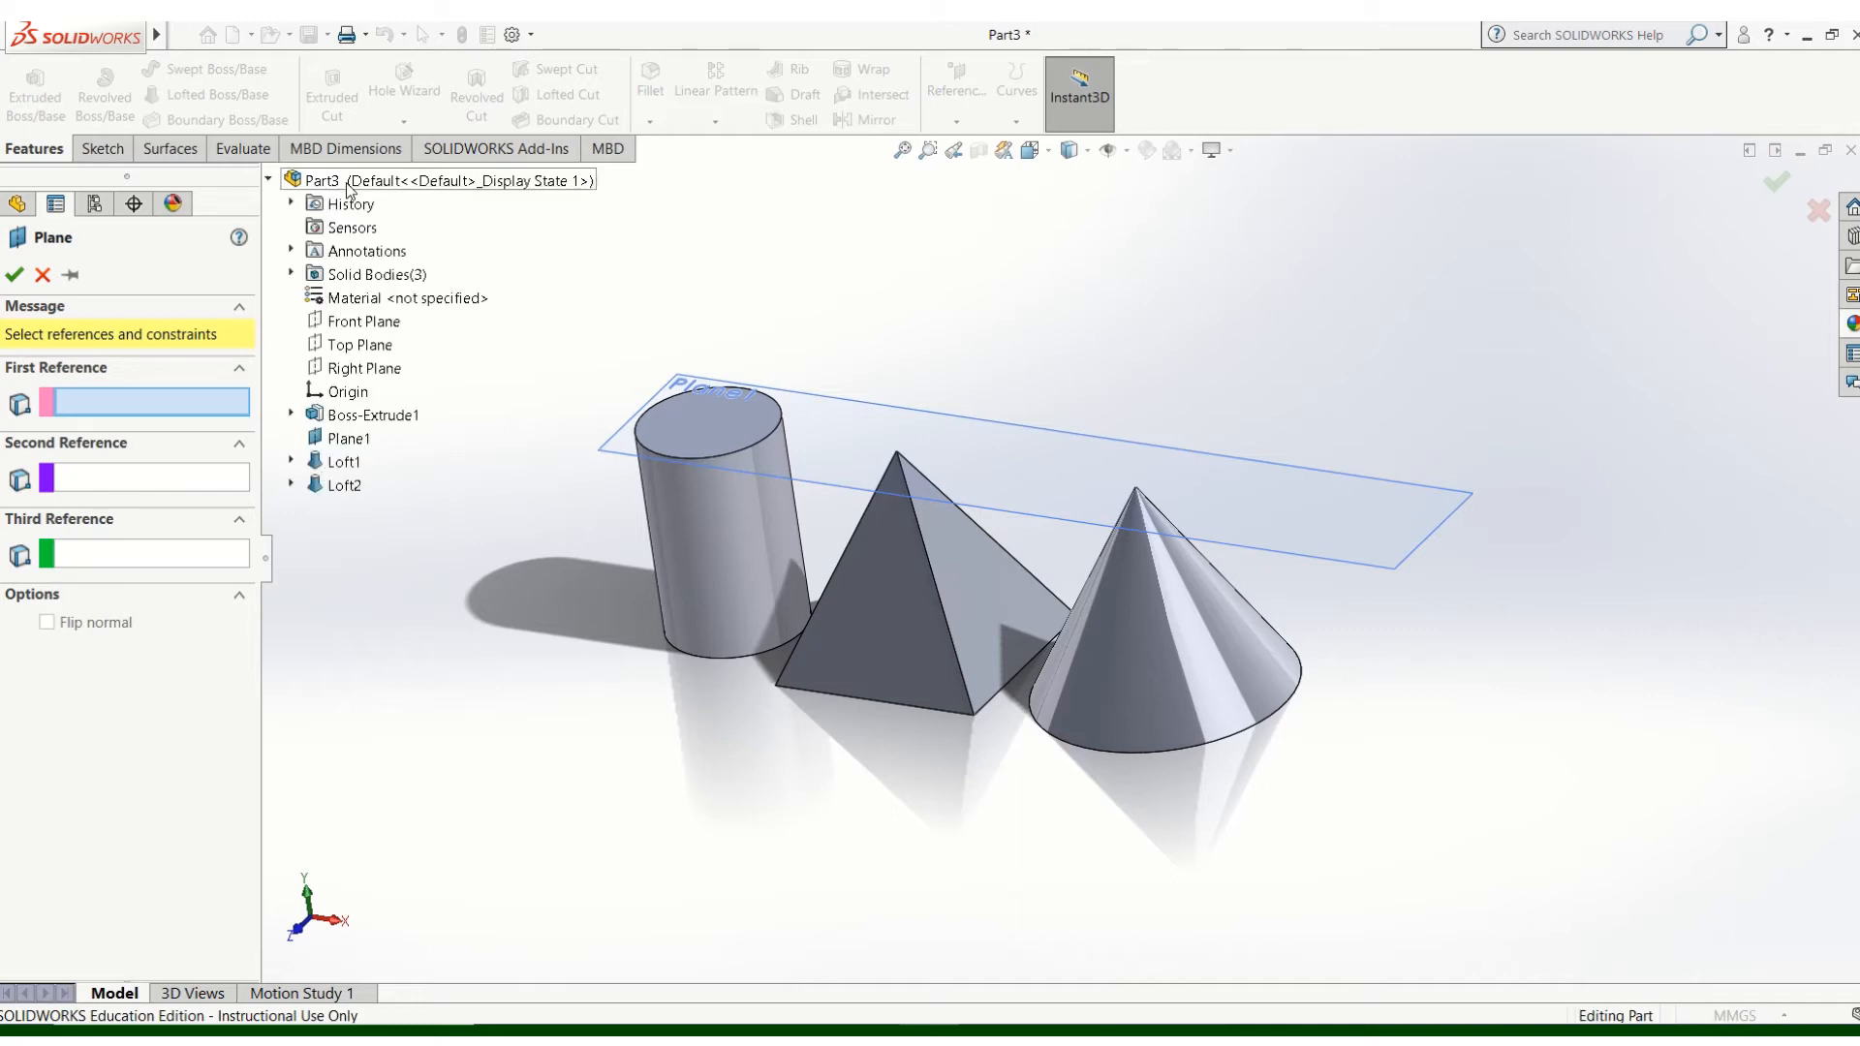
click(364, 322)
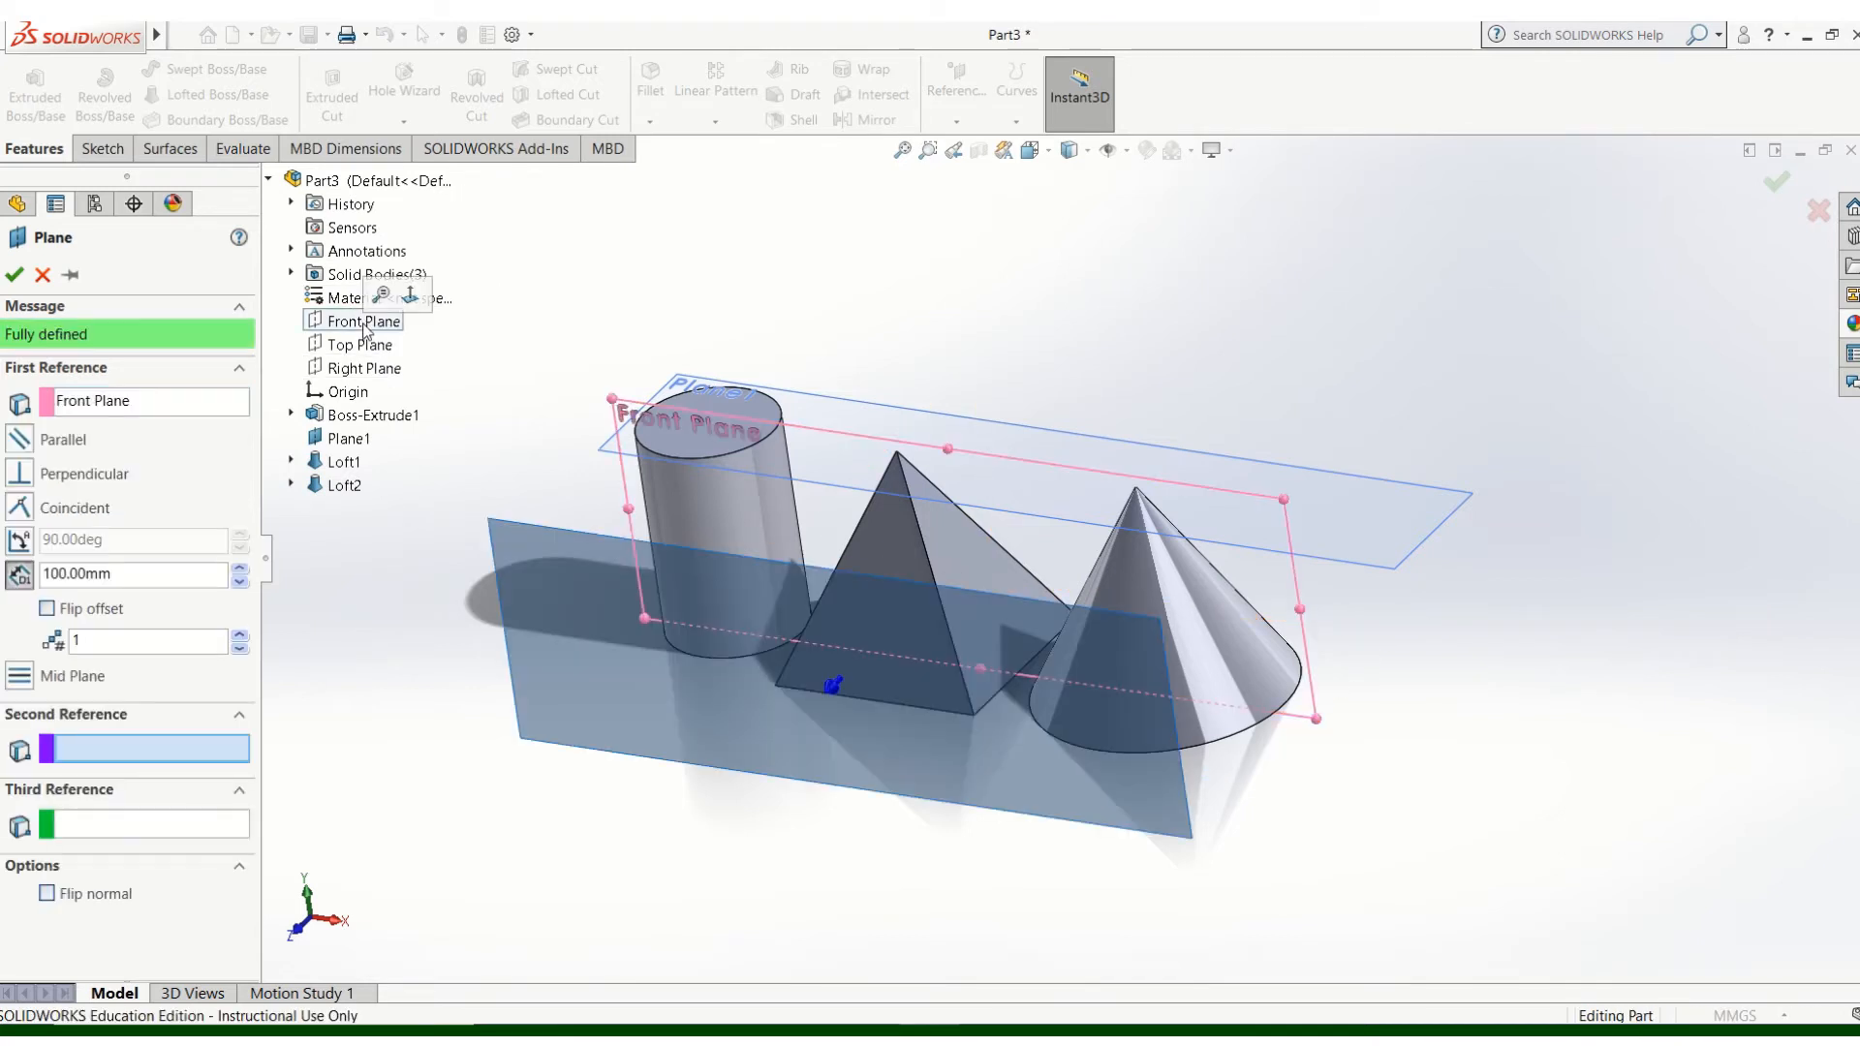
click(14, 274)
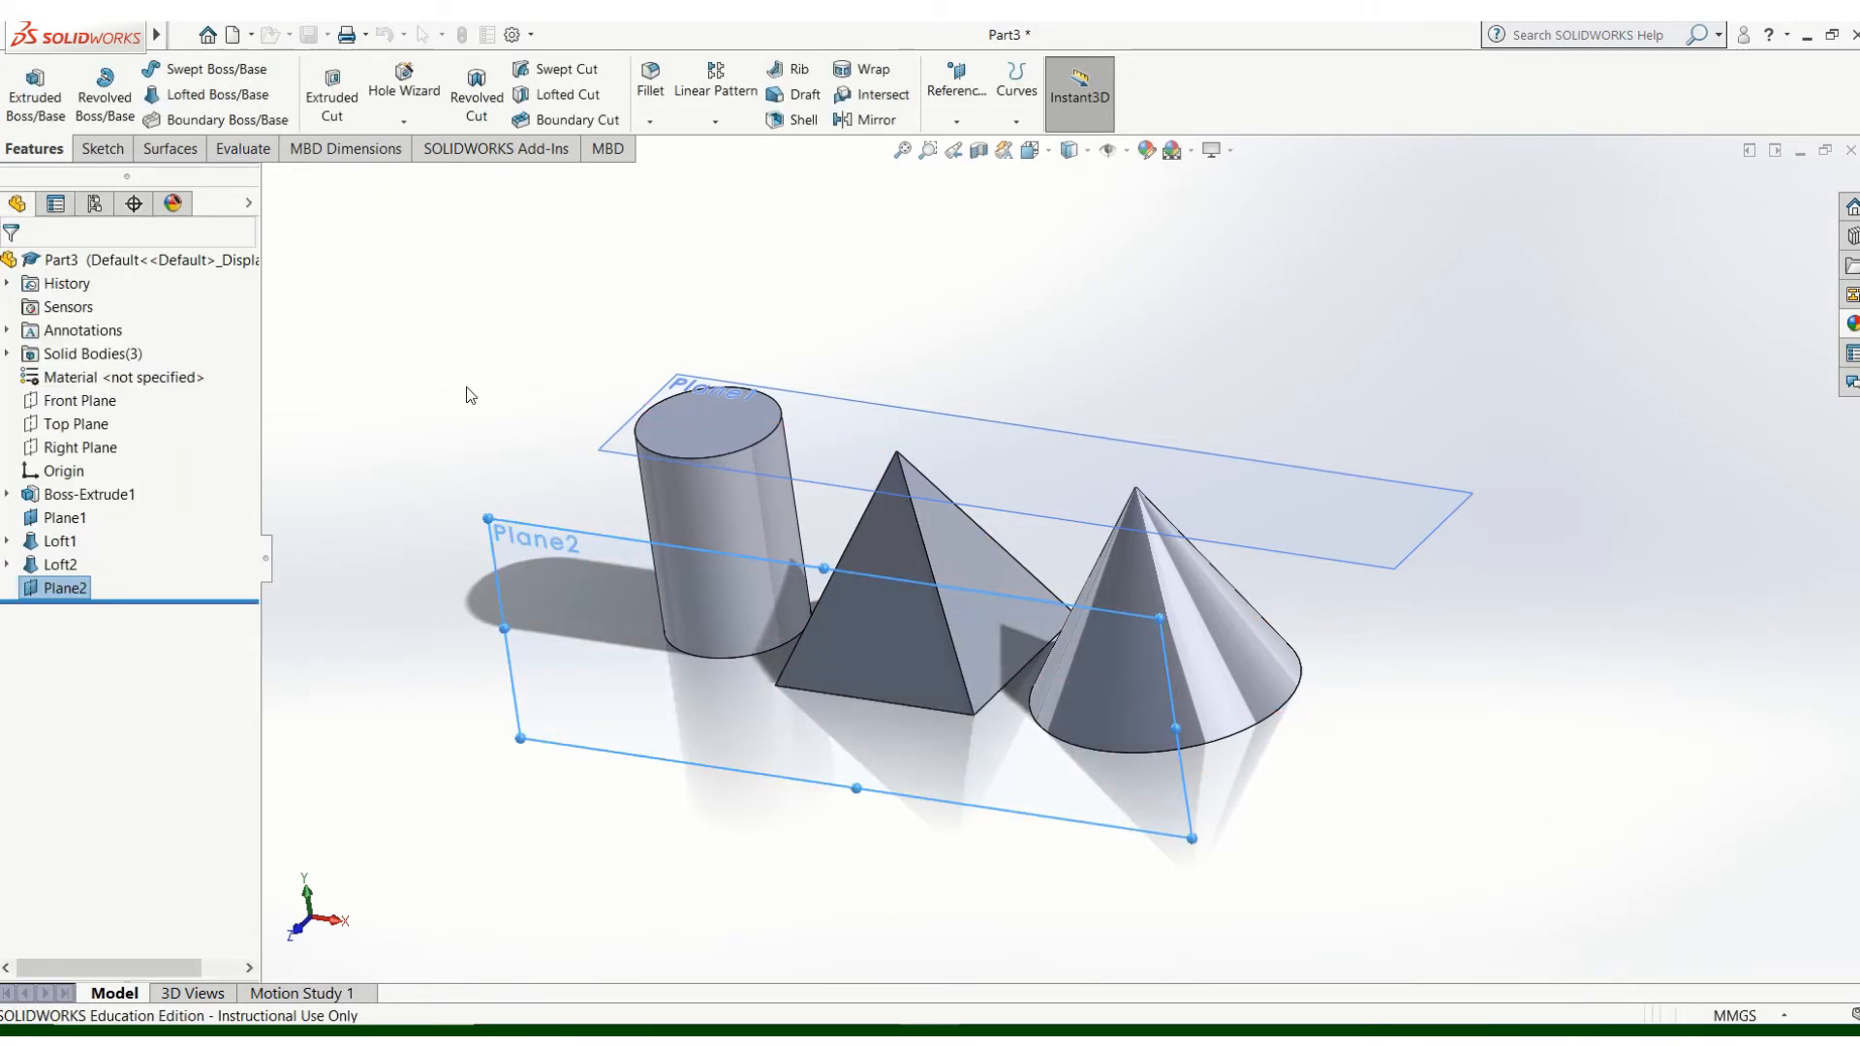
- In the Front view, sketch a wavy five-point spline on Plane2 running across the cylinder, pyramid and cone
scroll(468, 395, up, 3)
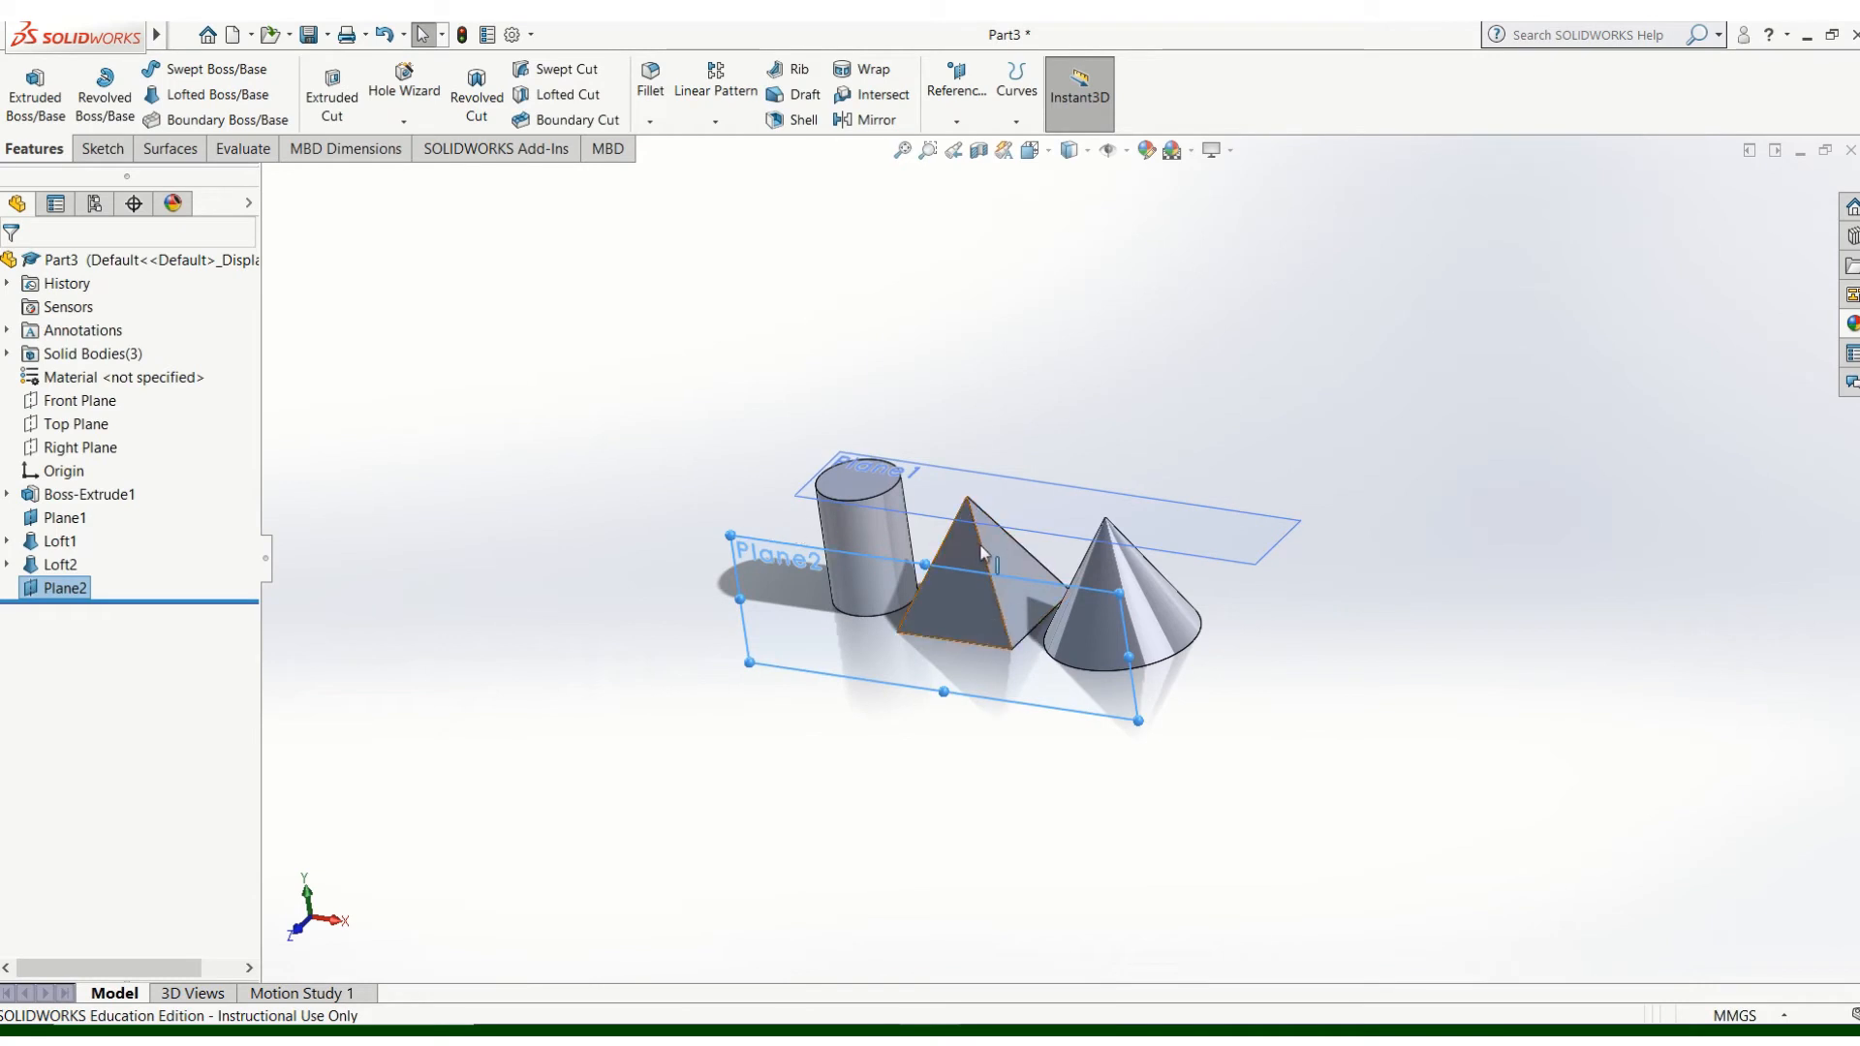
click(1049, 152)
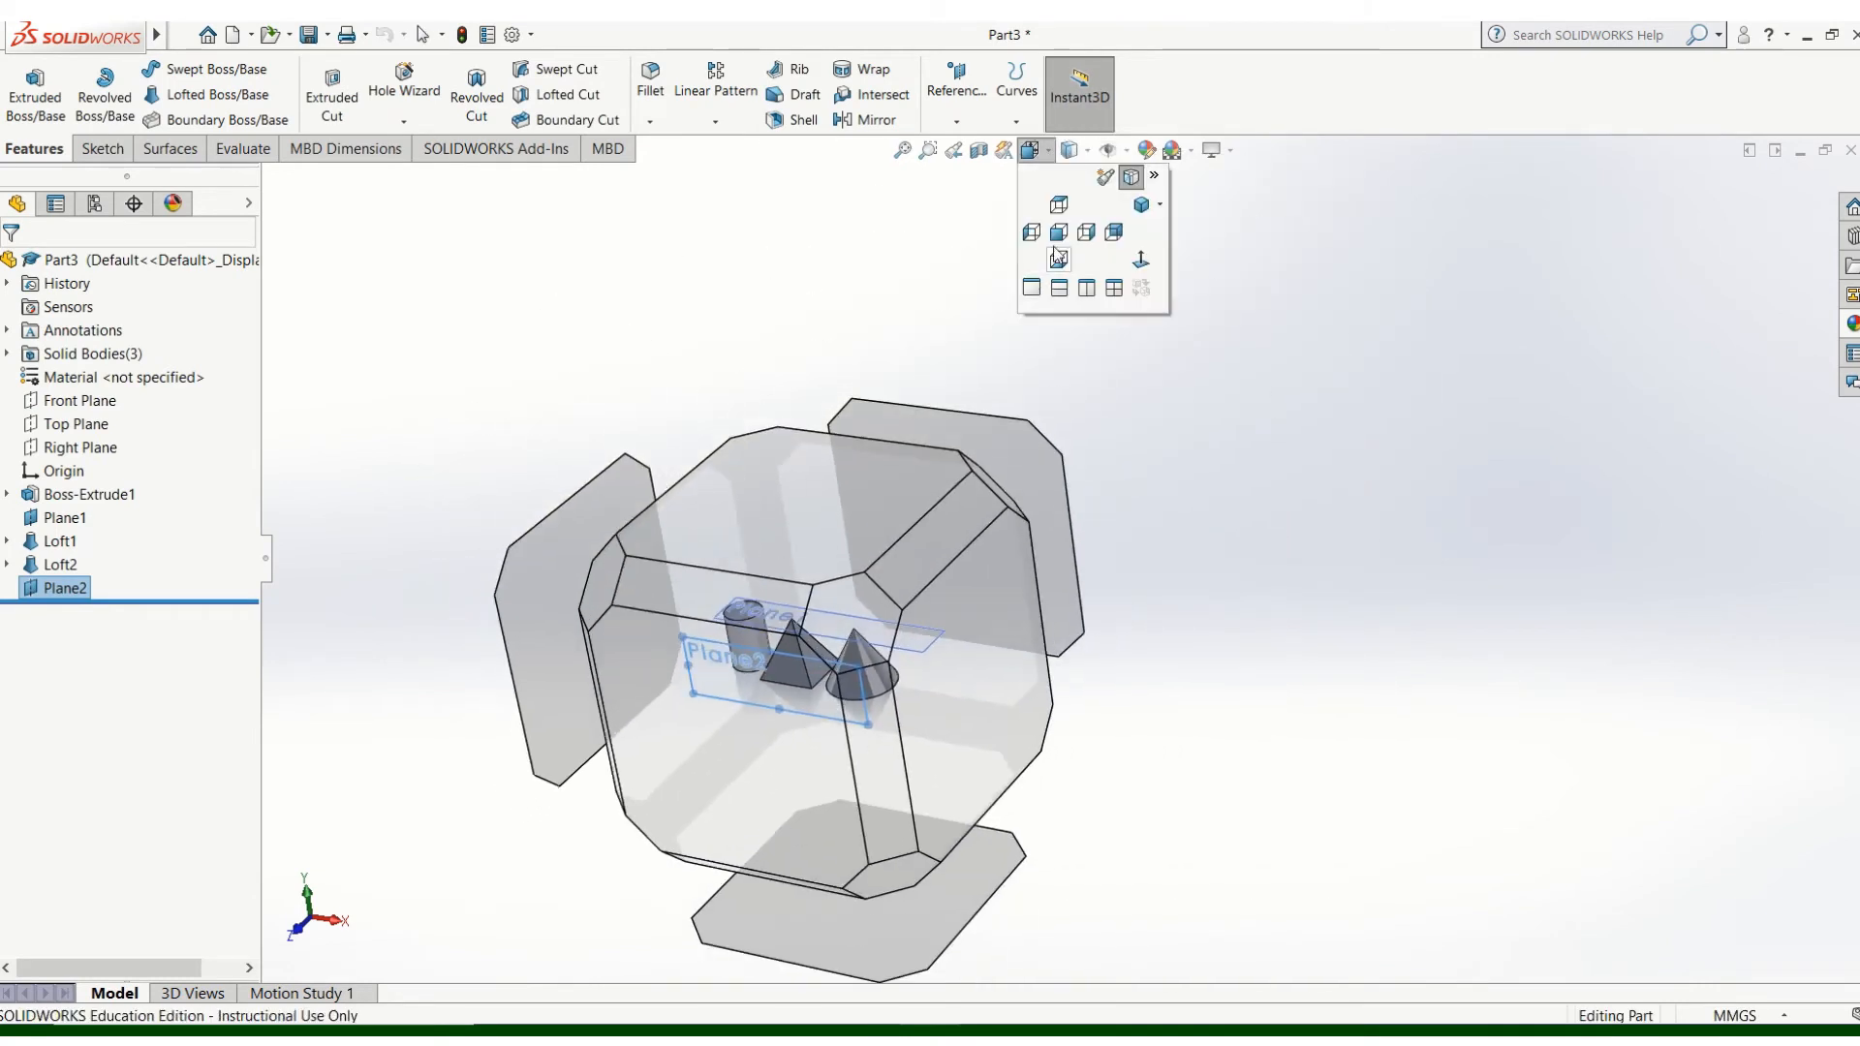
click(1058, 257)
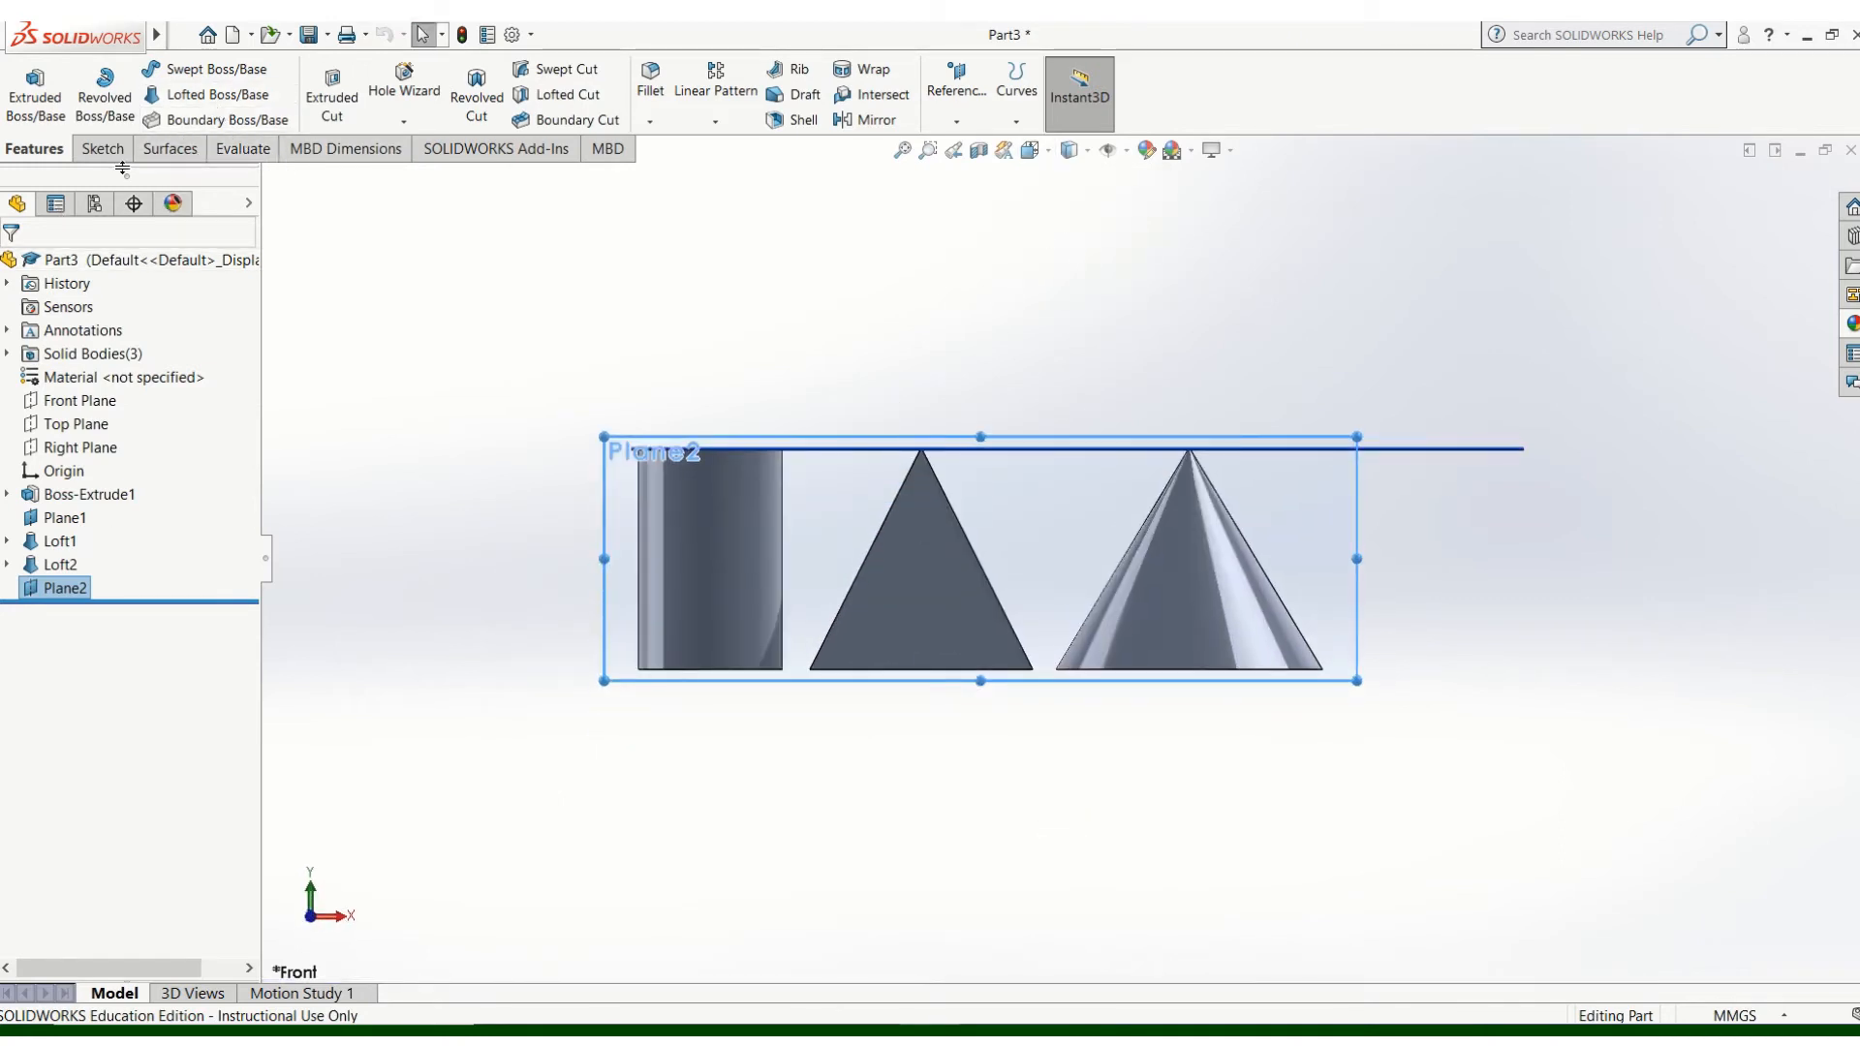
click(102, 148)
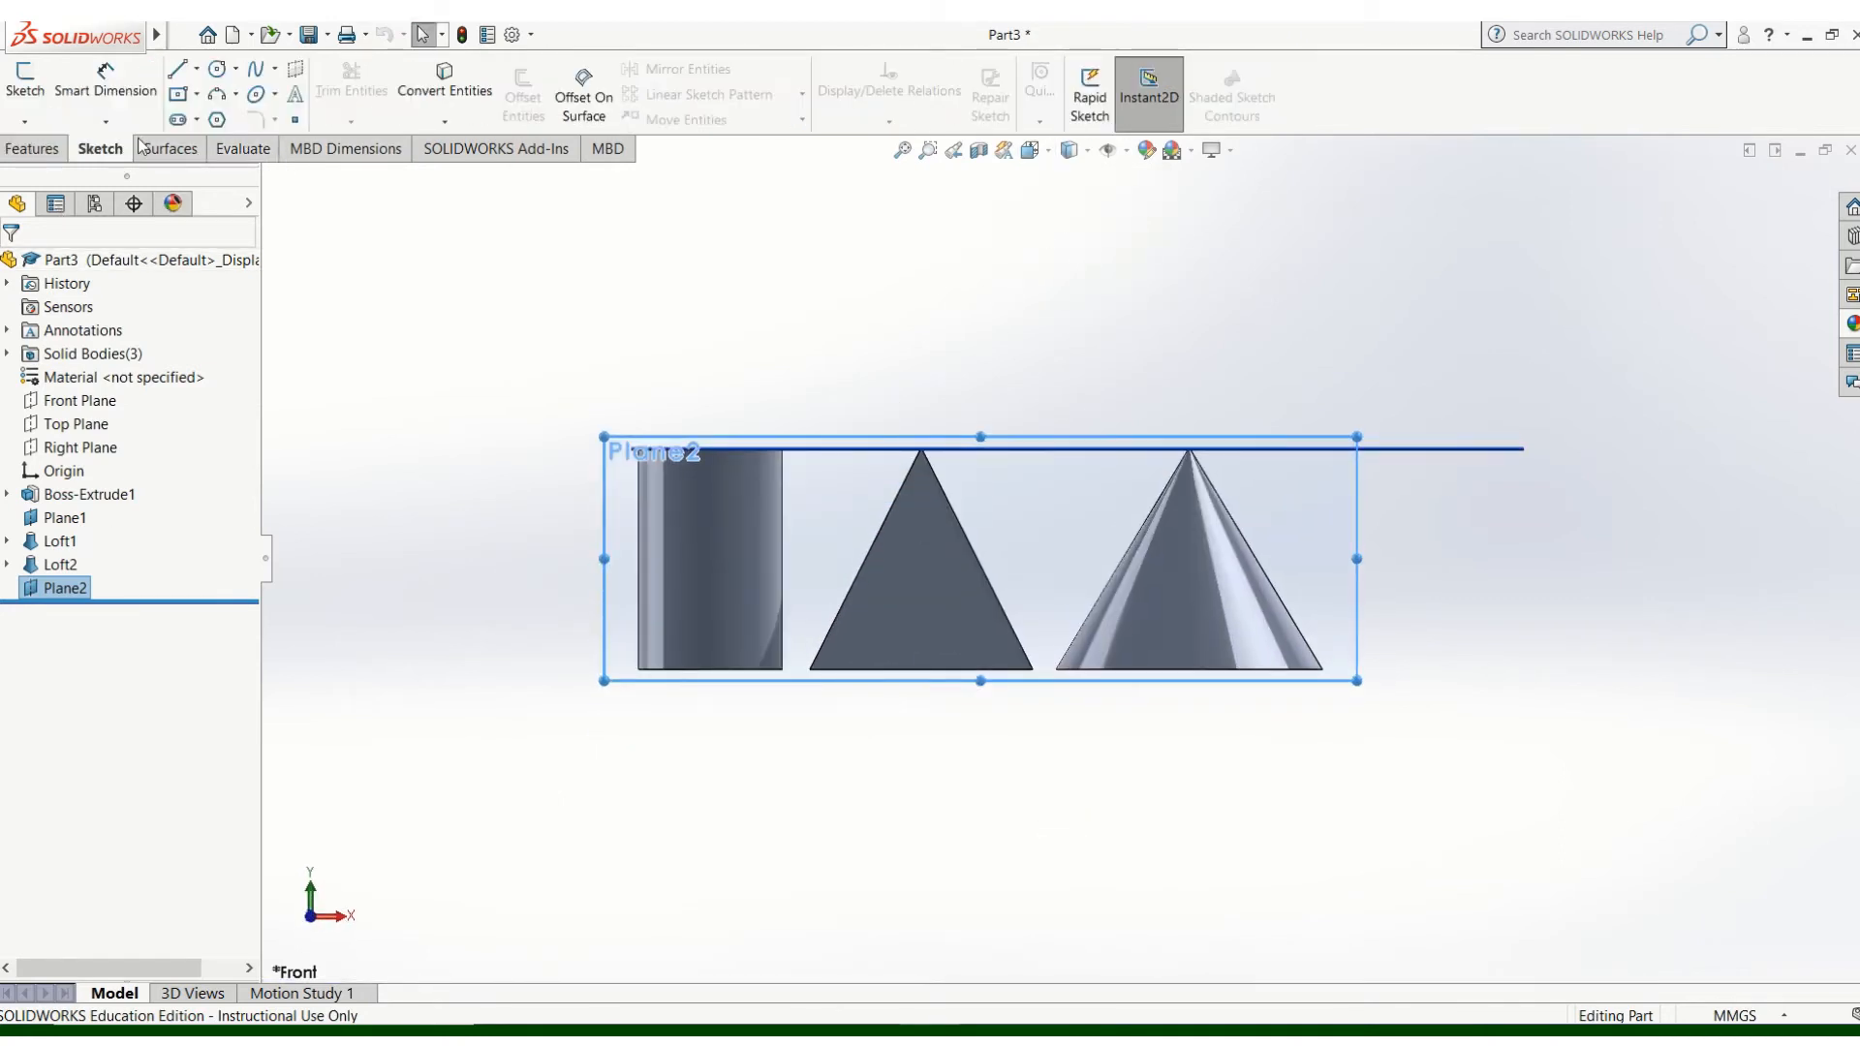
click(255, 72)
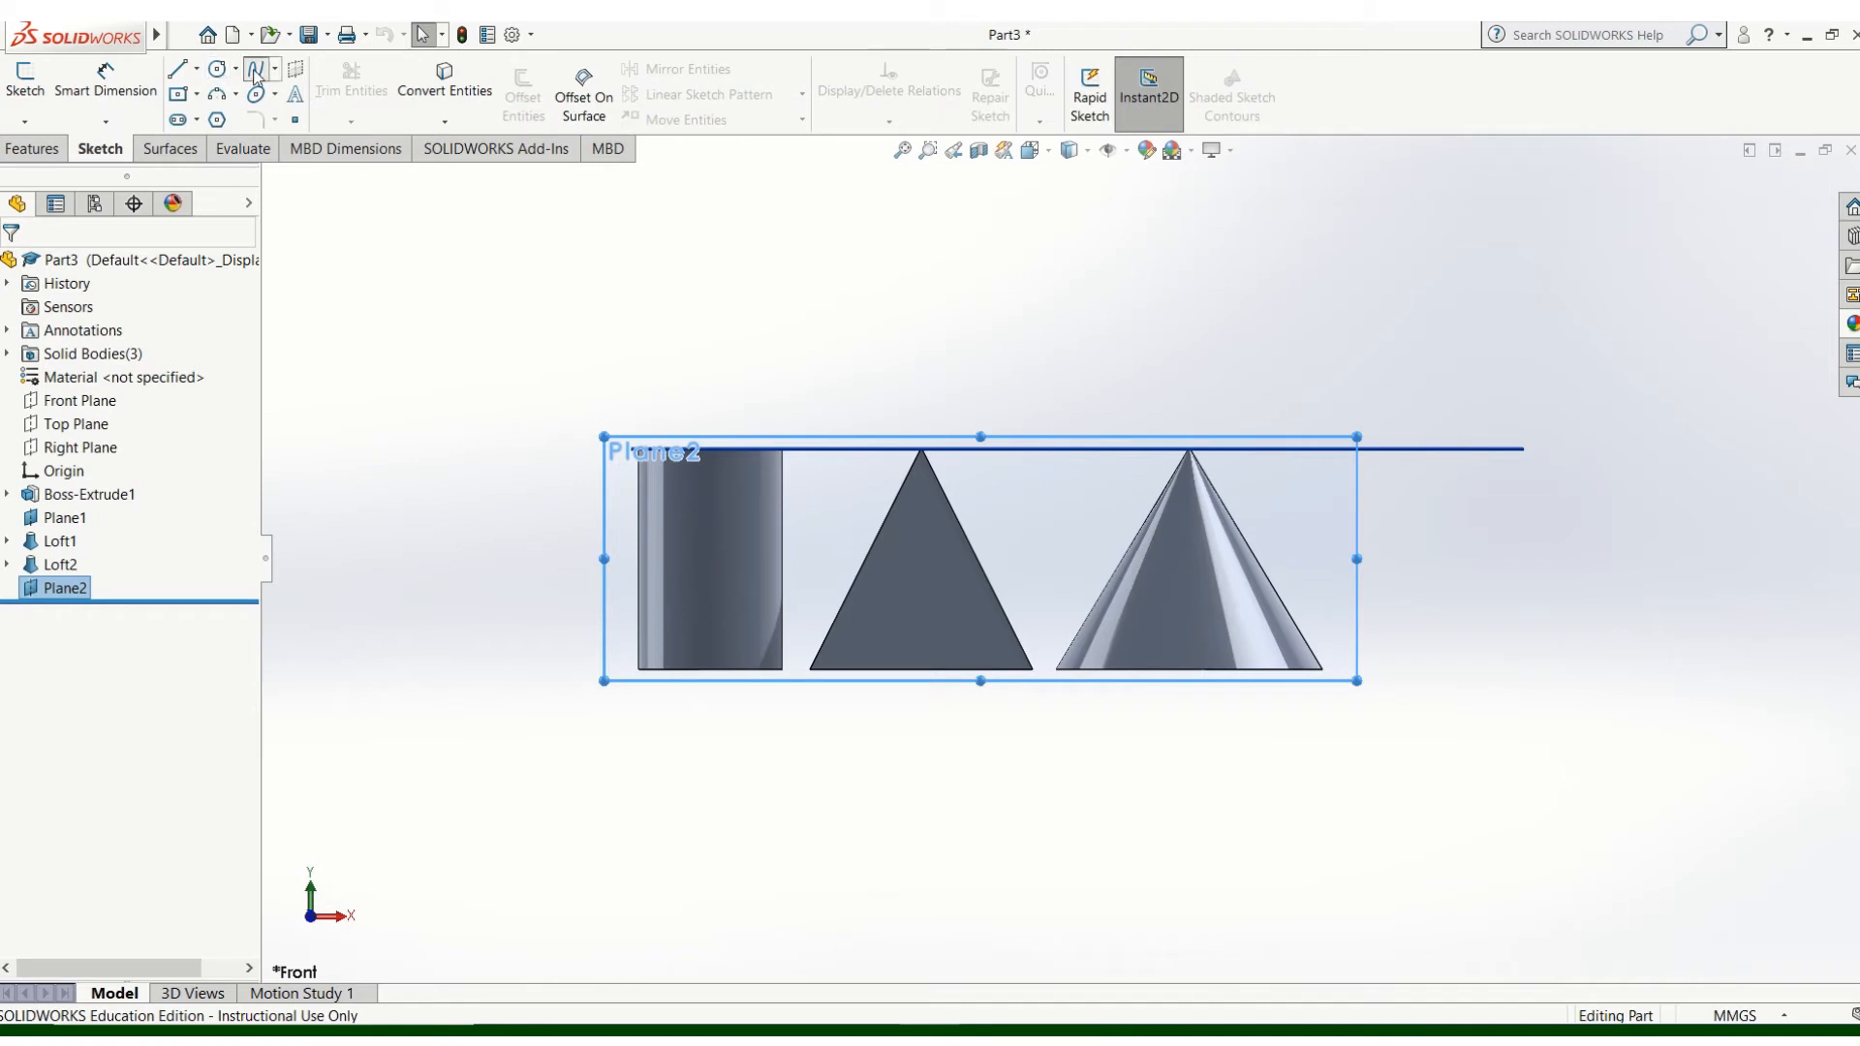
click(618, 589)
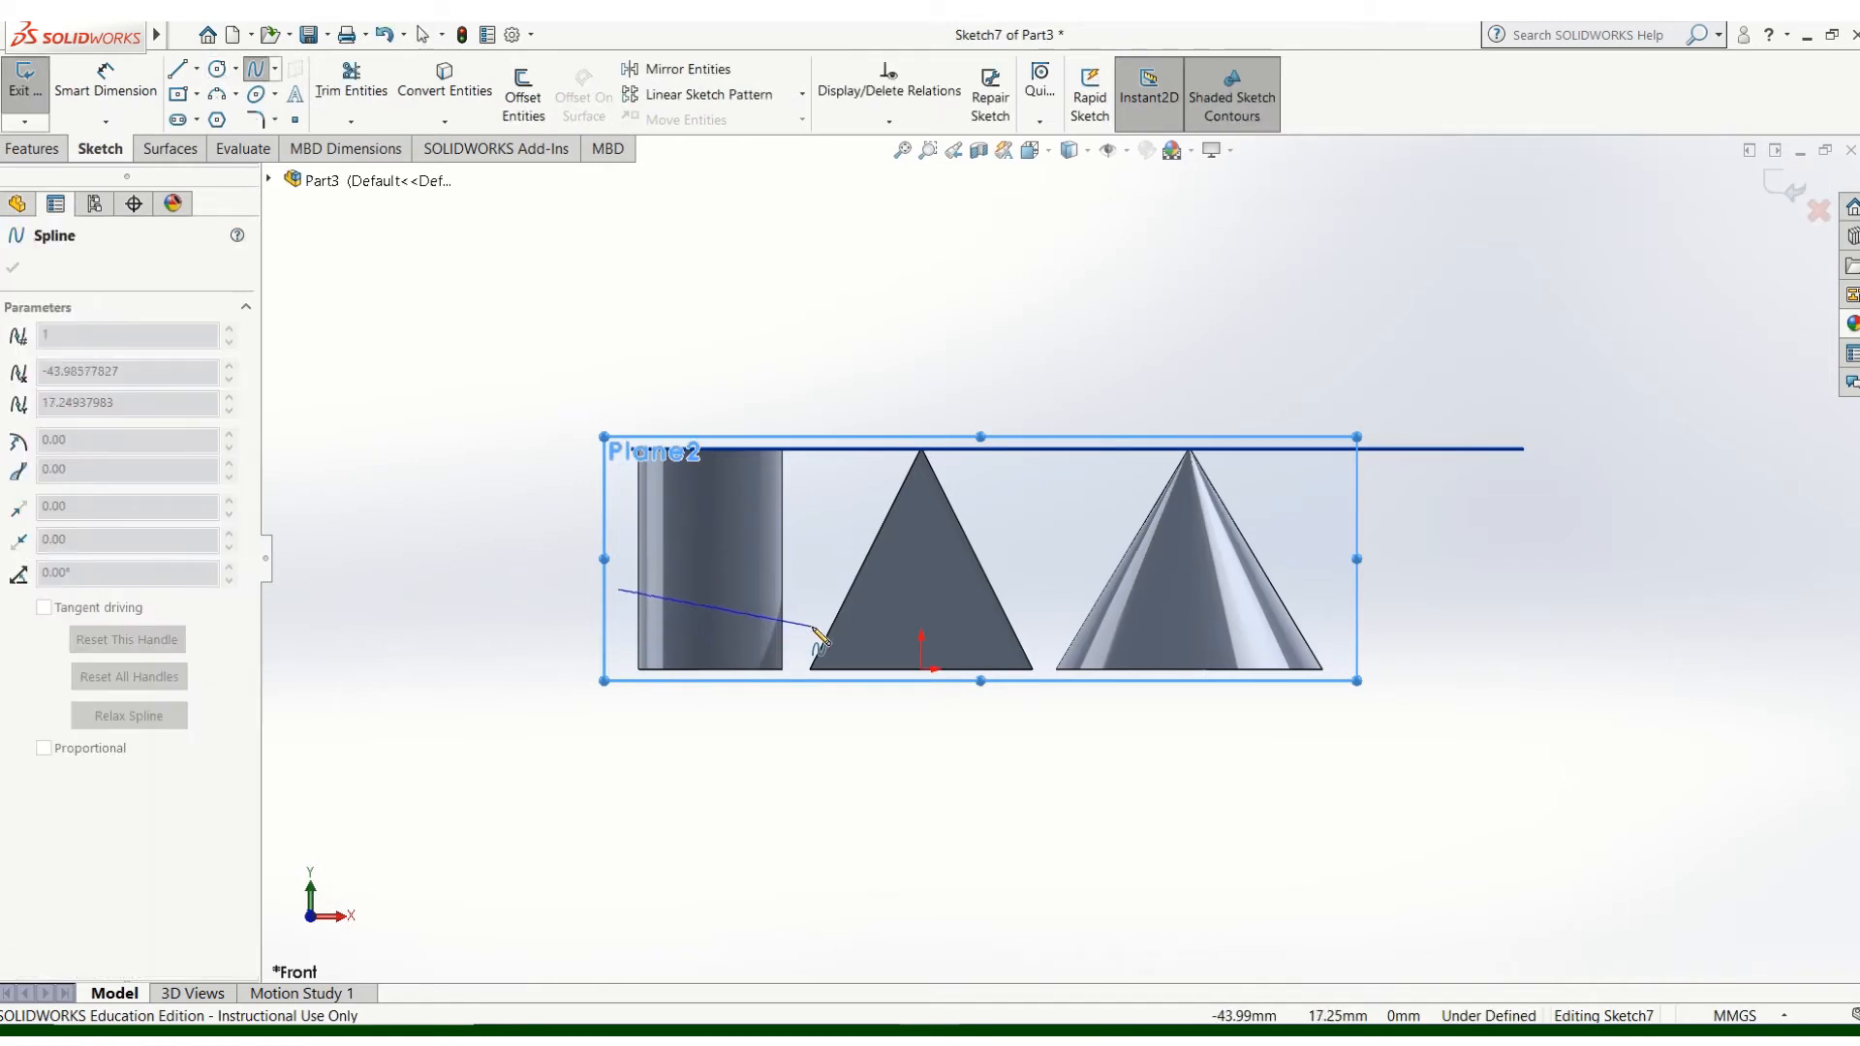
click(802, 637)
click(955, 599)
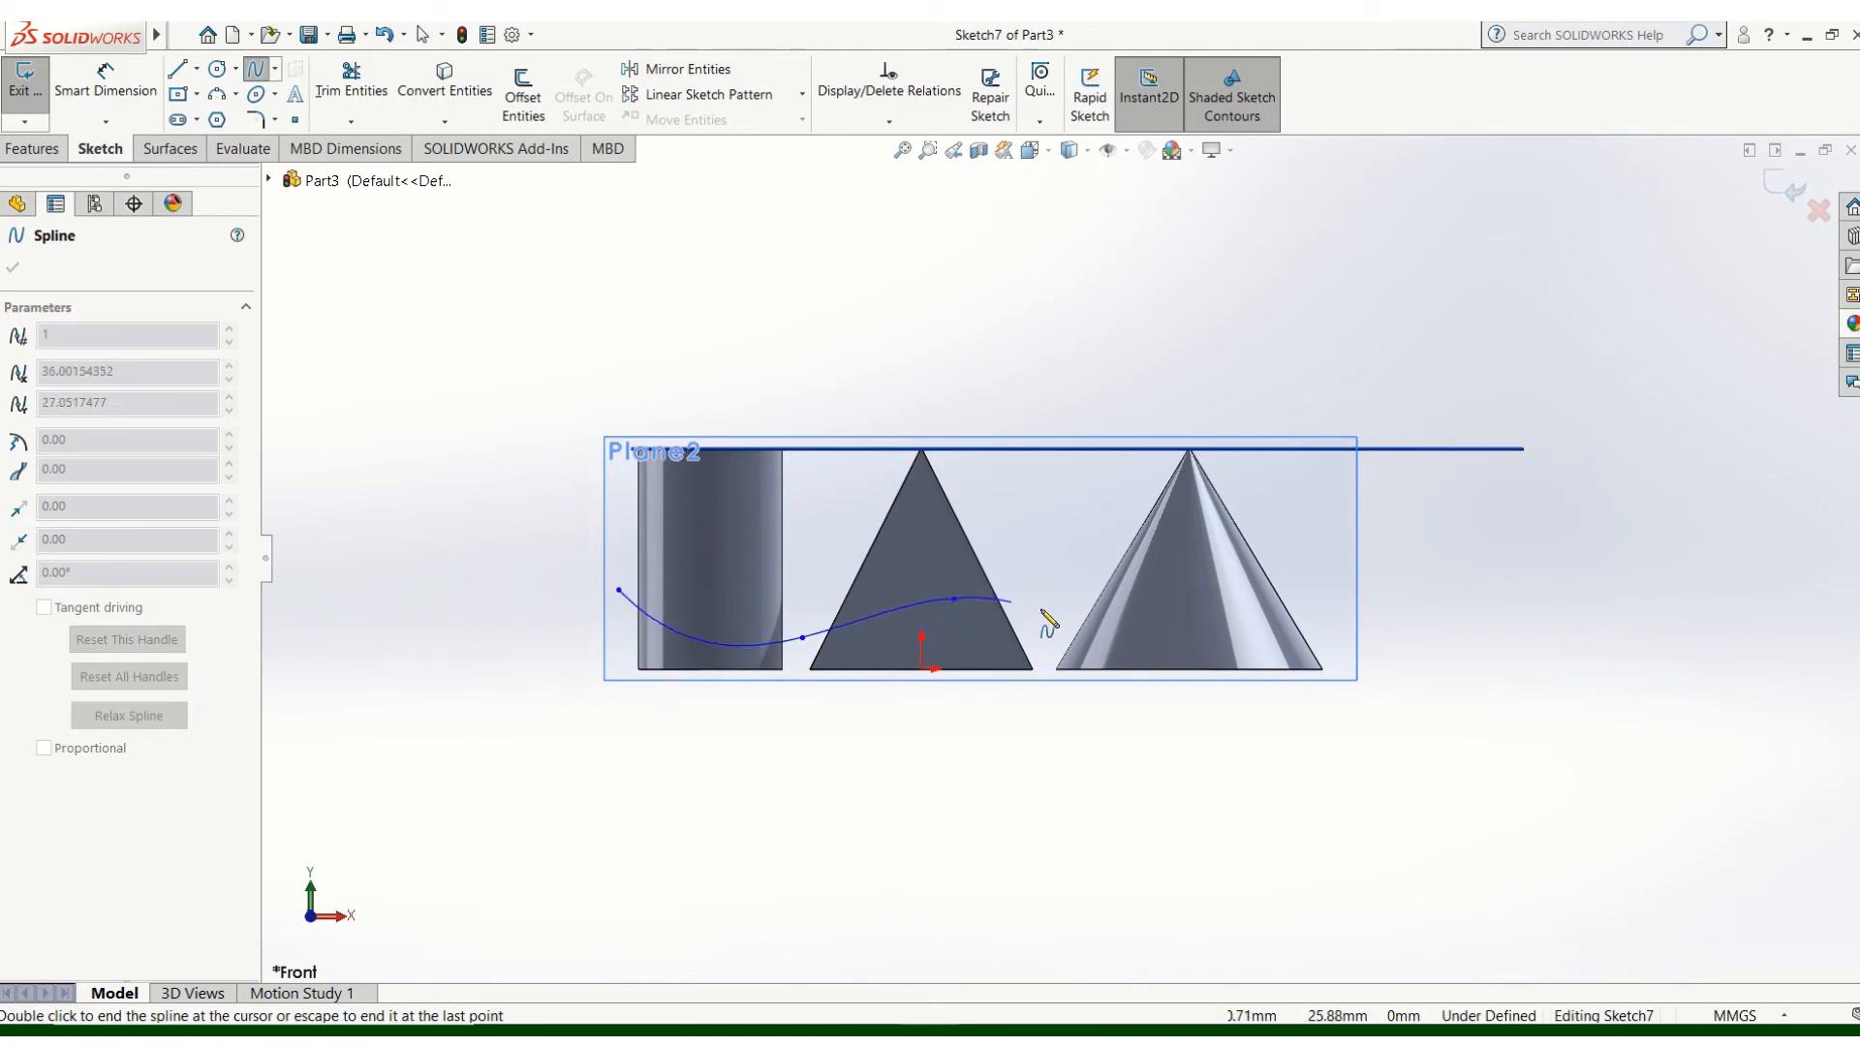
click(1170, 641)
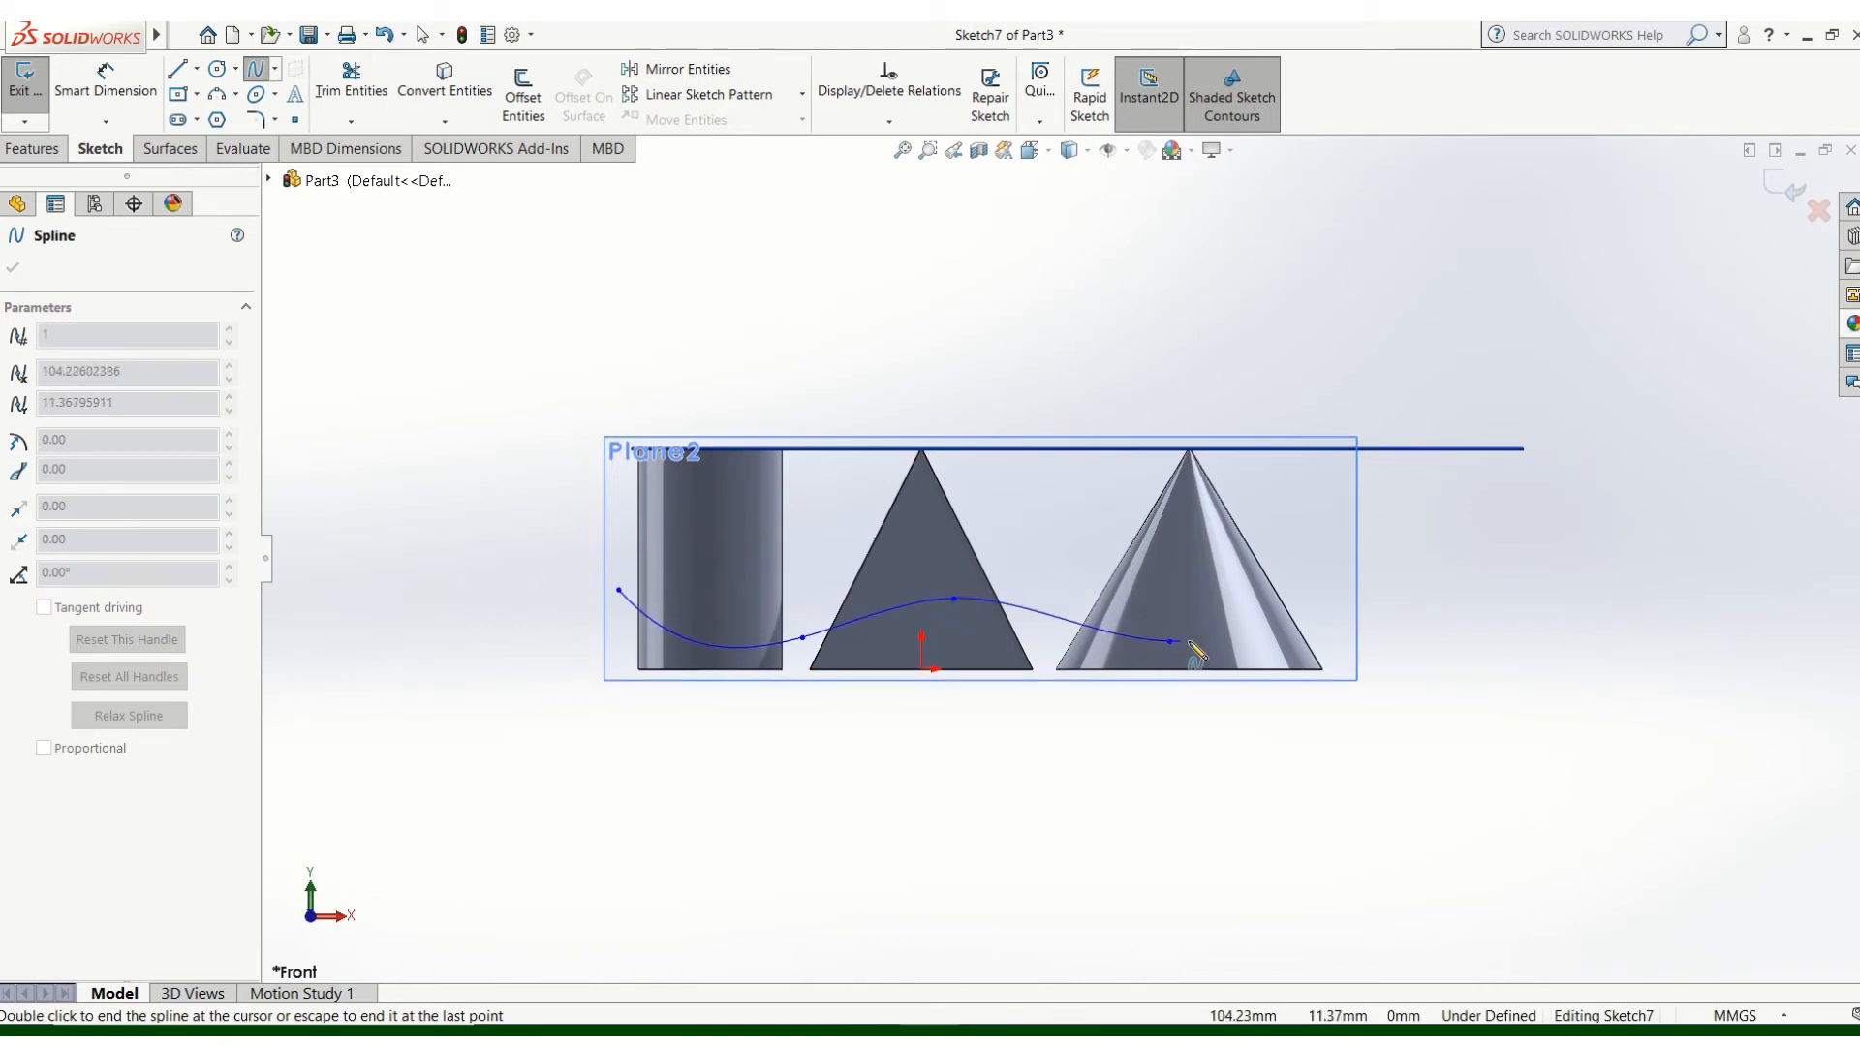
double_click(1335, 604)
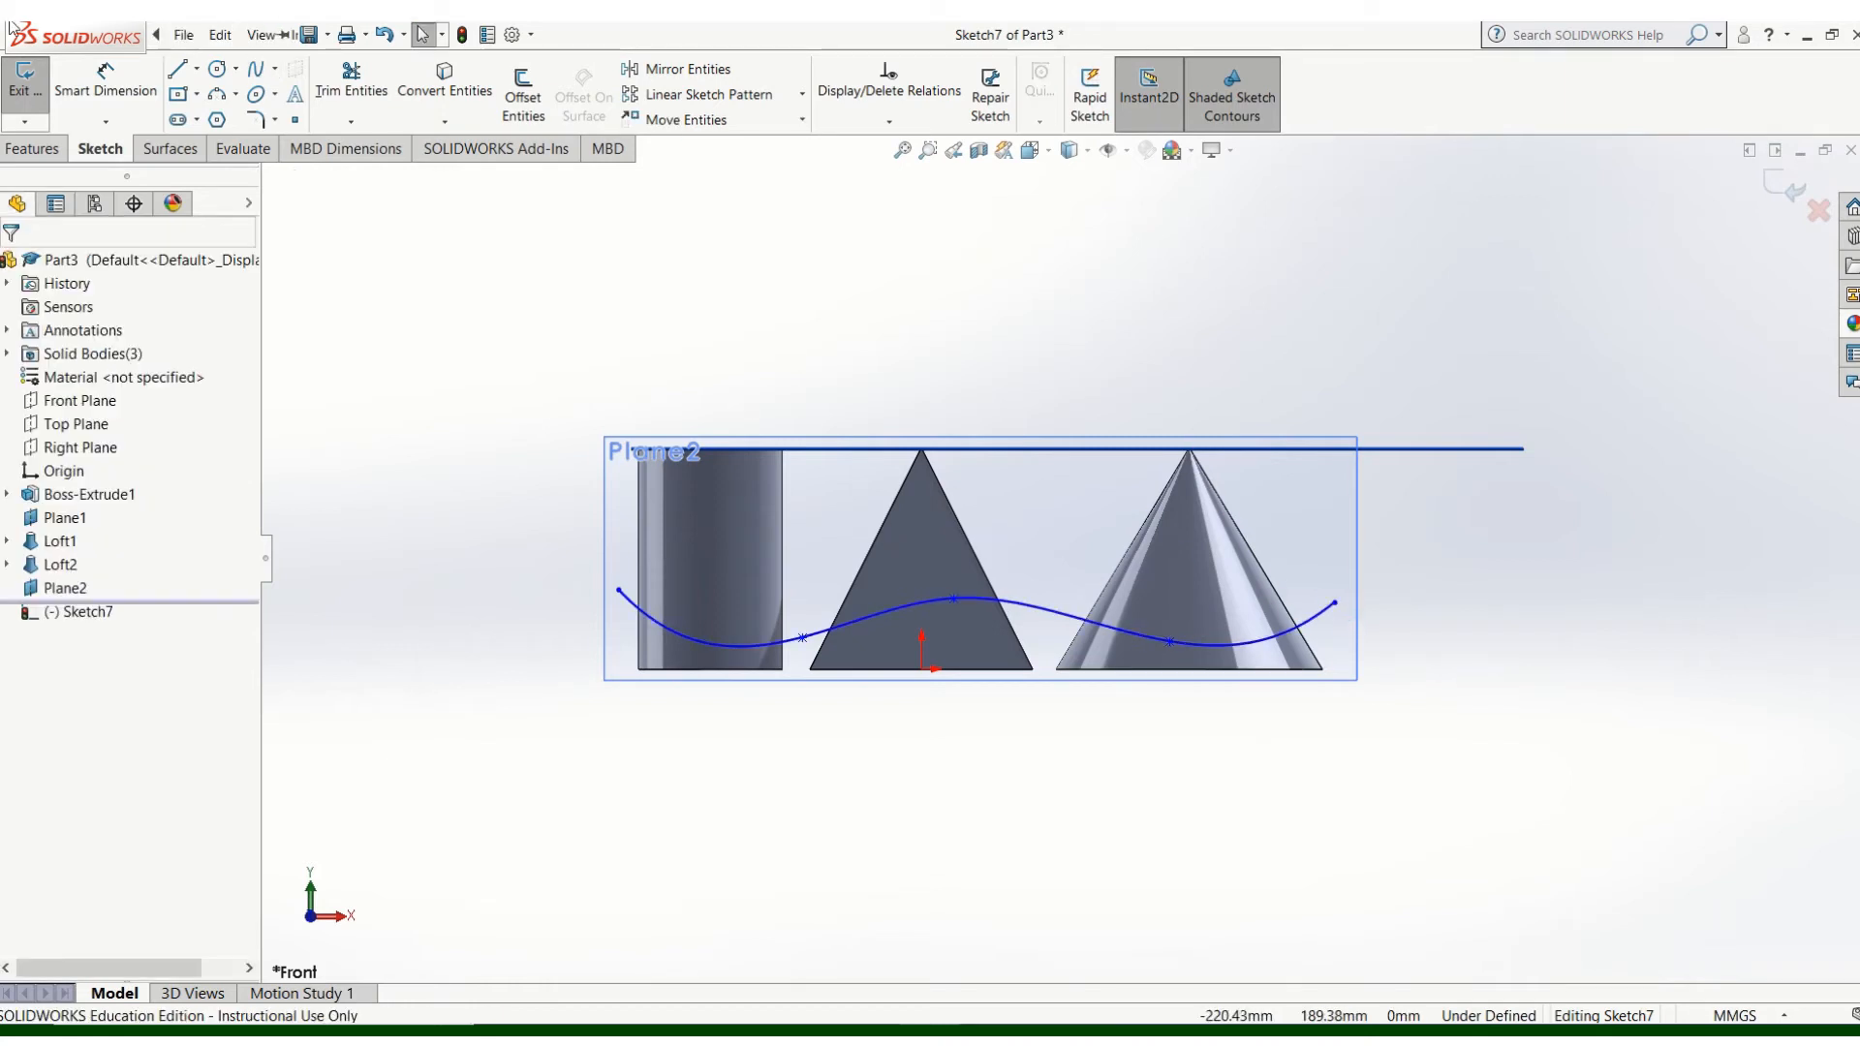
- Offset the spline upward by 10 mm, using the reversed direction
click(524, 97)
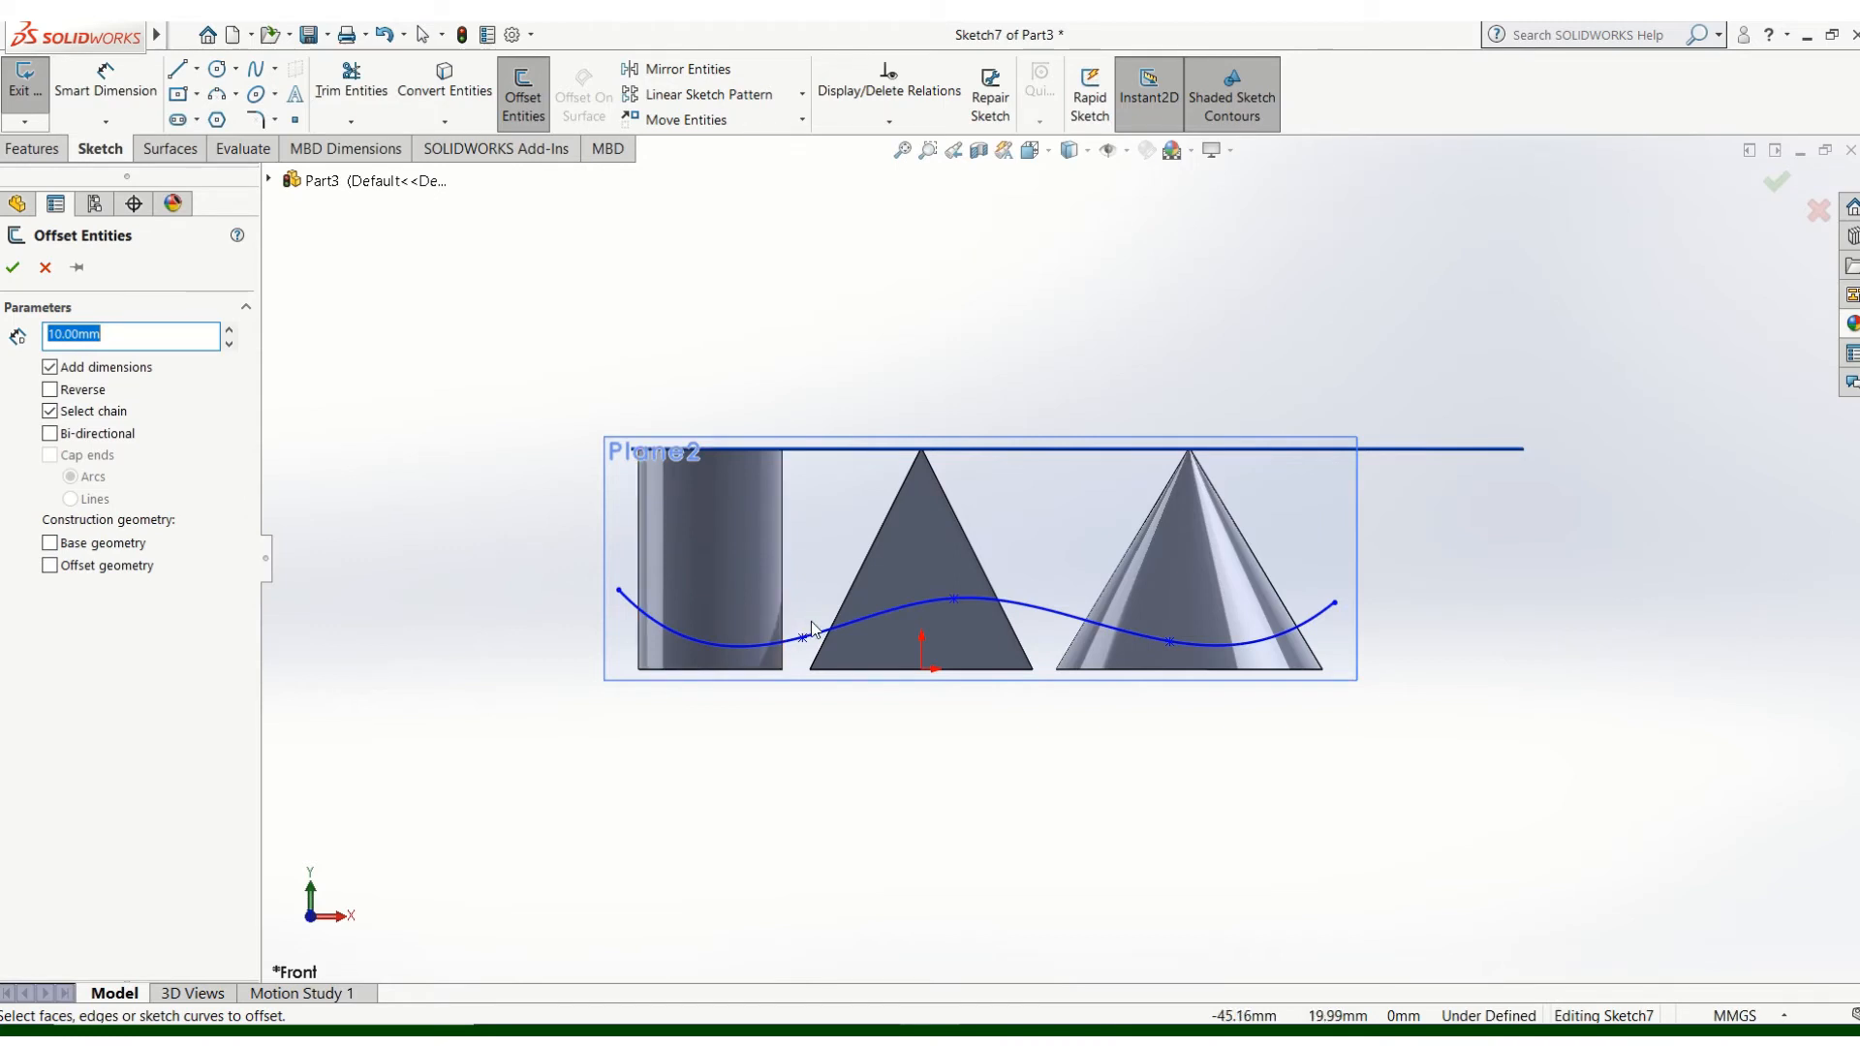
click(819, 636)
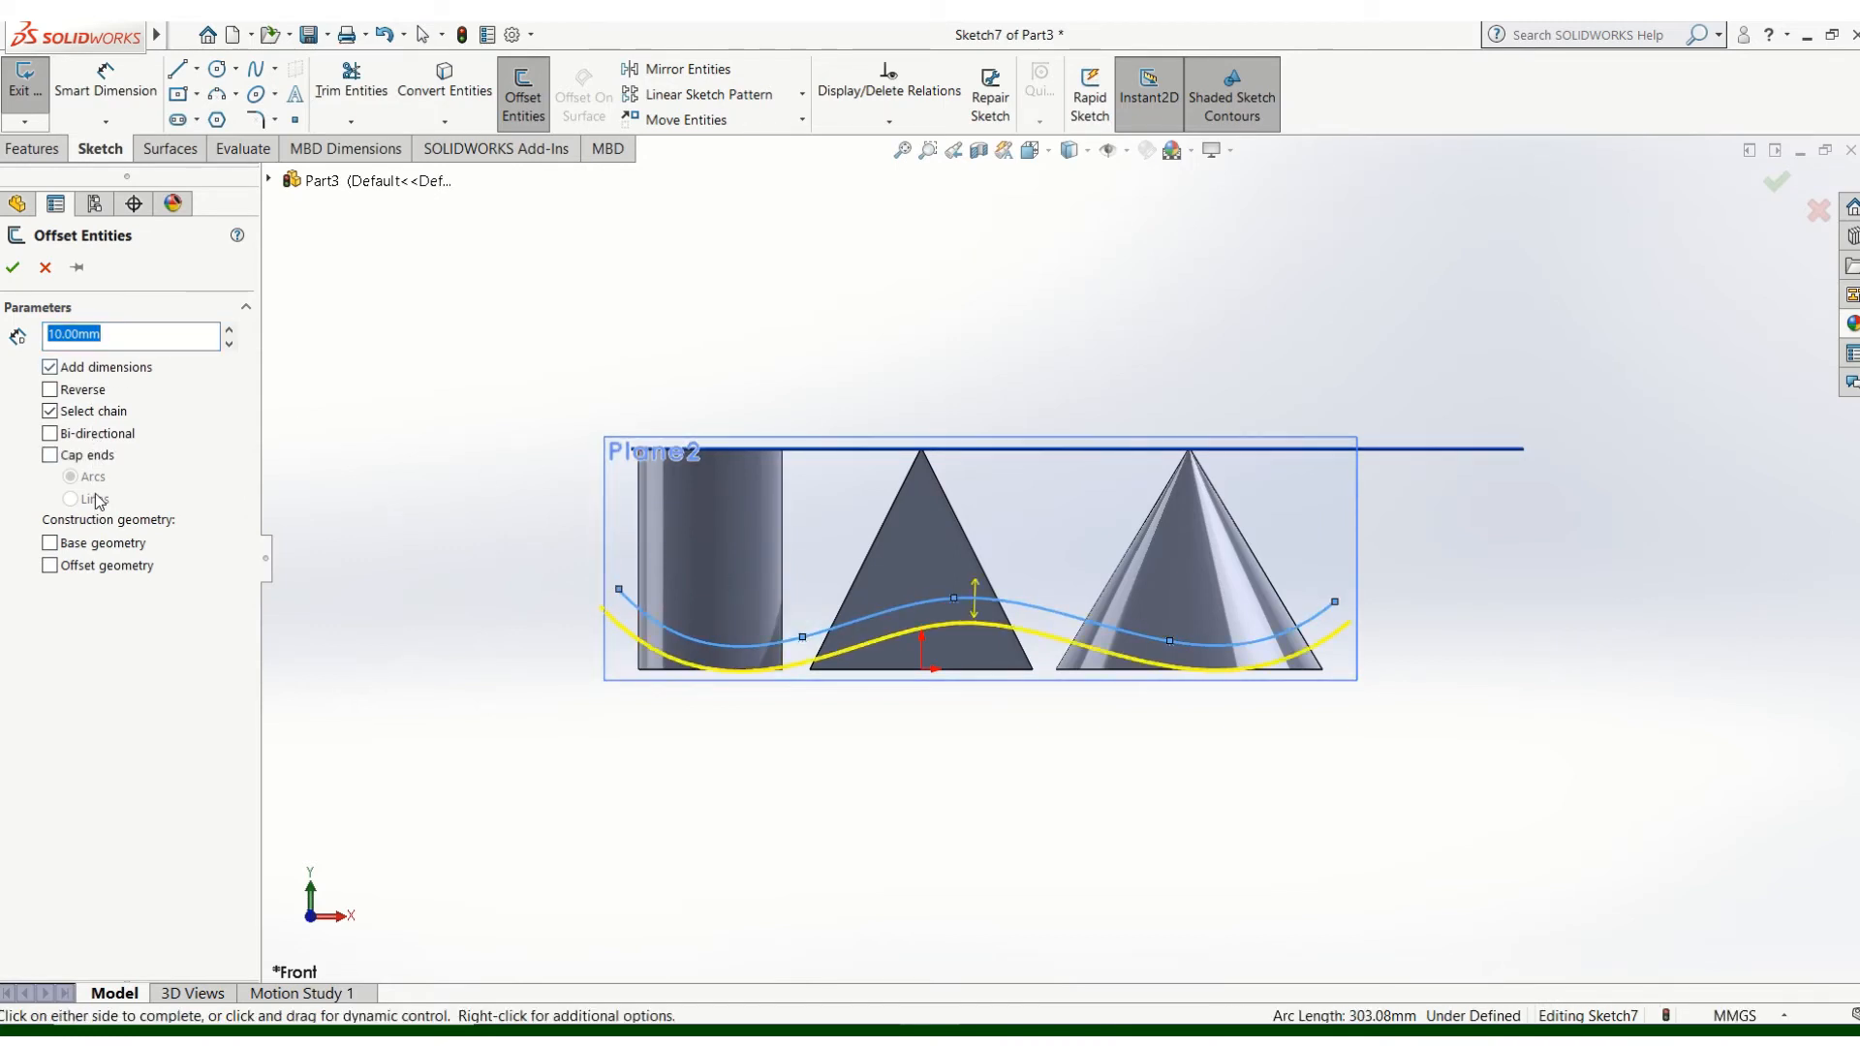
click(49, 390)
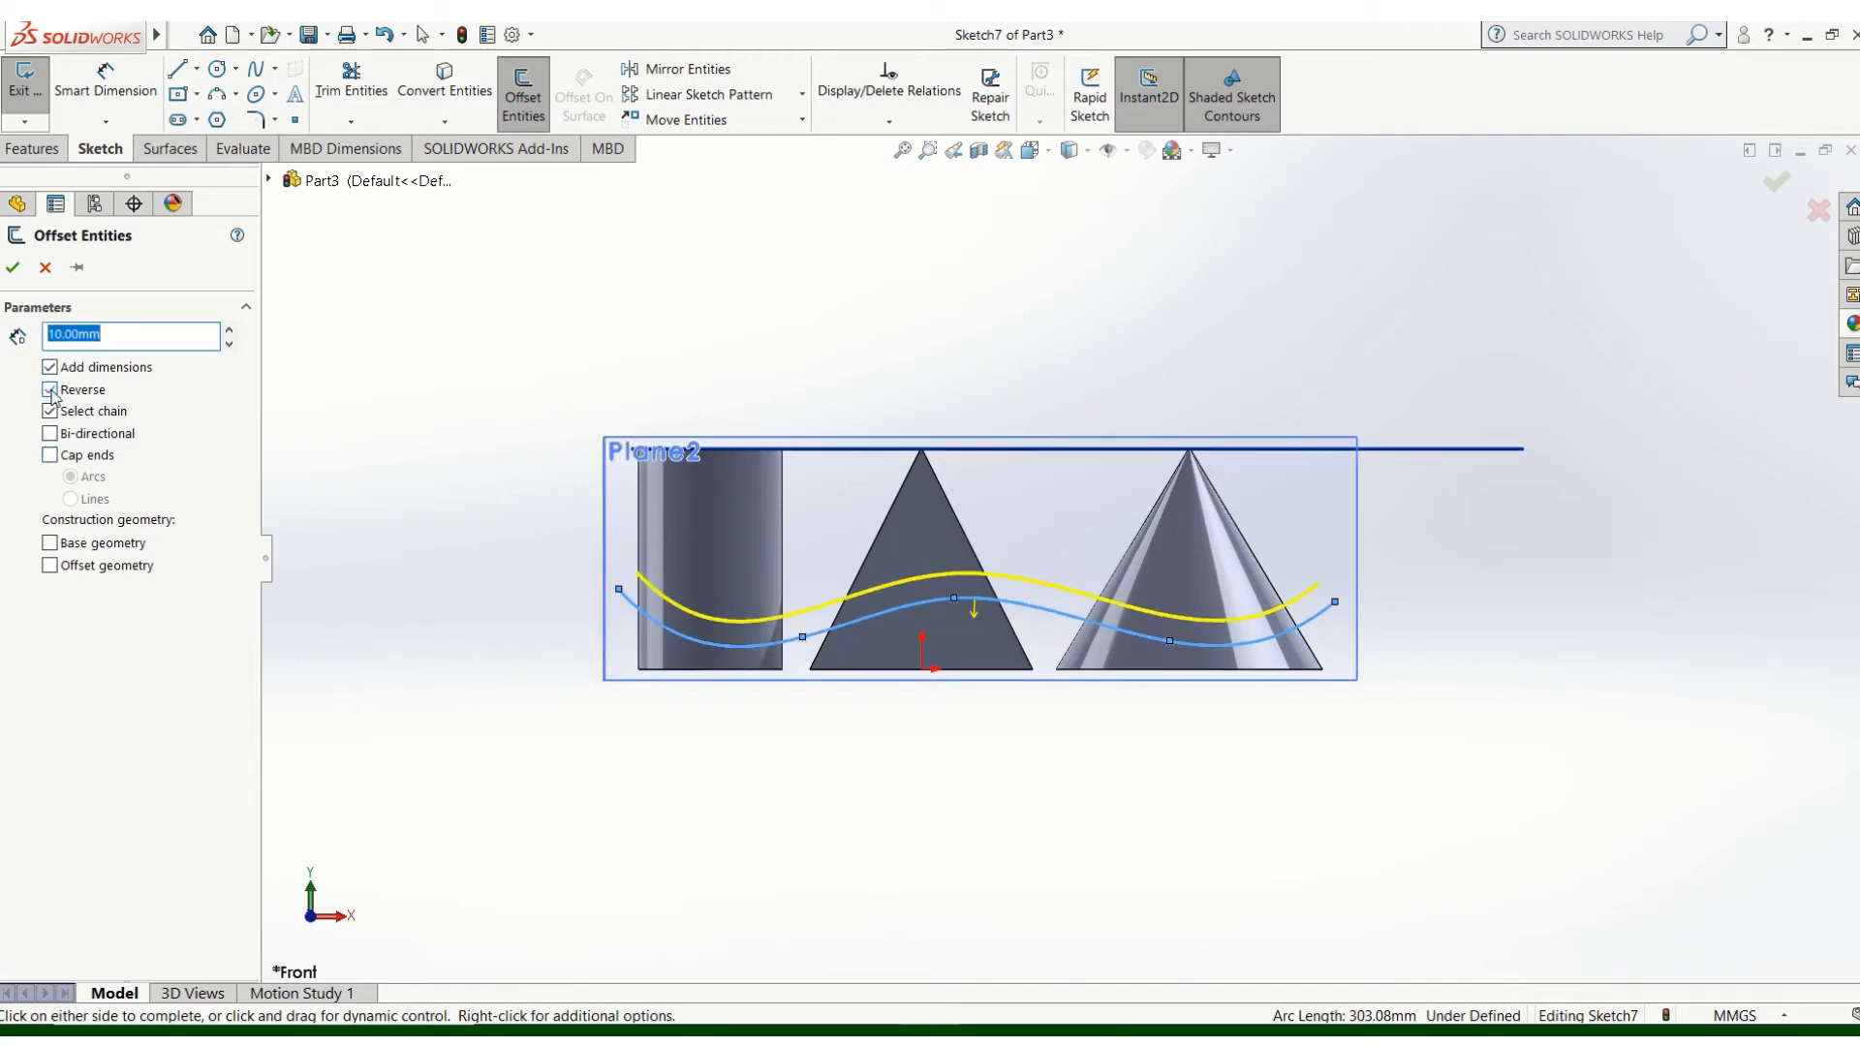
click(12, 269)
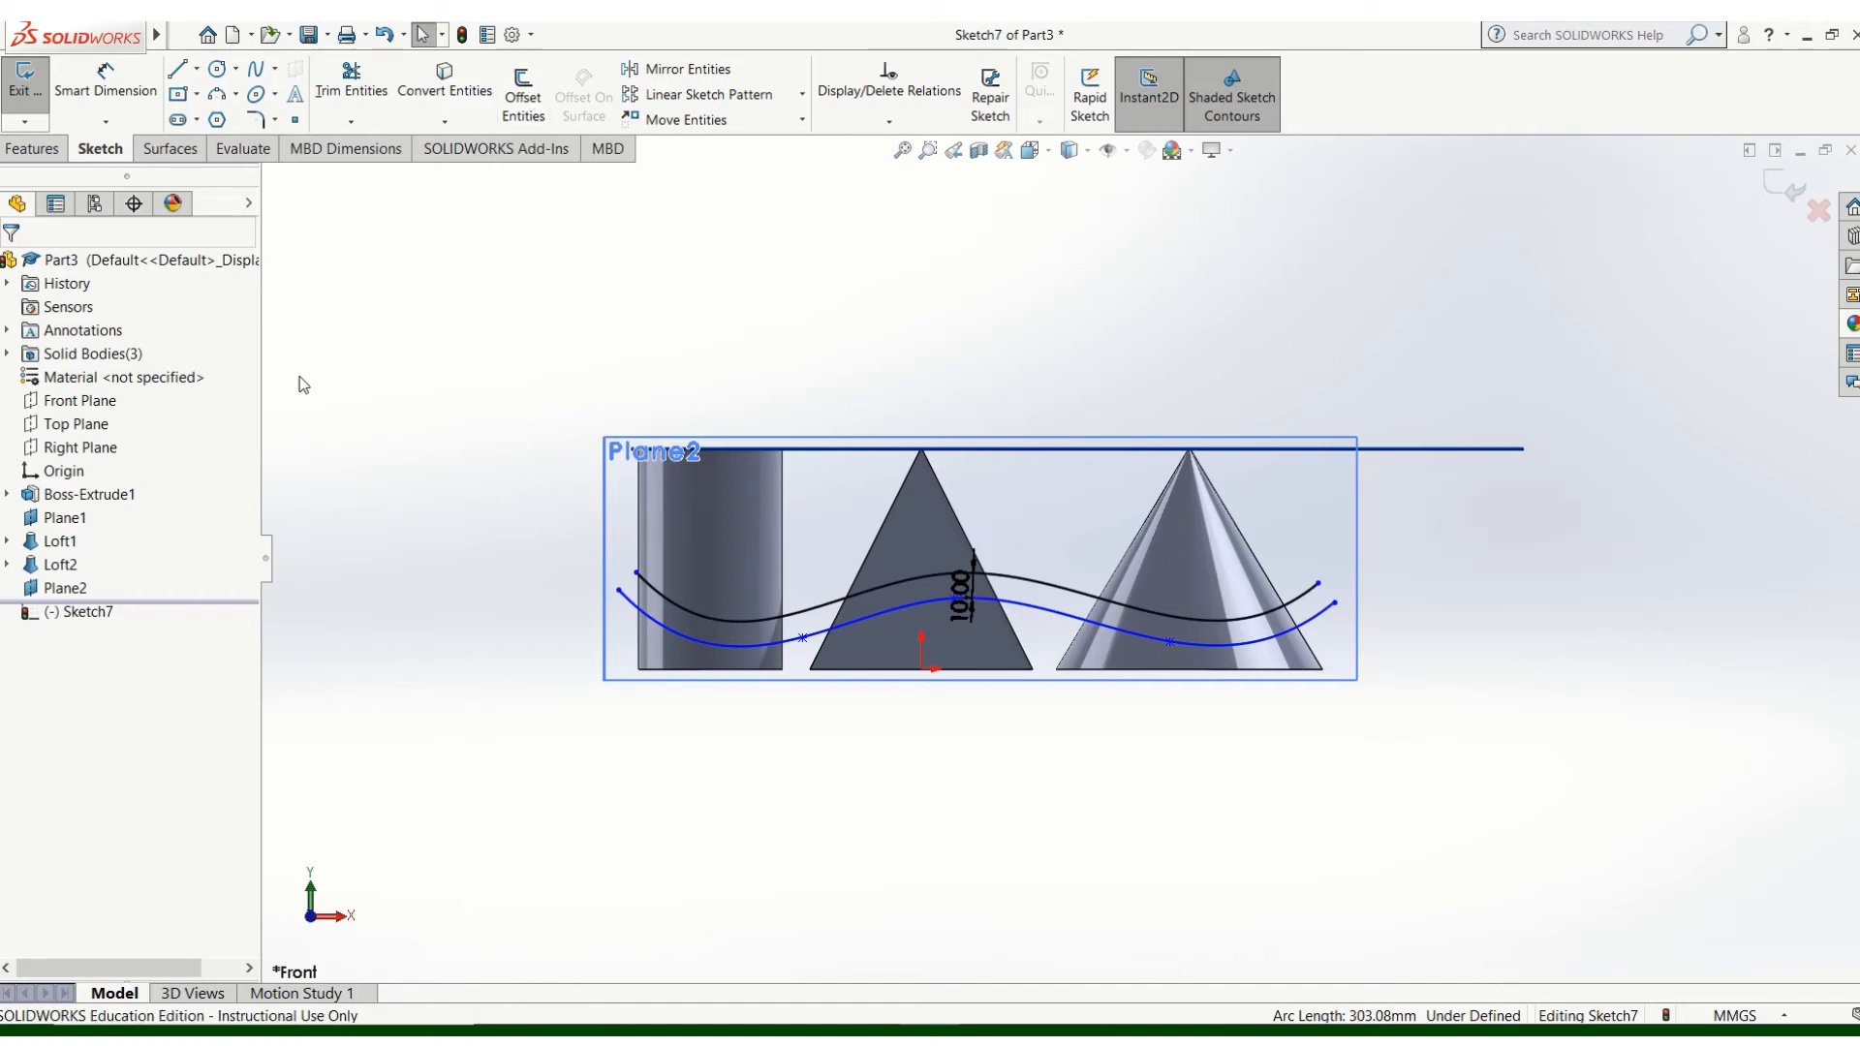
- Try to offset the upper spline by 10 mm, leaving and reopening the sketch between attempts
click(523, 92)
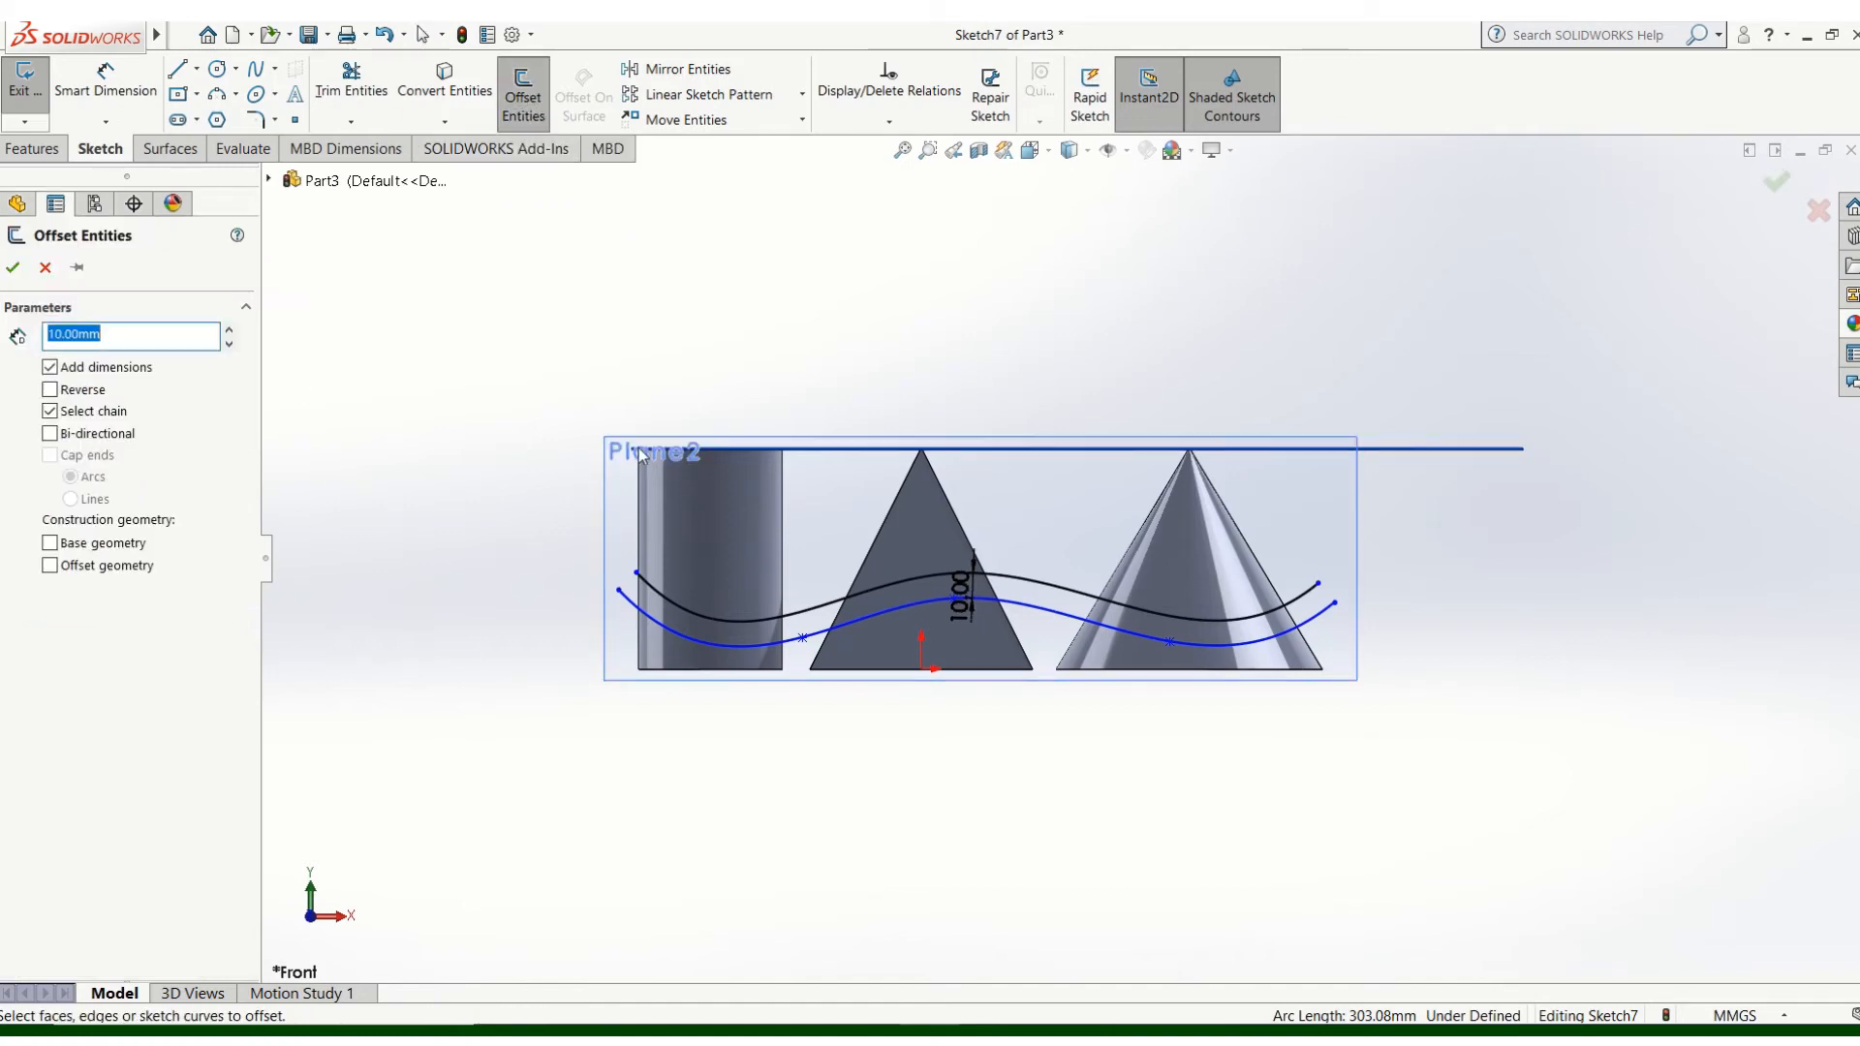
click(835, 602)
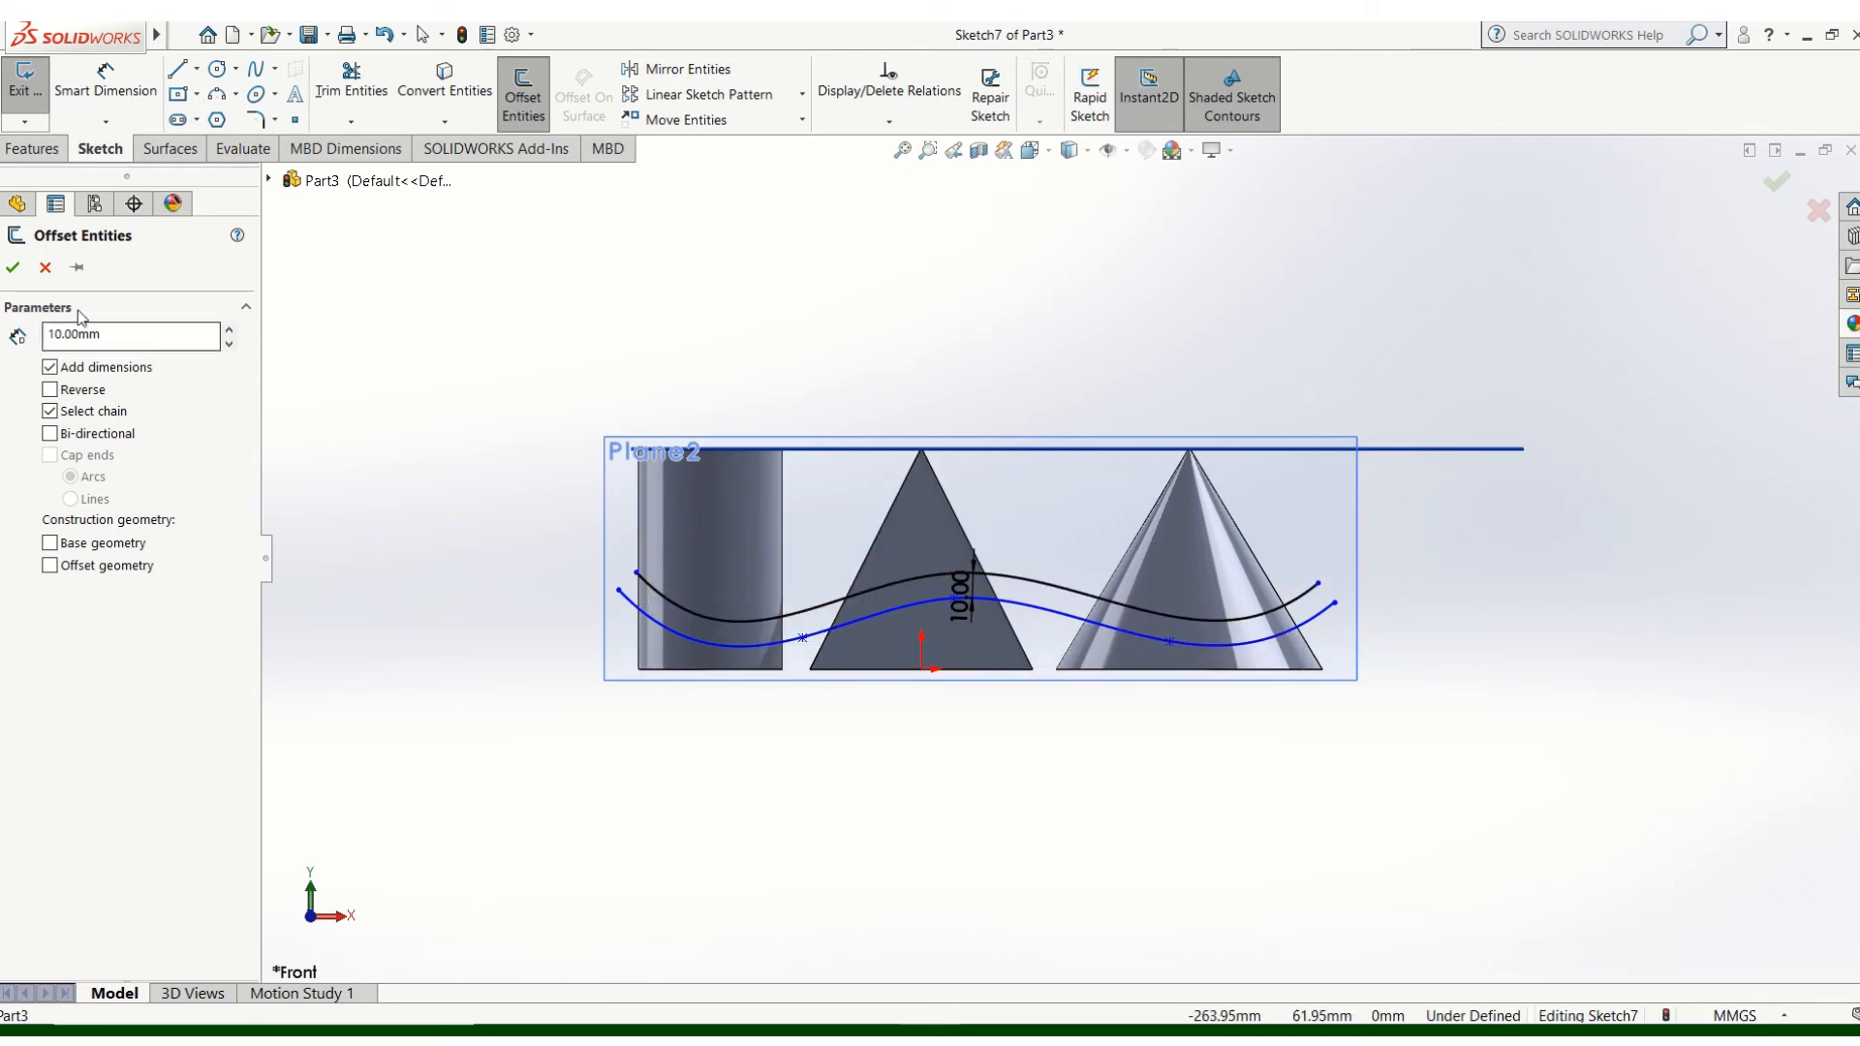
click(41, 268)
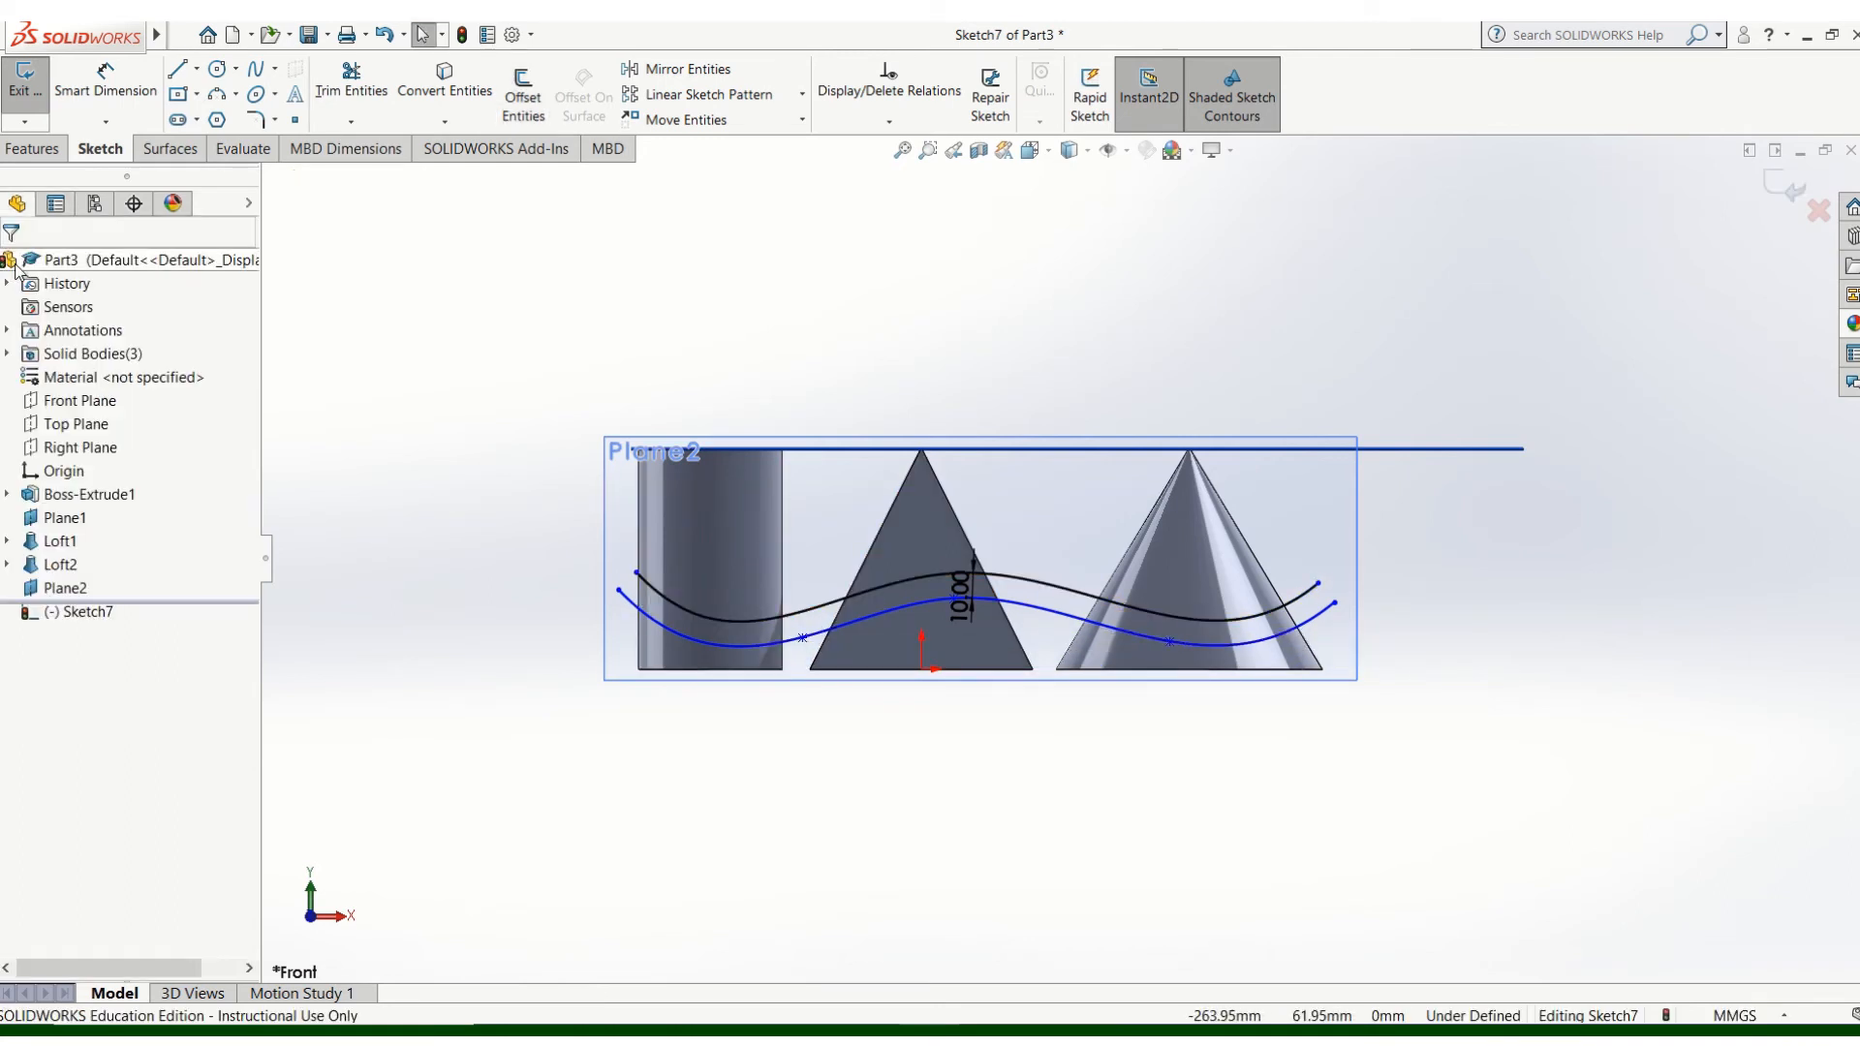
click(462, 37)
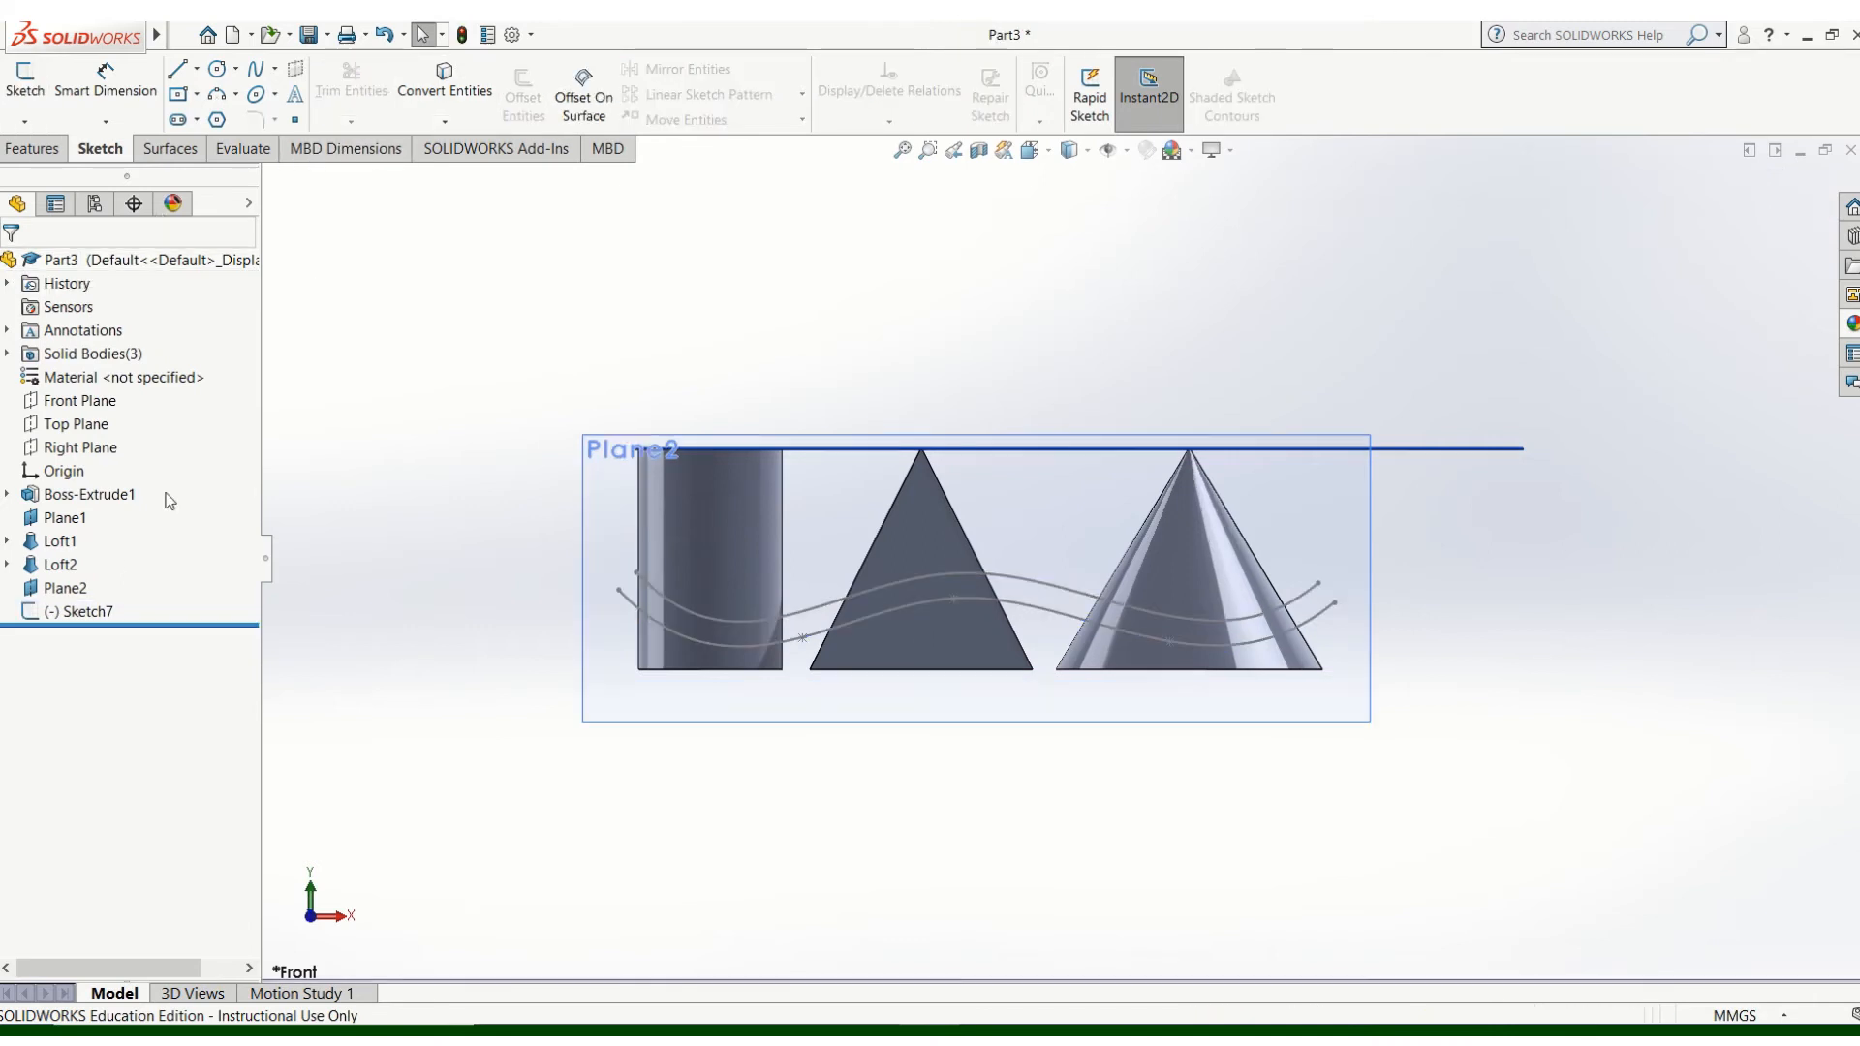
right_click(97, 620)
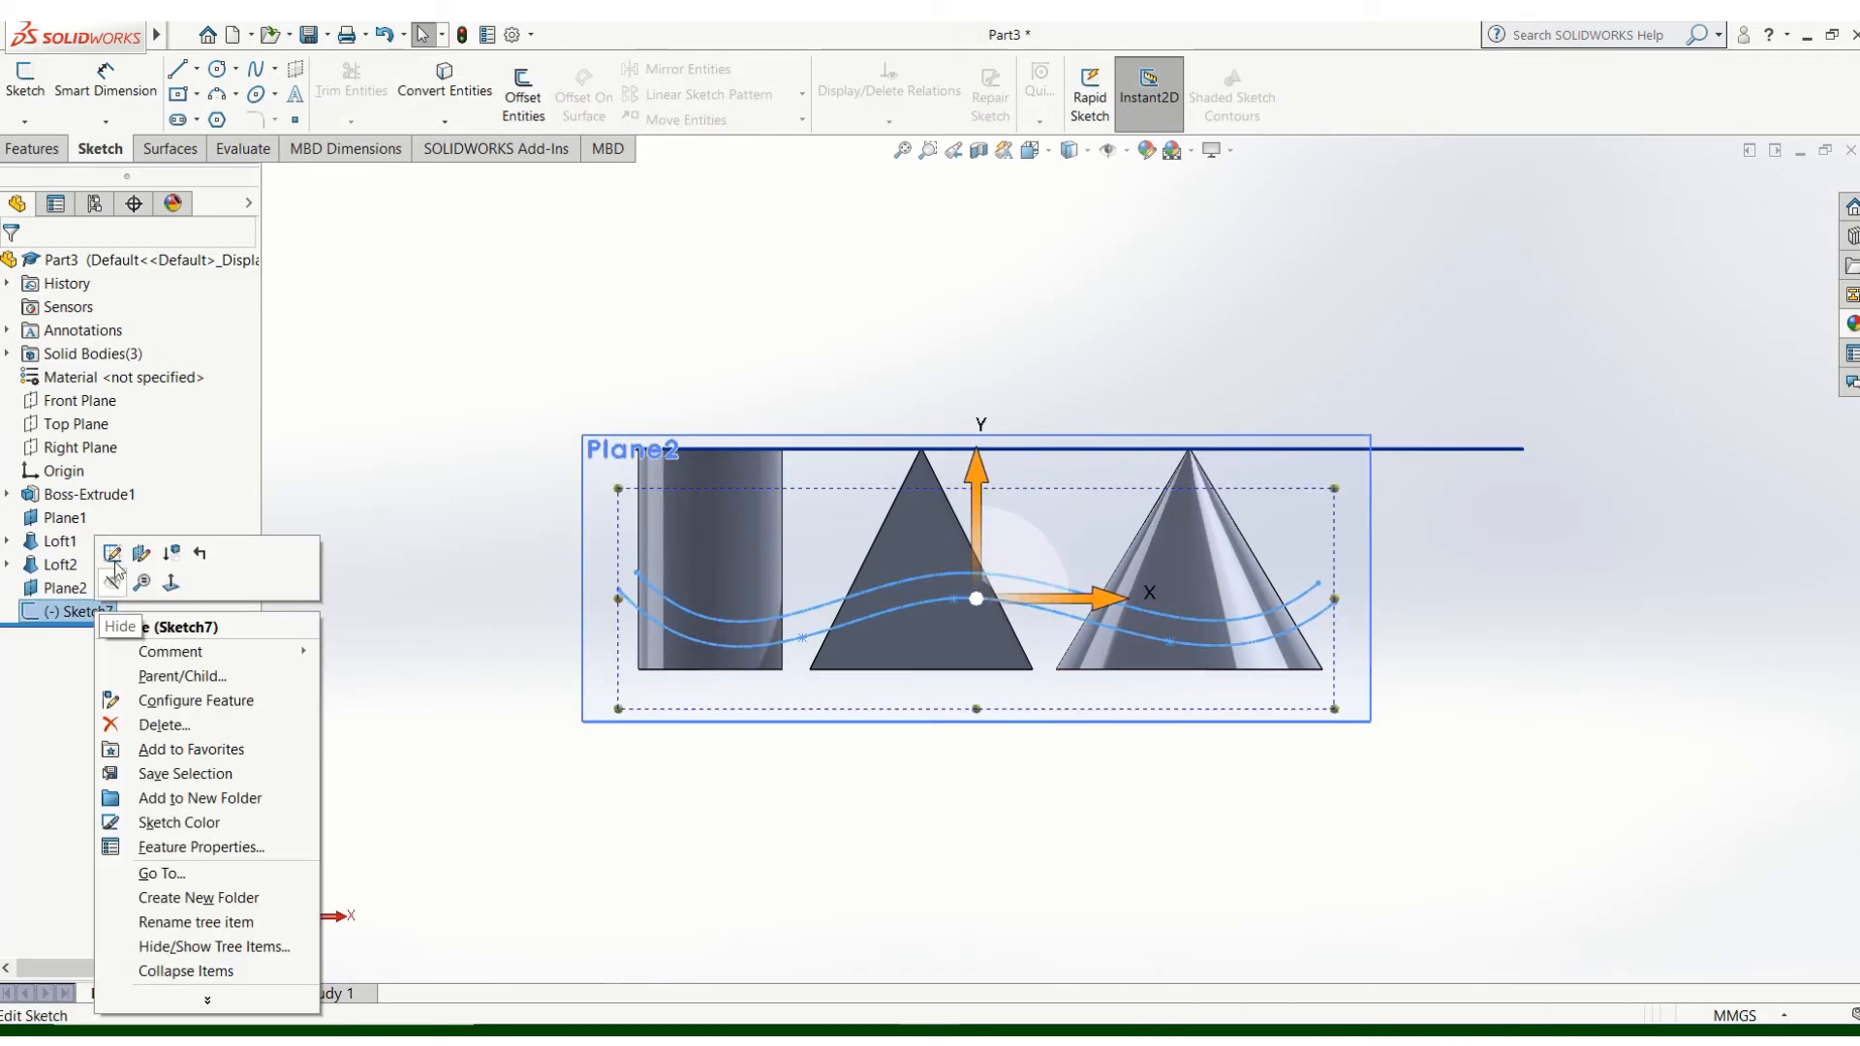
click(146, 549)
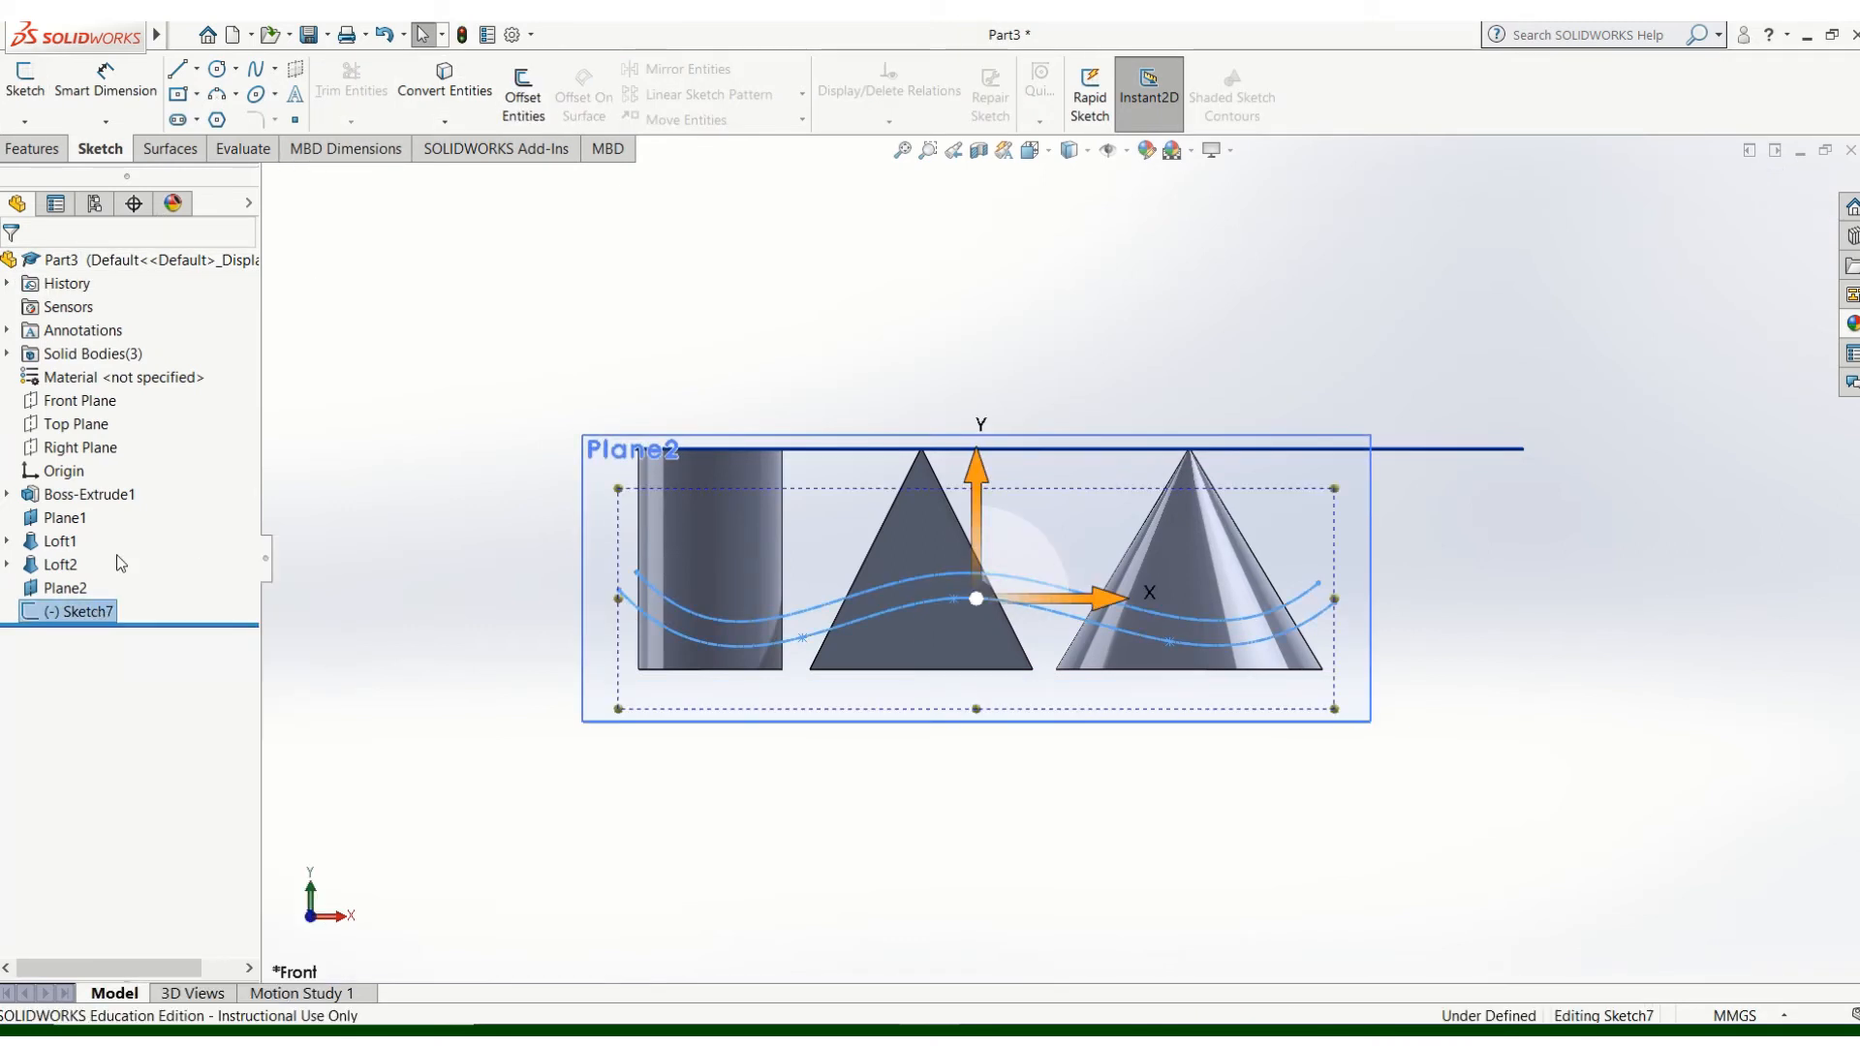
click(821, 603)
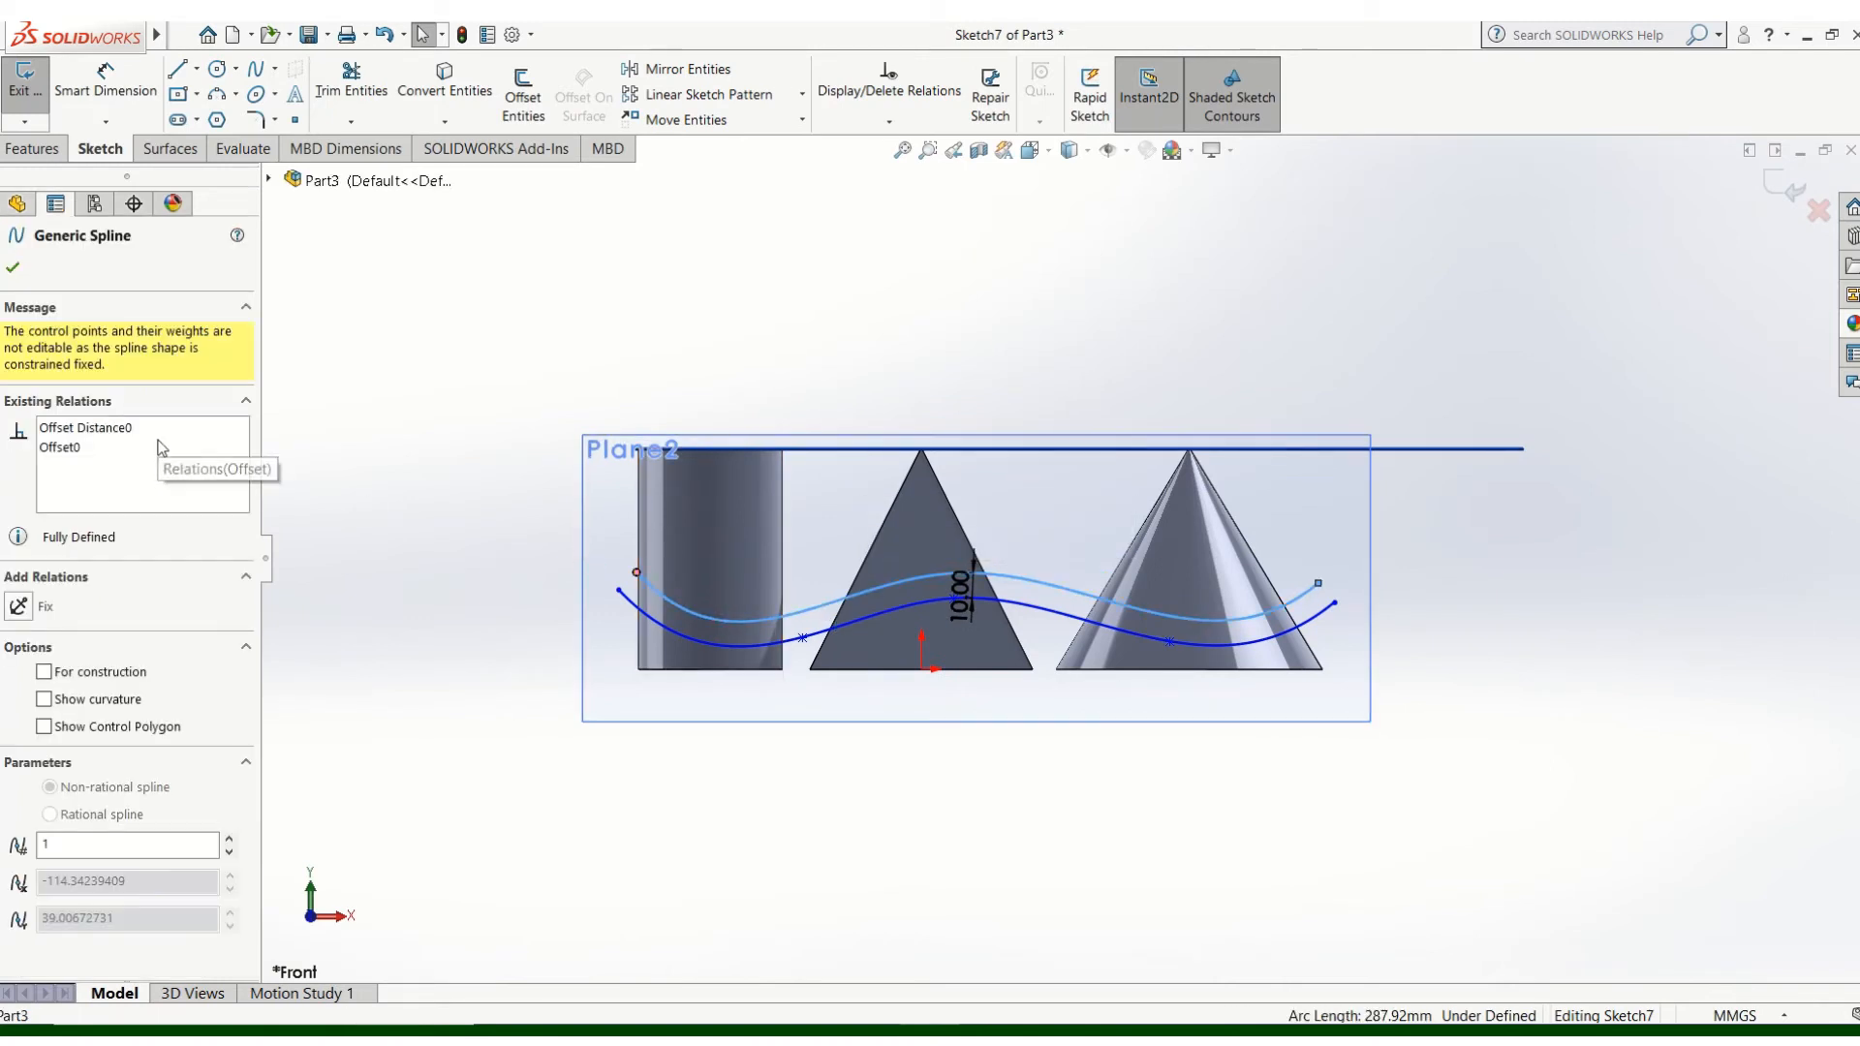
click(524, 95)
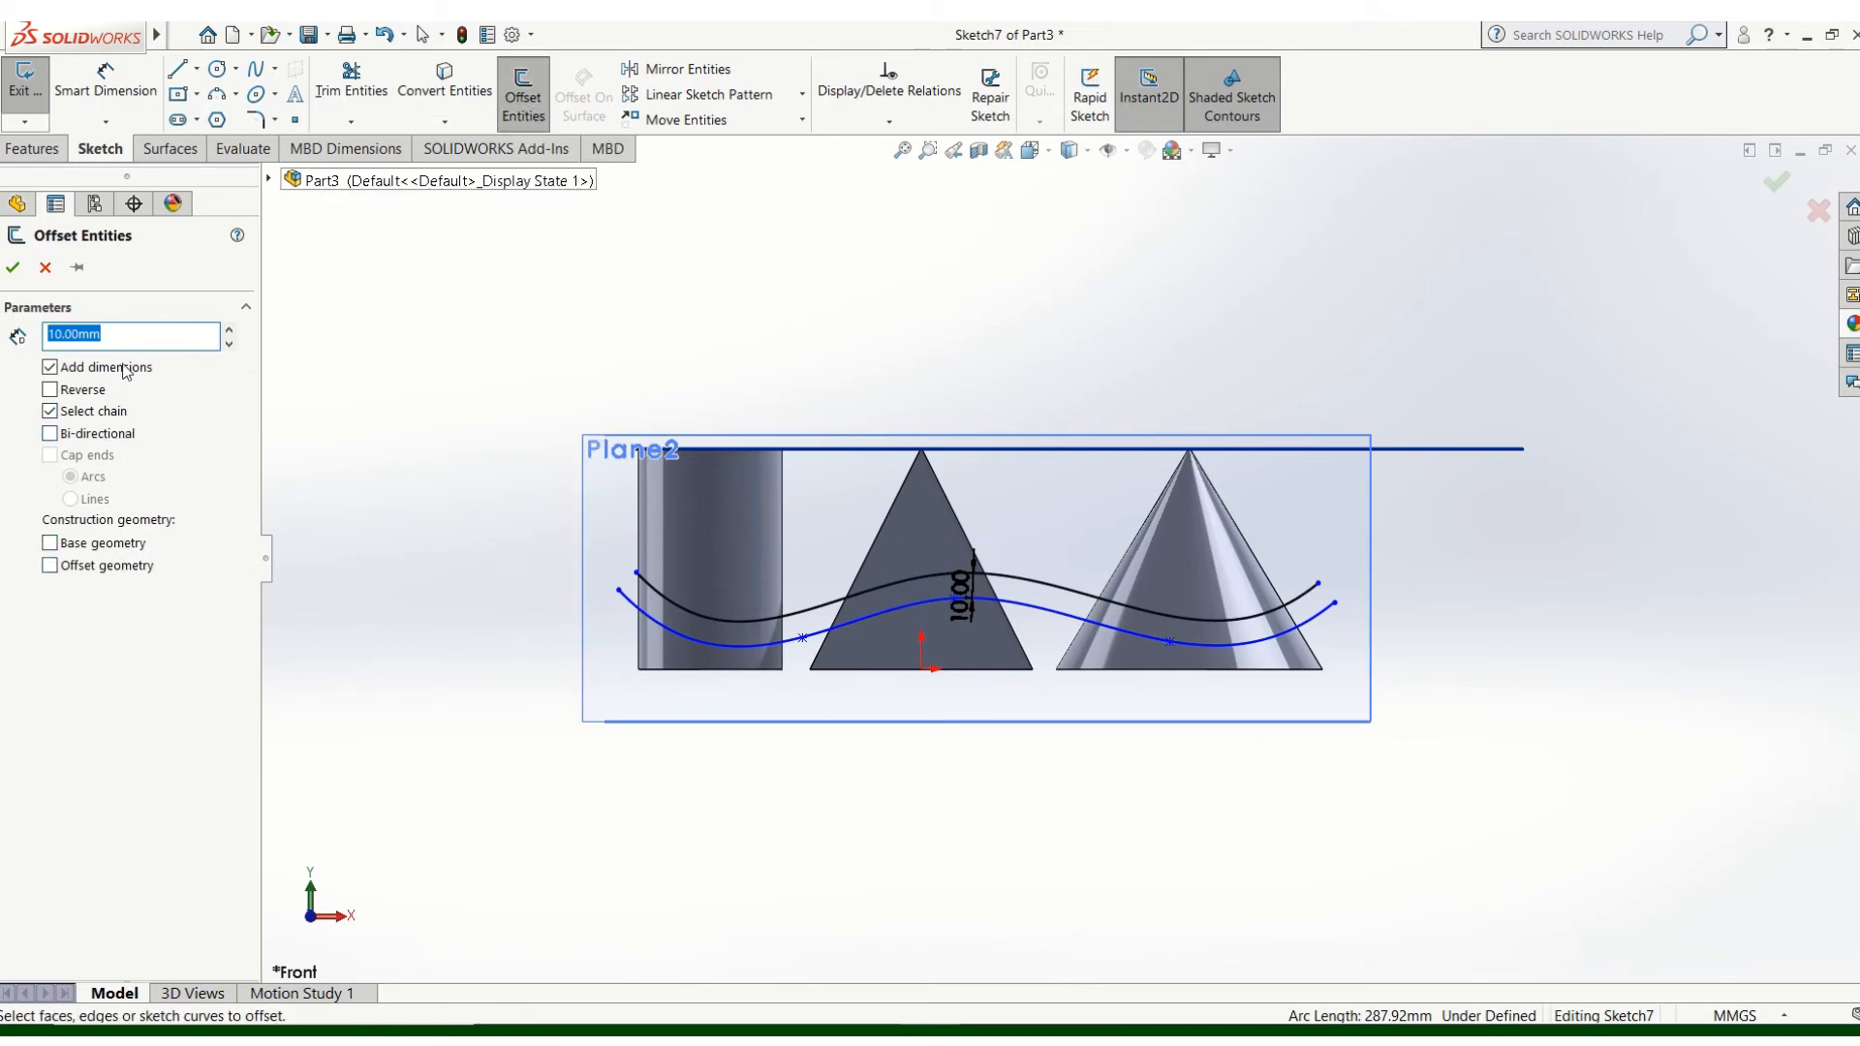
click(802, 612)
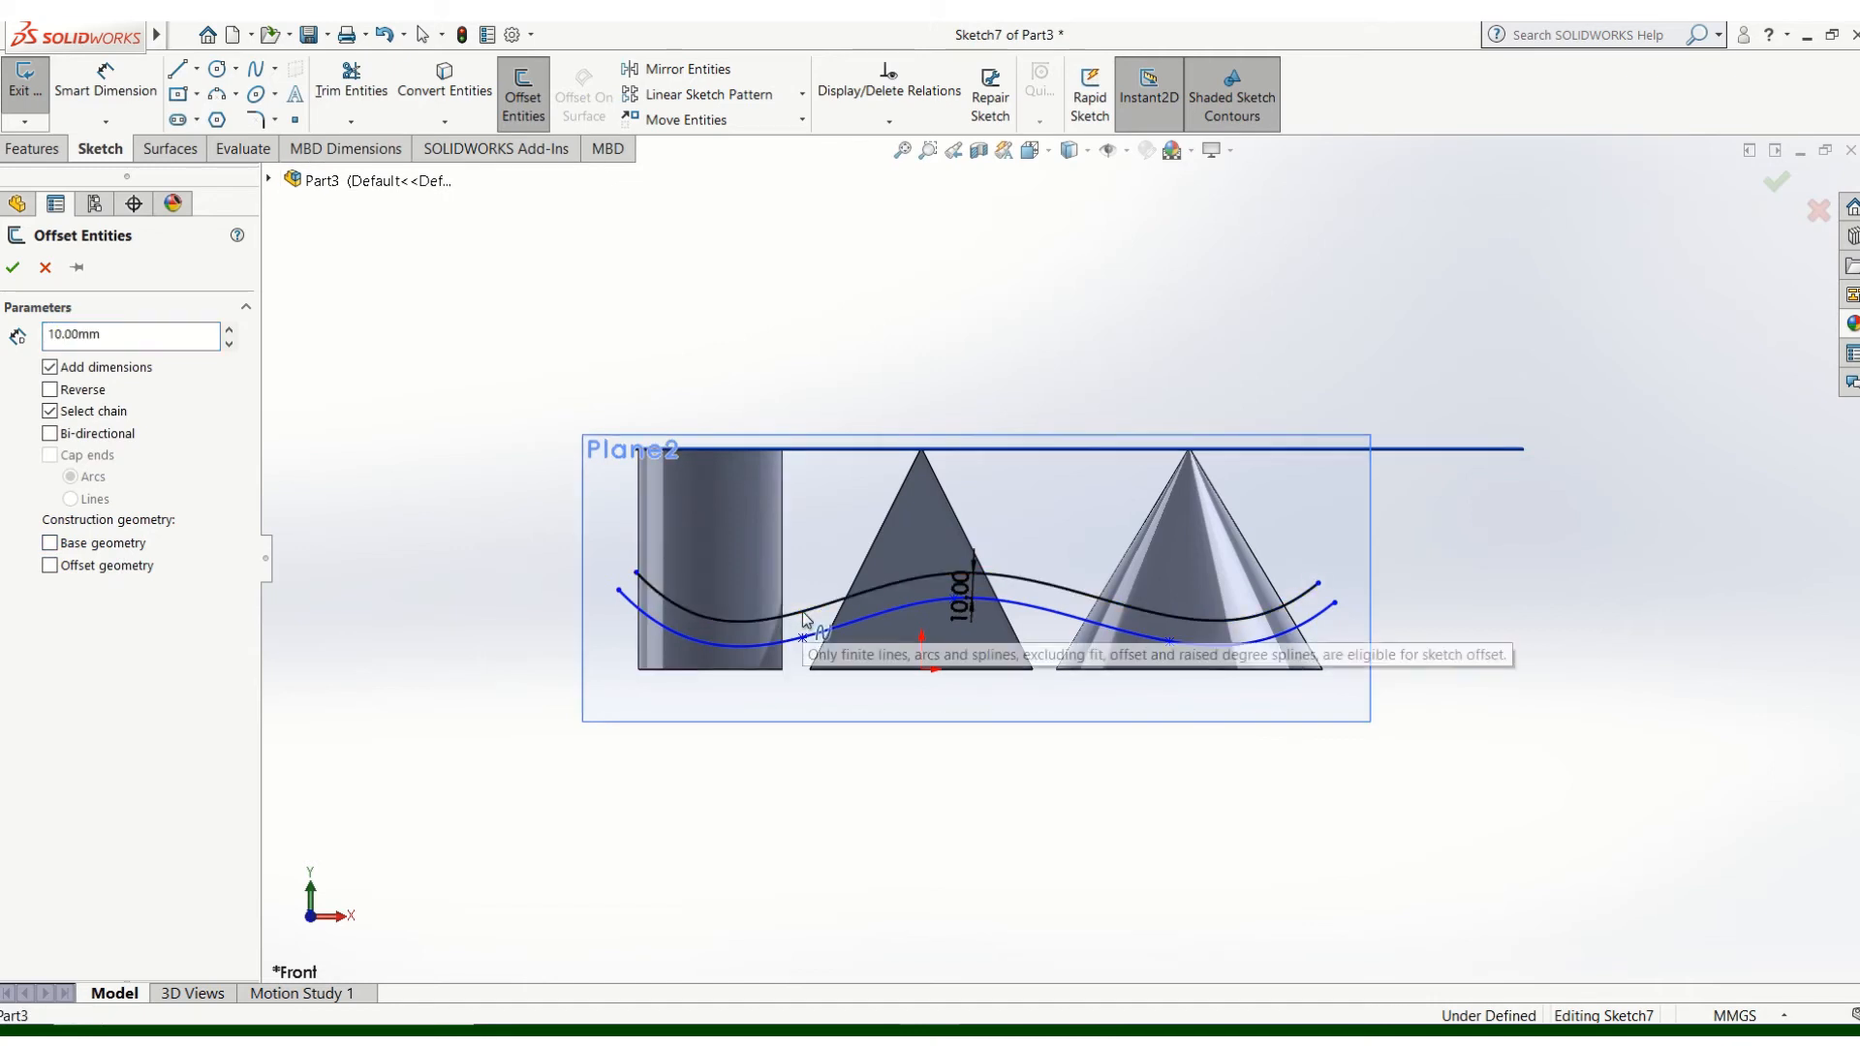
click(13, 269)
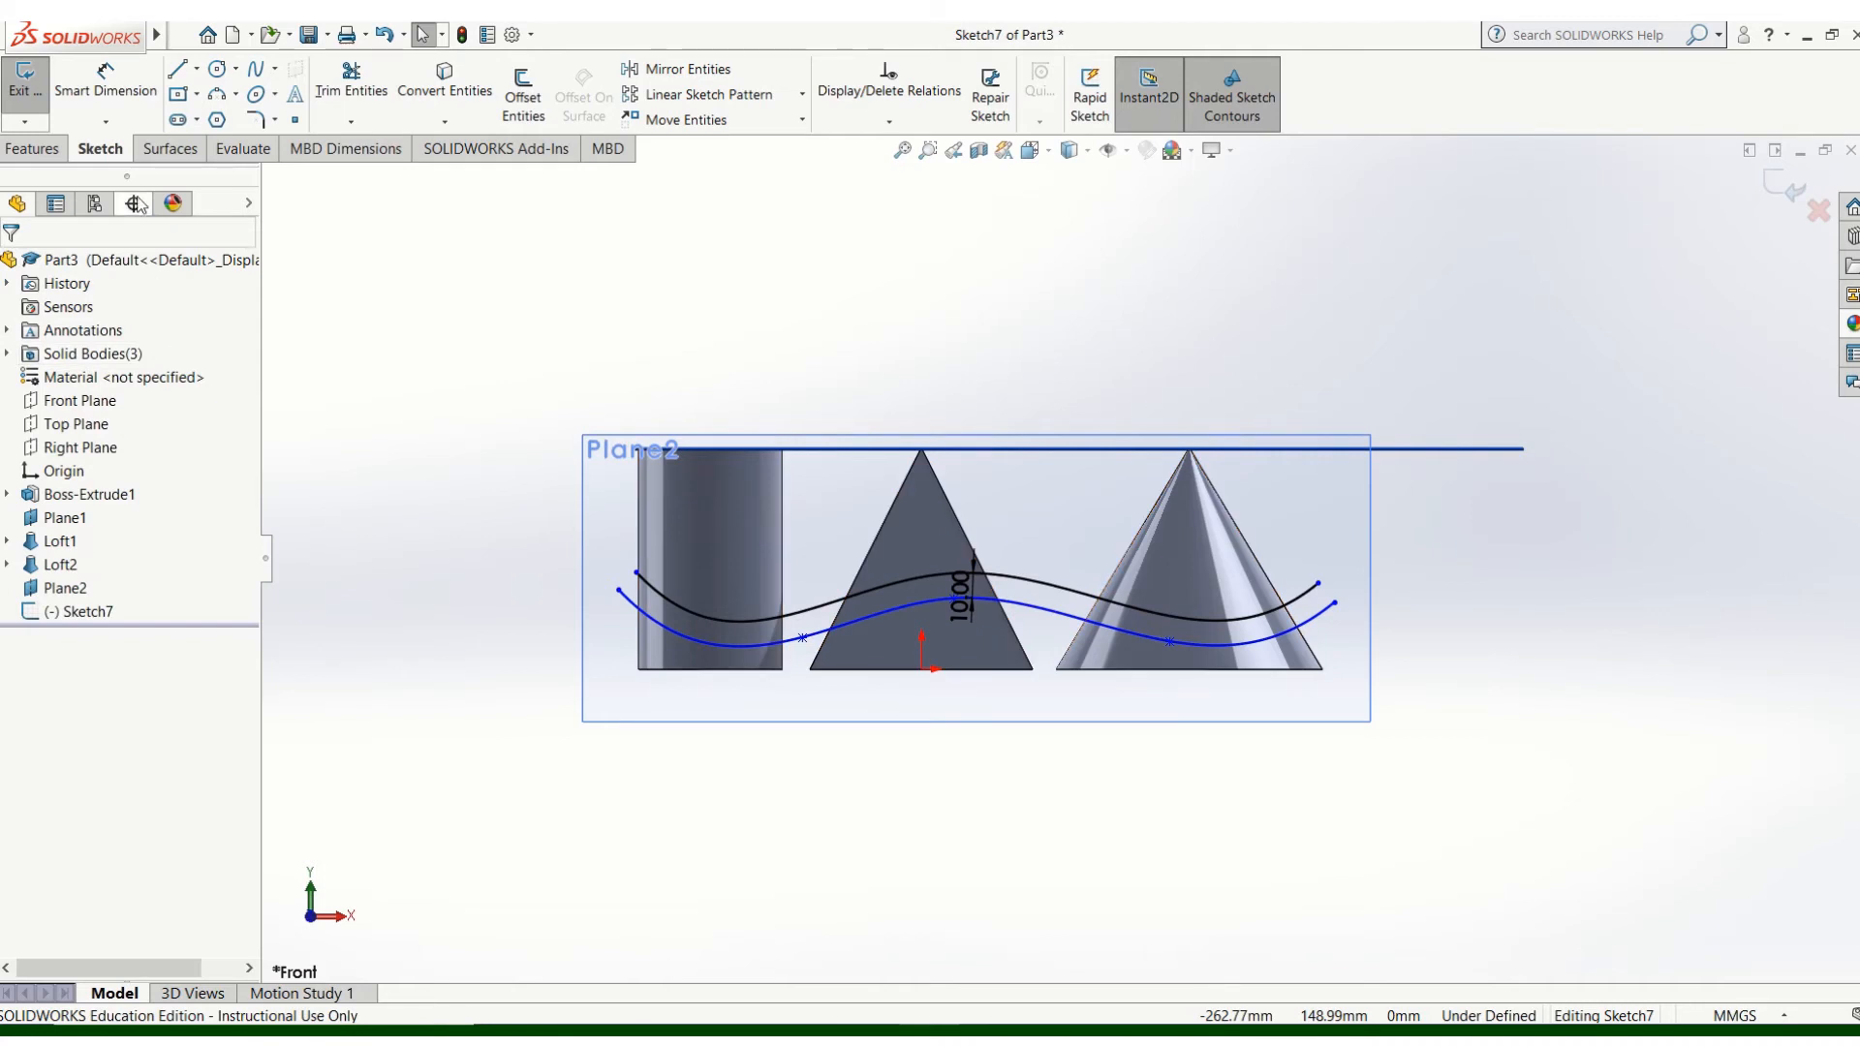
- Exit the sketch and move the upper spline's end beside the cylinder outward to about X -123.6 mm, Y 49 mm
click(462, 35)
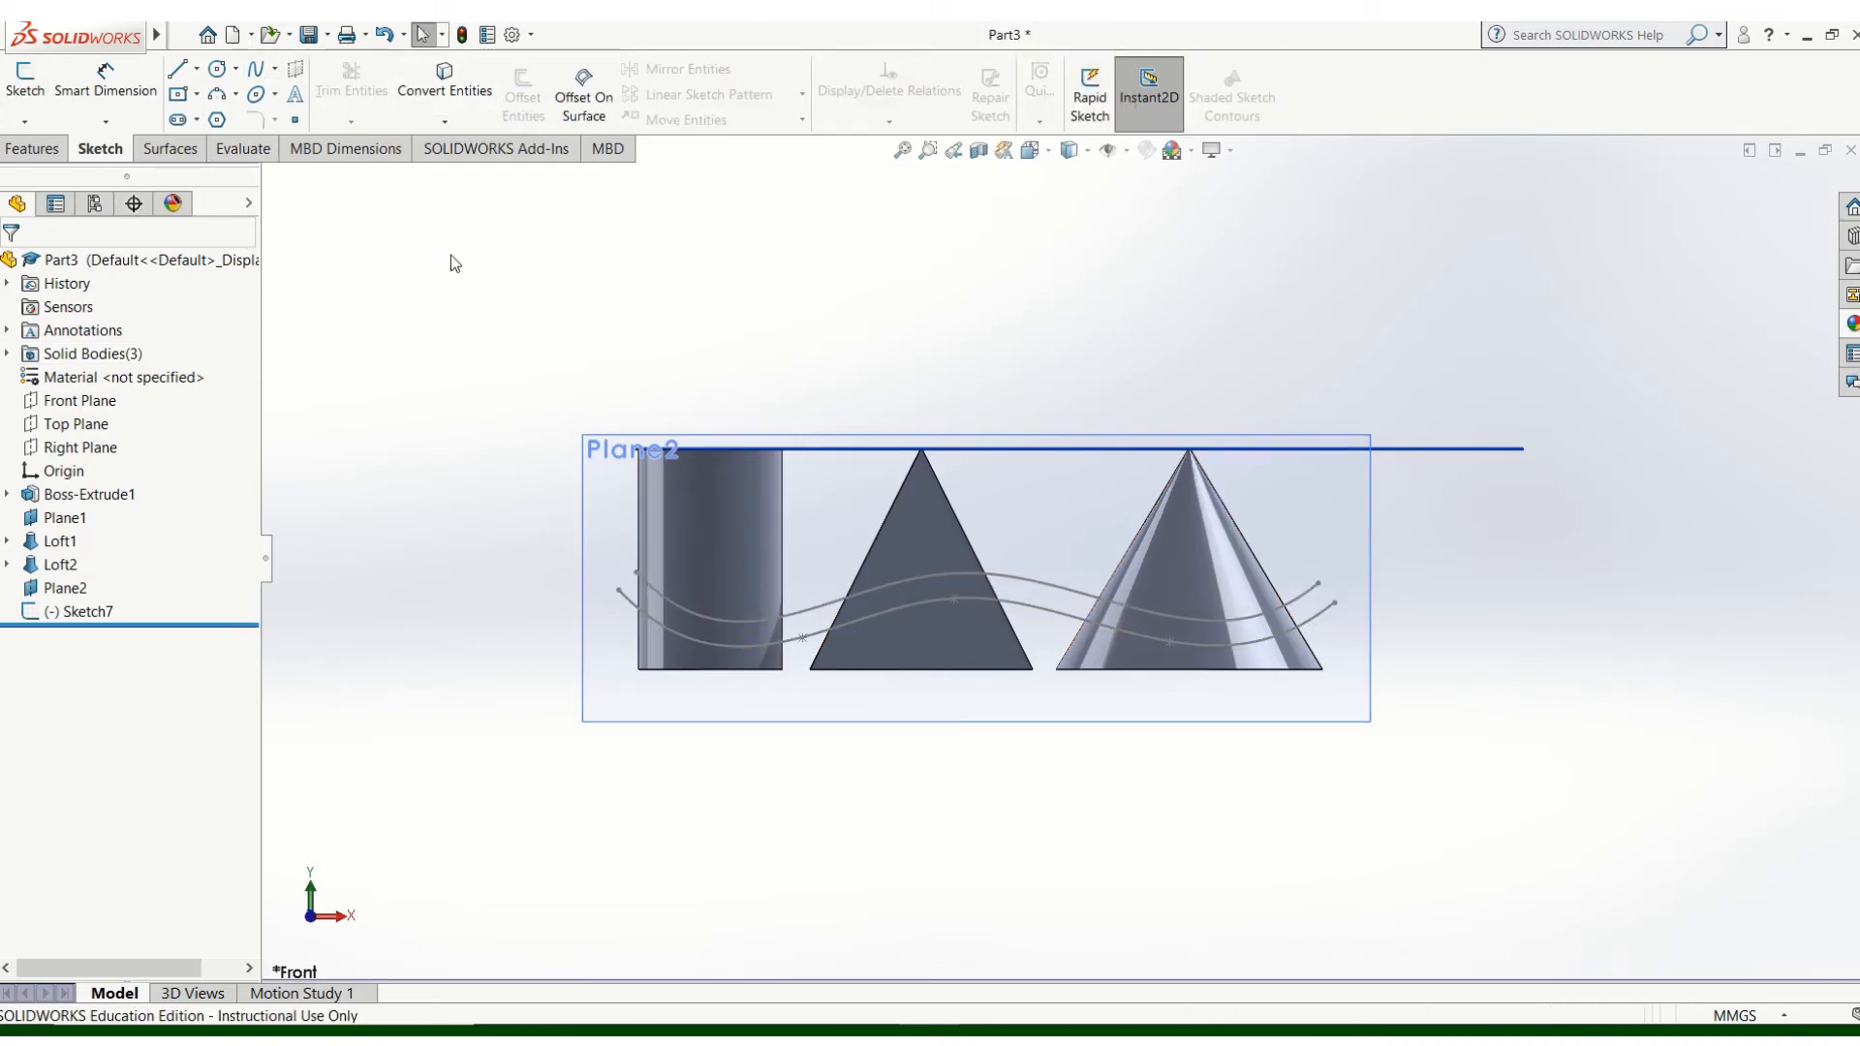
double_click(631, 571)
drag(614, 548, 614, 547)
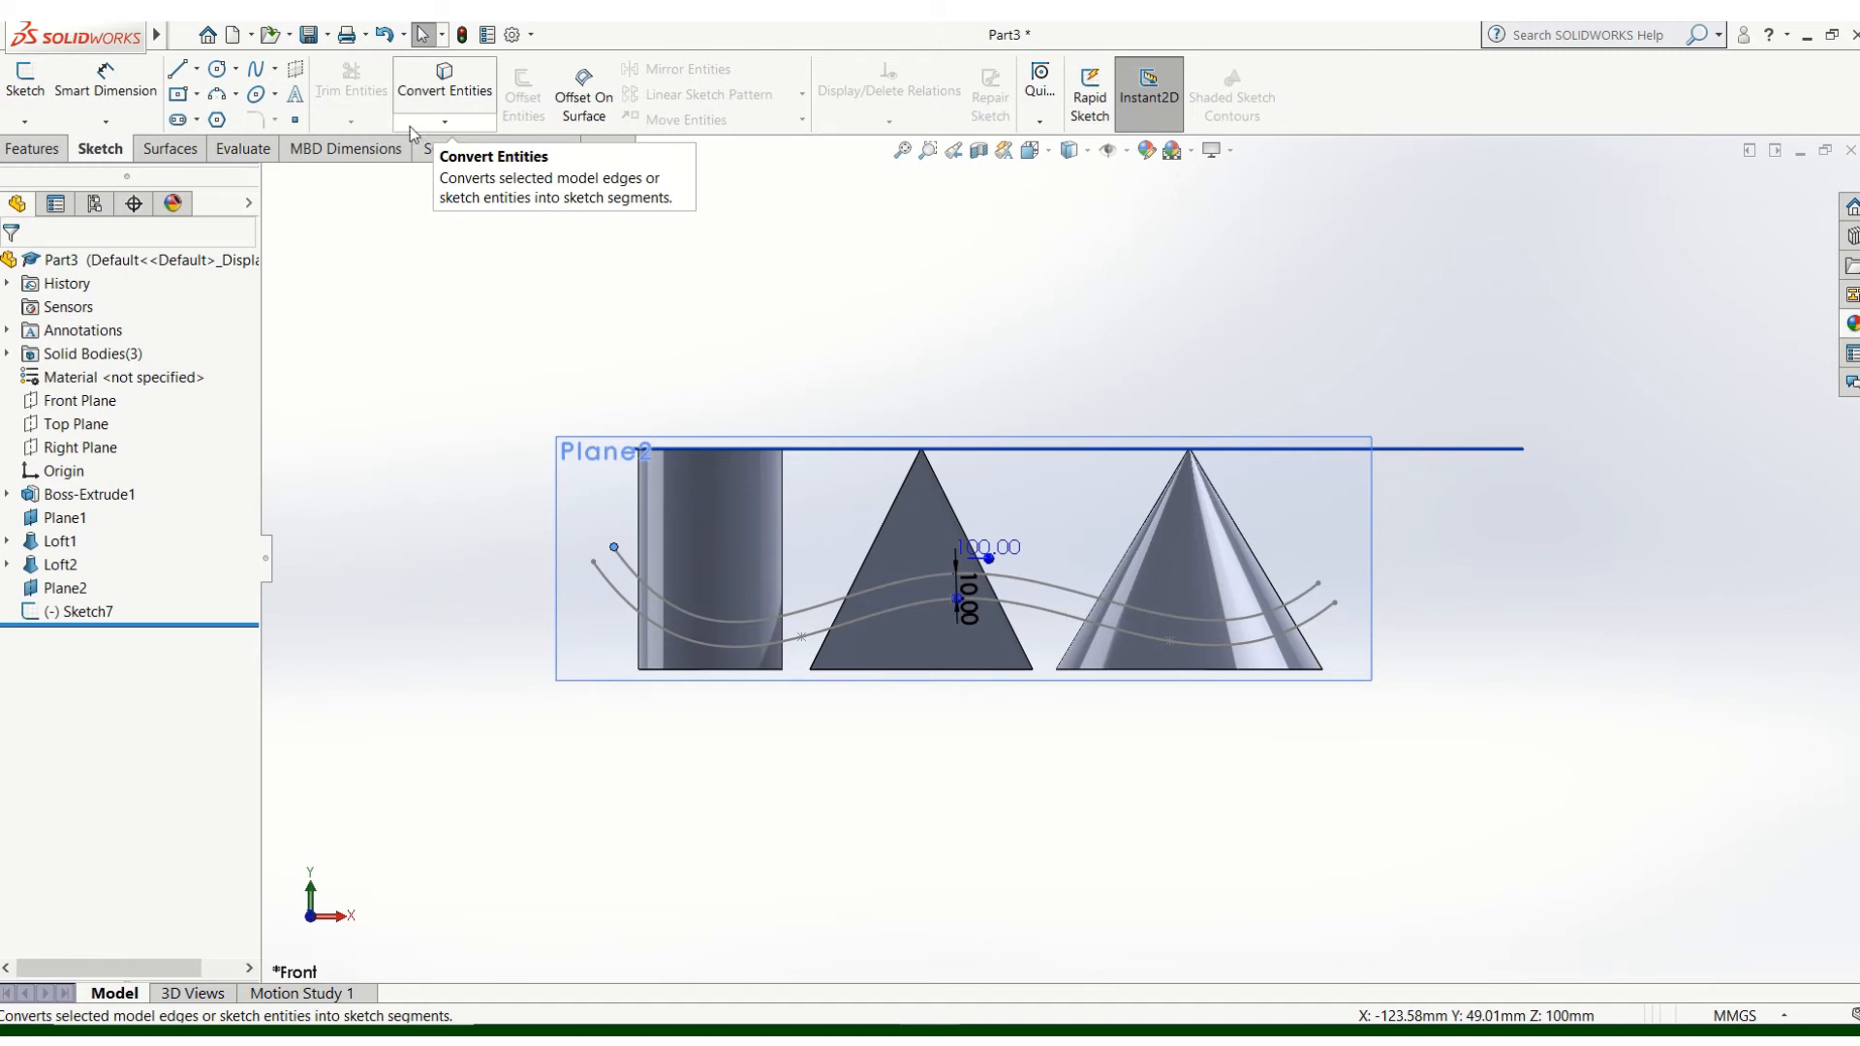
- Start a Split using the spline sketch as the trim tool and cut all bodies
click(35, 148)
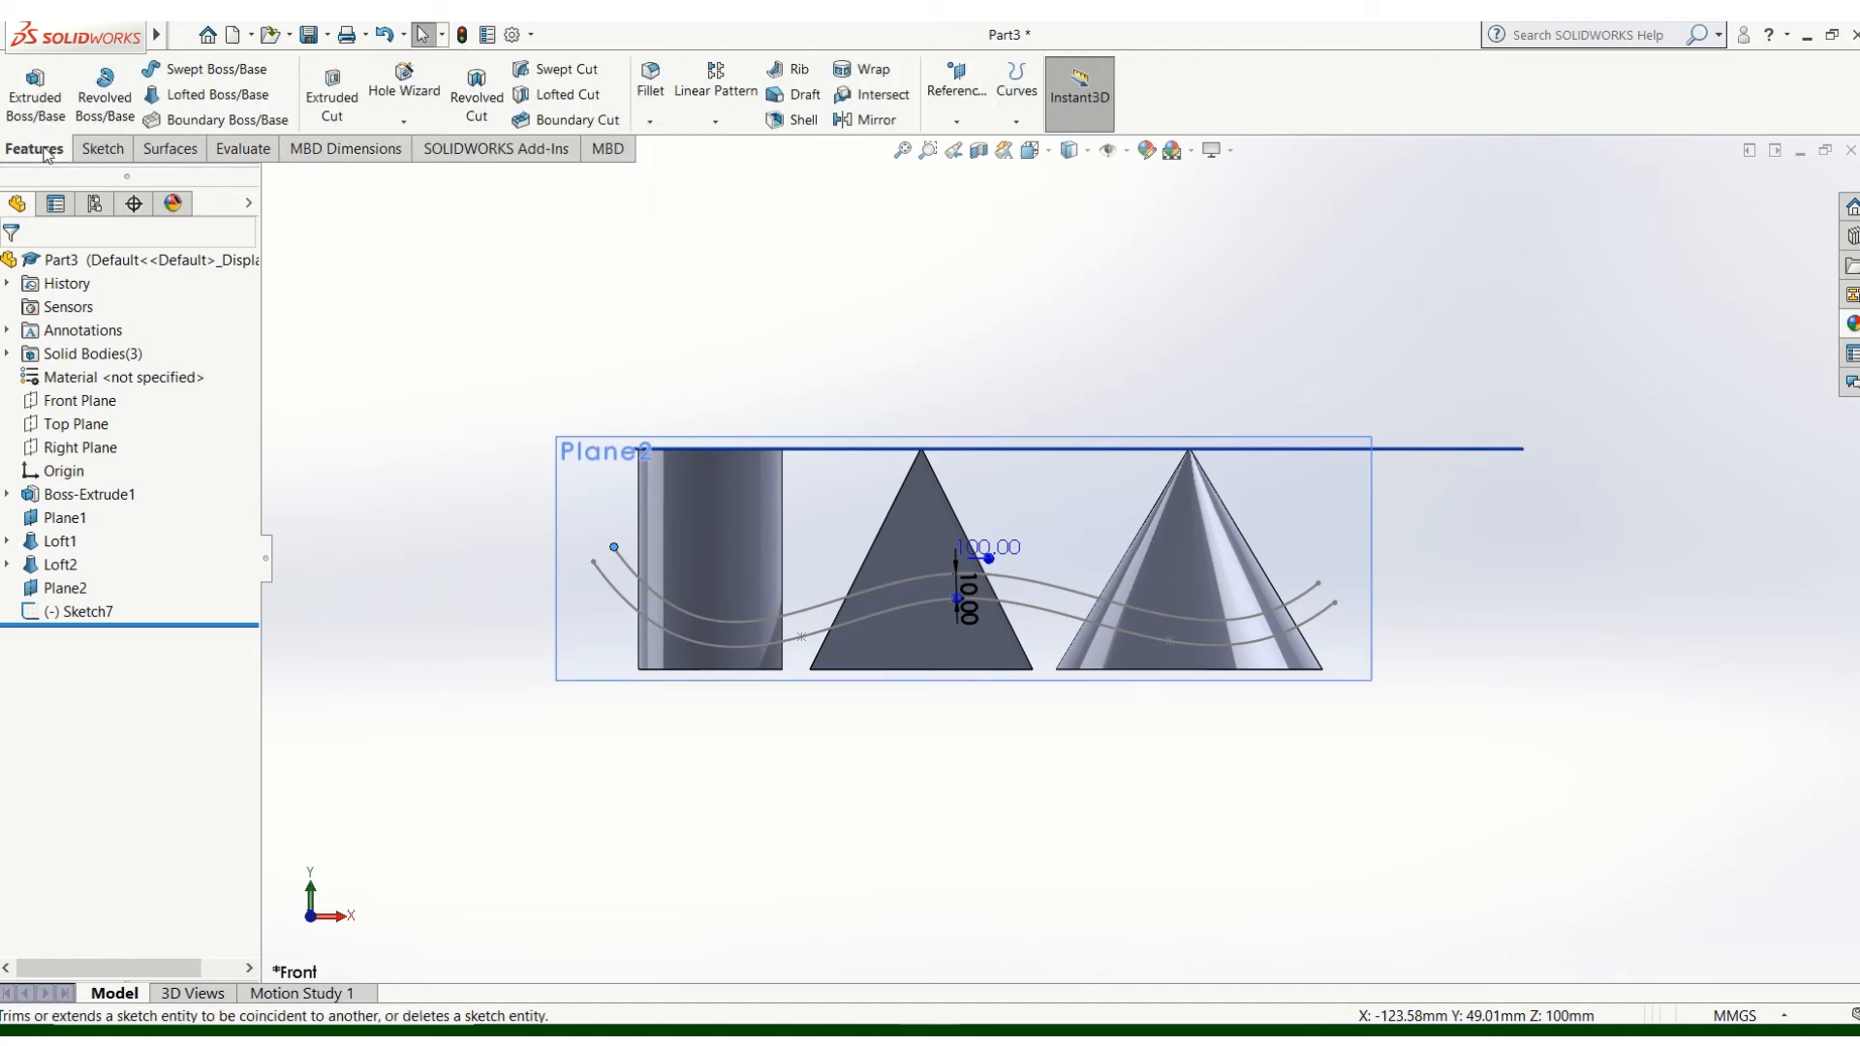
click(183, 34)
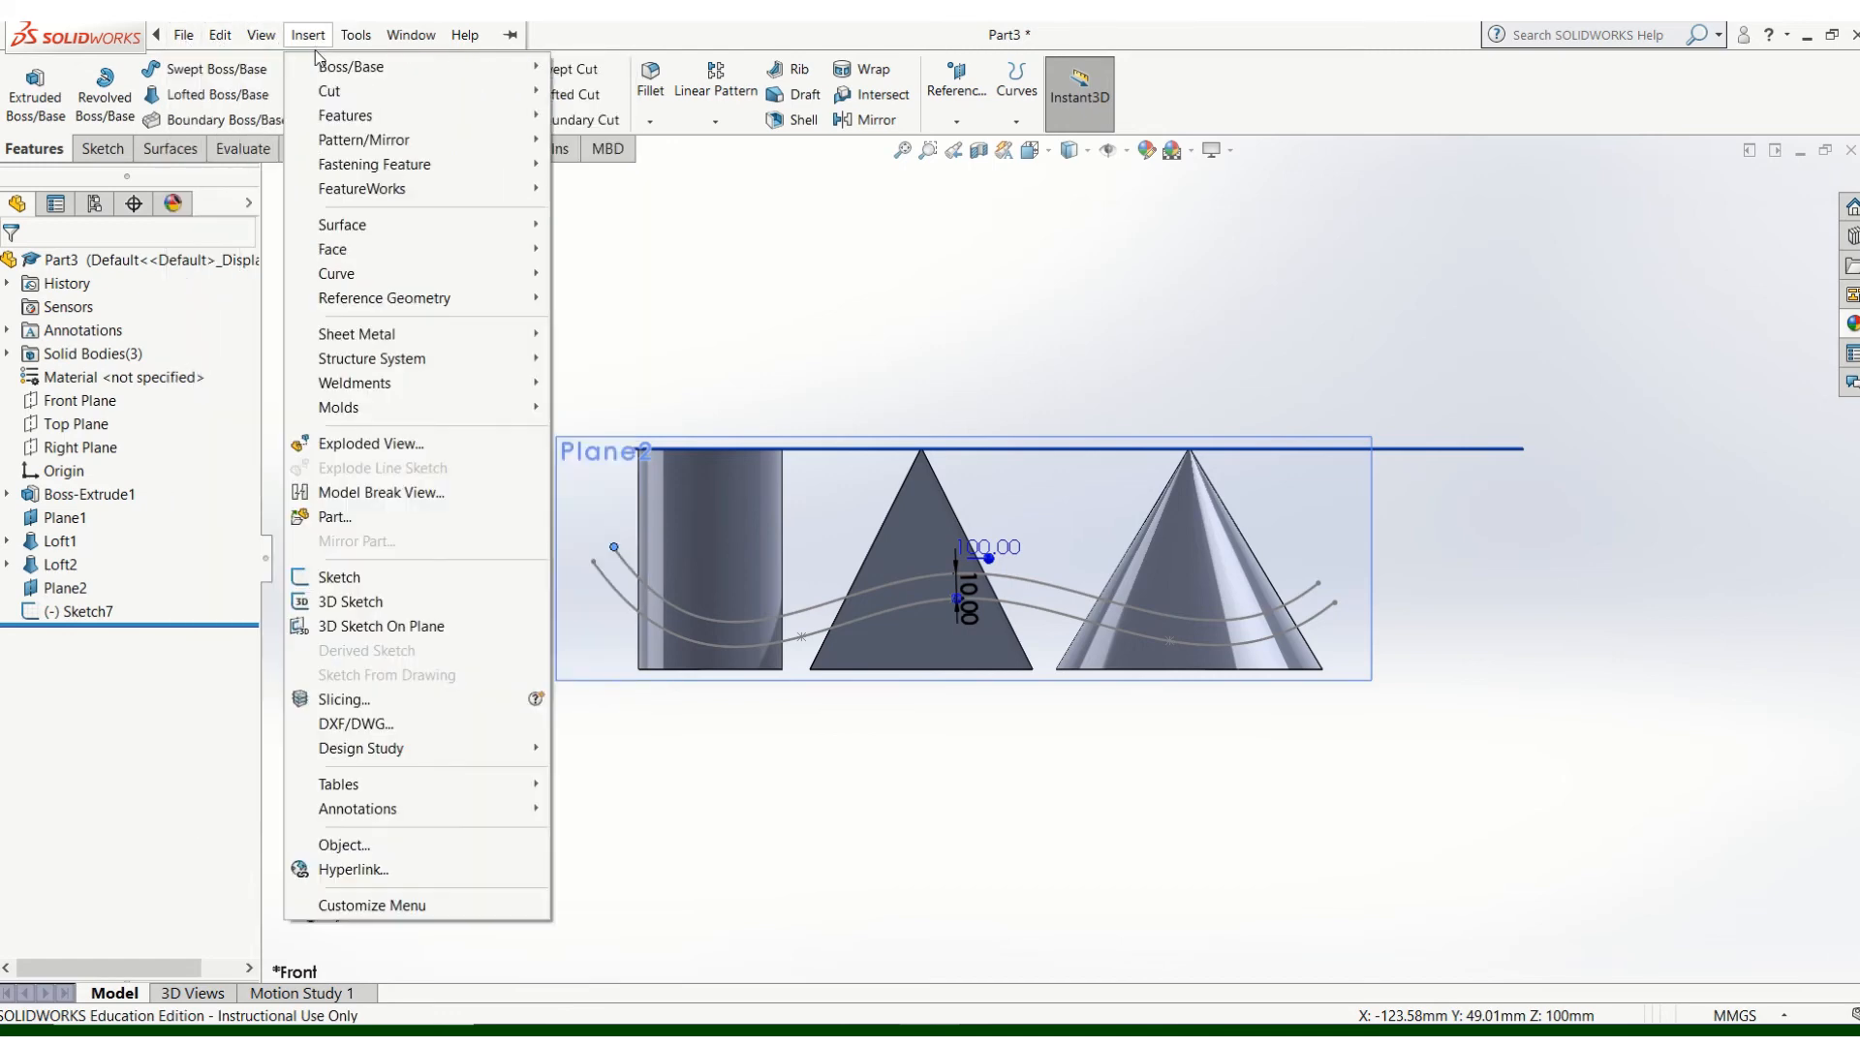
mouse_move(367, 121)
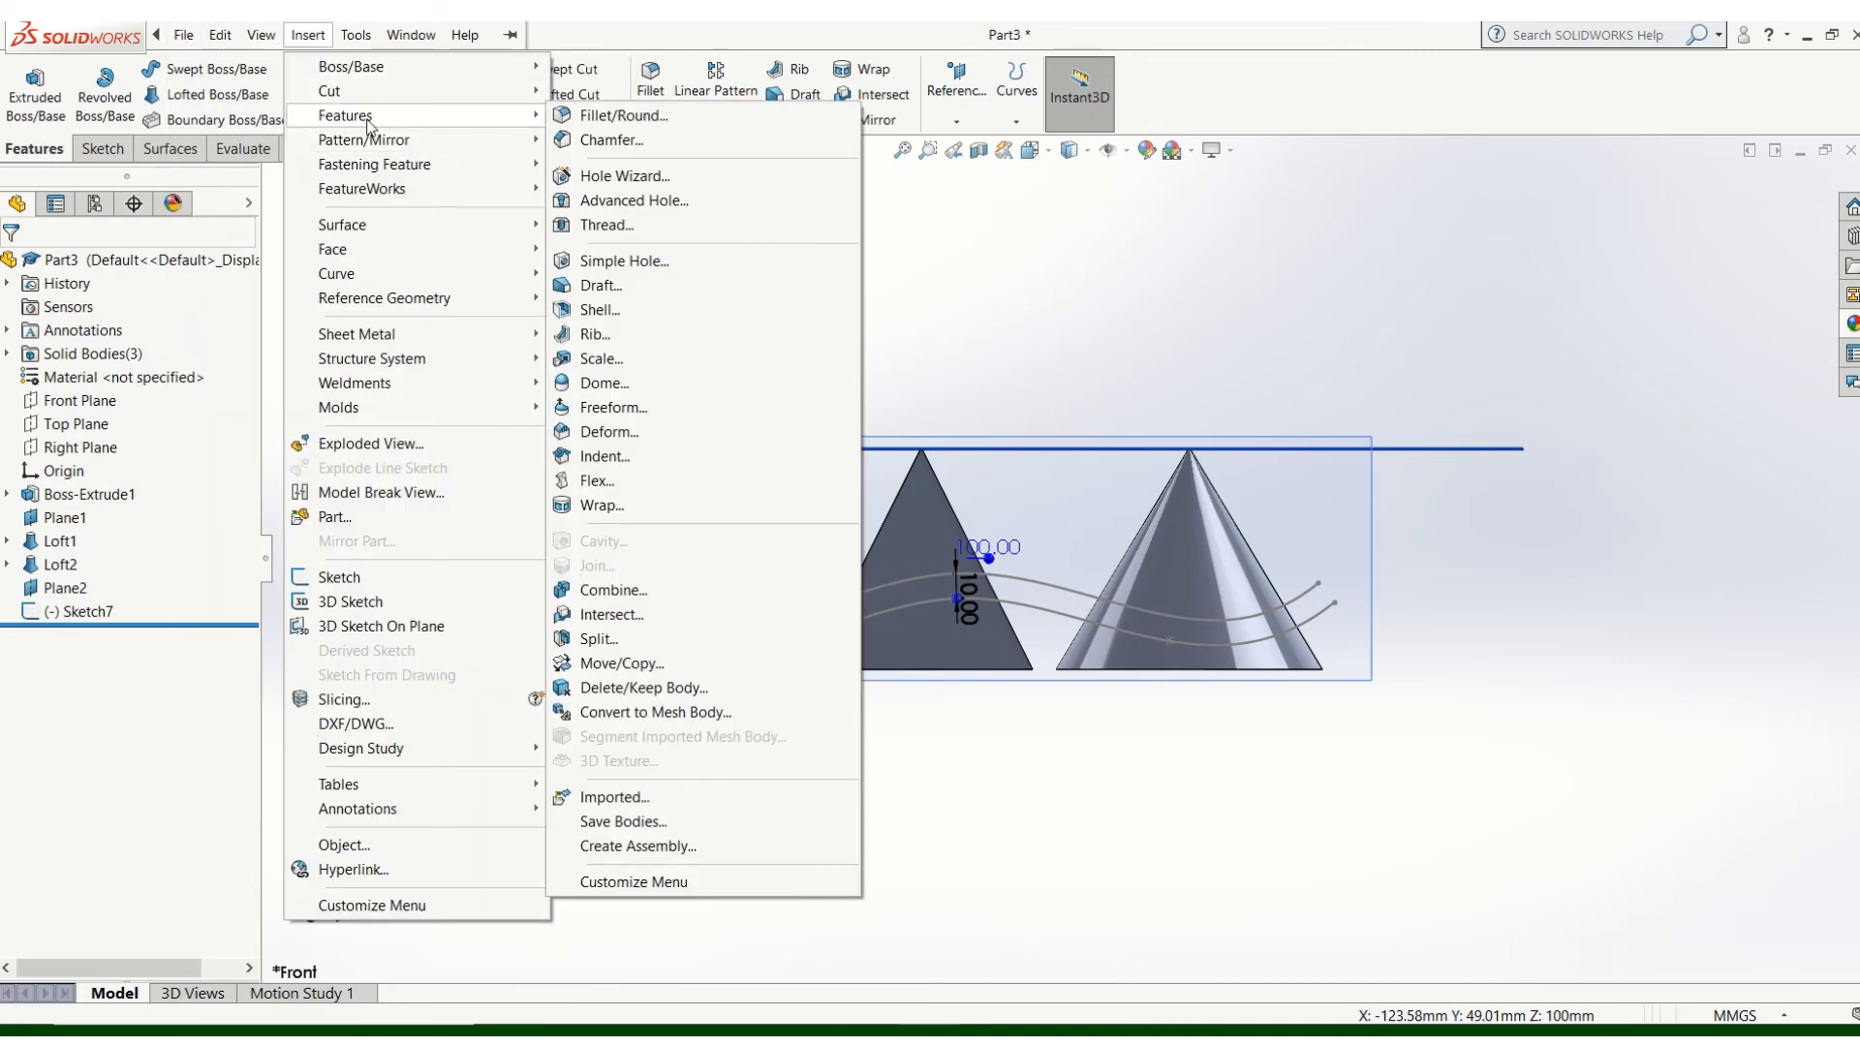
click(616, 641)
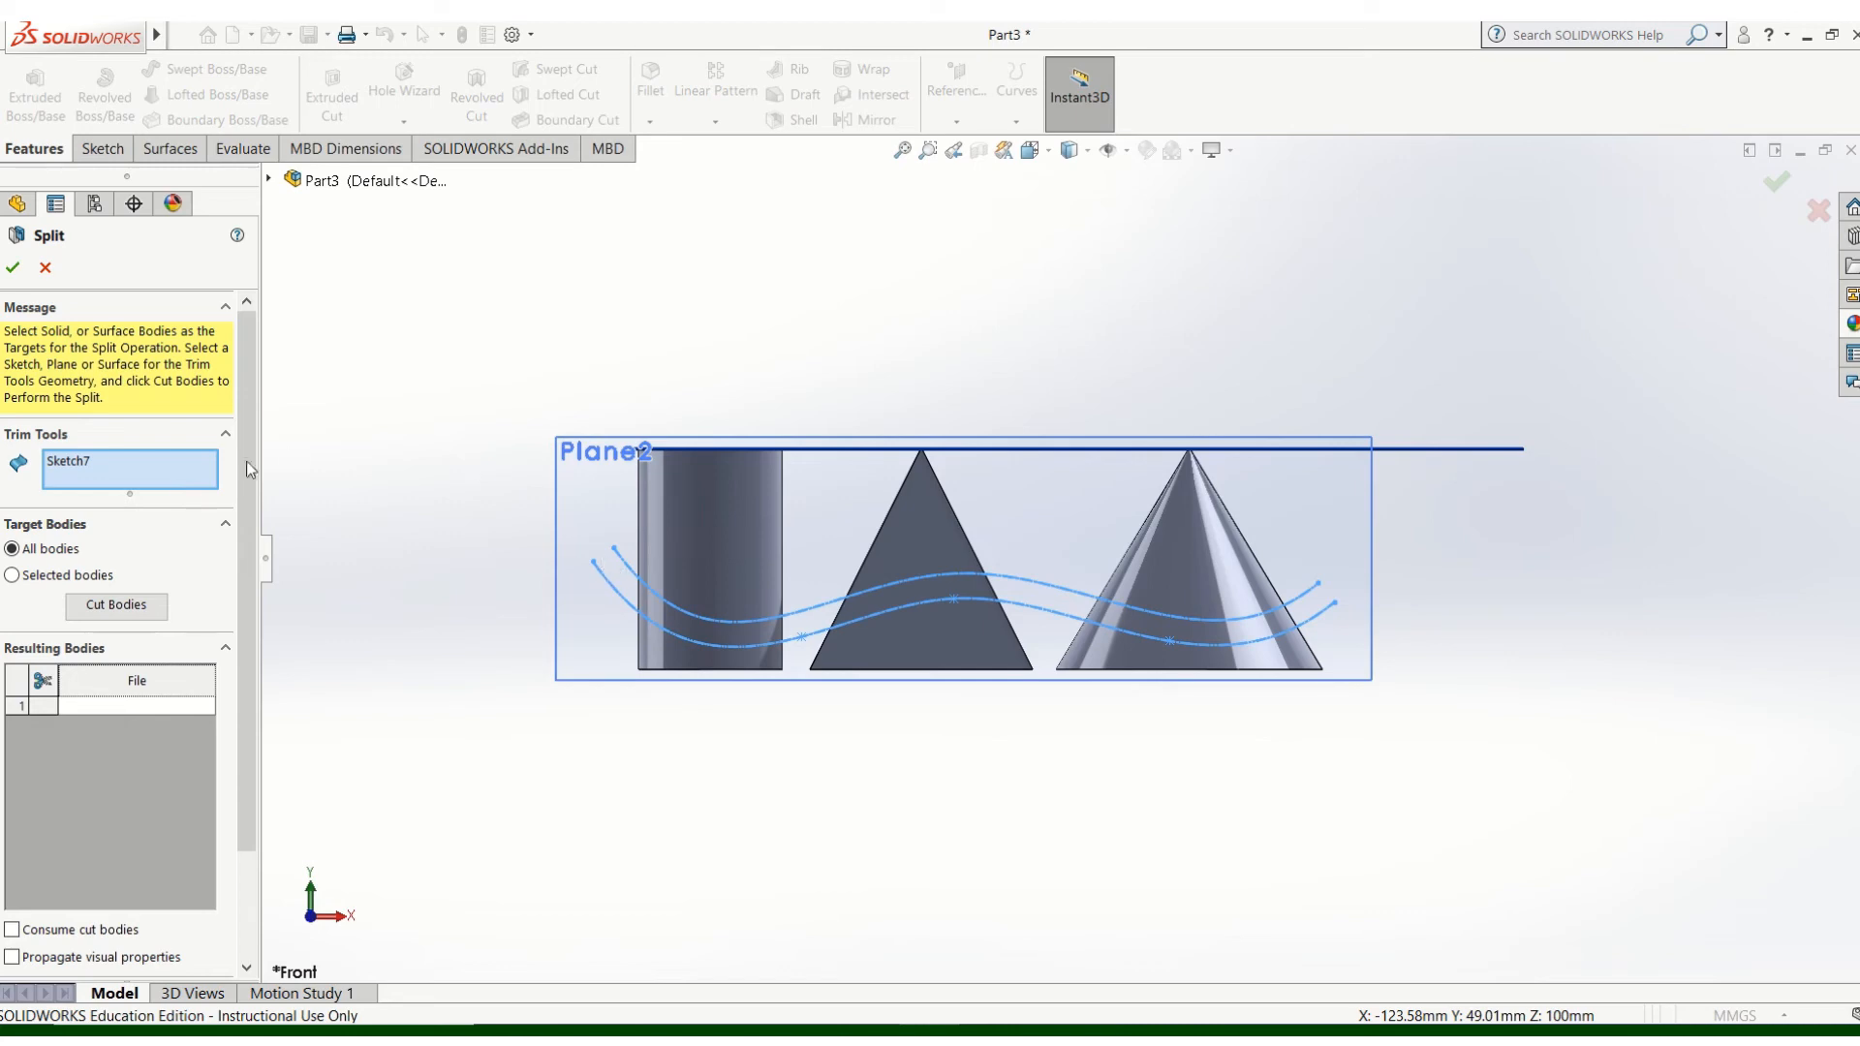
click(106, 611)
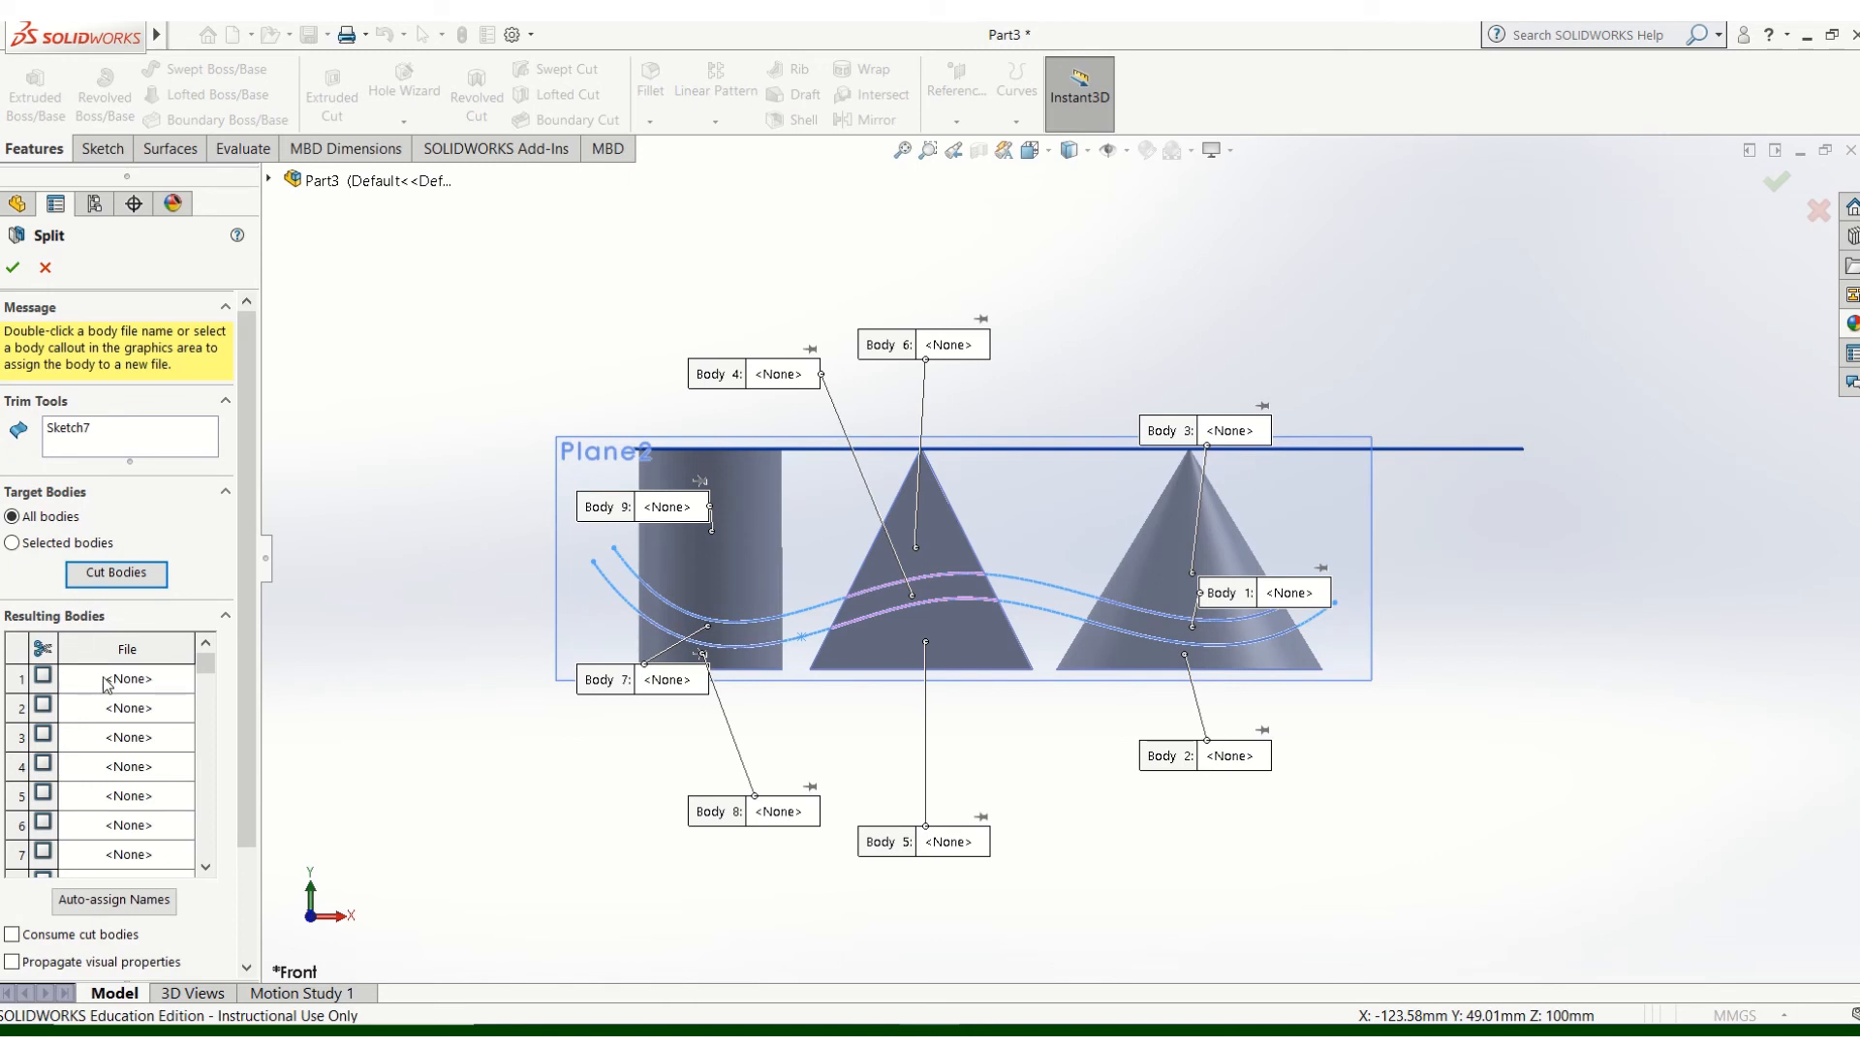
- Include all nine resulting bodies, 1 through 9, in the split without consuming the cut bodies, and complete it
click(42, 676)
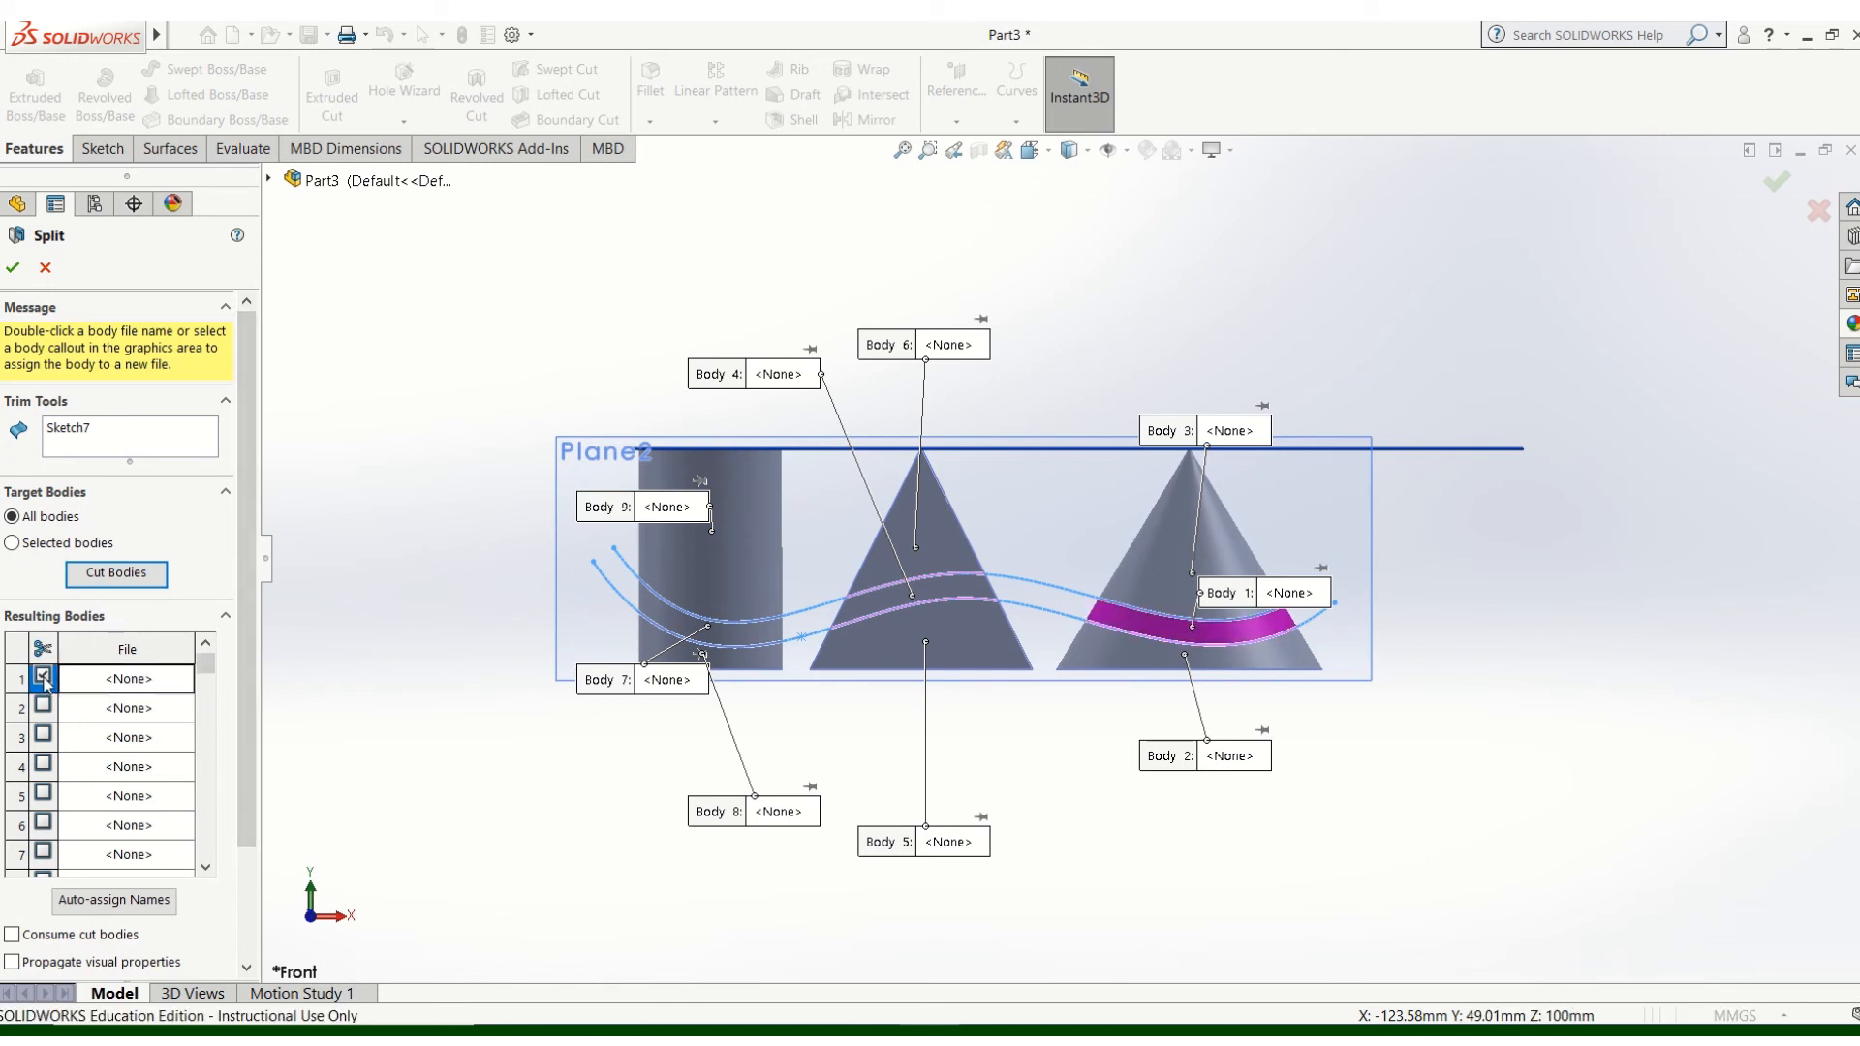
click(42, 705)
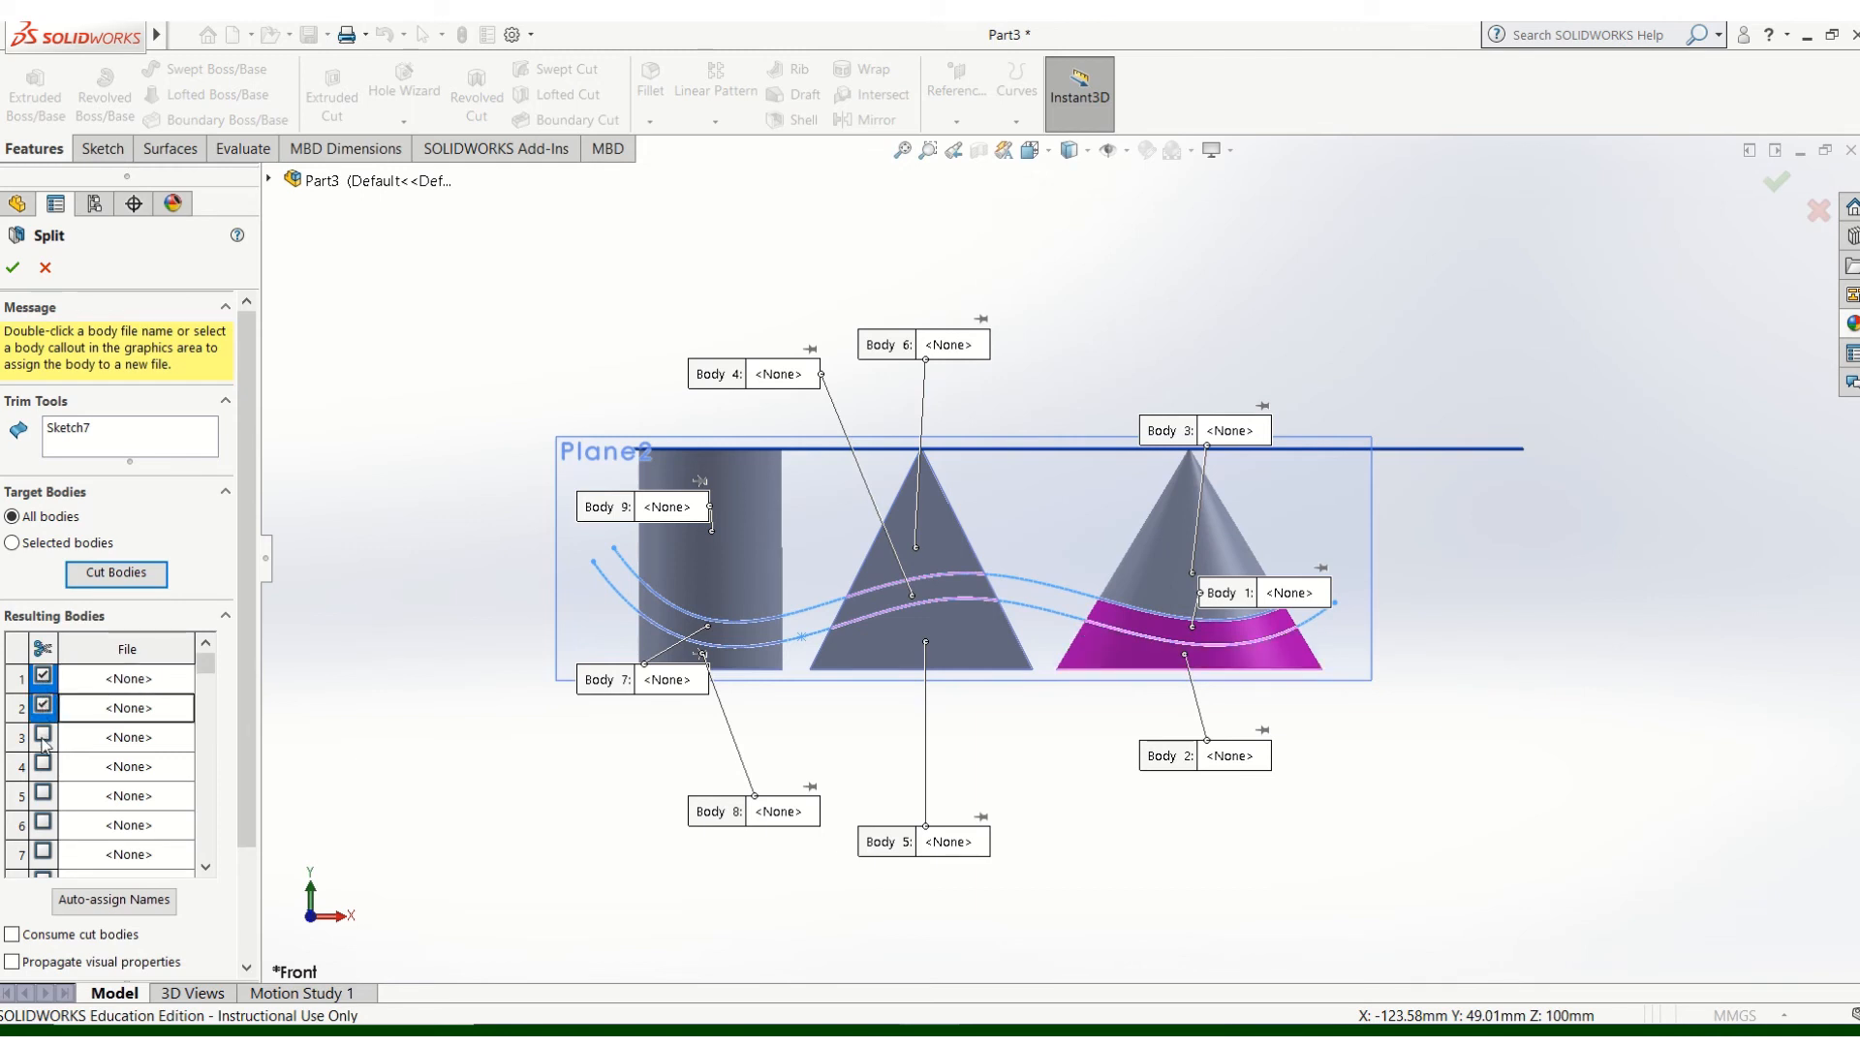
click(42, 735)
click(42, 764)
scroll(52, 750, down, 2)
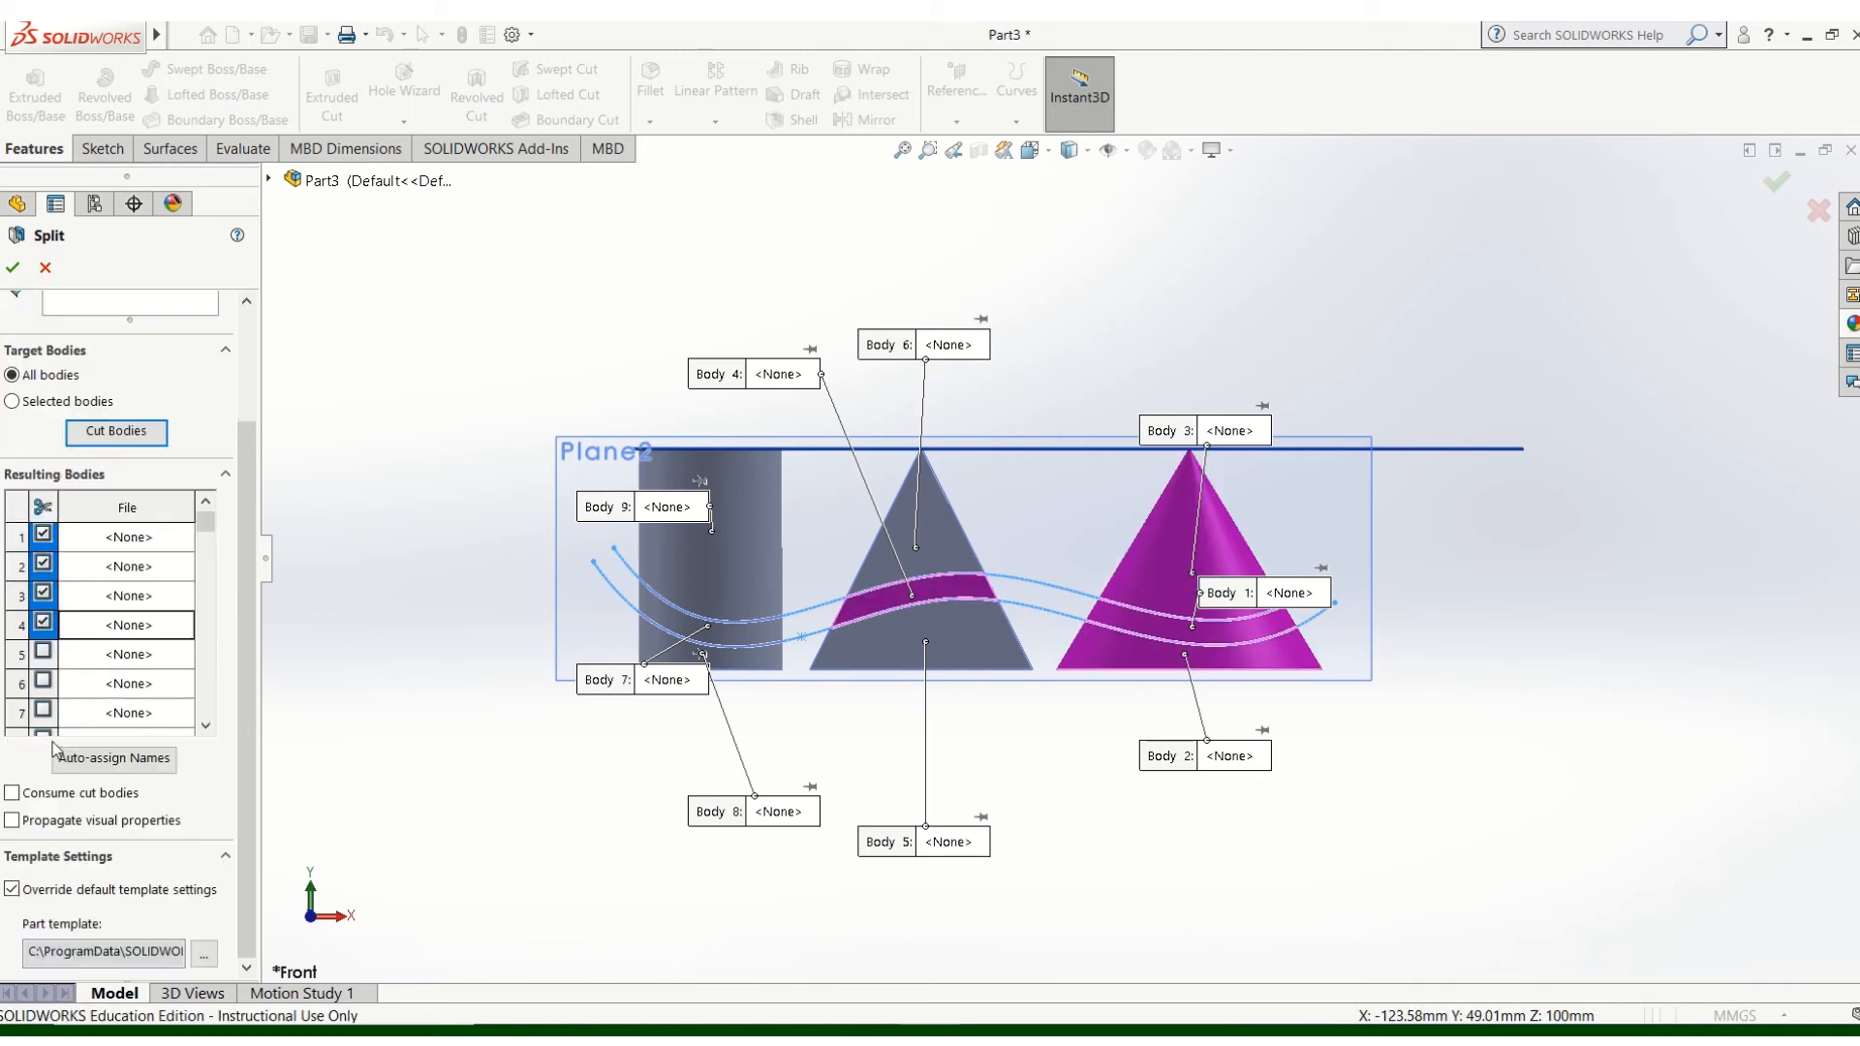
click(43, 655)
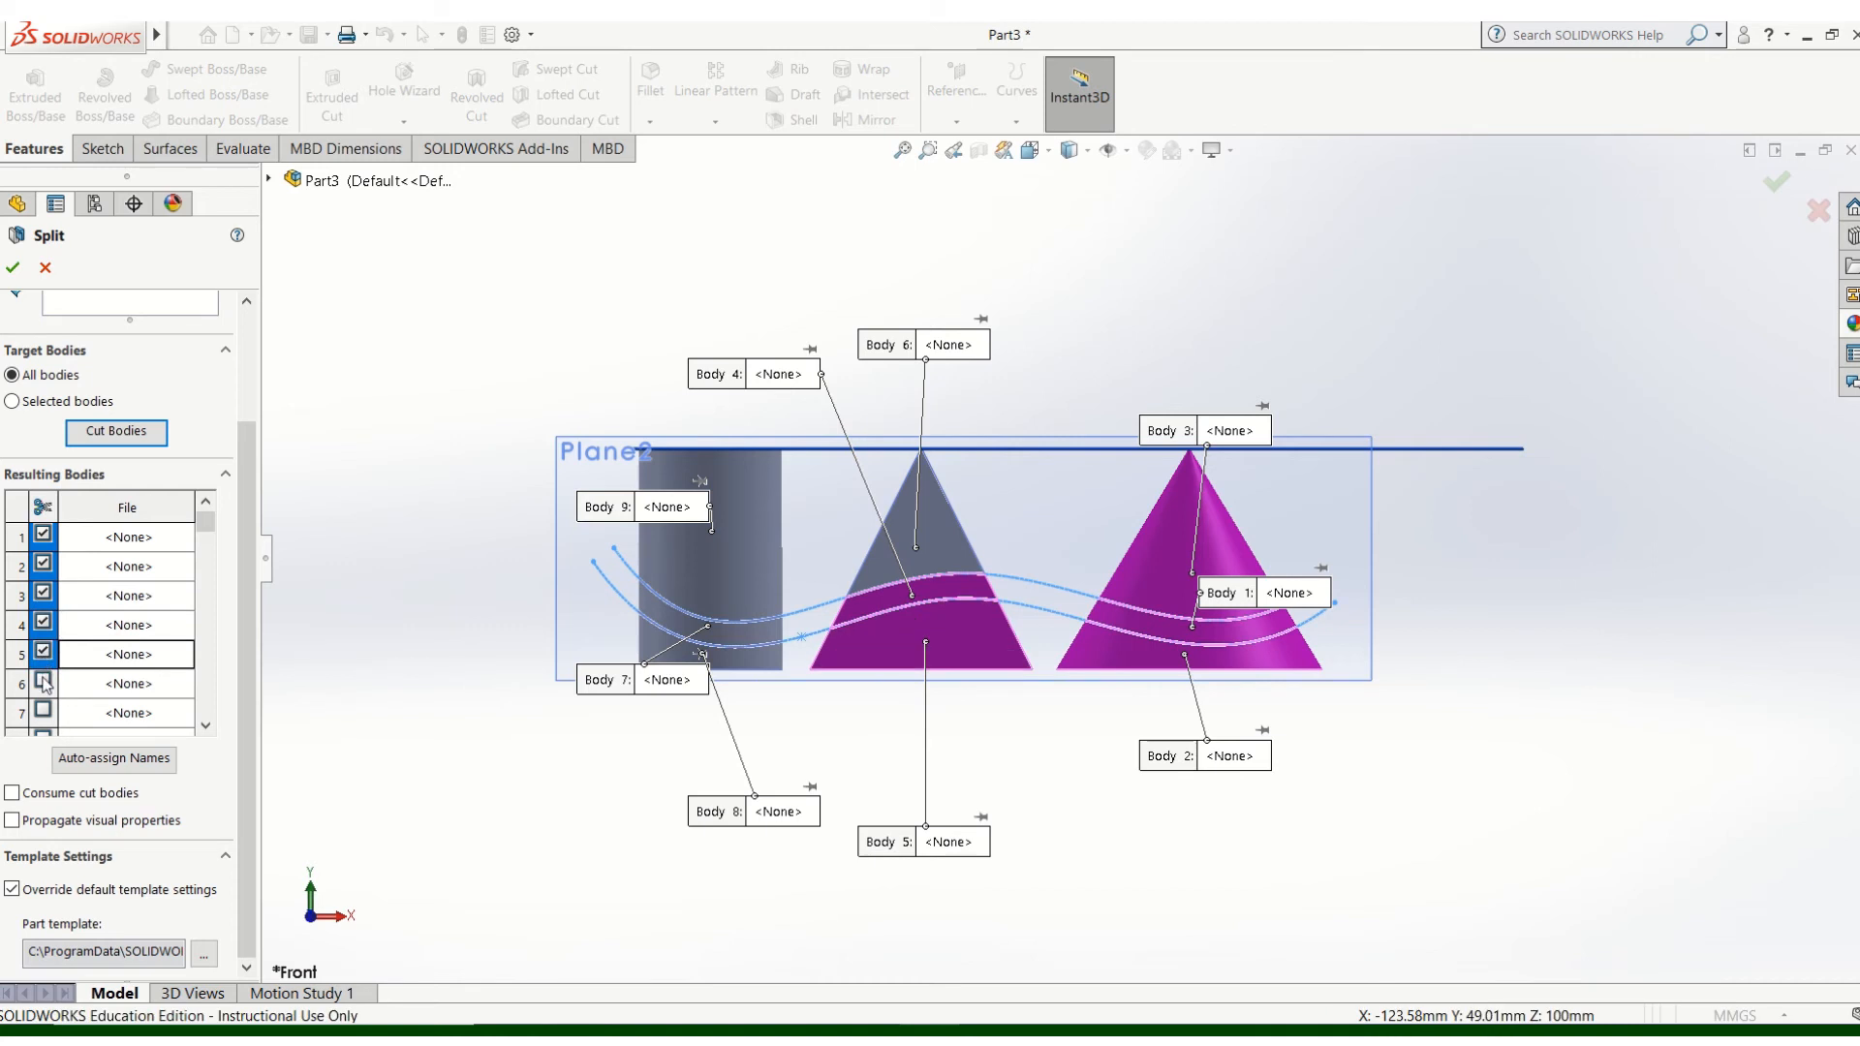
click(43, 683)
click(42, 710)
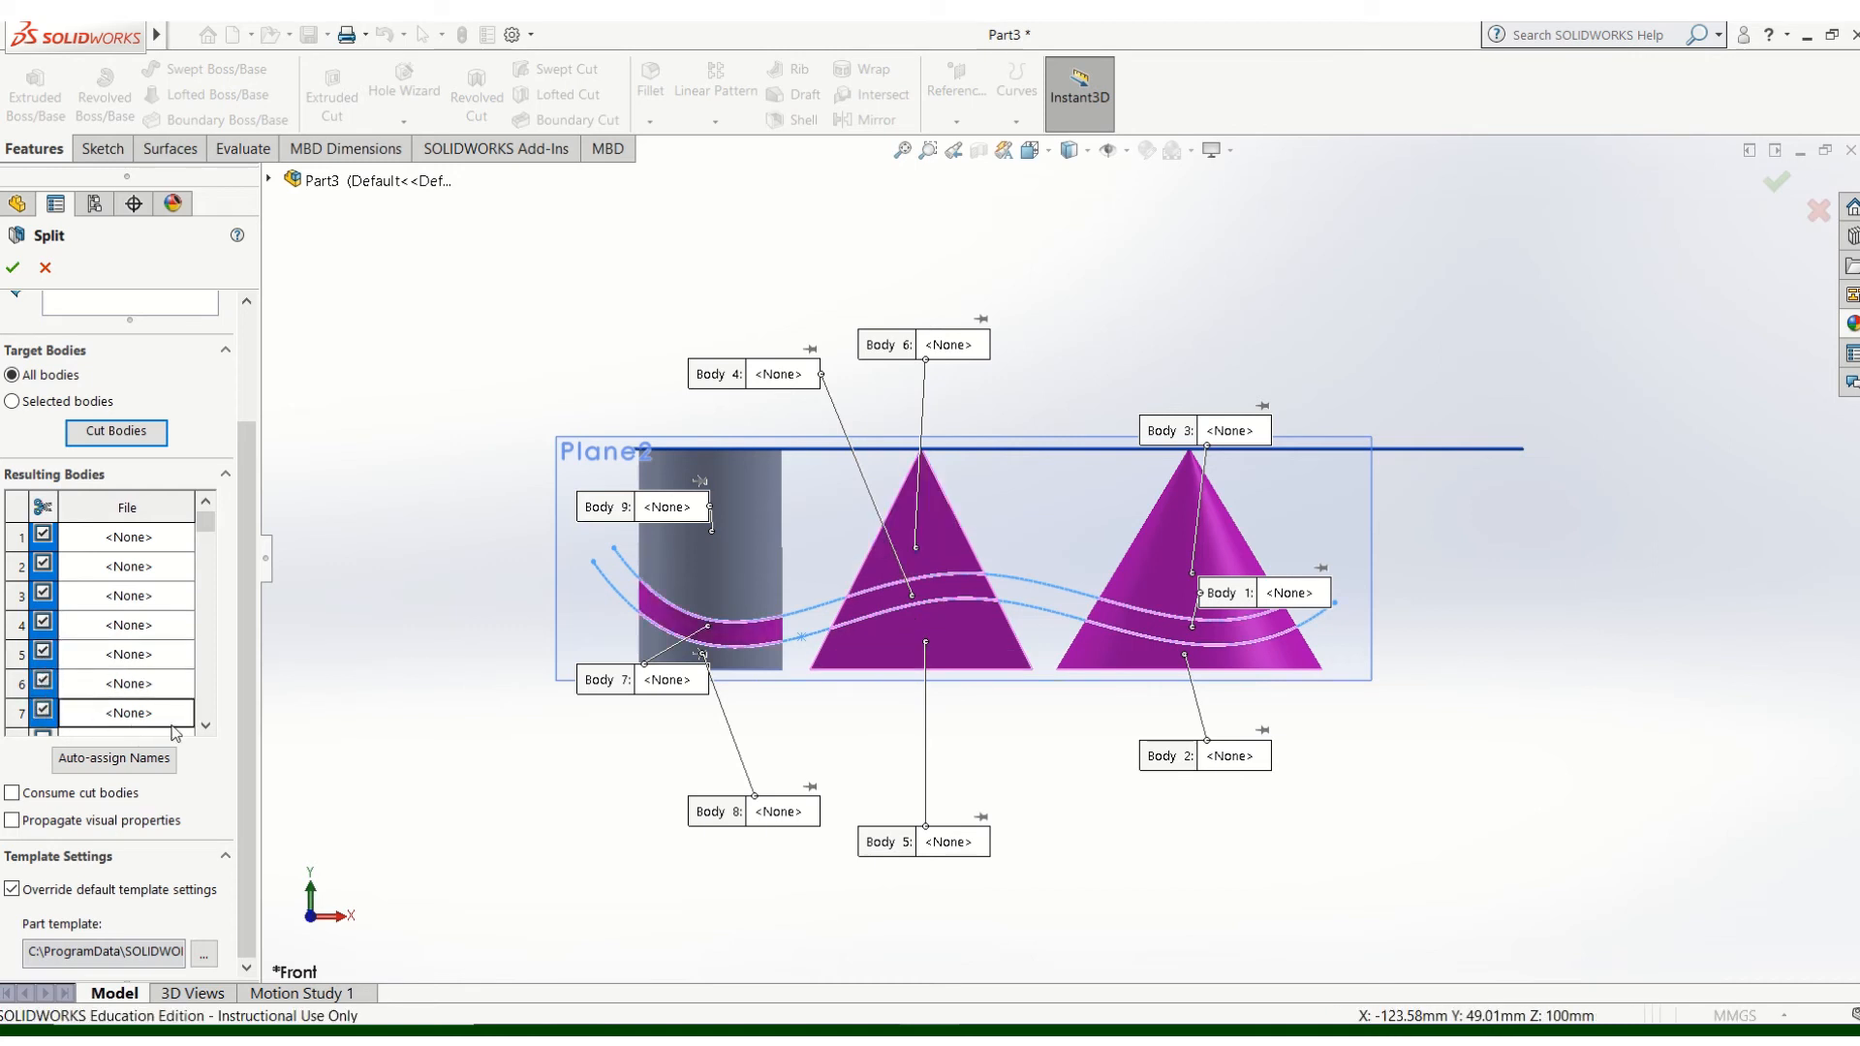
click(206, 725)
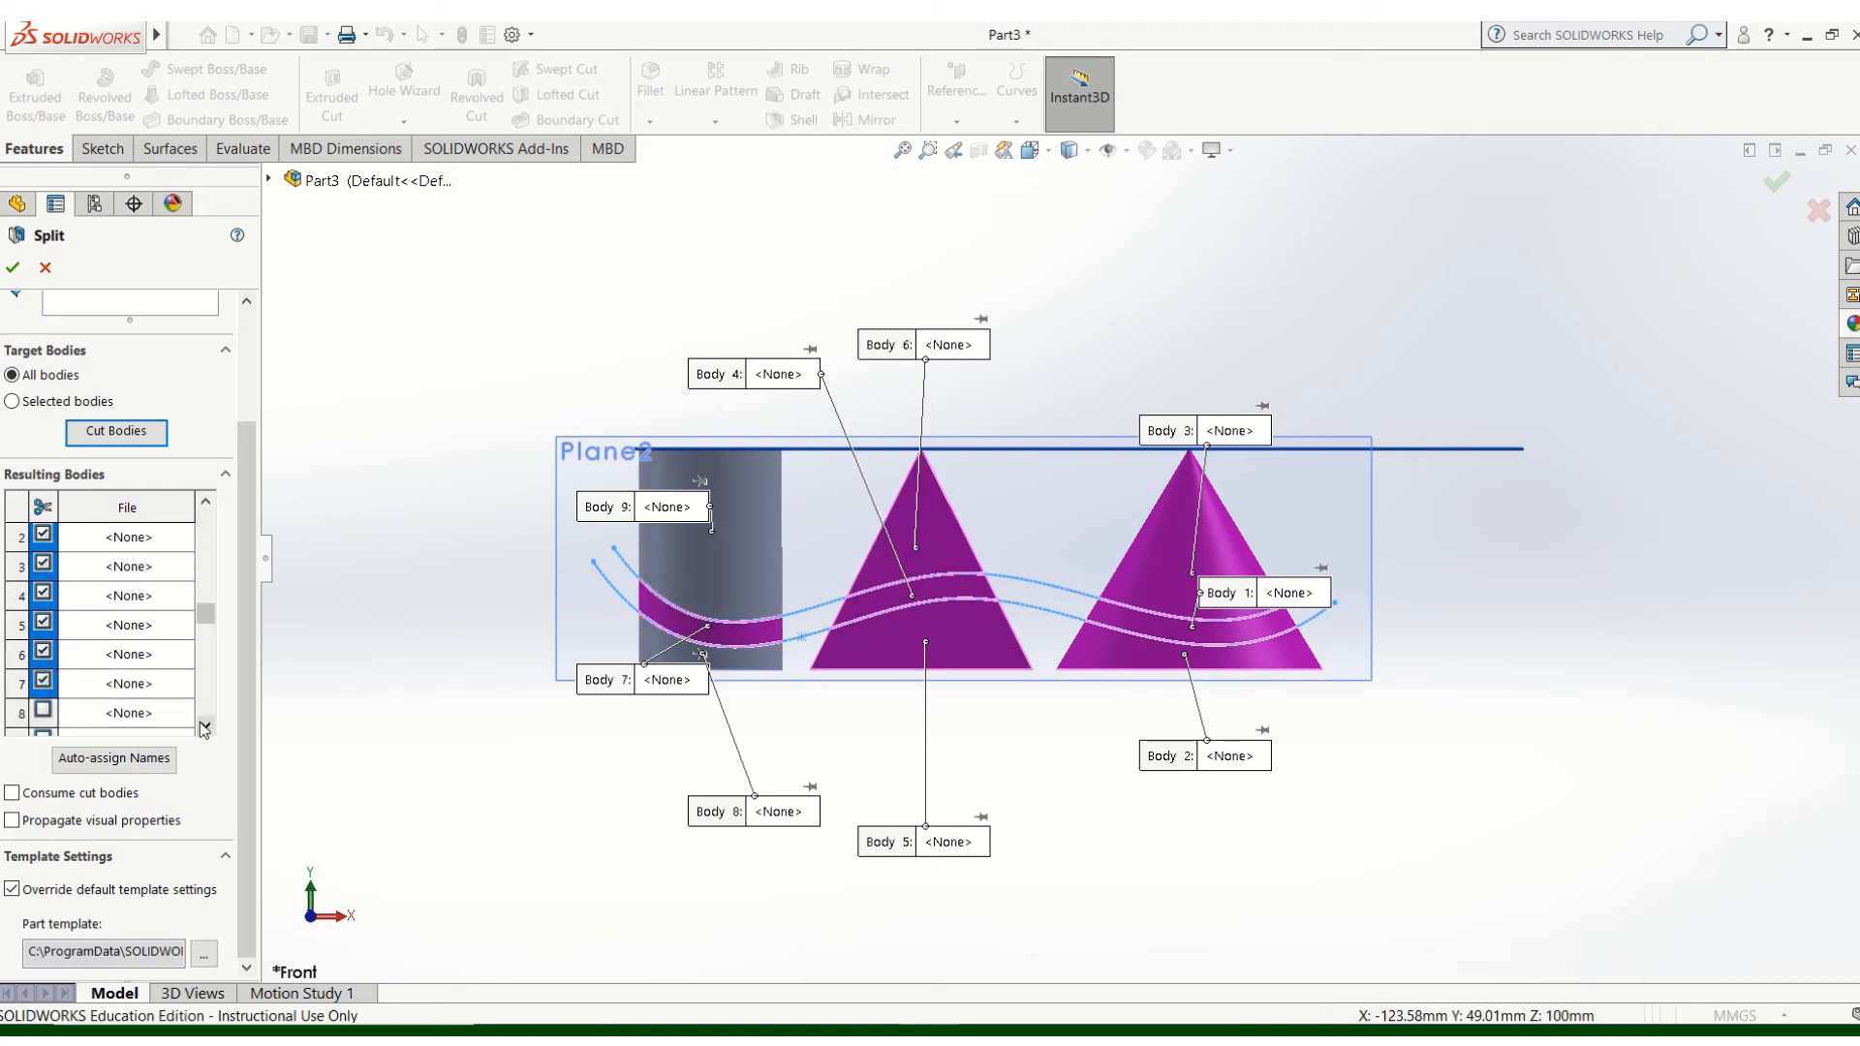
click(43, 711)
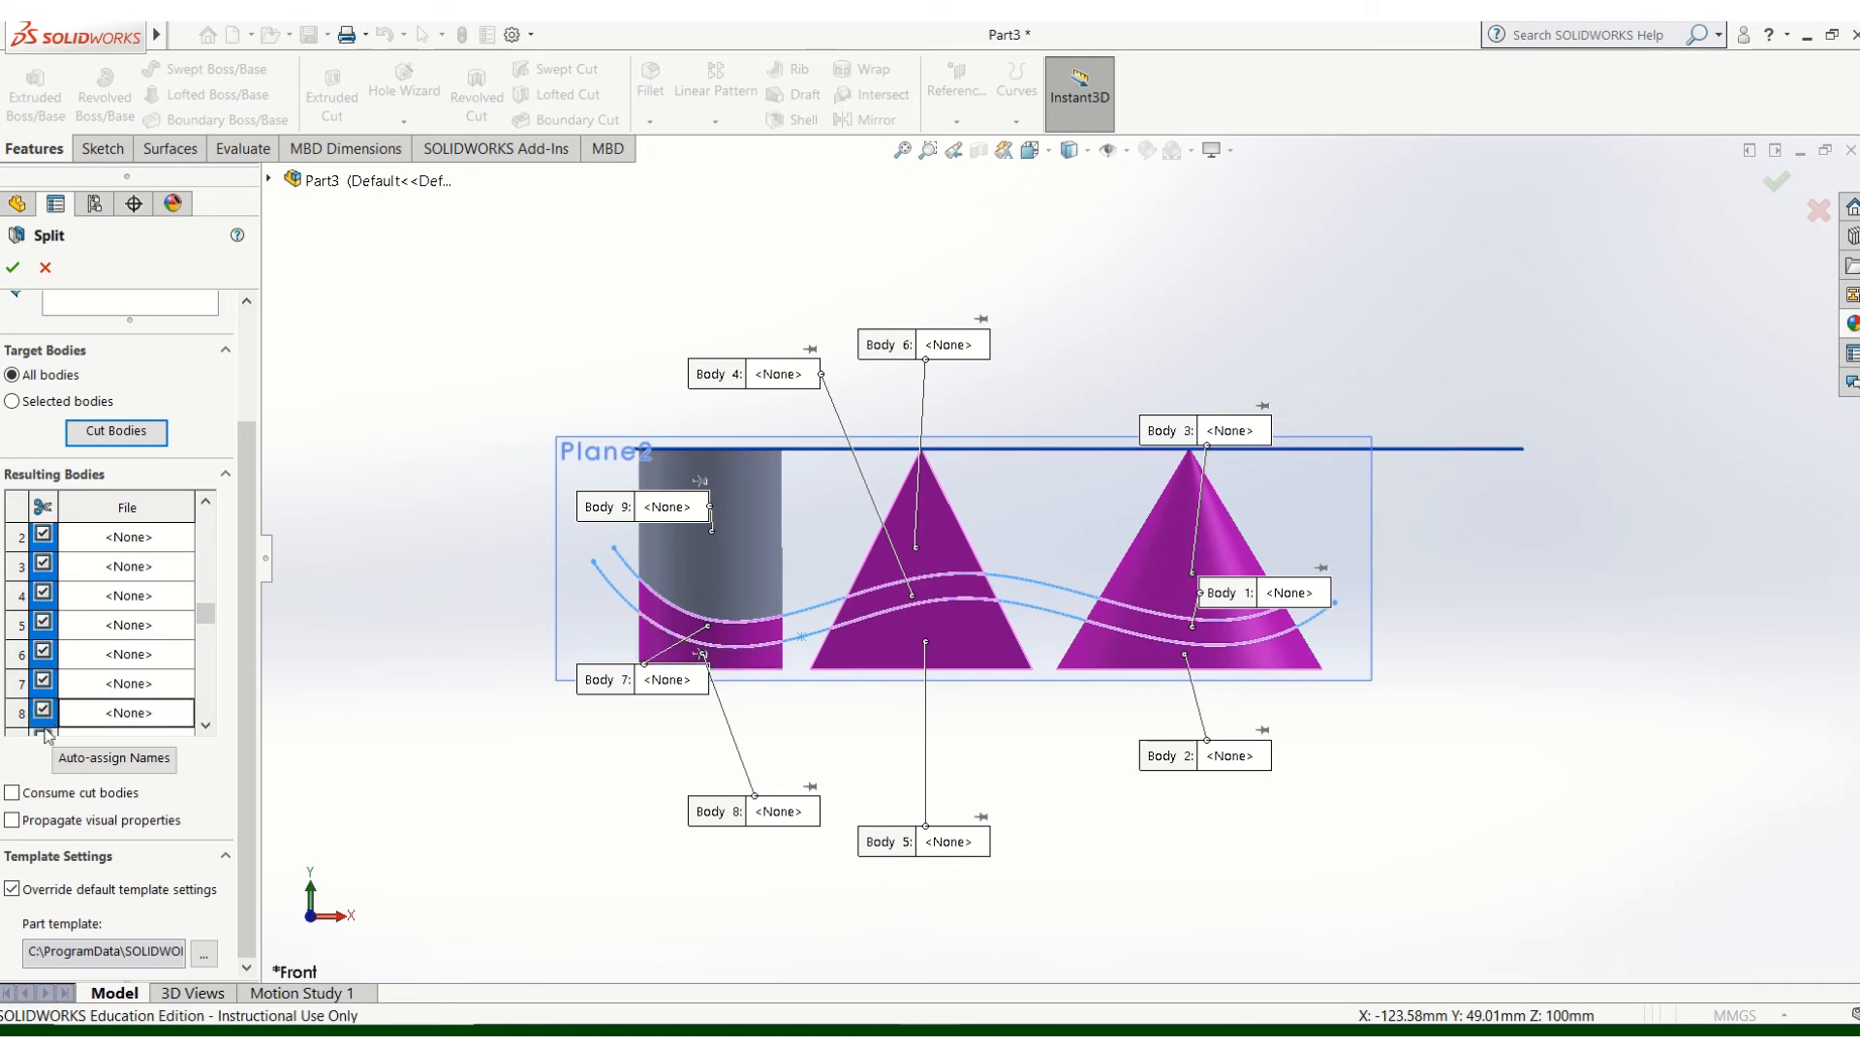
click(206, 725)
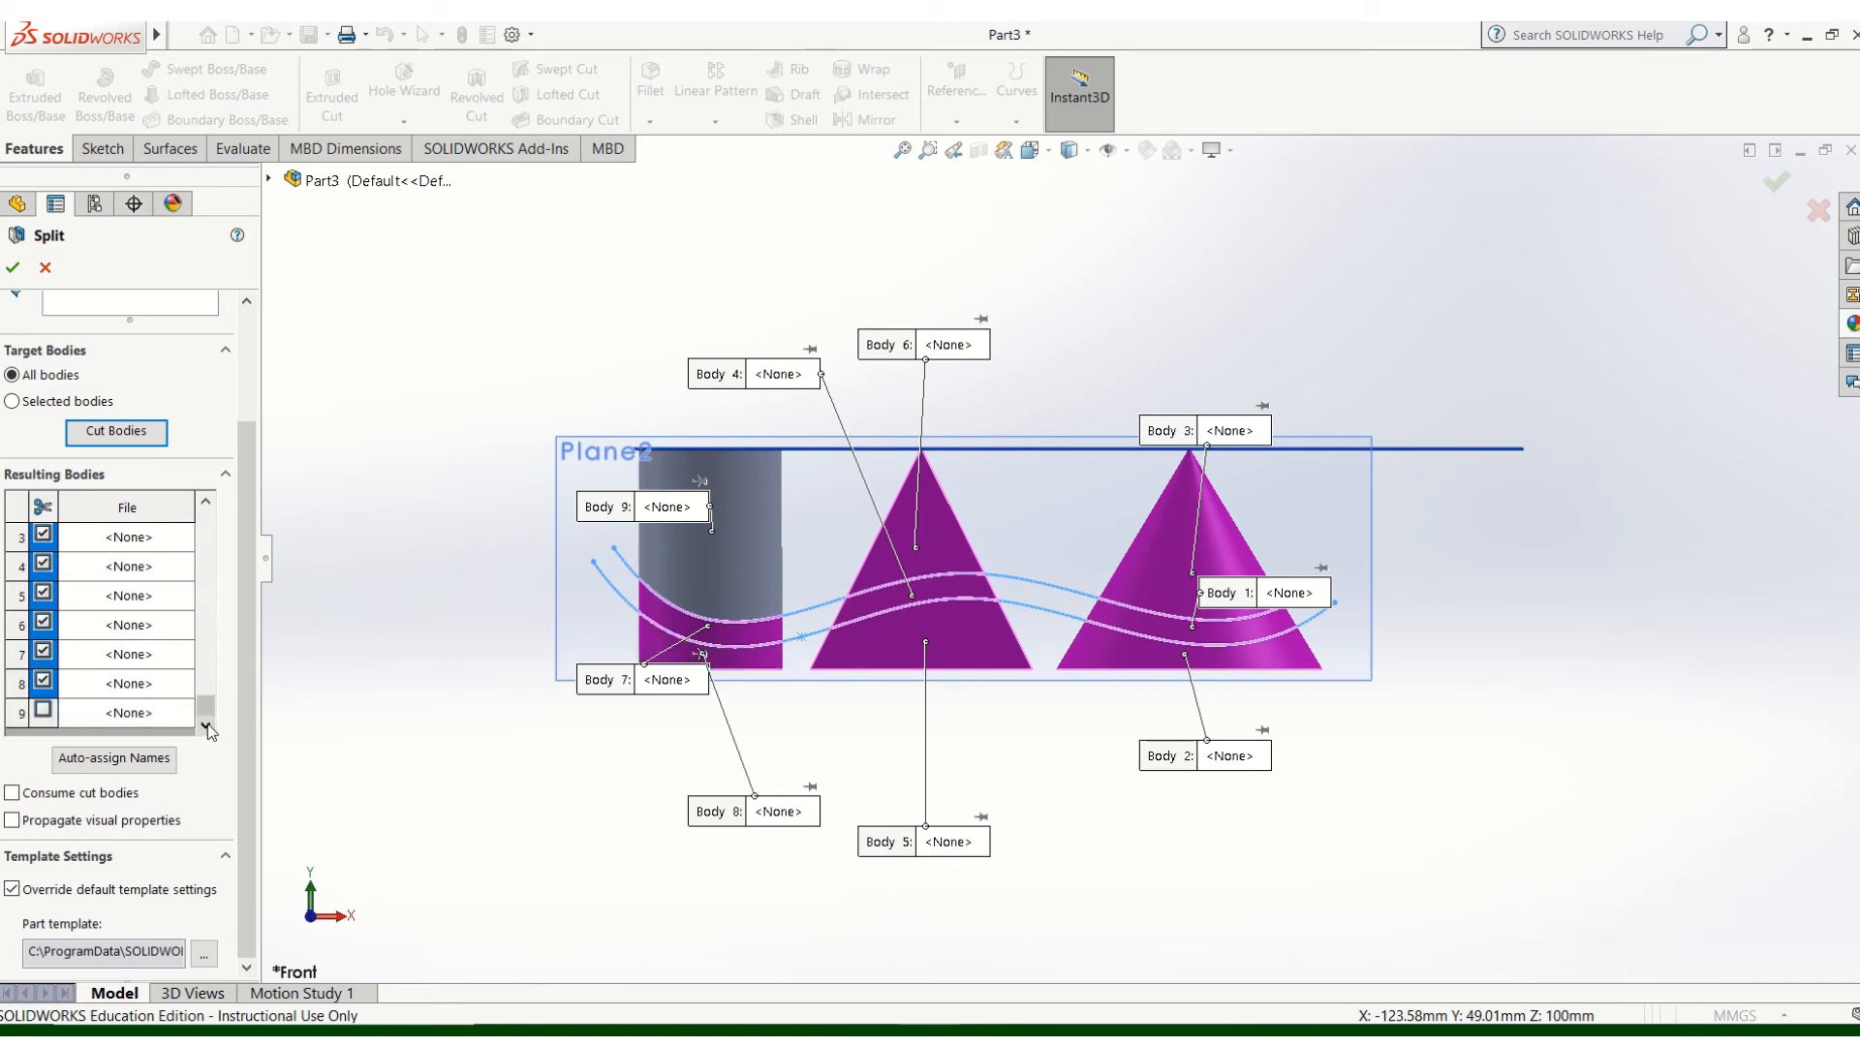
click(43, 710)
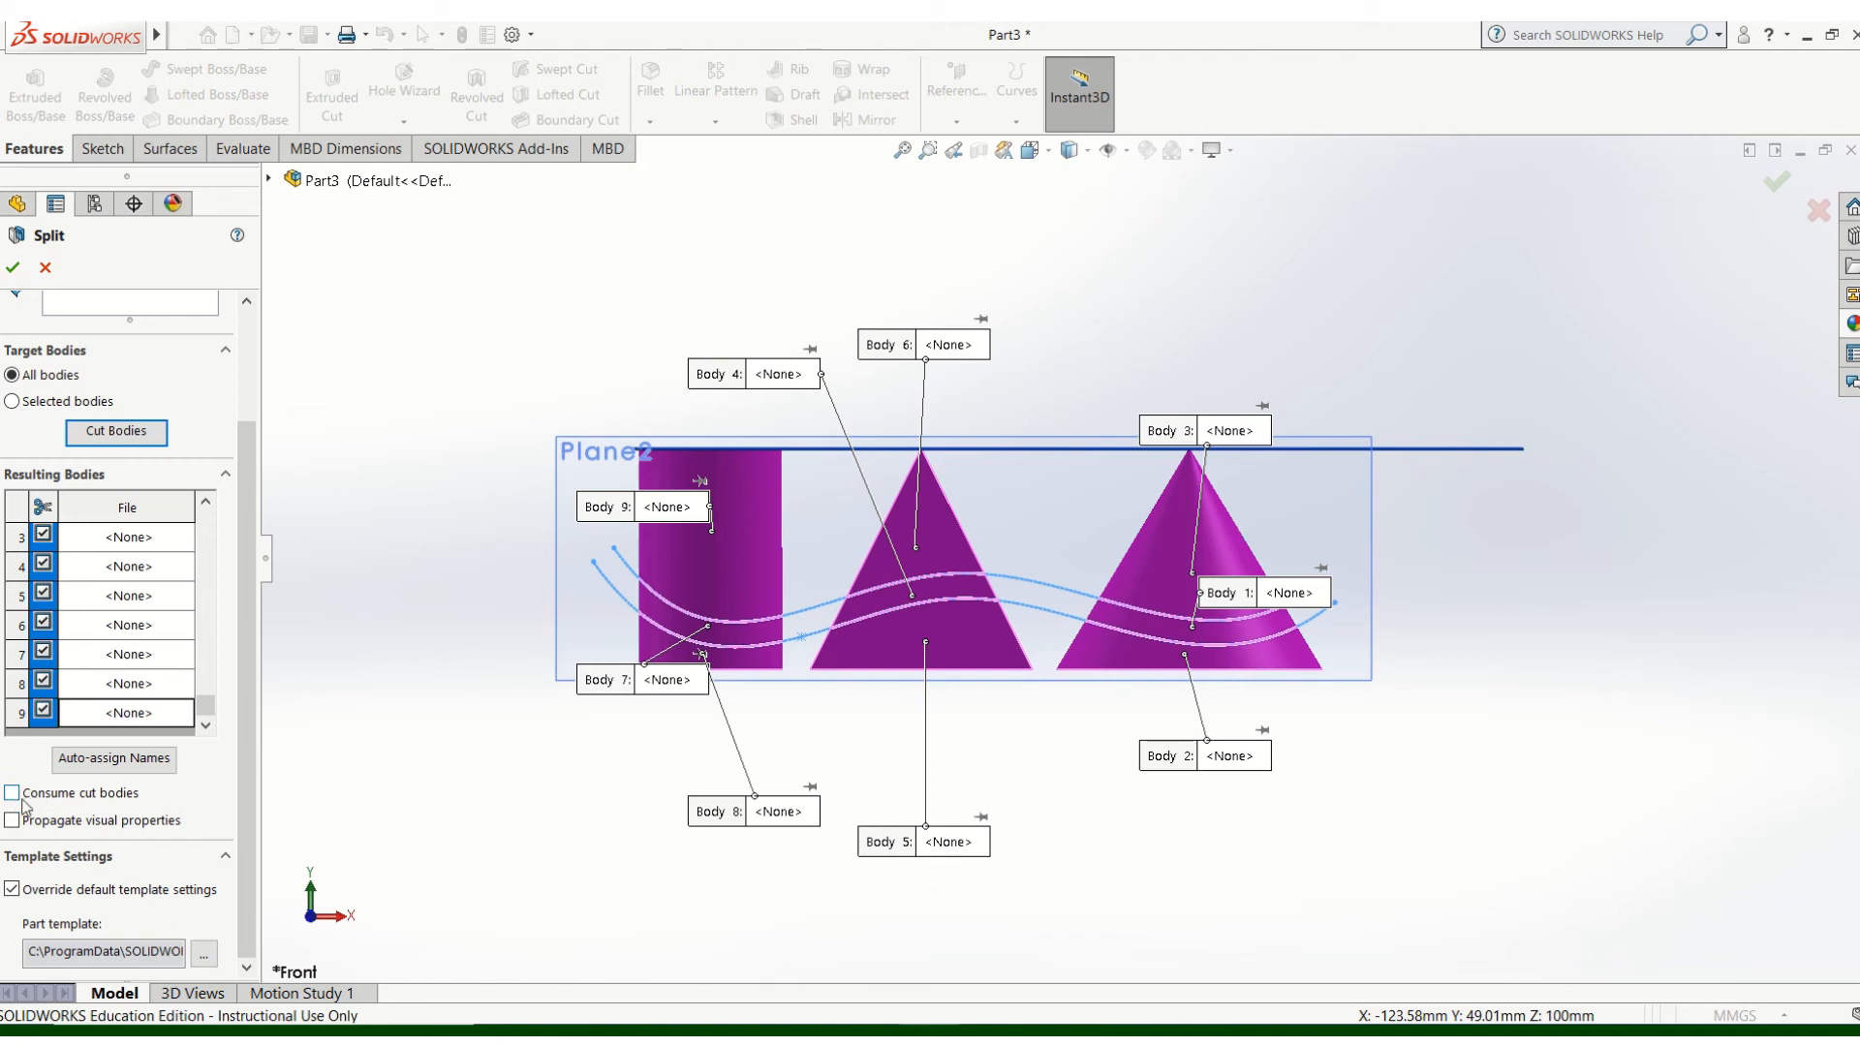
click(13, 268)
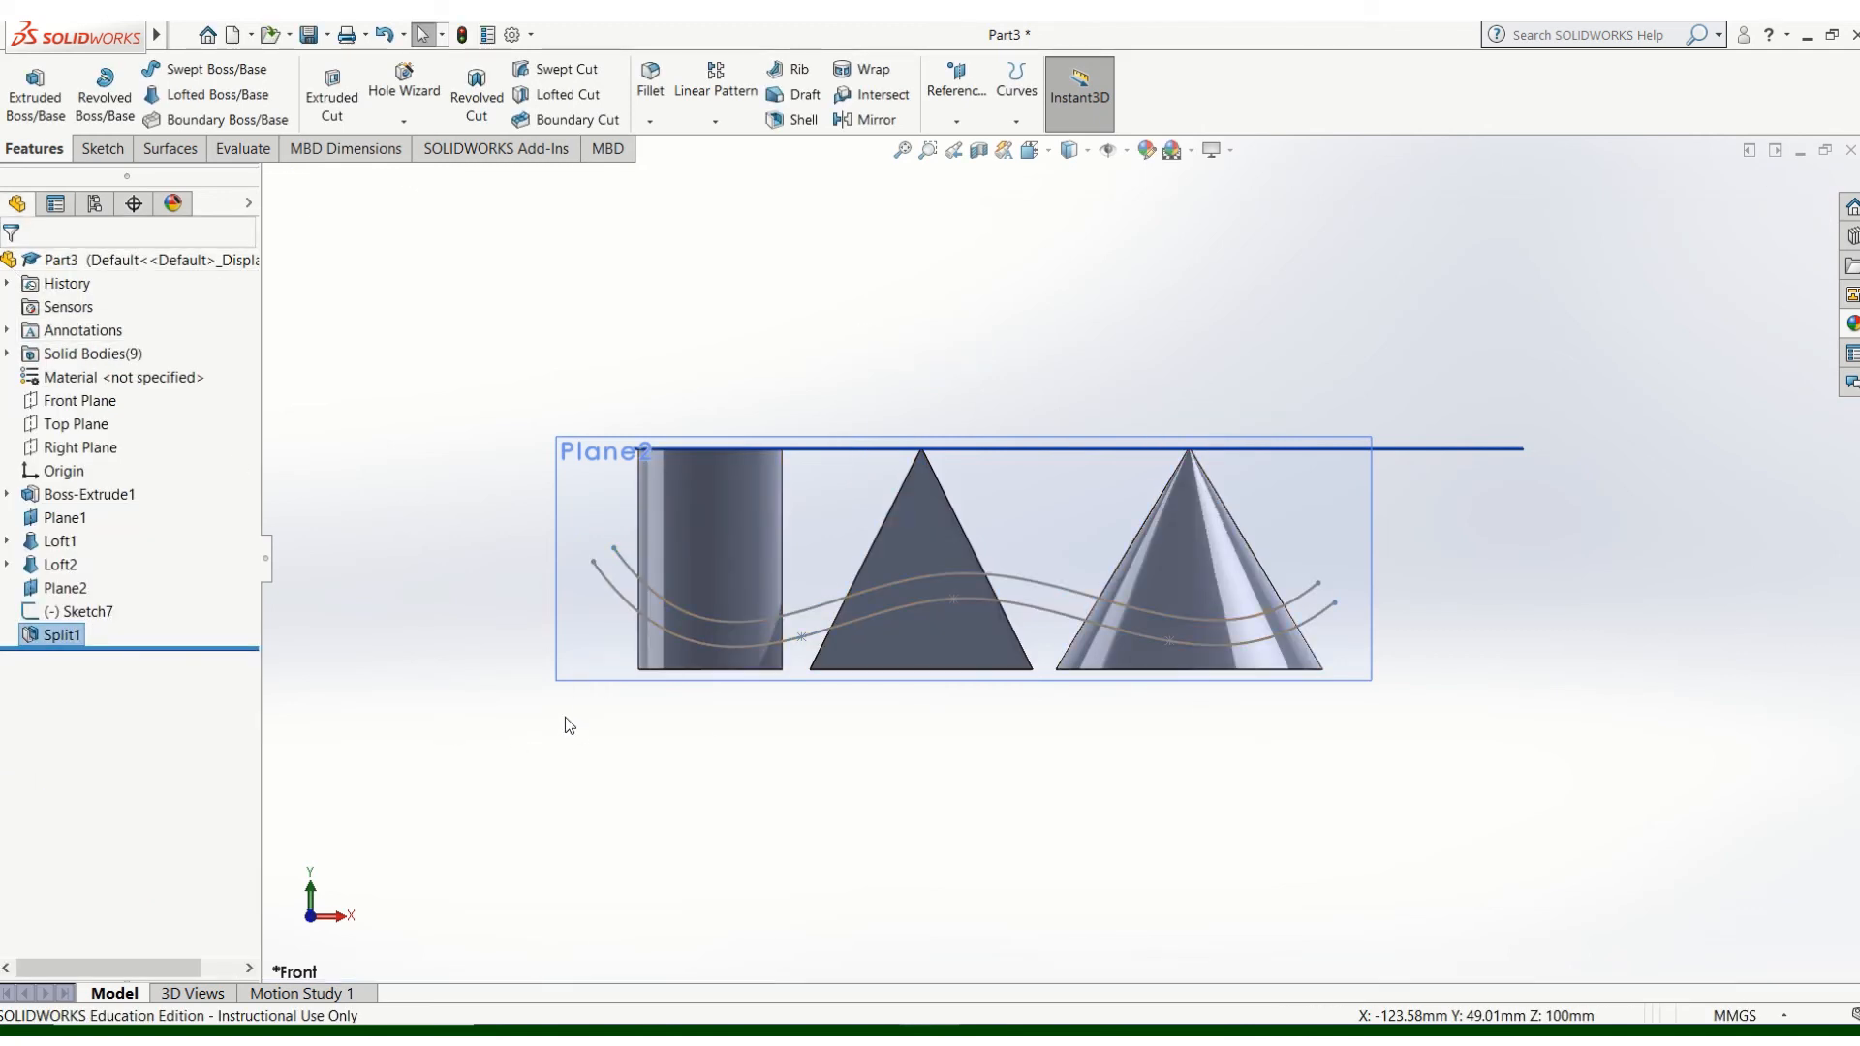
- Apply a bright green body color to the upper pieces of the cylinder, pyramid and cone
right_click(710, 518)
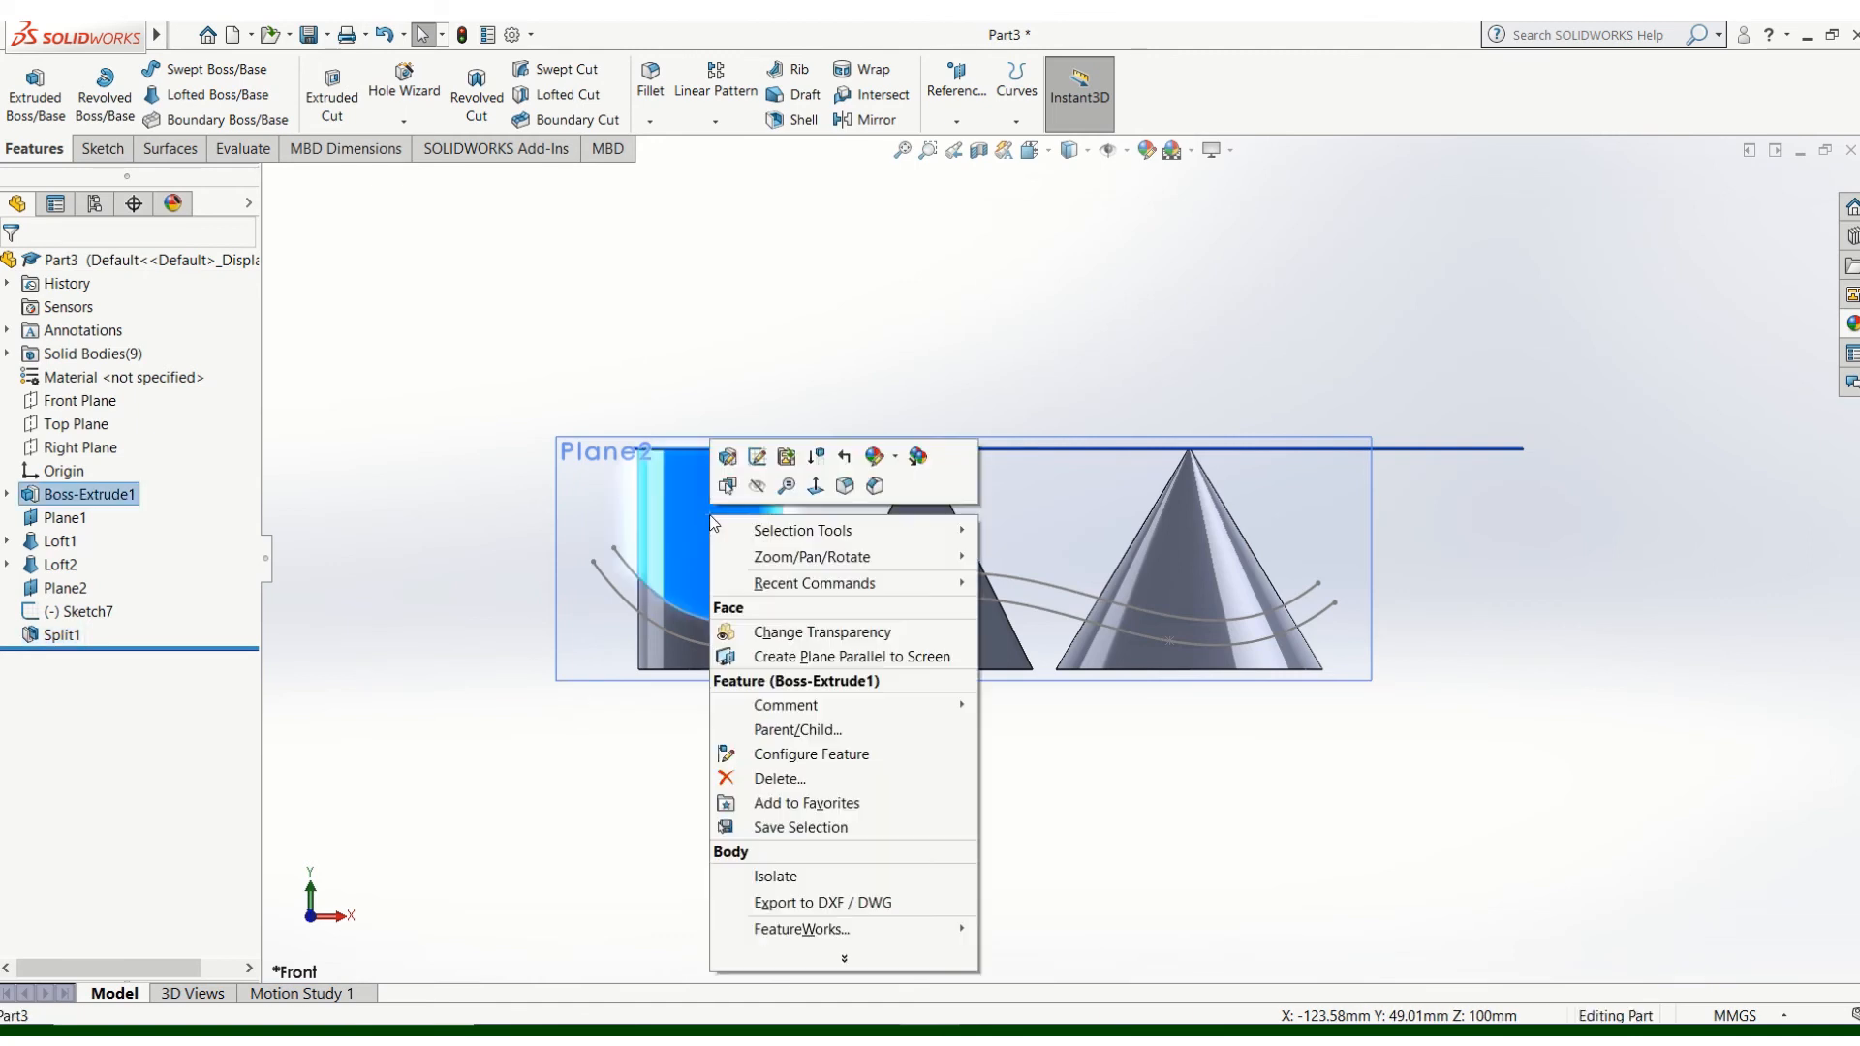
click(875, 457)
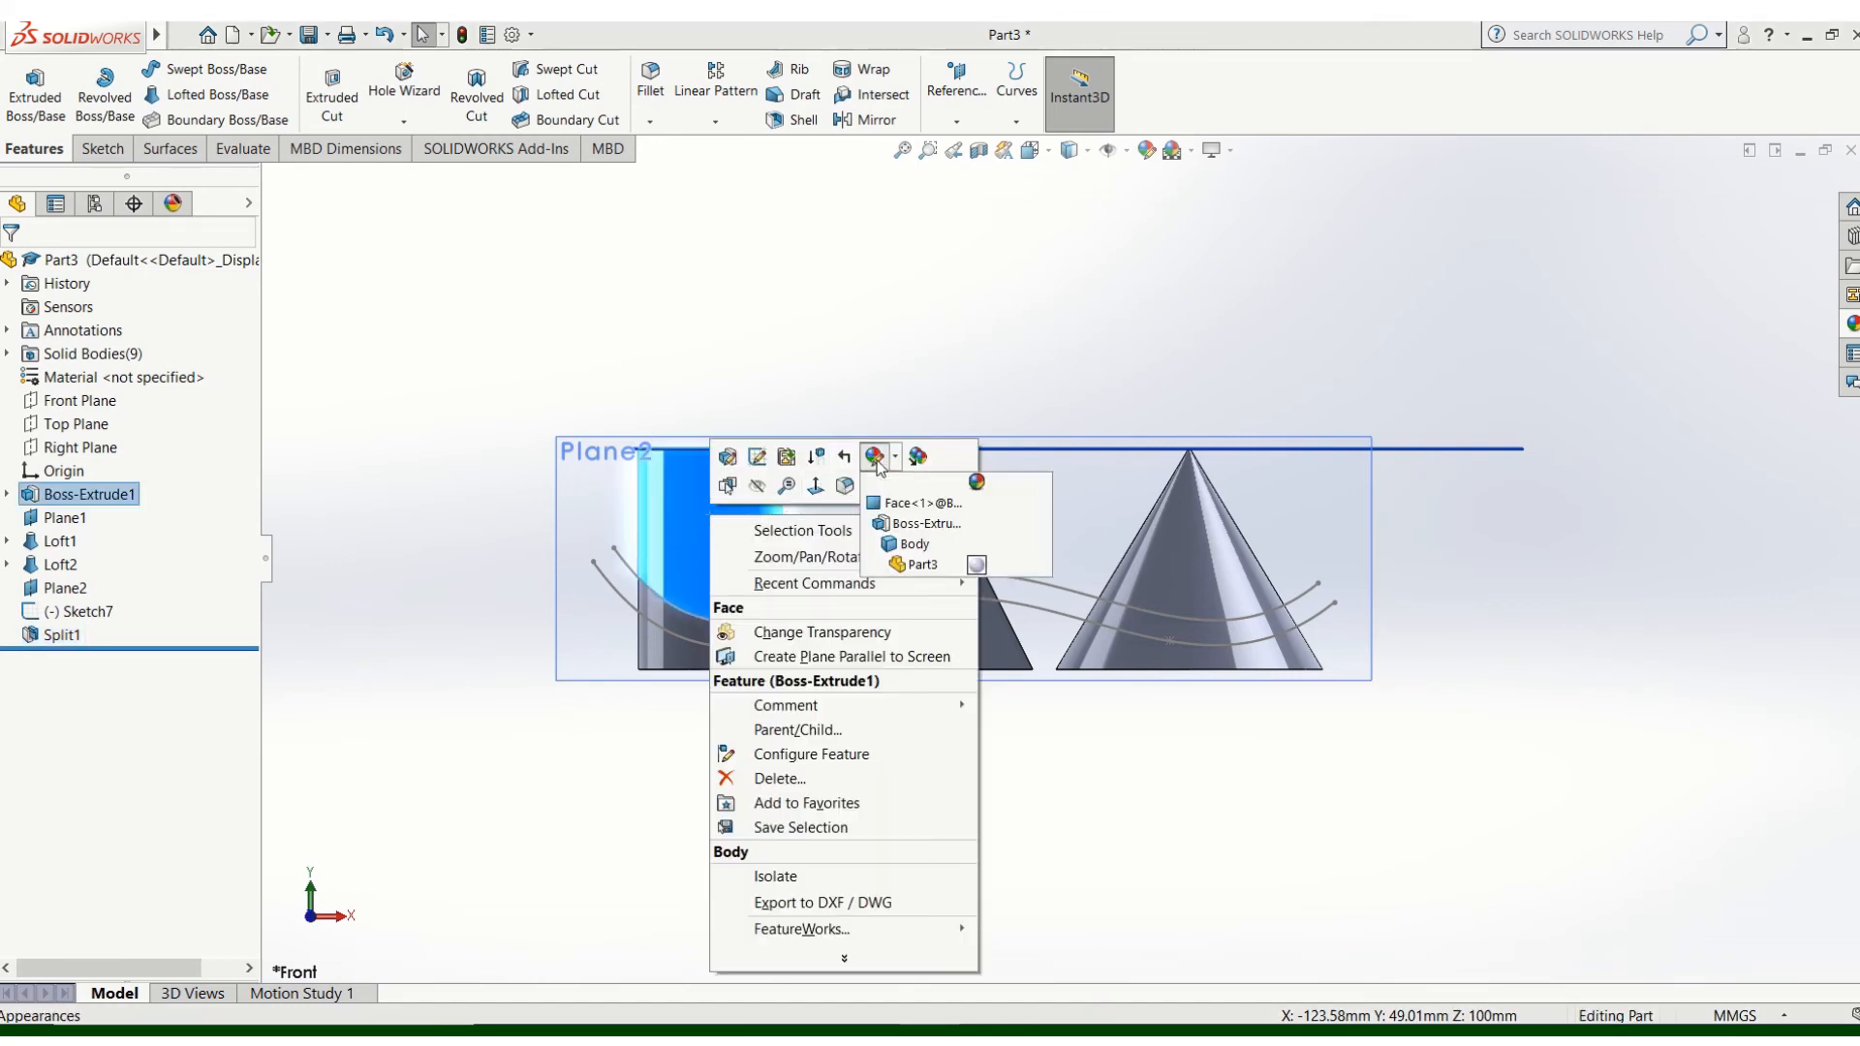
click(913, 544)
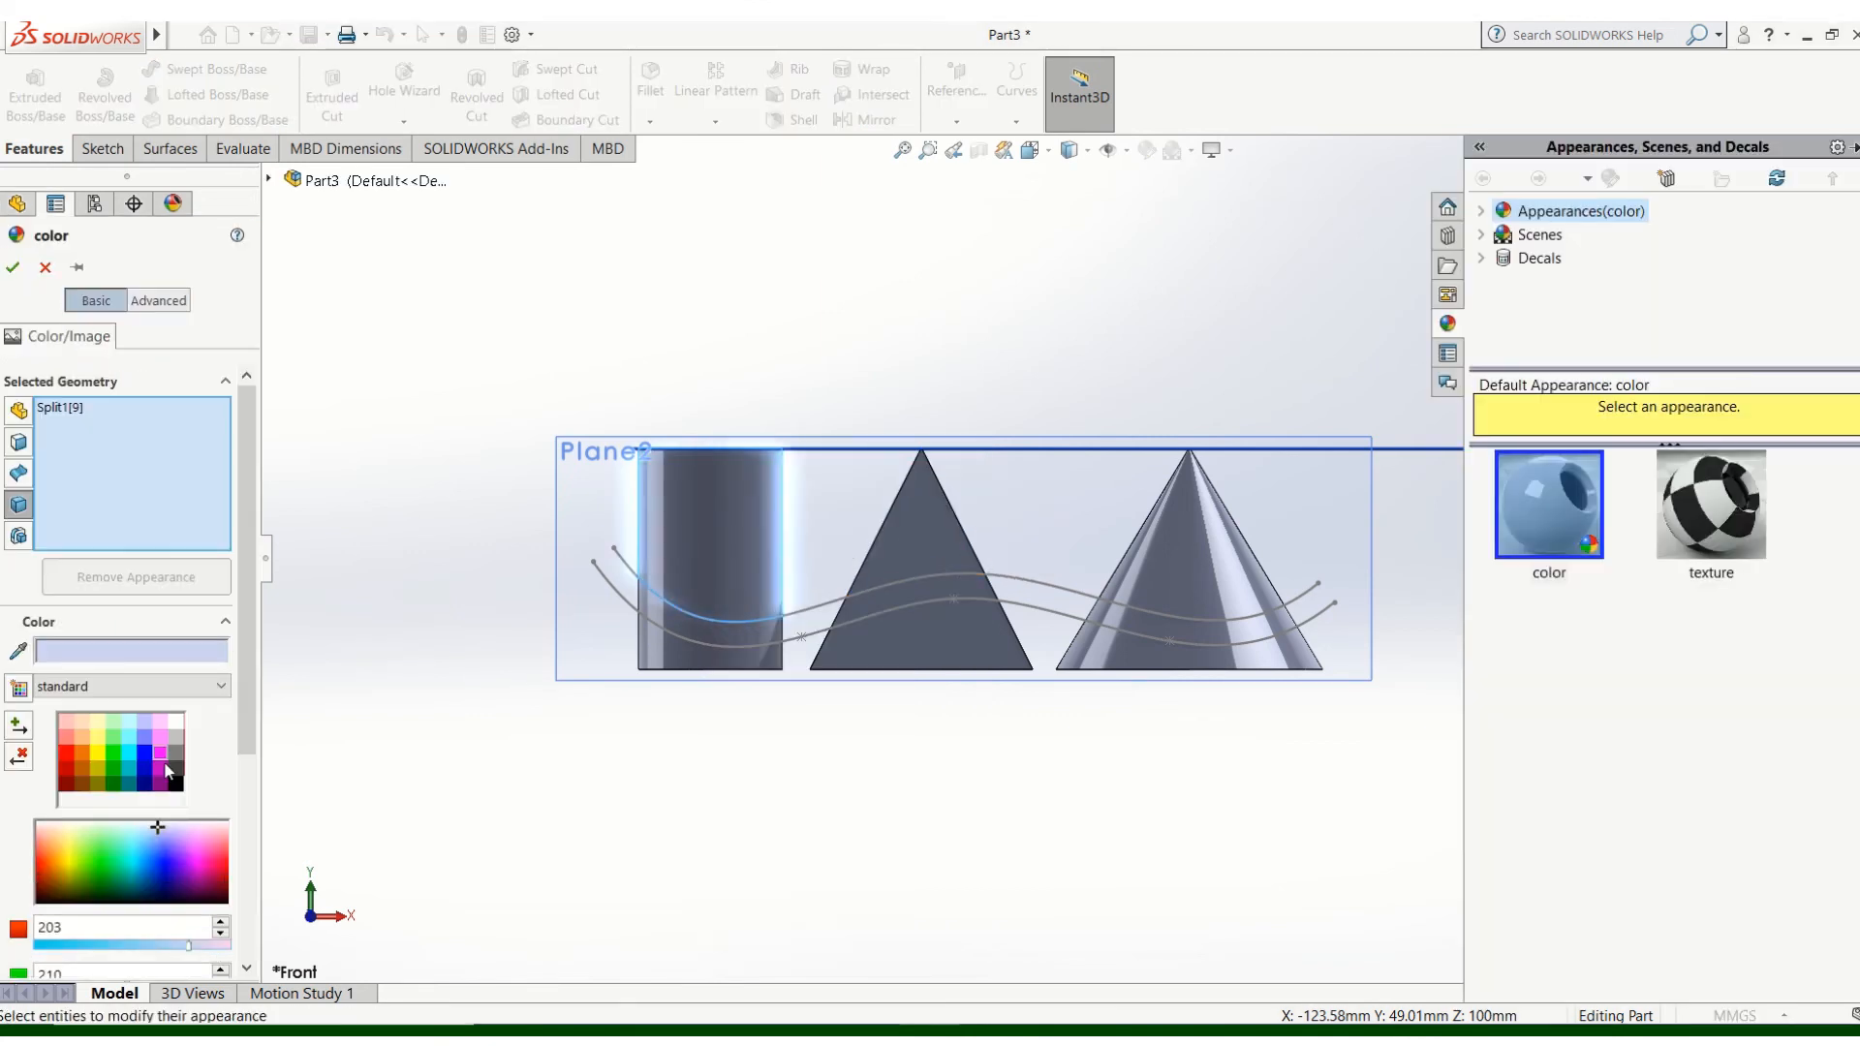
click(113, 752)
click(918, 529)
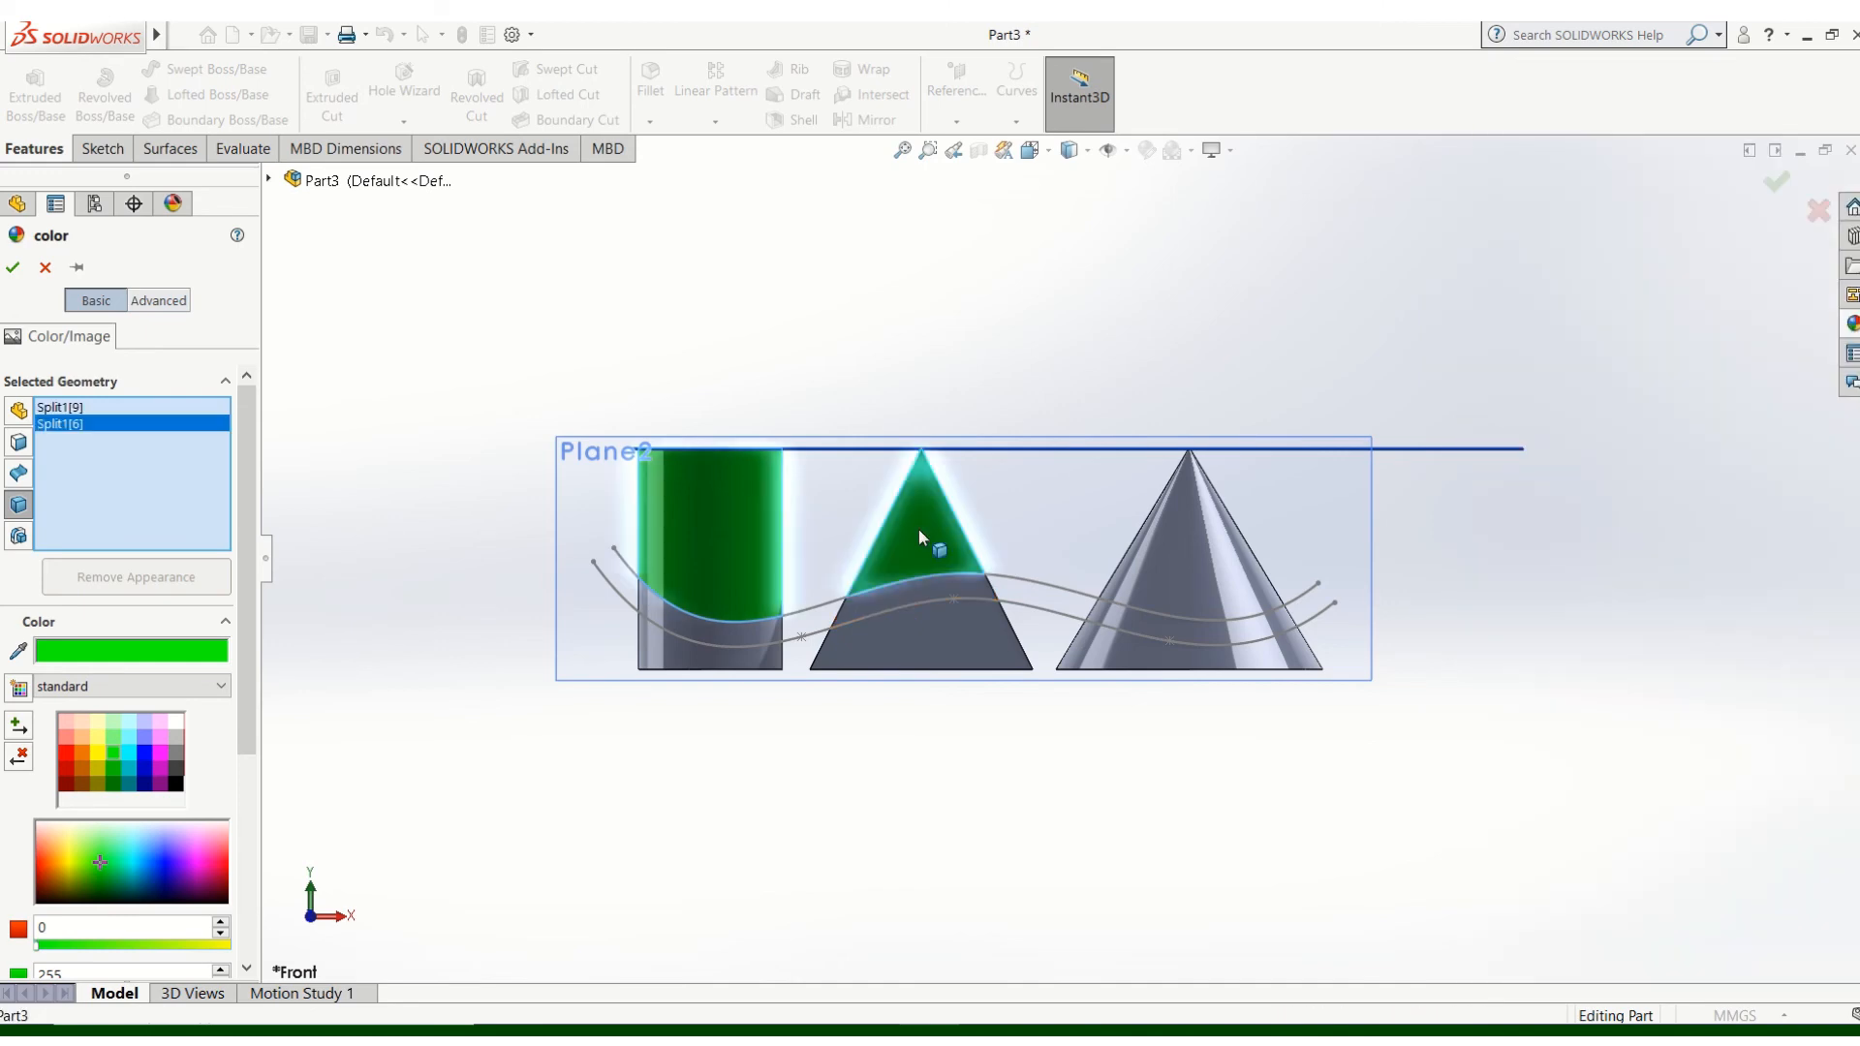
click(1184, 527)
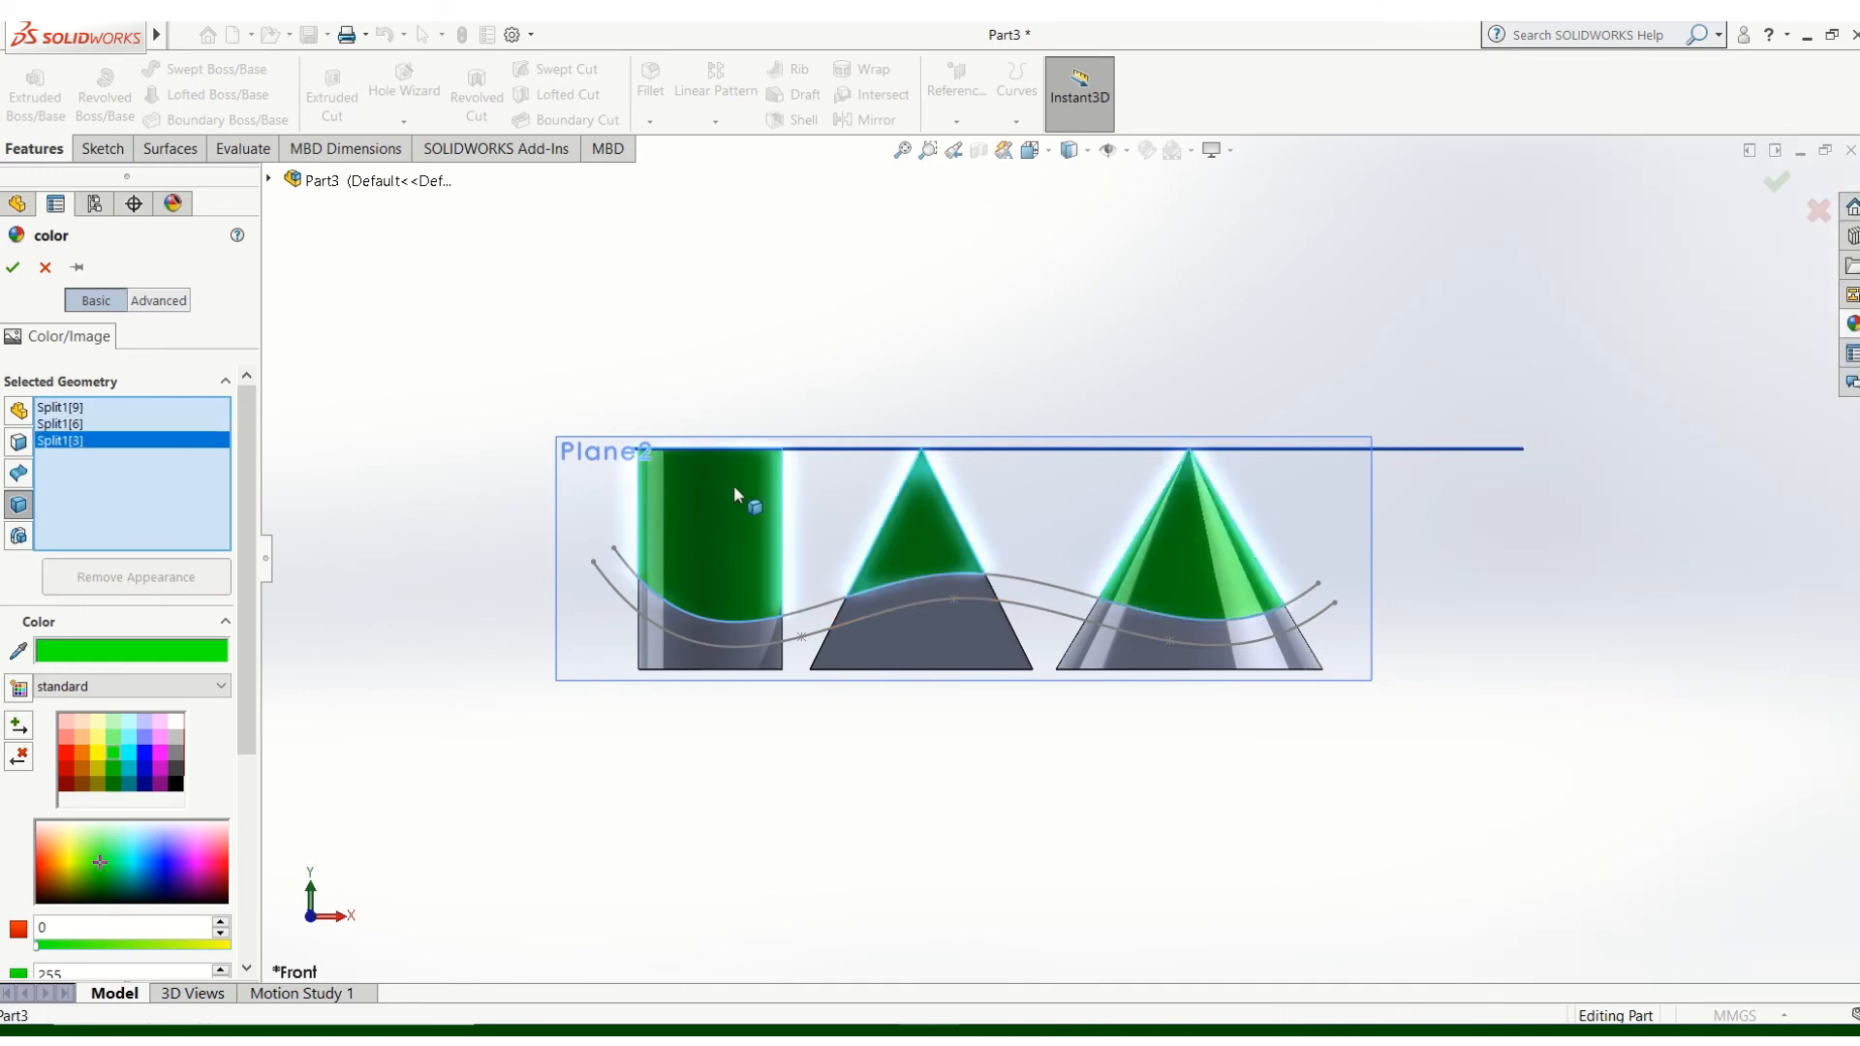
click(14, 267)
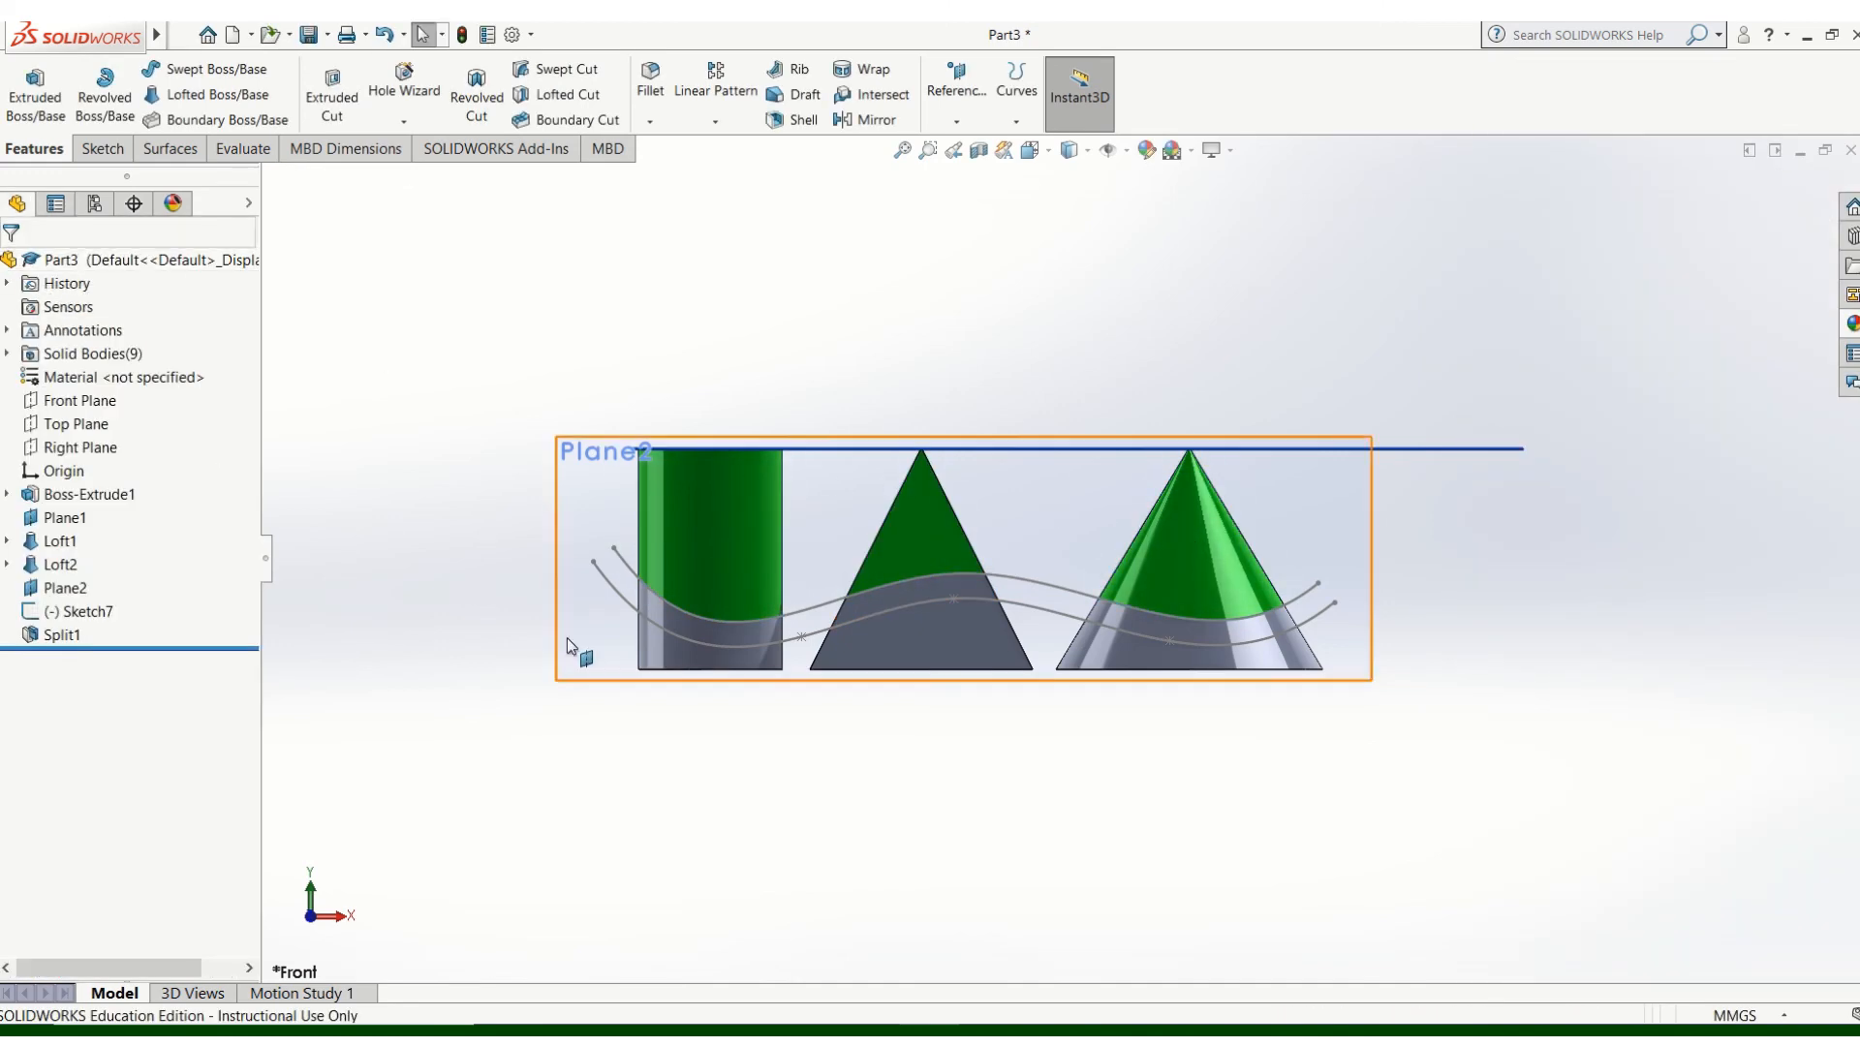
- Color the middle wavy-band bodies of the cylinder, pyramid and cone yellow
right_click(691, 635)
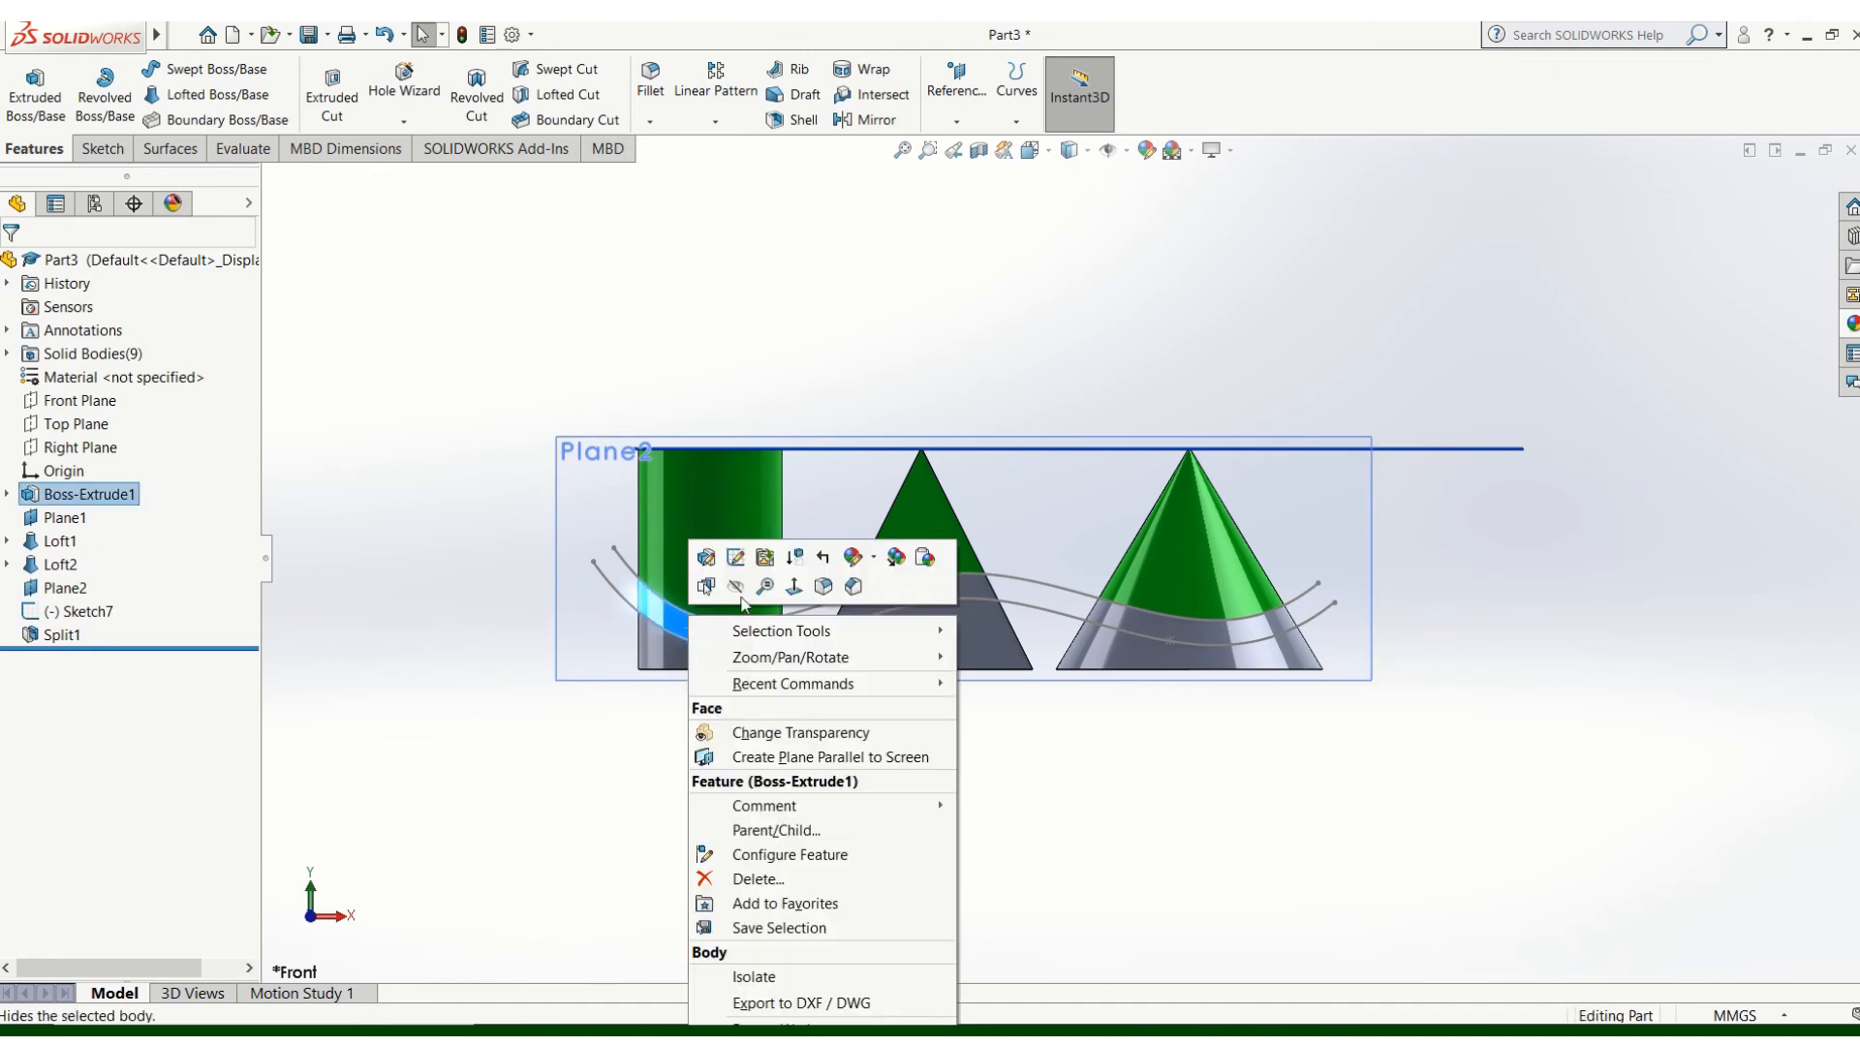
click(852, 559)
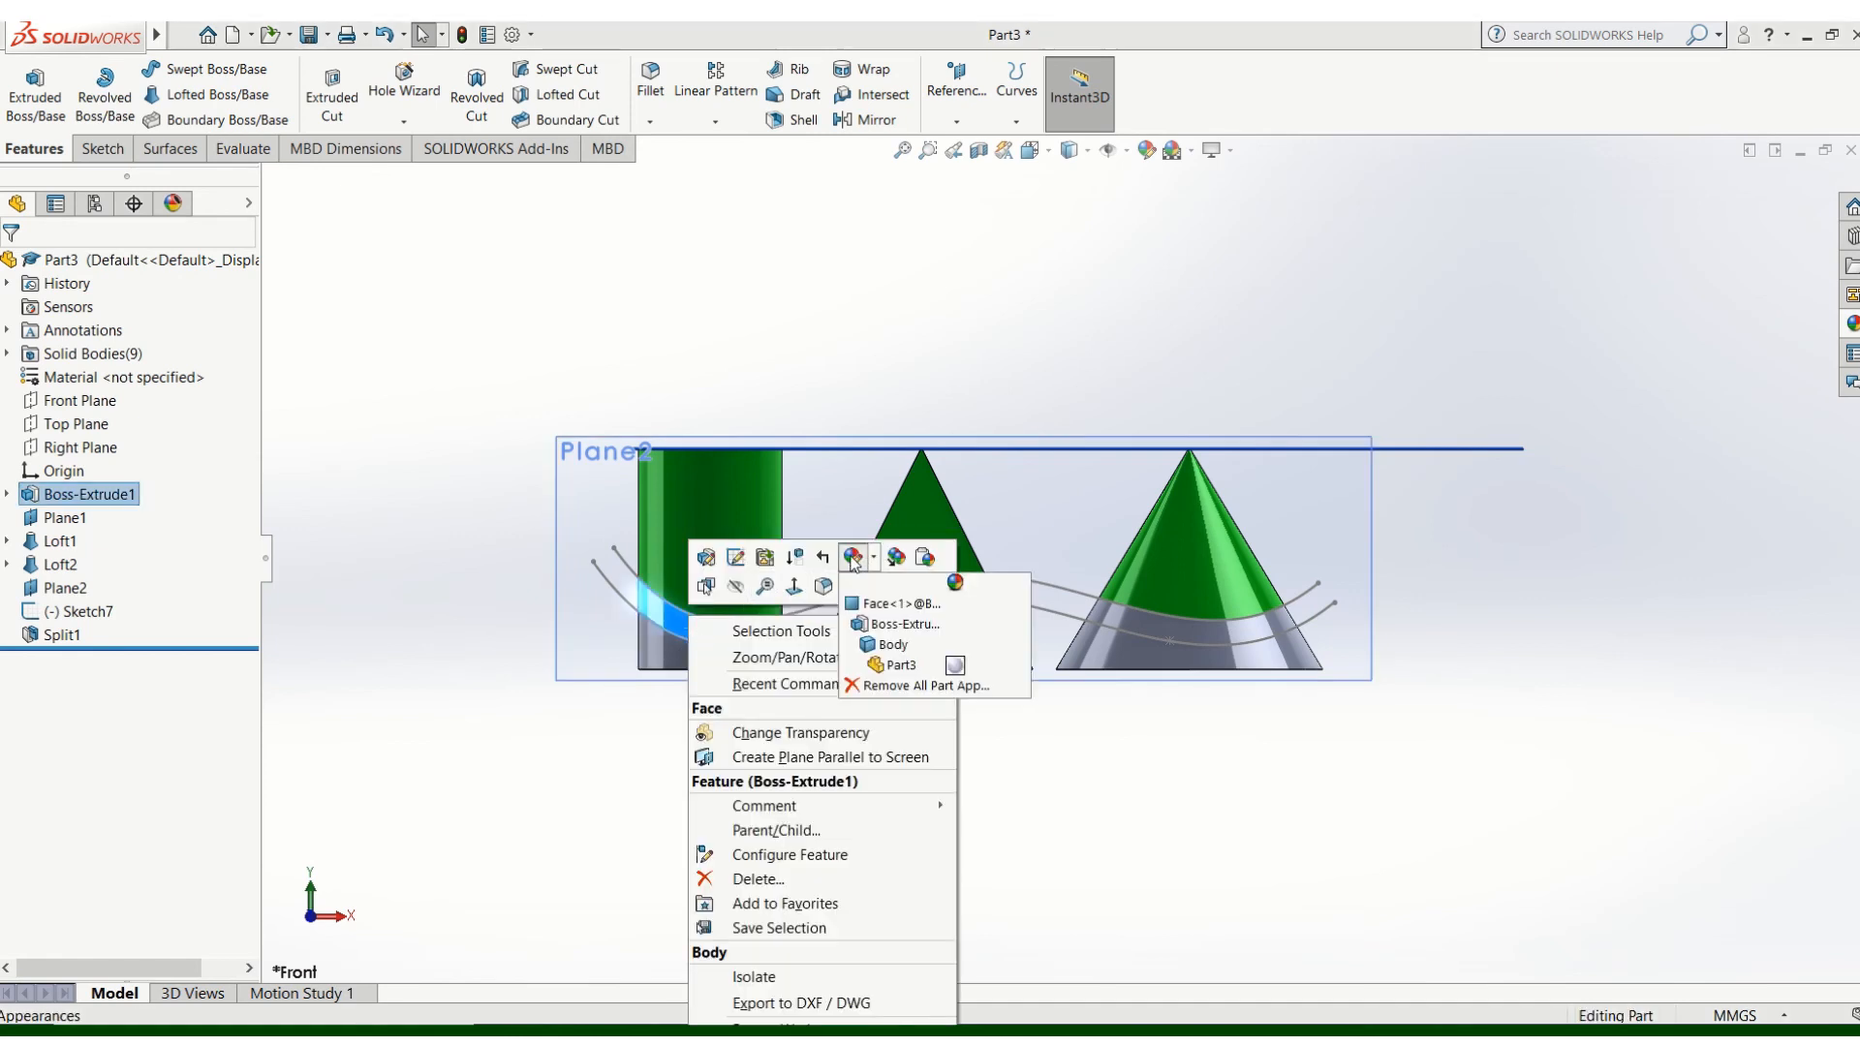
click(887, 645)
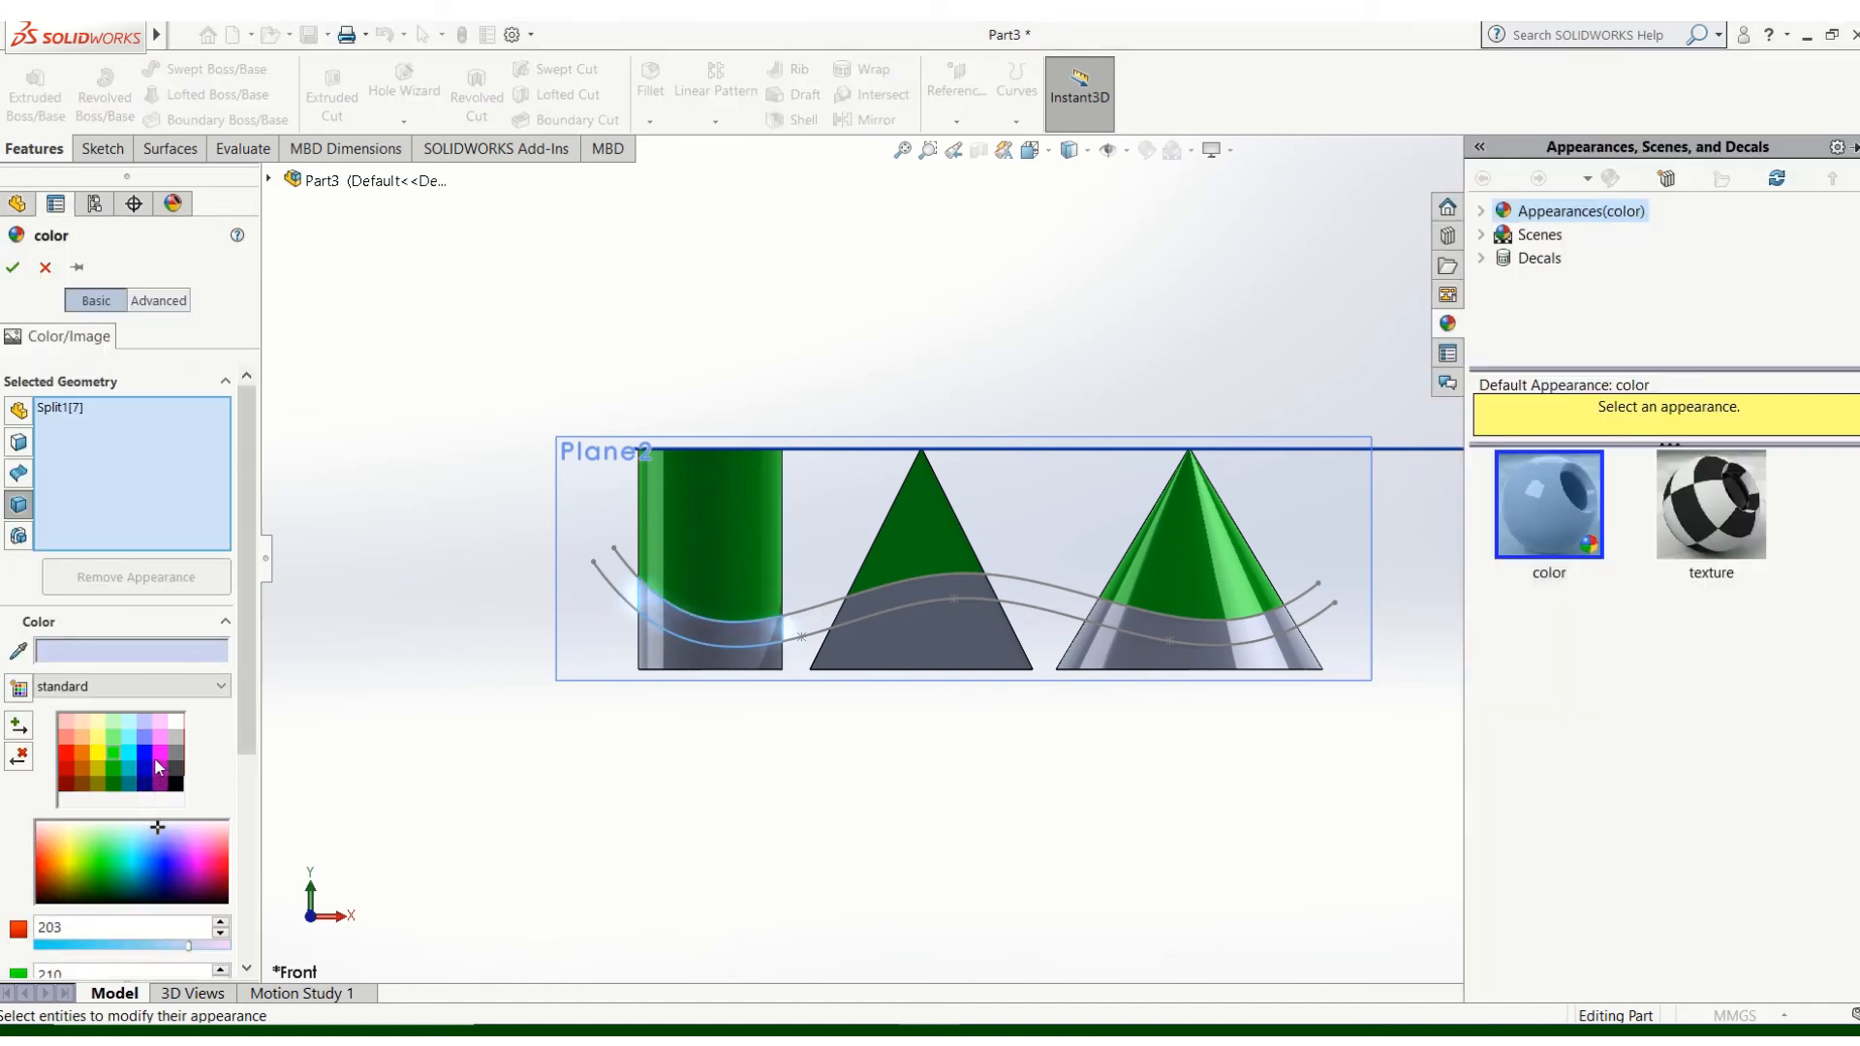
click(96, 750)
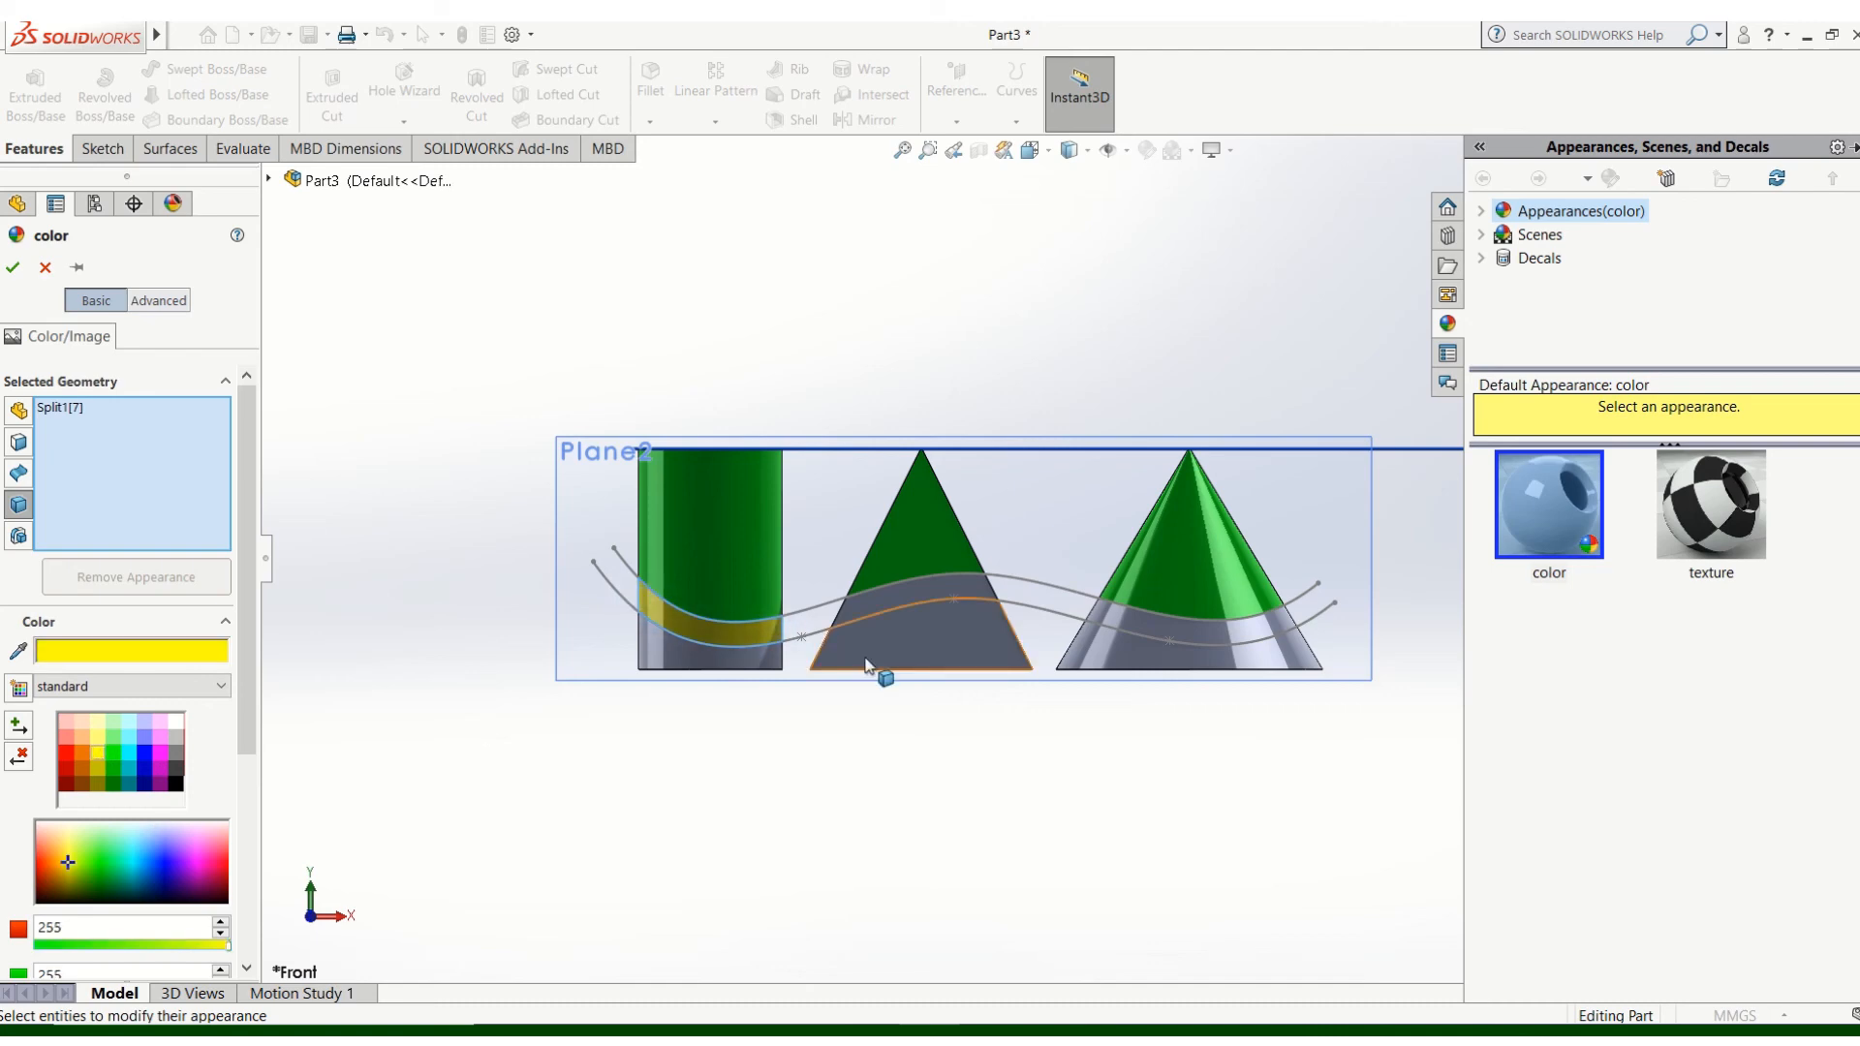
click(913, 607)
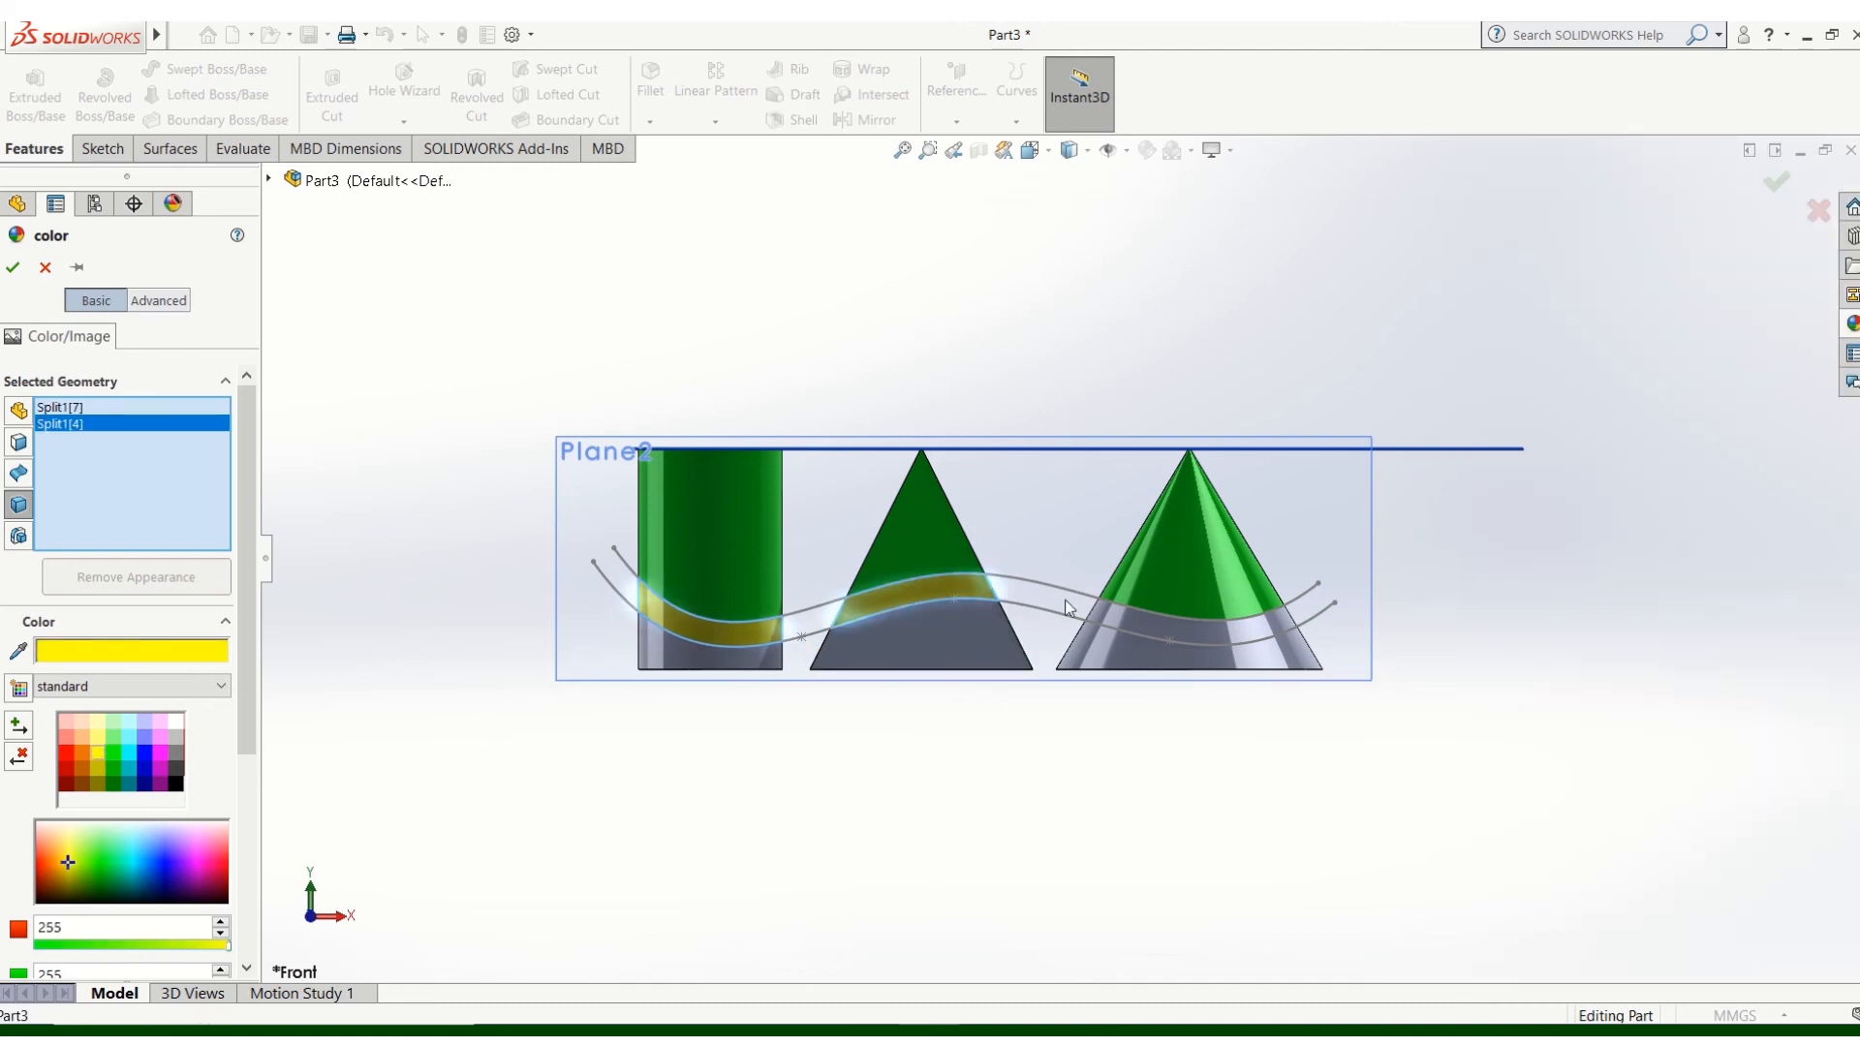
click(1170, 631)
click(12, 269)
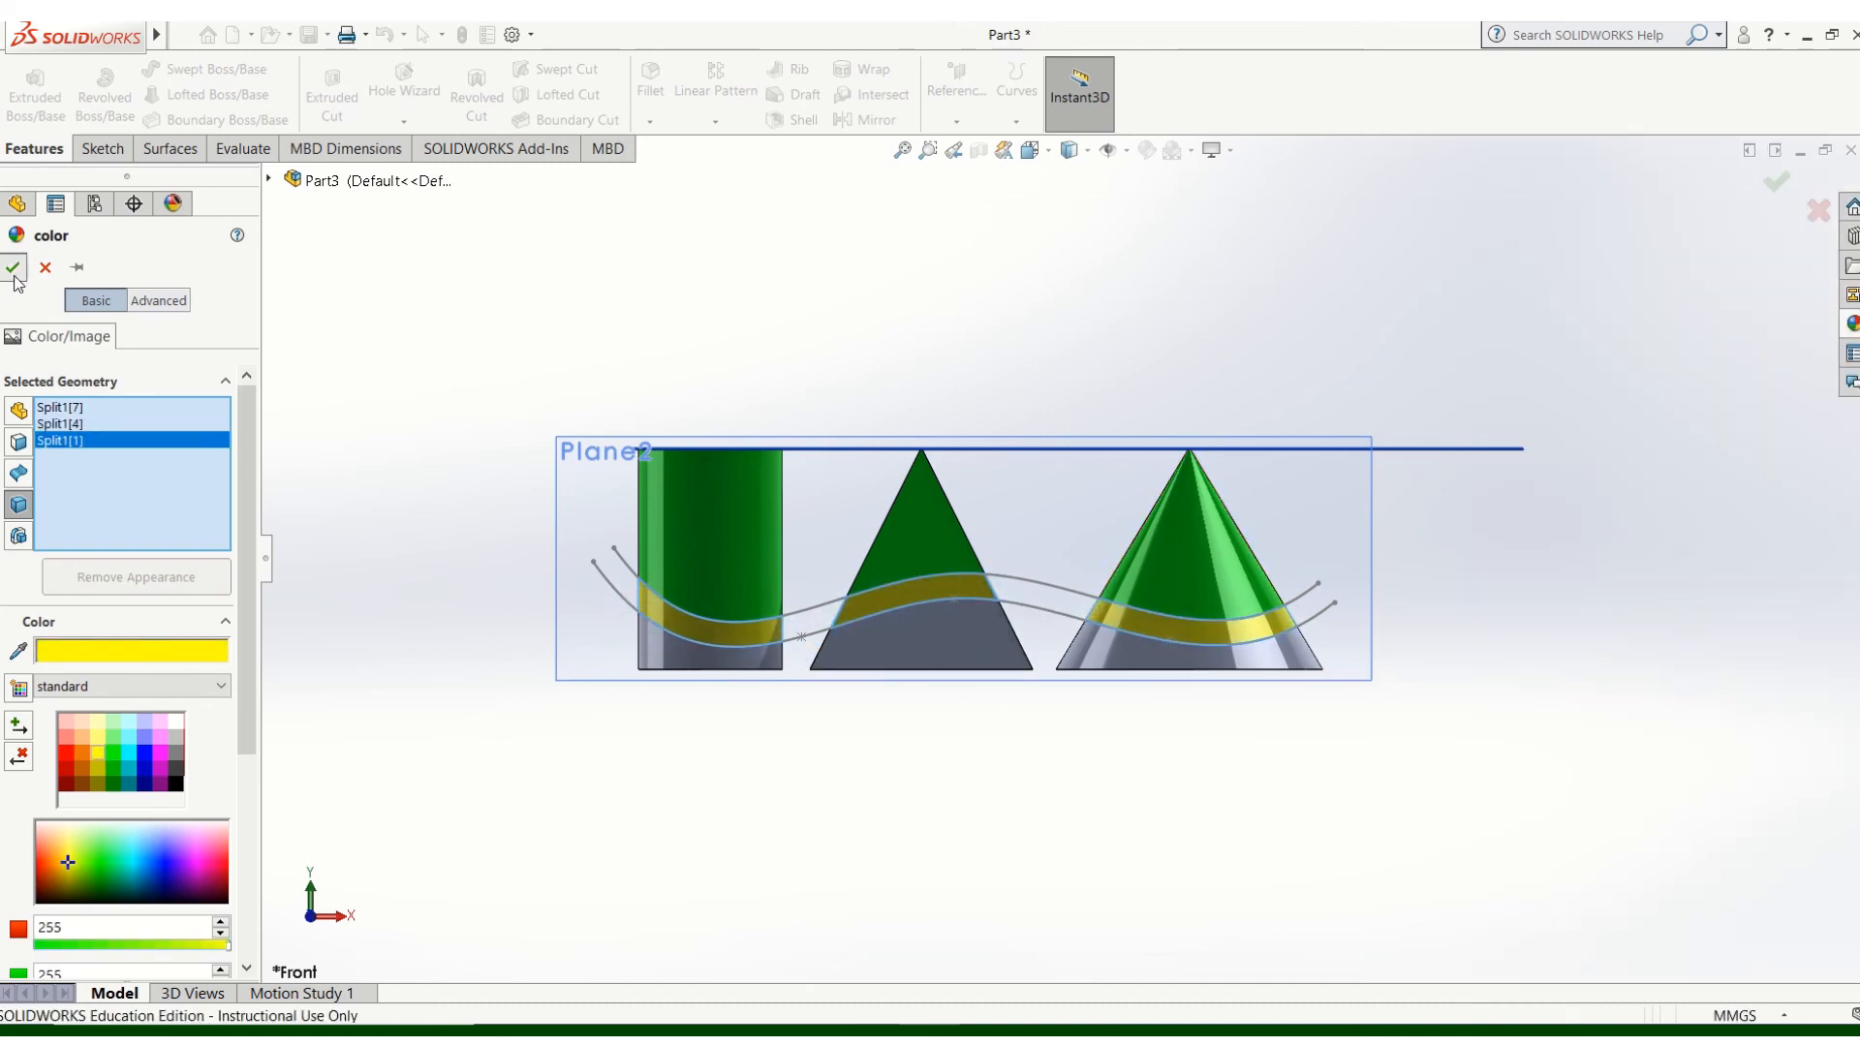
- Color the base bodies of the cylinder, pyramid and cone below the lower spline red
right_click(657, 620)
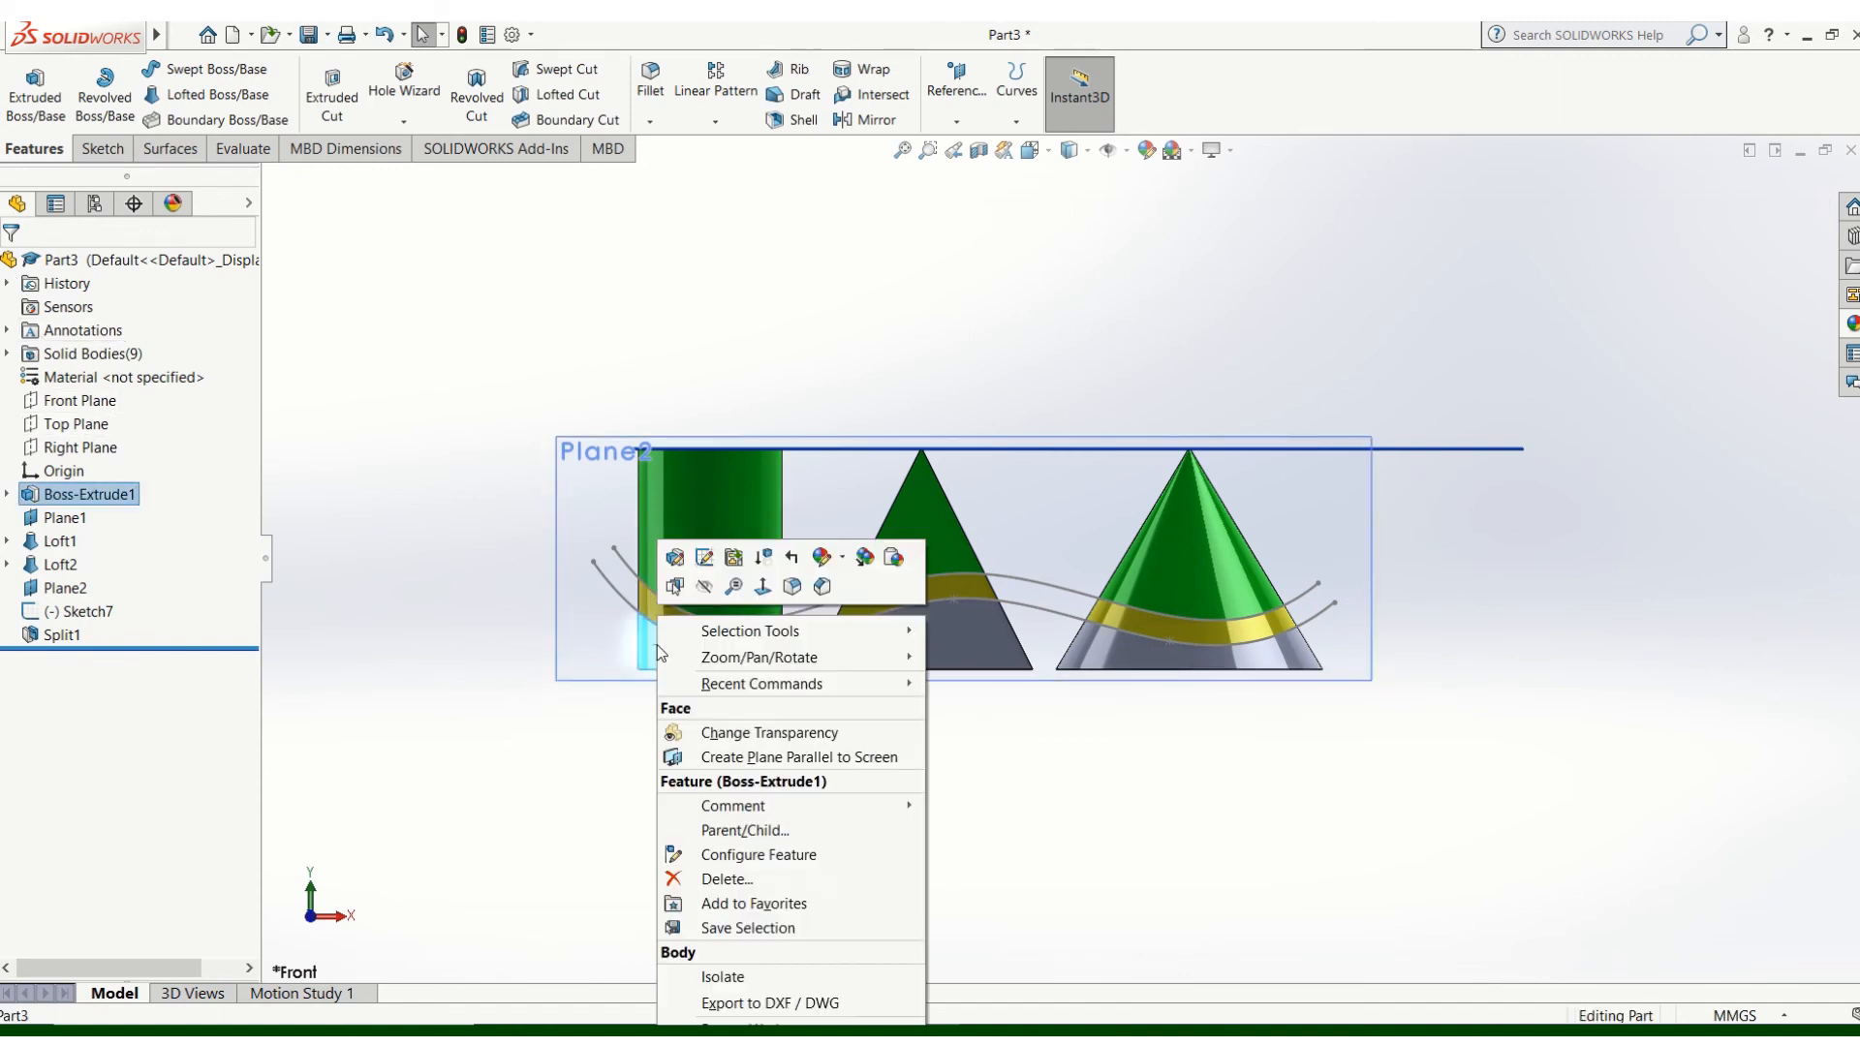
click(826, 558)
click(858, 657)
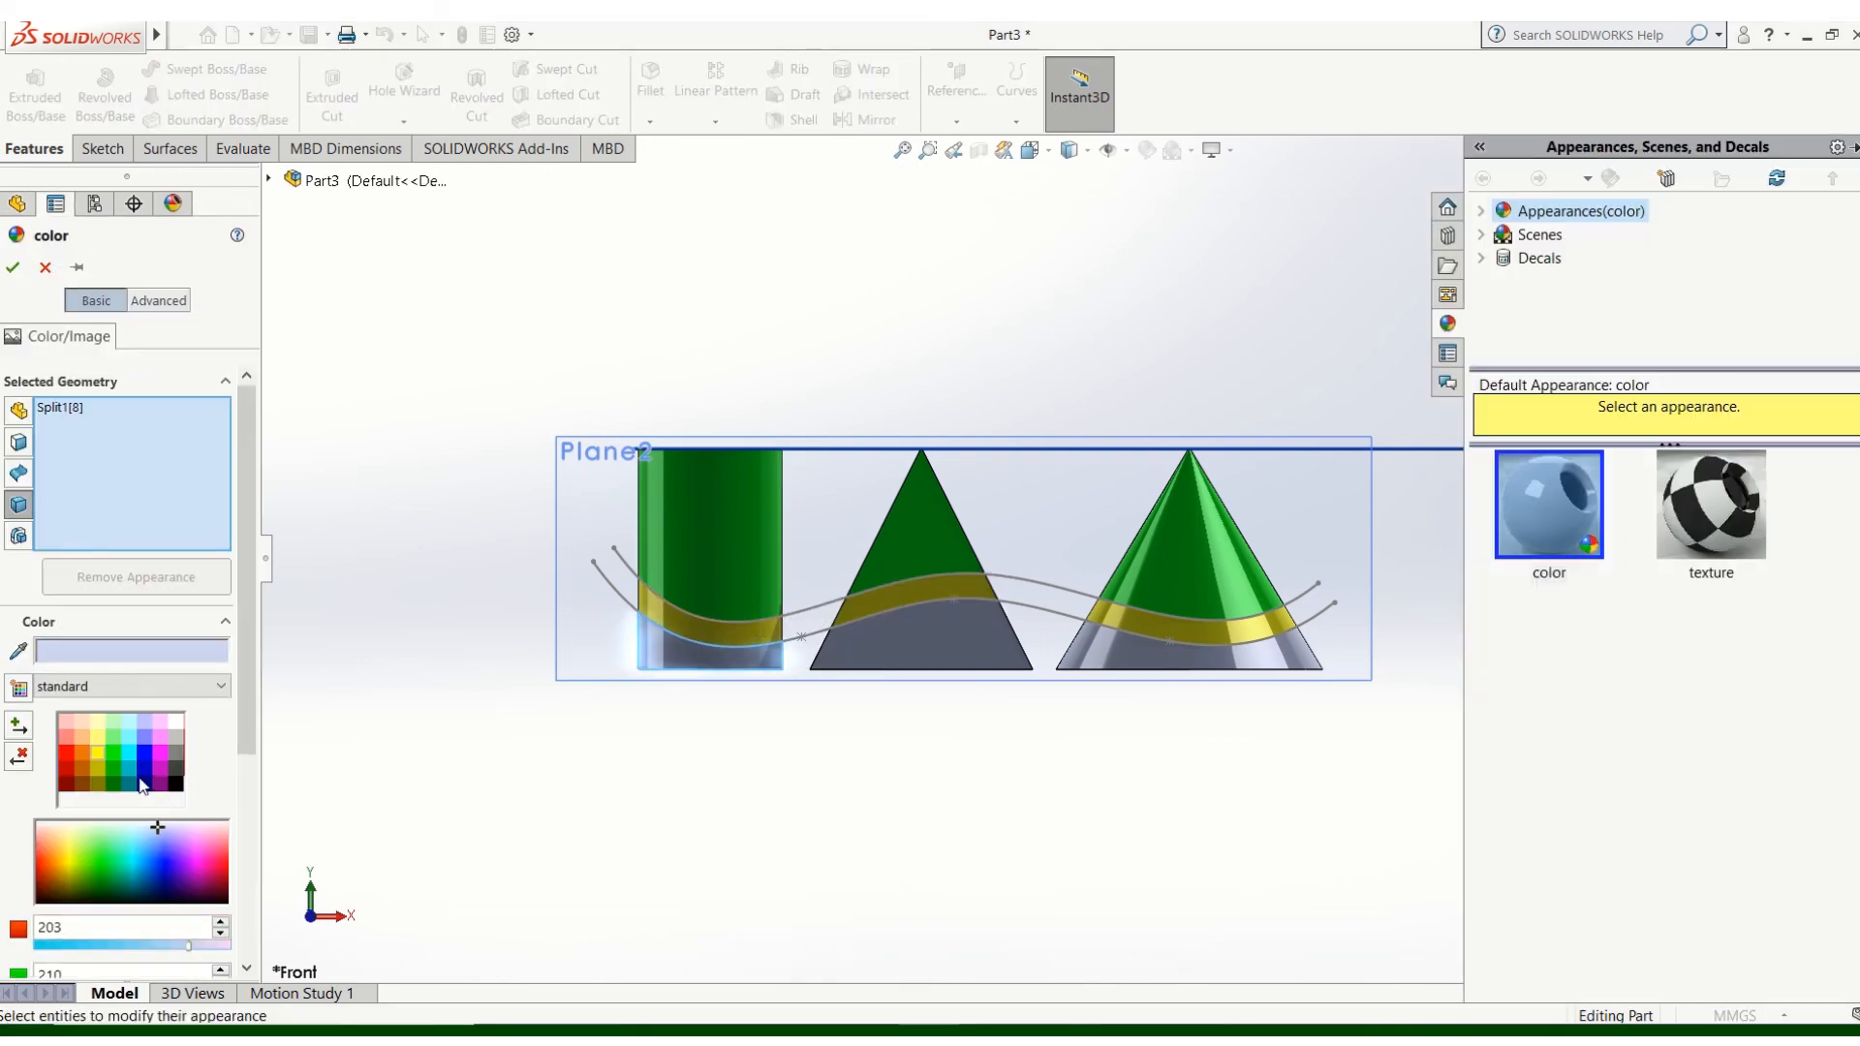
click(67, 753)
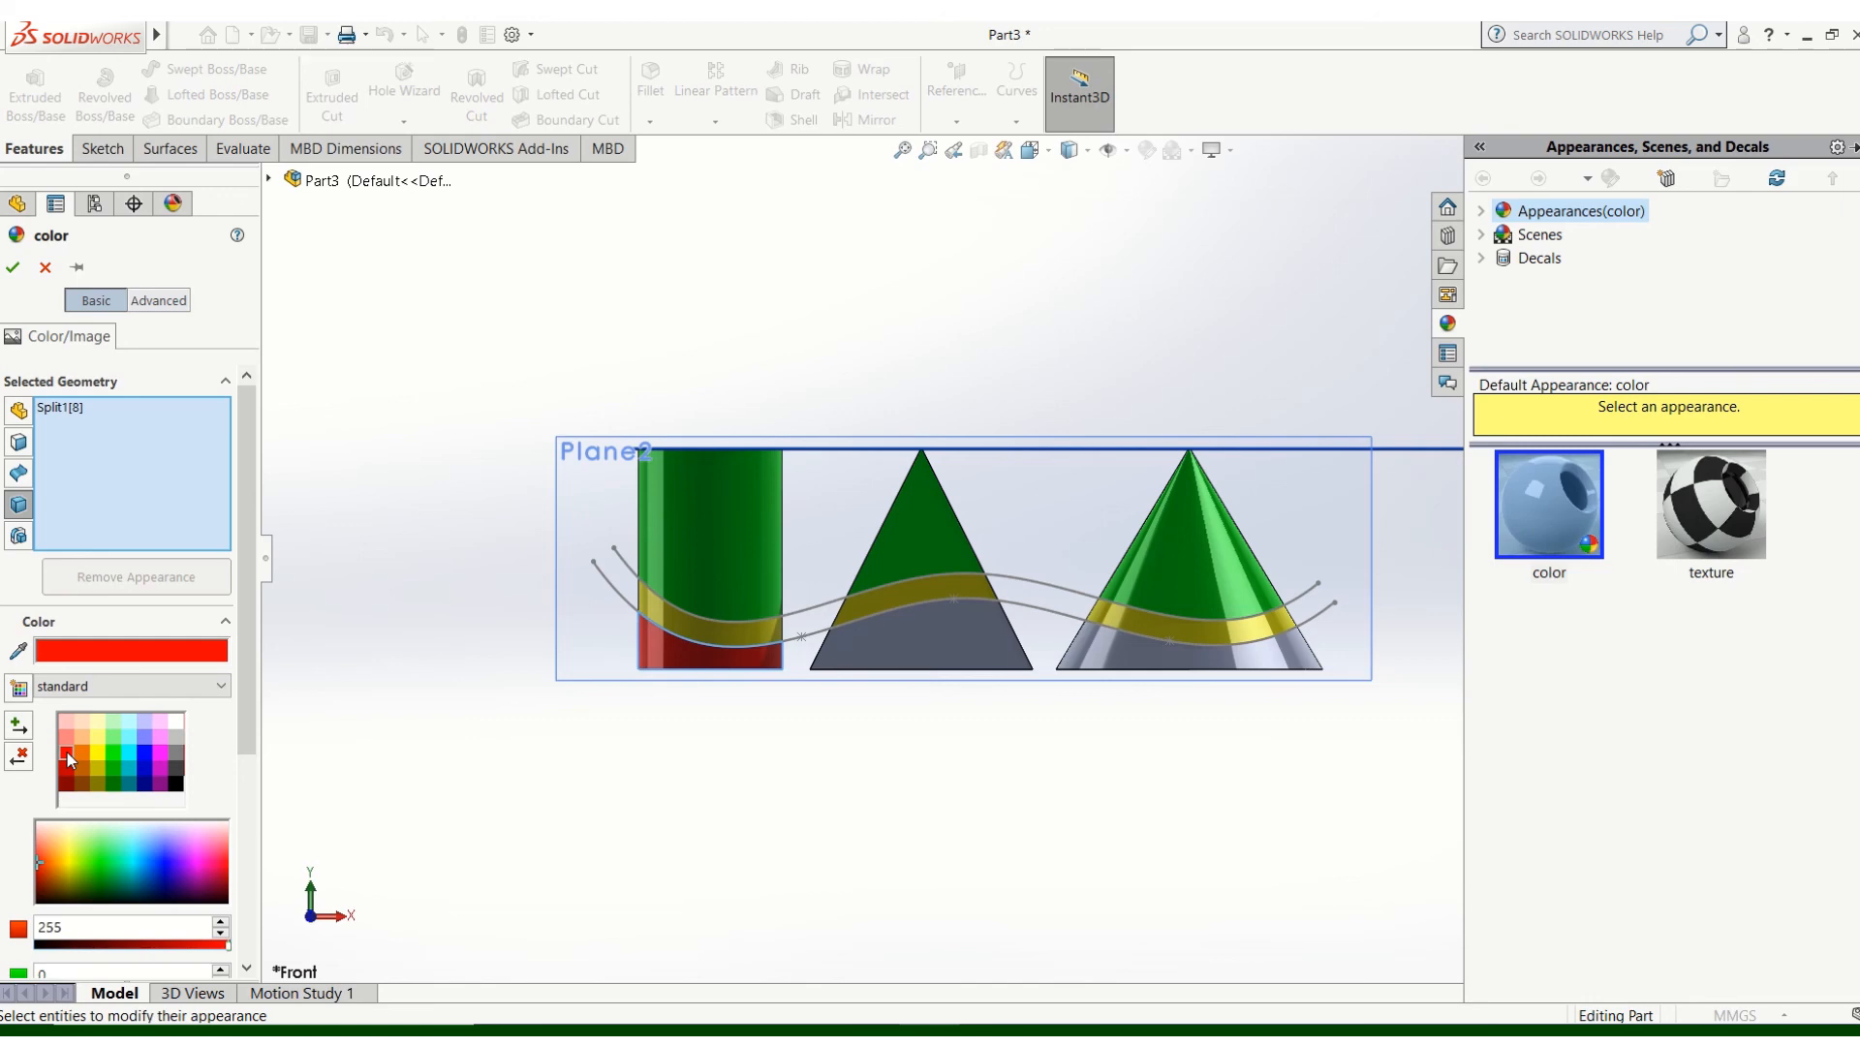
click(942, 667)
click(1124, 656)
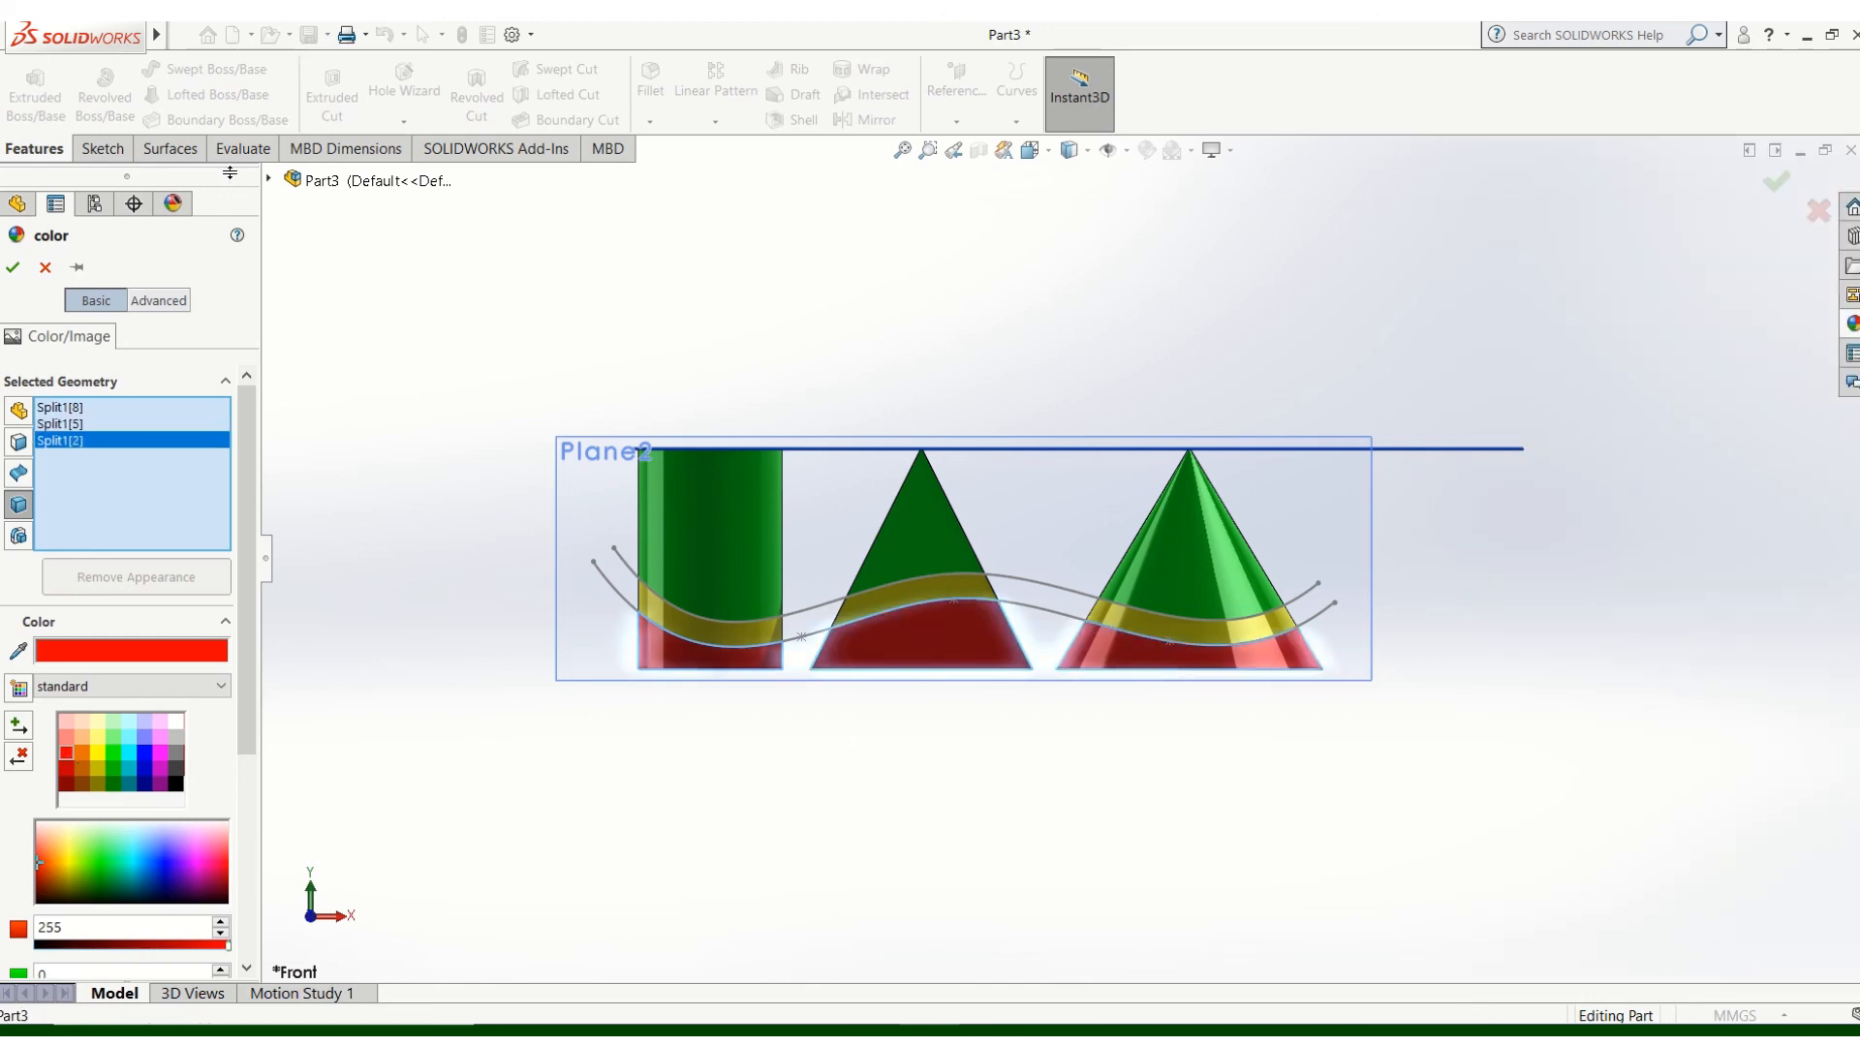
click(14, 268)
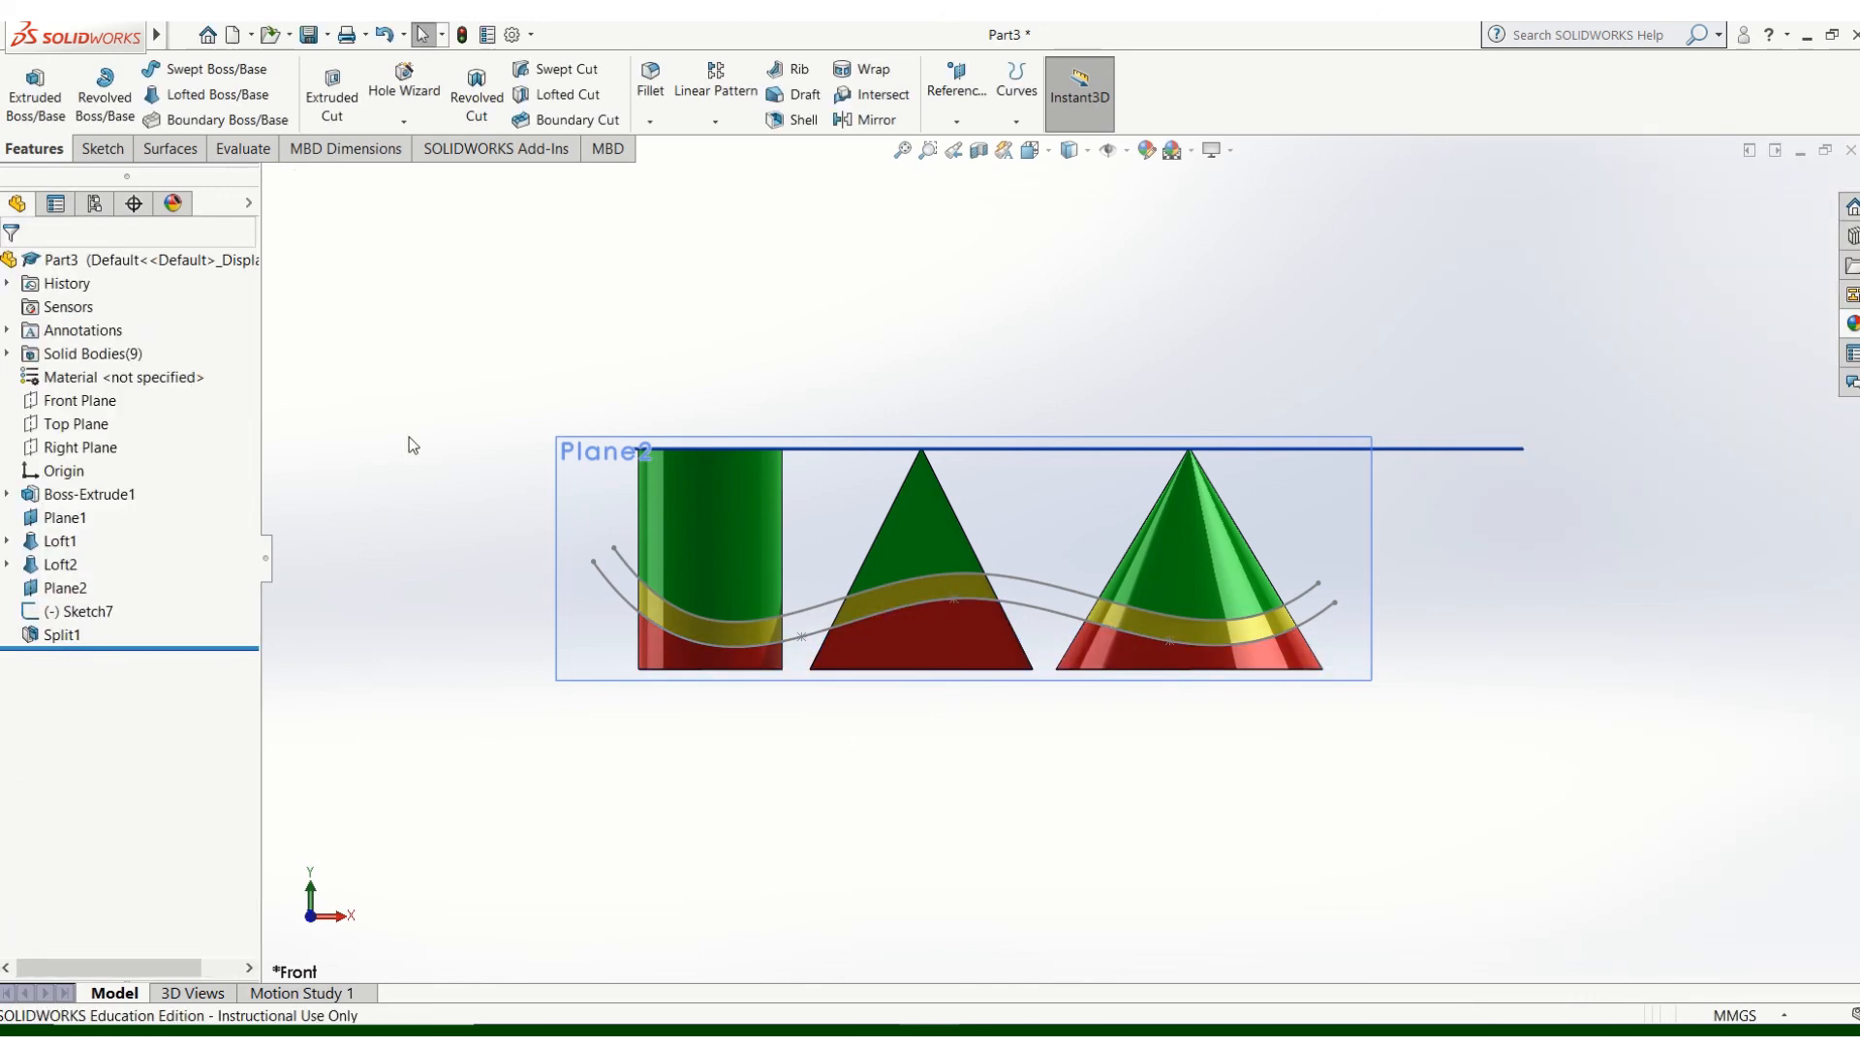
- Inspect the colored split bodies of the cylinder, pyramid and cone from several sides
key(Left)
scroll(765, 534, up, 3)
key(Left)
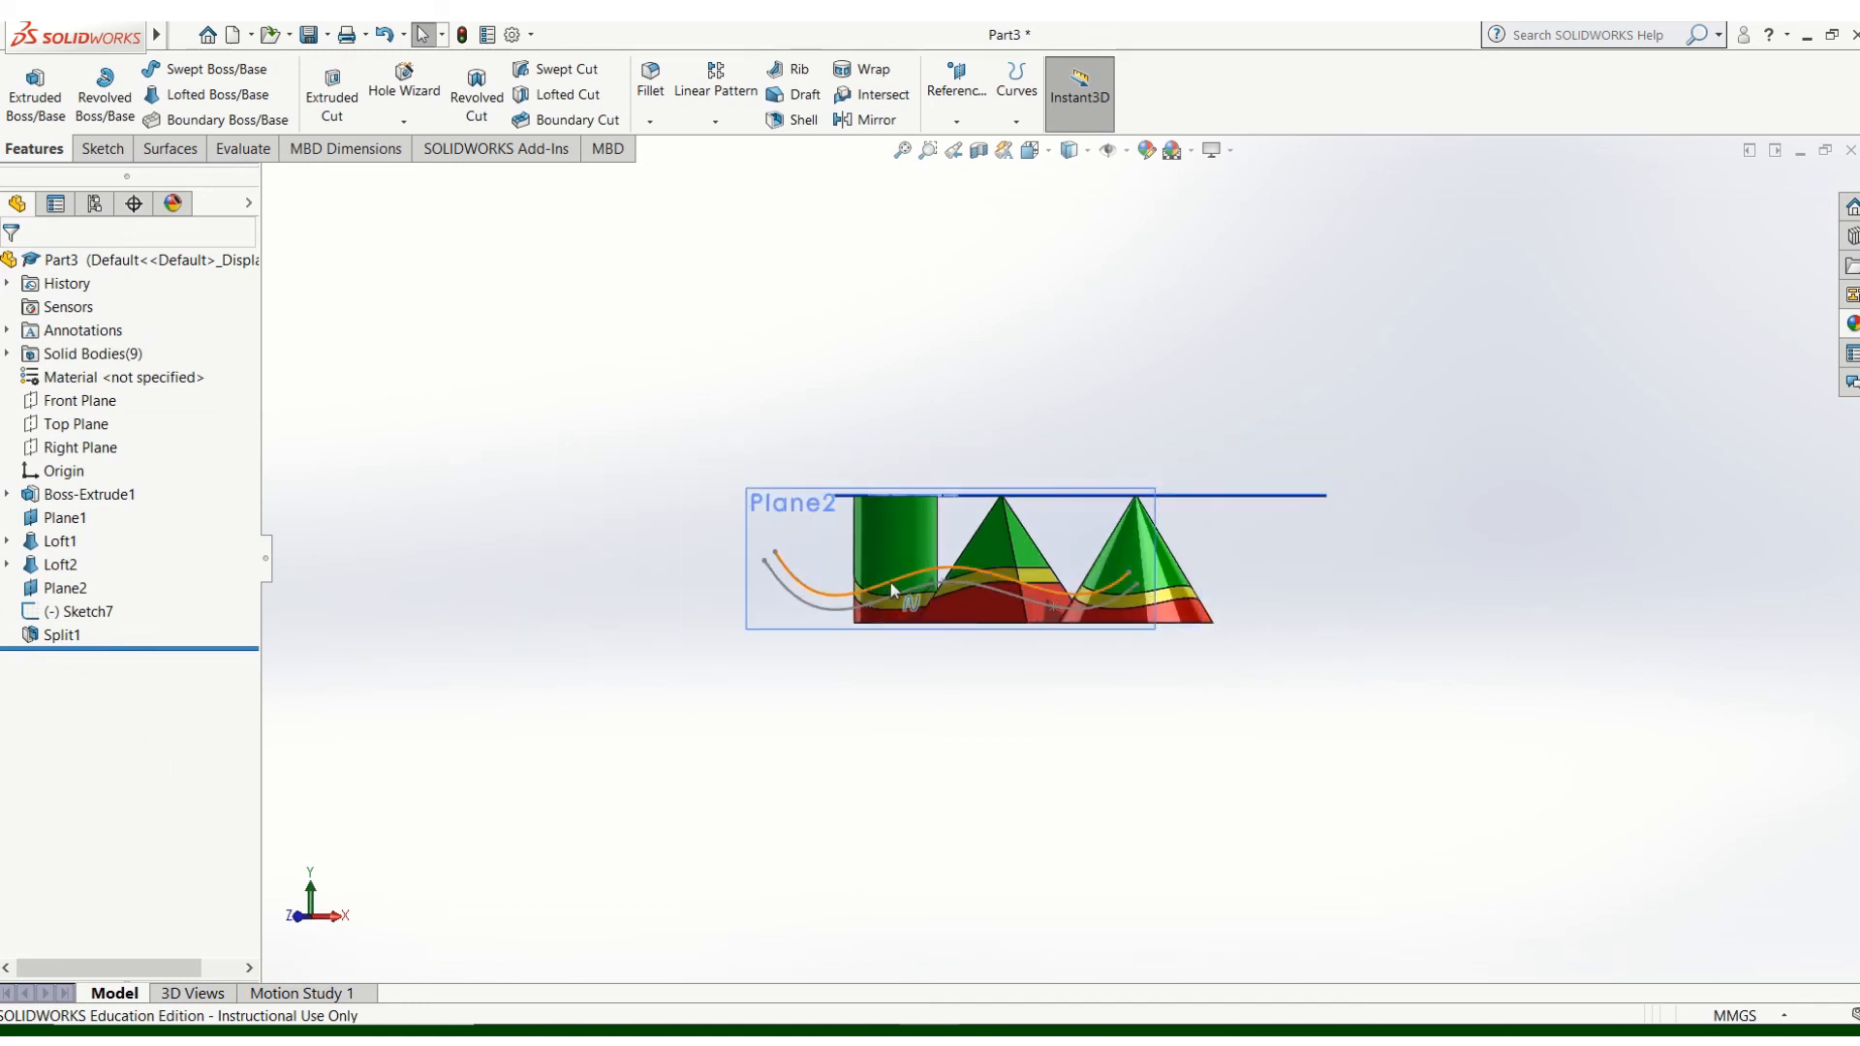
key(Left)
key(Down)
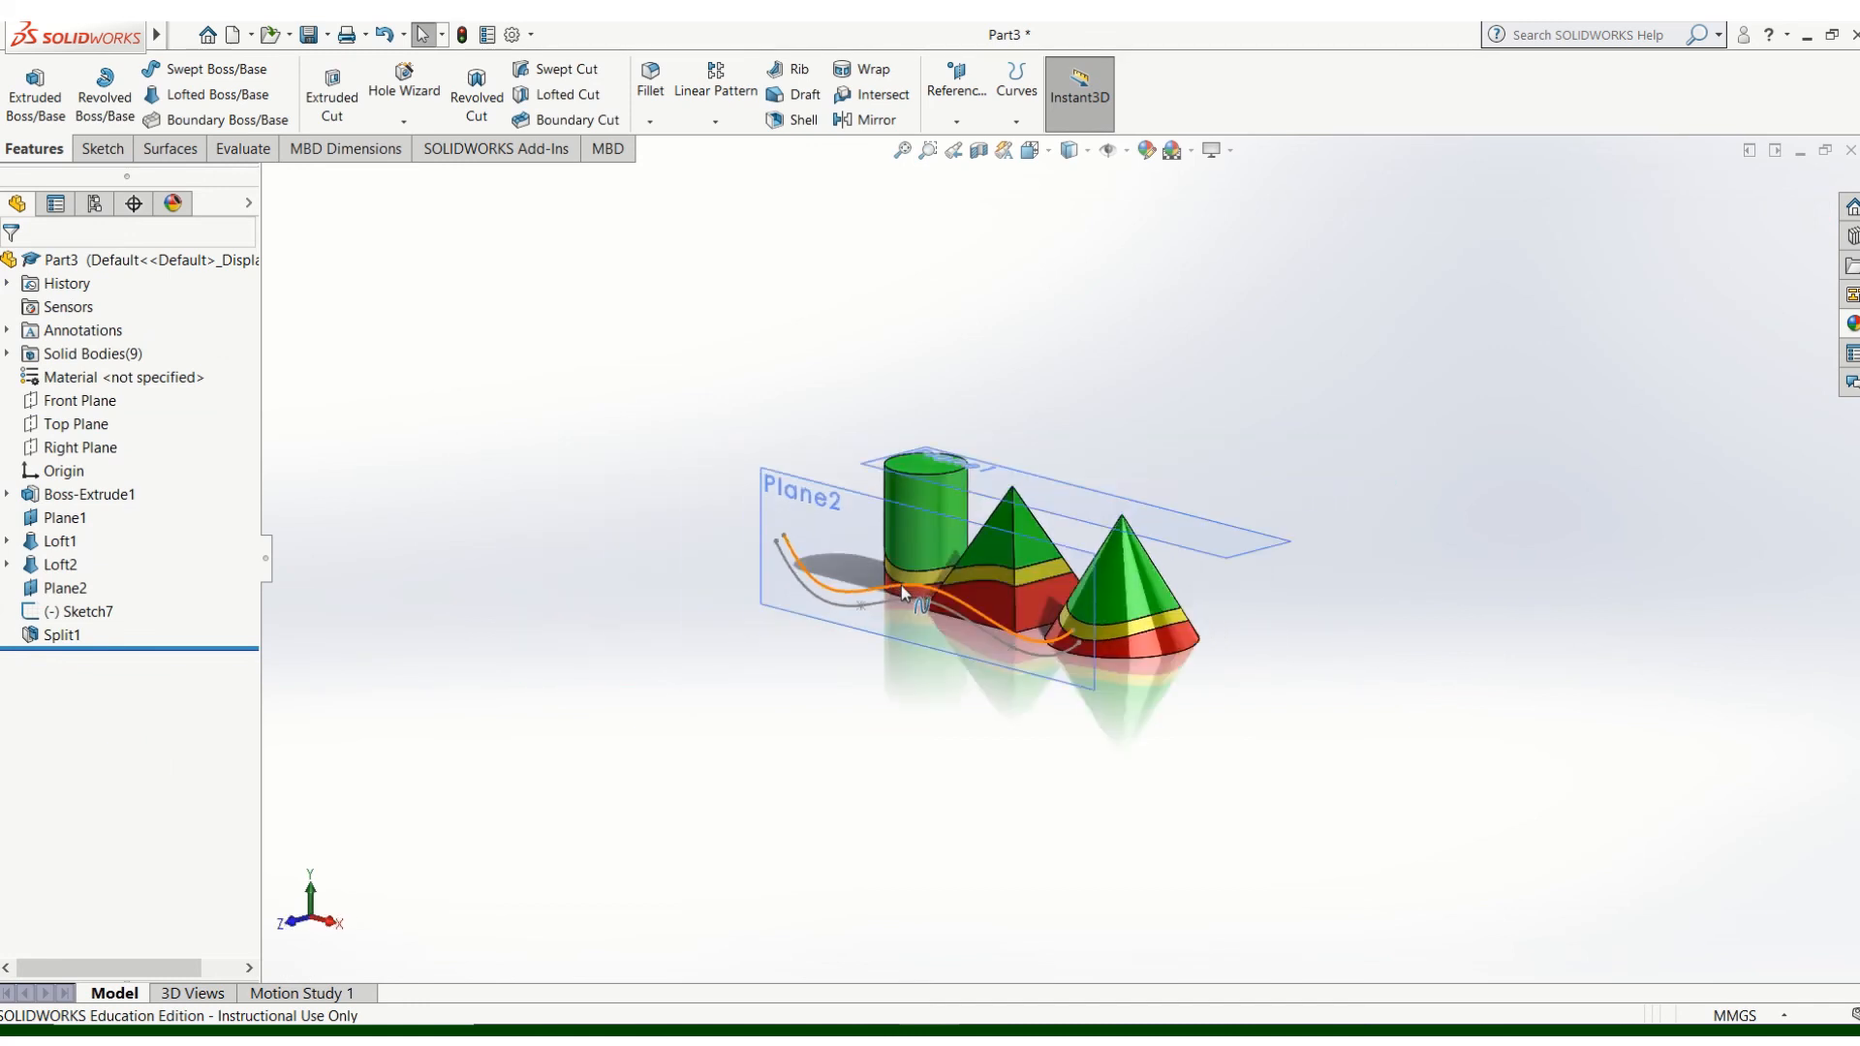
key(Left)
key(Left)
key(Left)
key(Left)
key(Left)
key(Left)
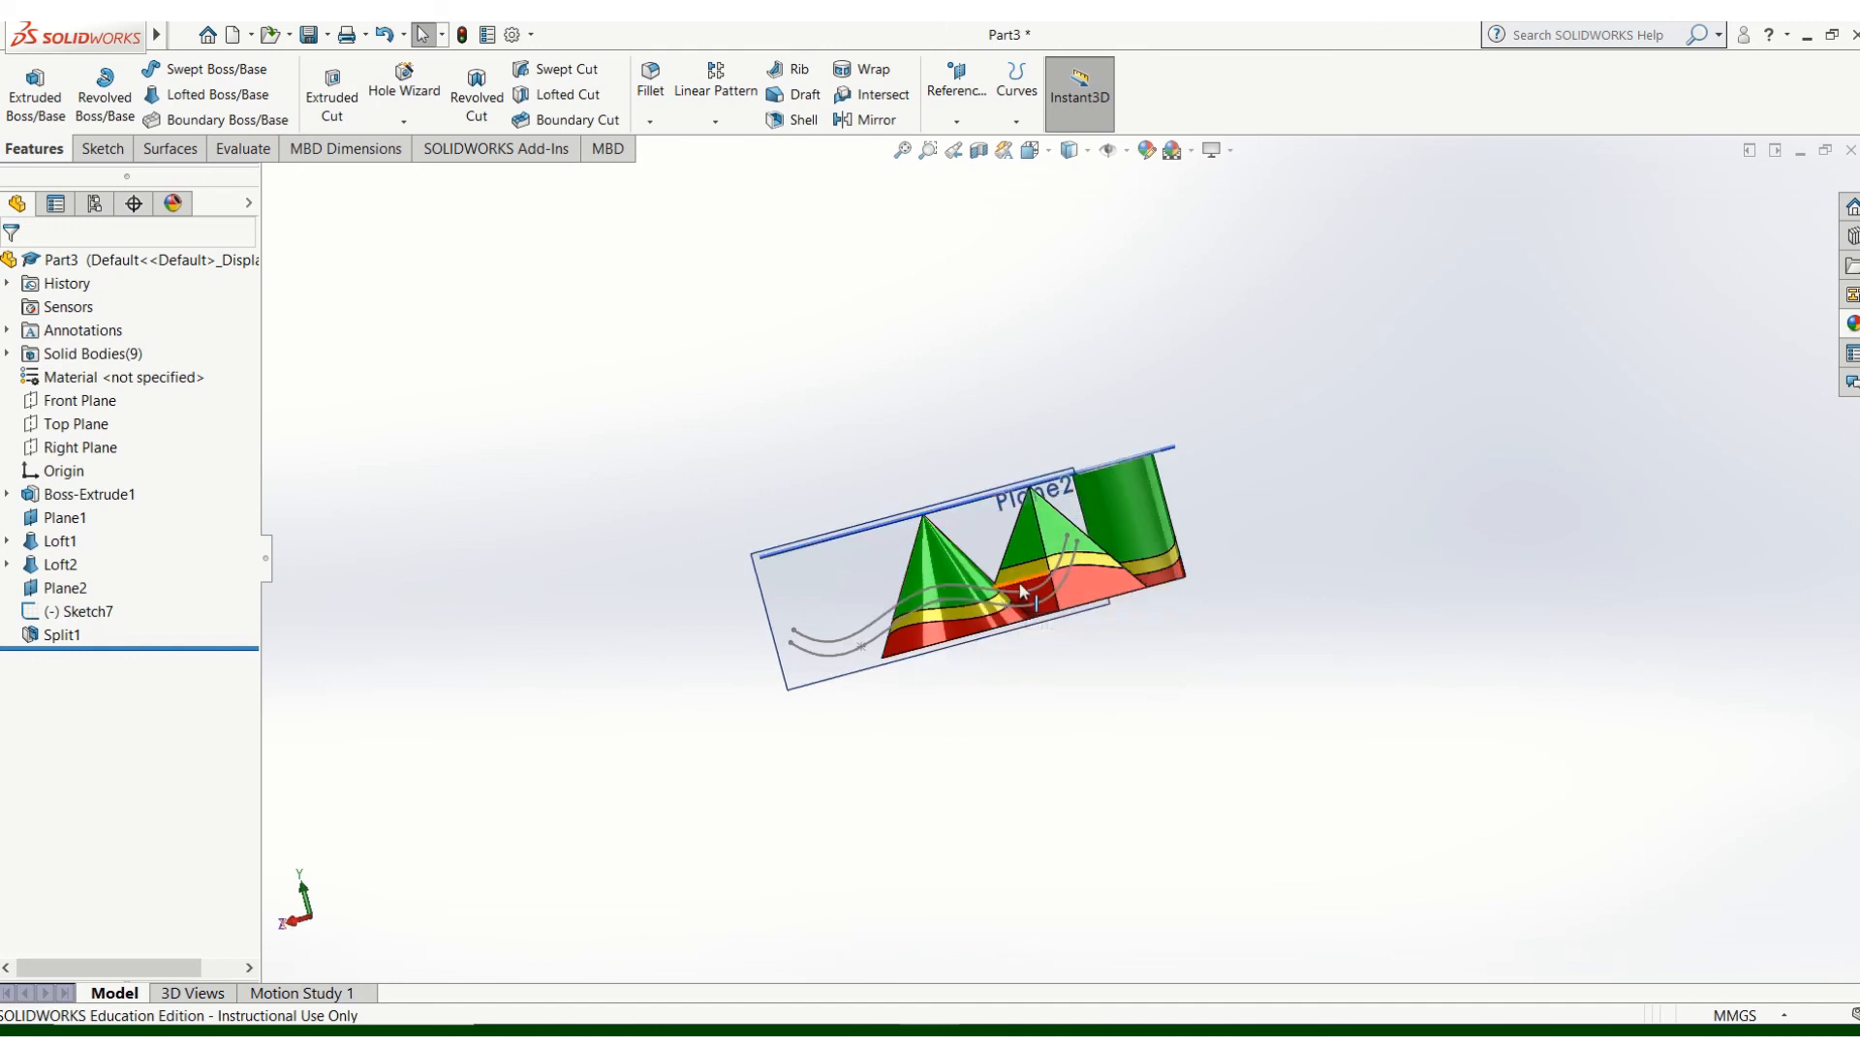
- Orbit around the model to examine the green, yellow and red layers on the back and front of all three solids
key(Left)
key(Left)
scroll(1019, 587, down, 3)
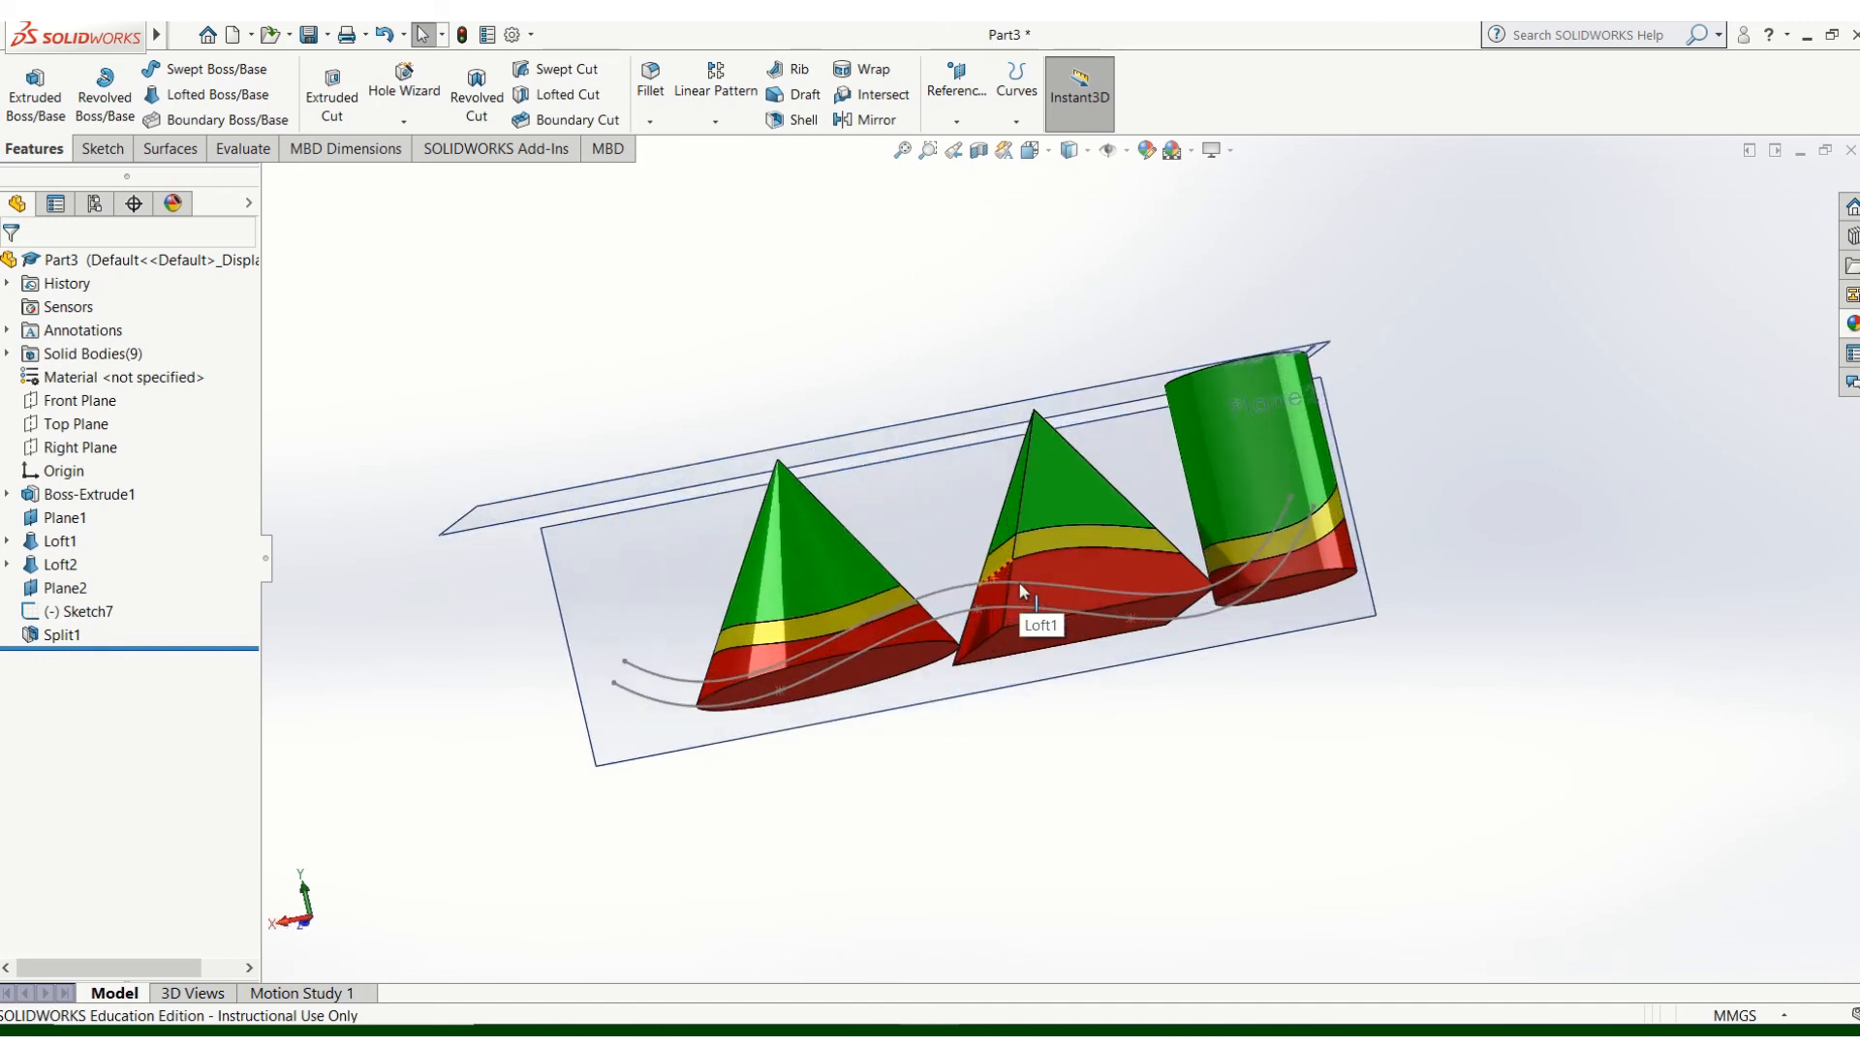
scroll(1020, 584, down, 1)
key(Left)
key(Down)
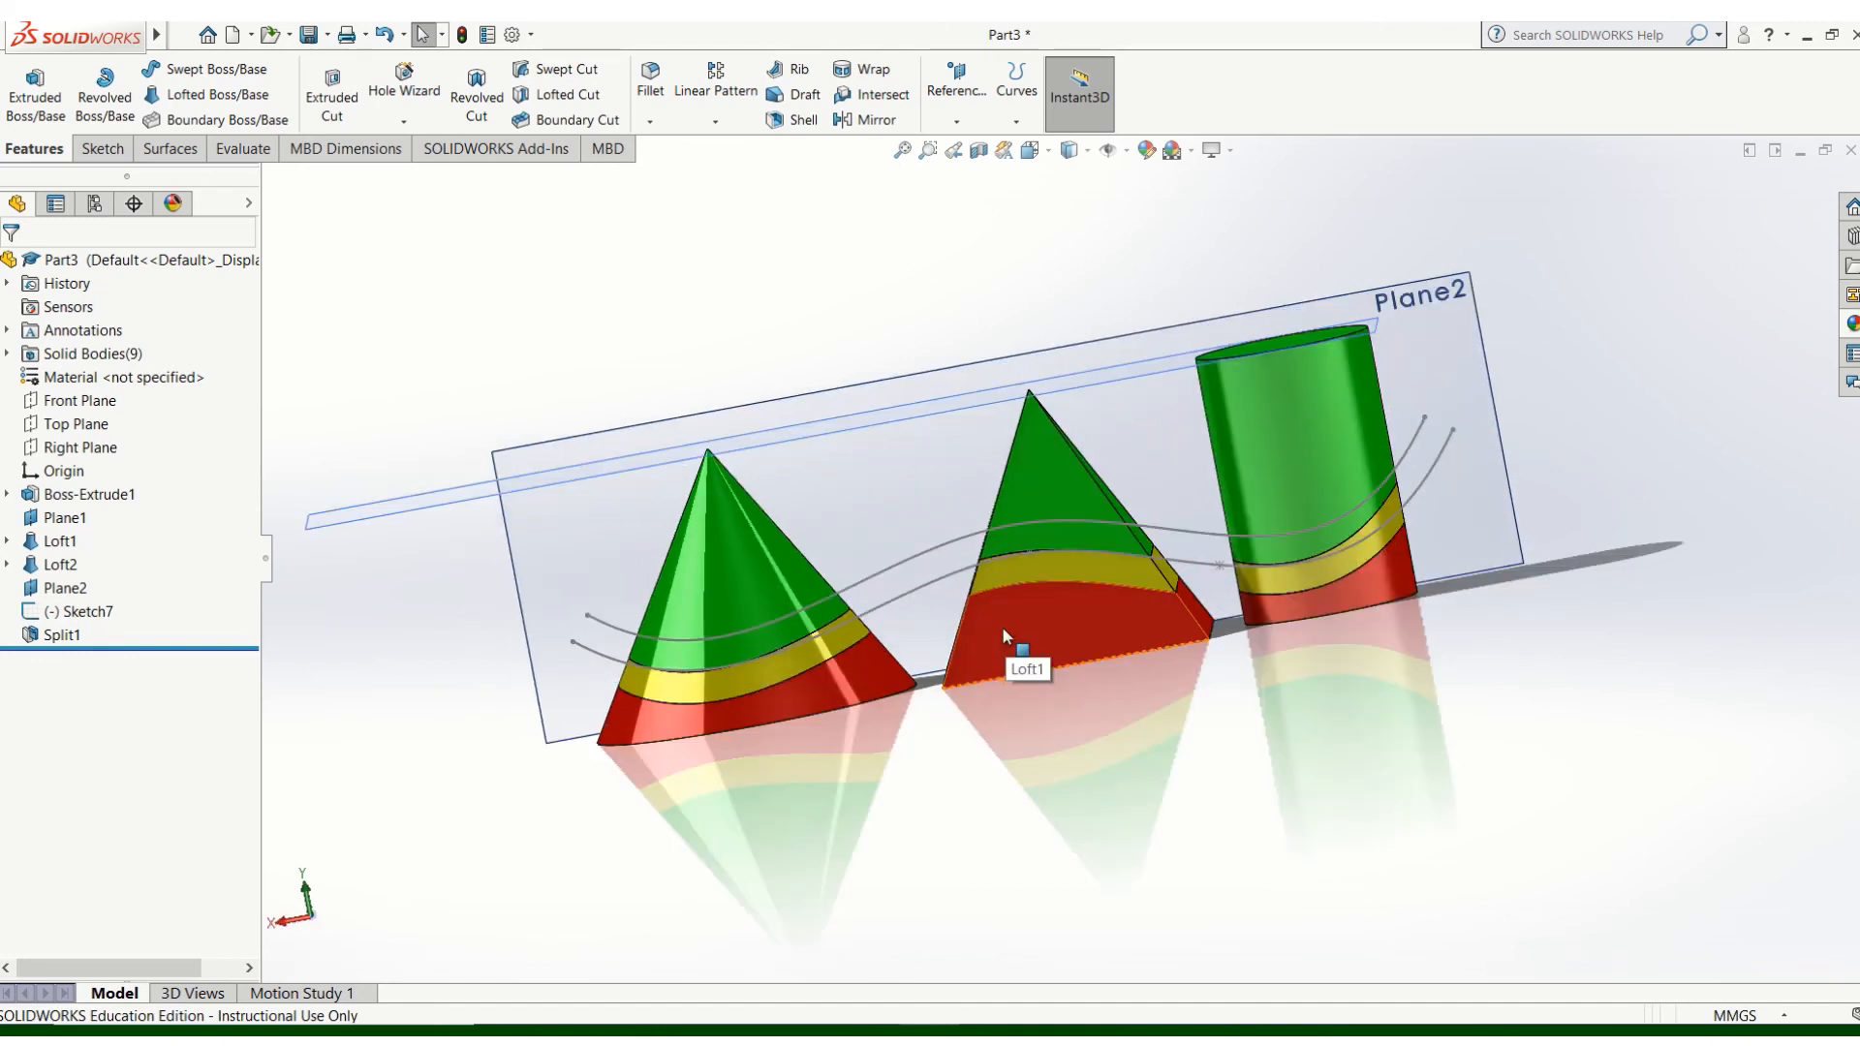
key(Down)
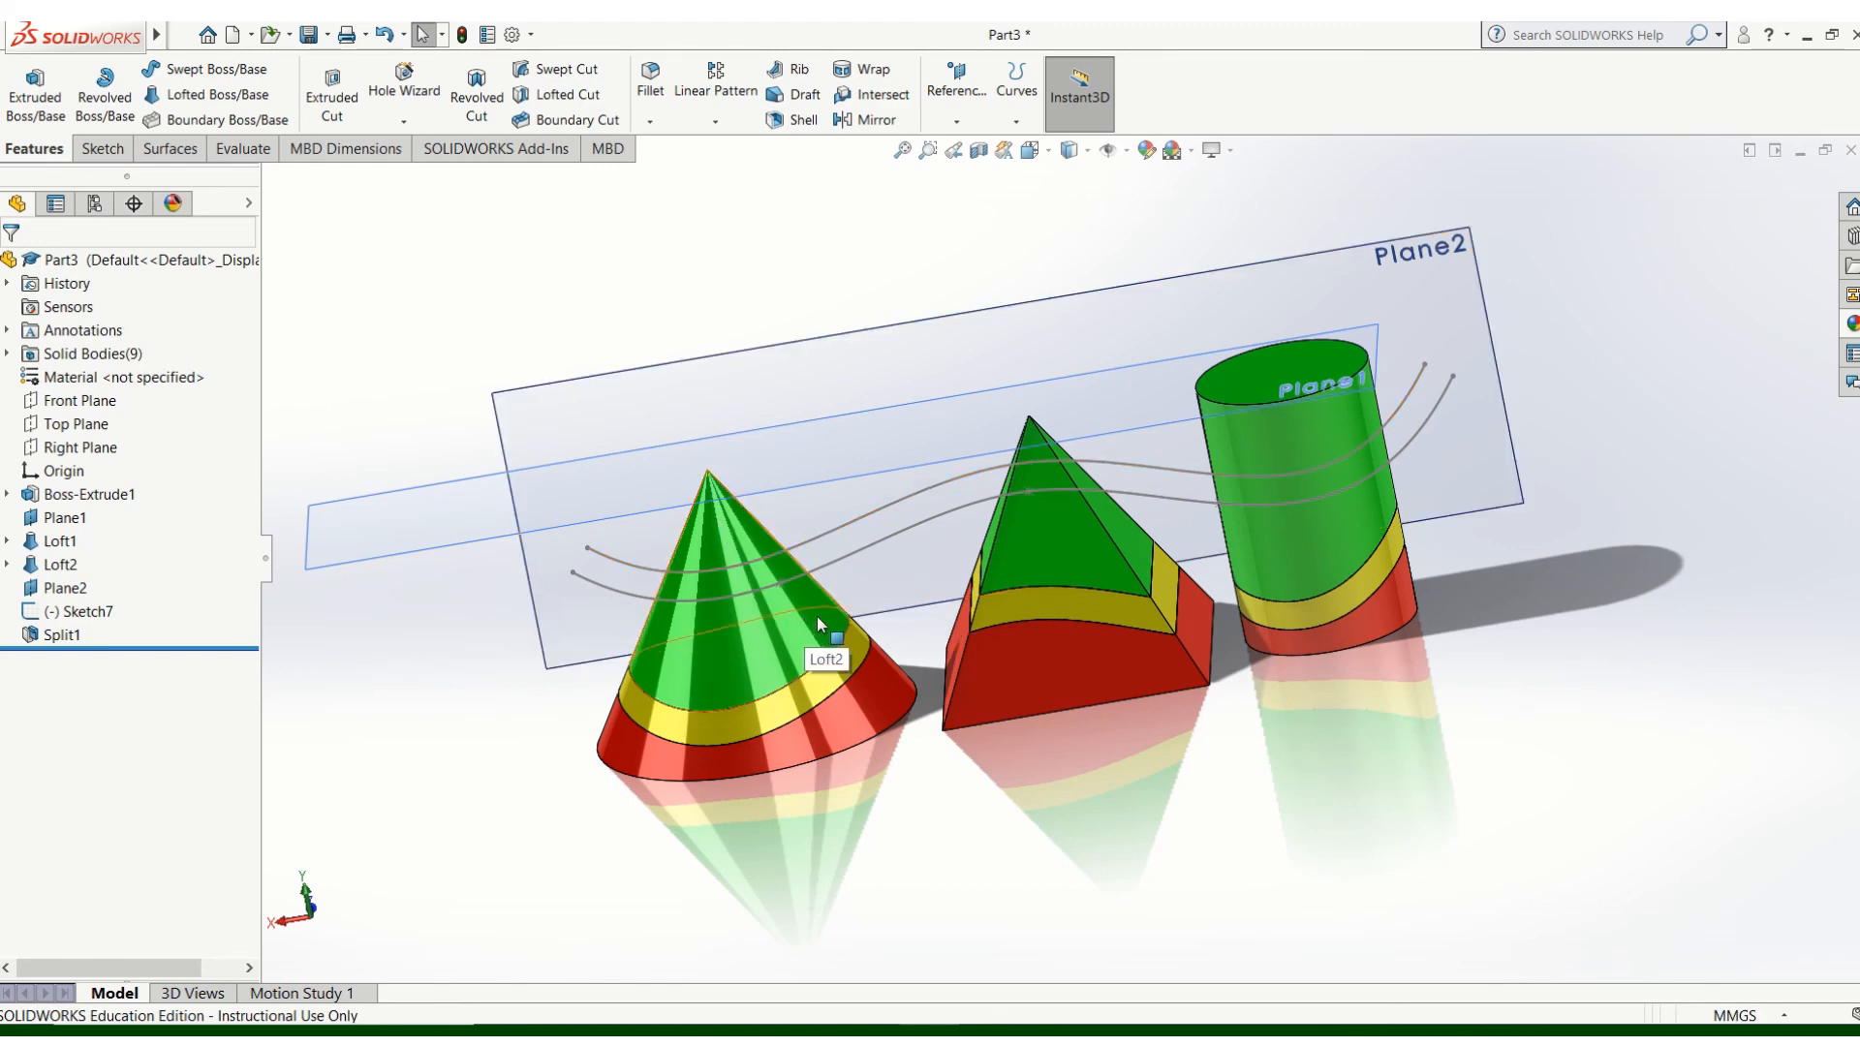
key(Right)
key(Right)
key(Right)
key(Right)
key(Right)
key(Right)
key(Right)
key(Right)
key(Right)
key(Right)
key(Right)
key(Right)
key(Down)
key(Down)
key(Down)
key(Down)
key(Down)
key(Down)
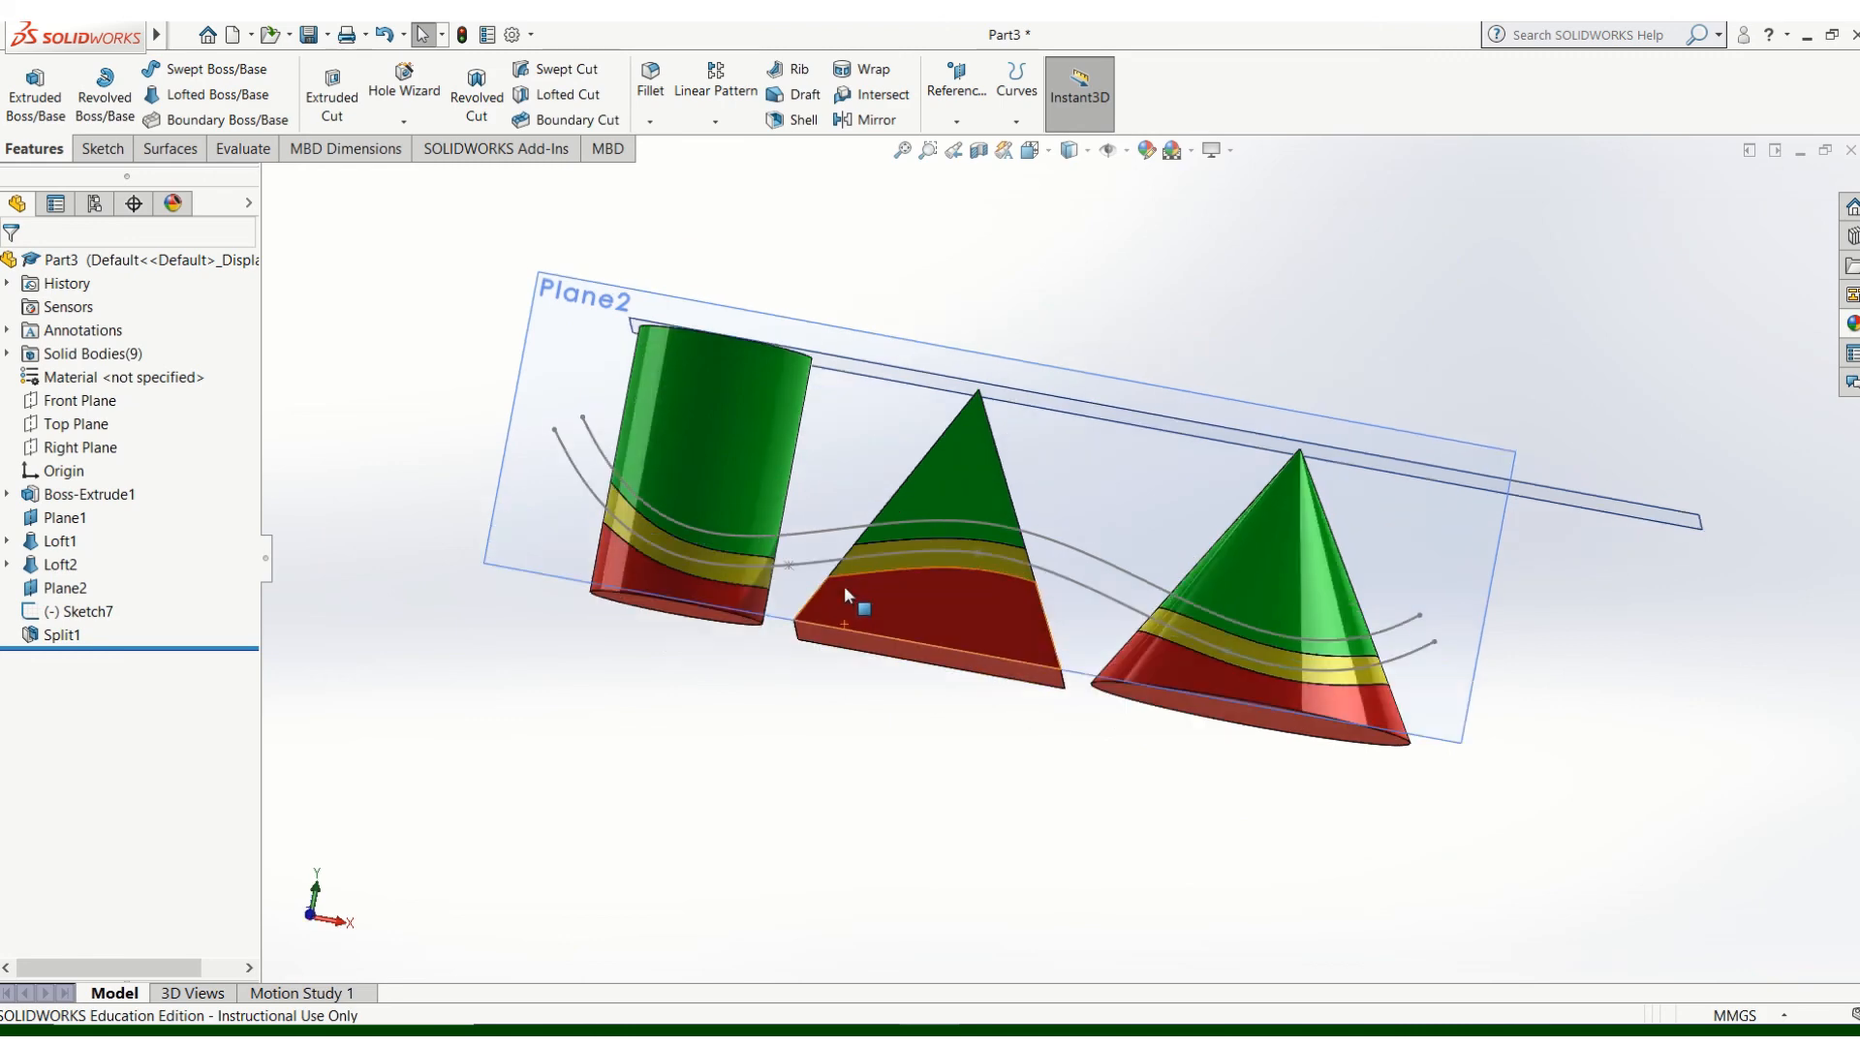
- Examine the wavy layer boundaries on the cylinder, pyramid and cone up close from an elevated front angle, alongside the two splines
key(Left)
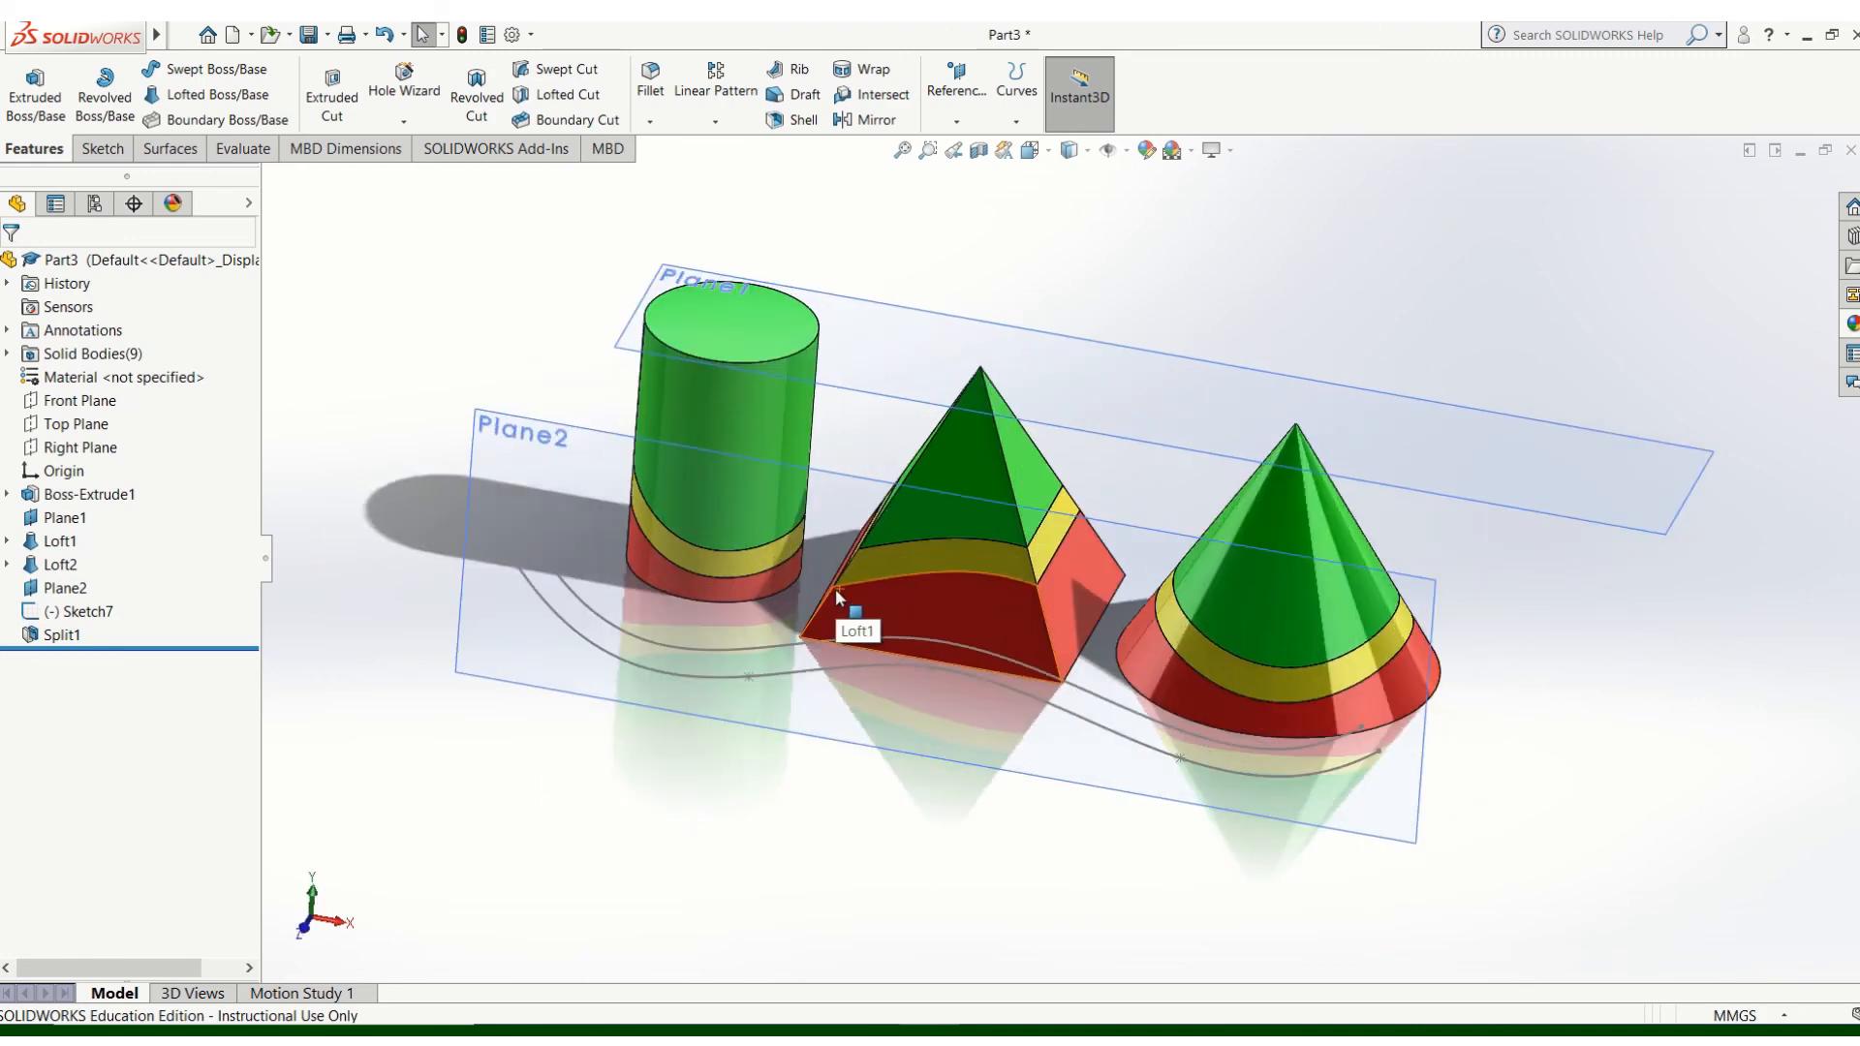
scroll(786, 523, up, 2)
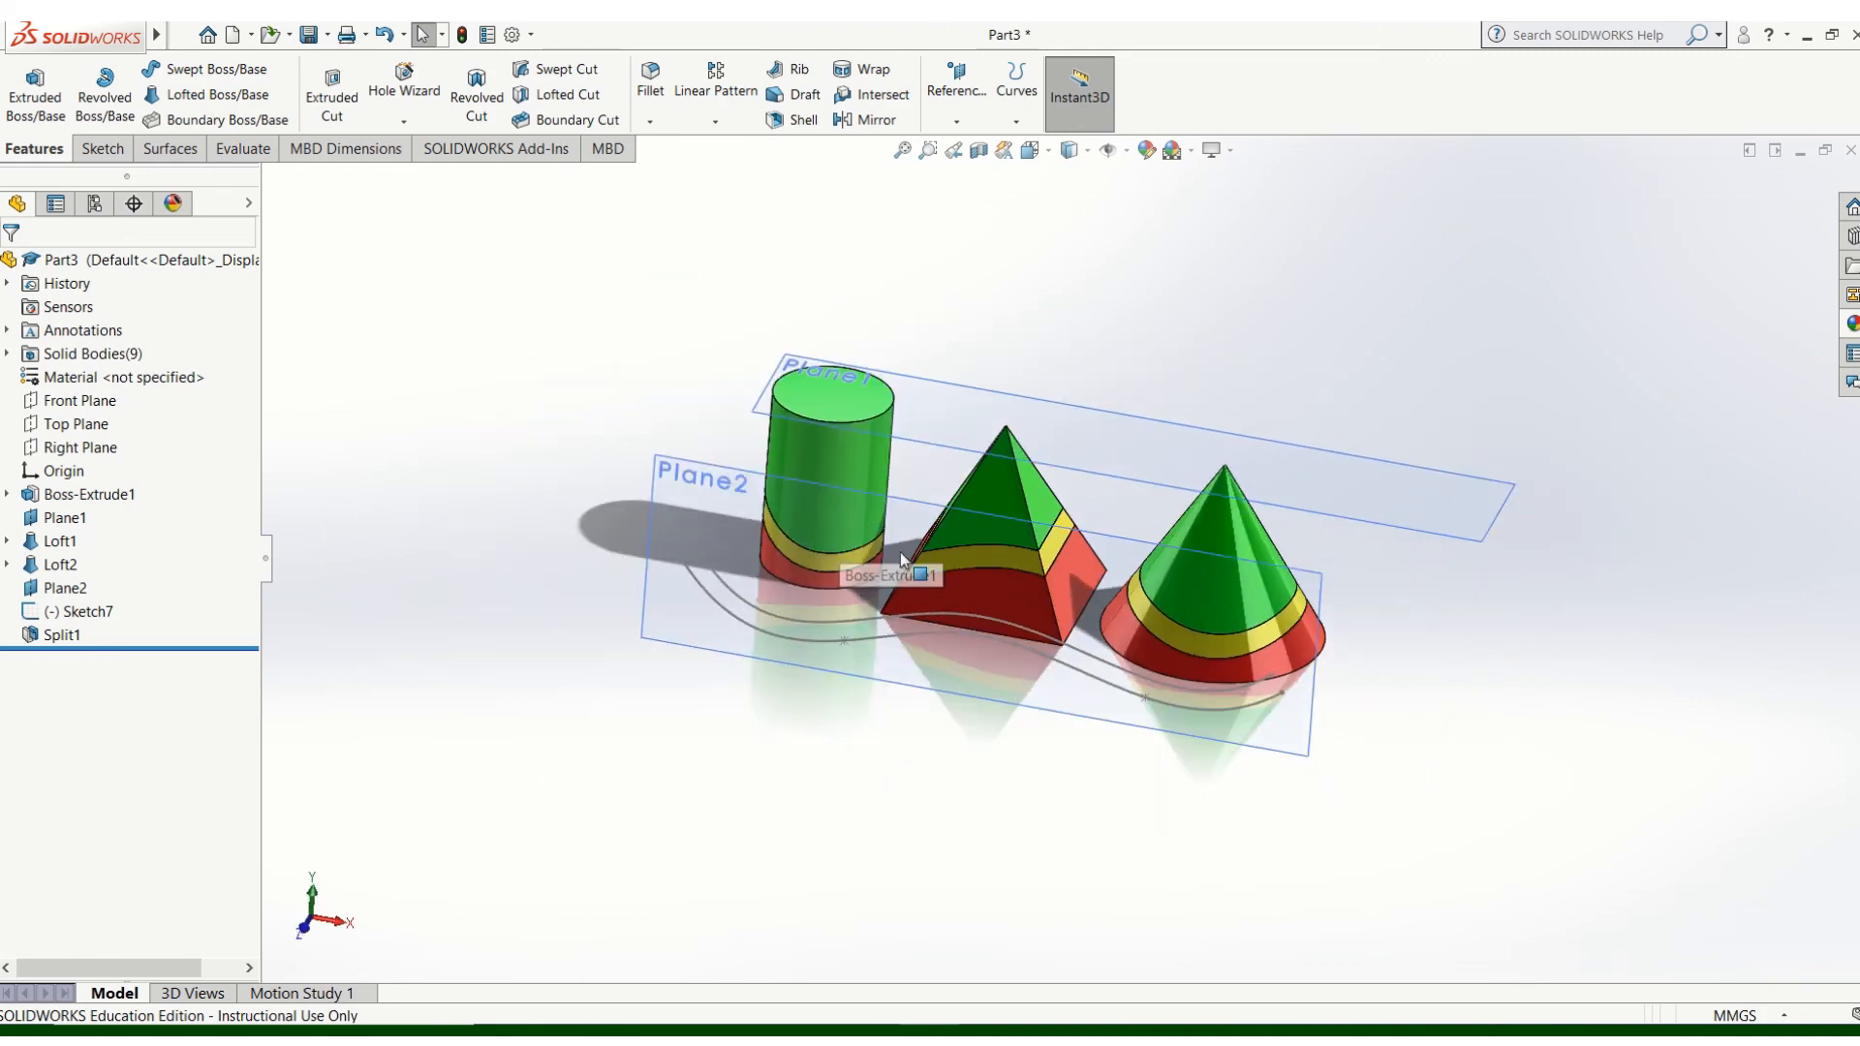
key(Left)
key(Left)
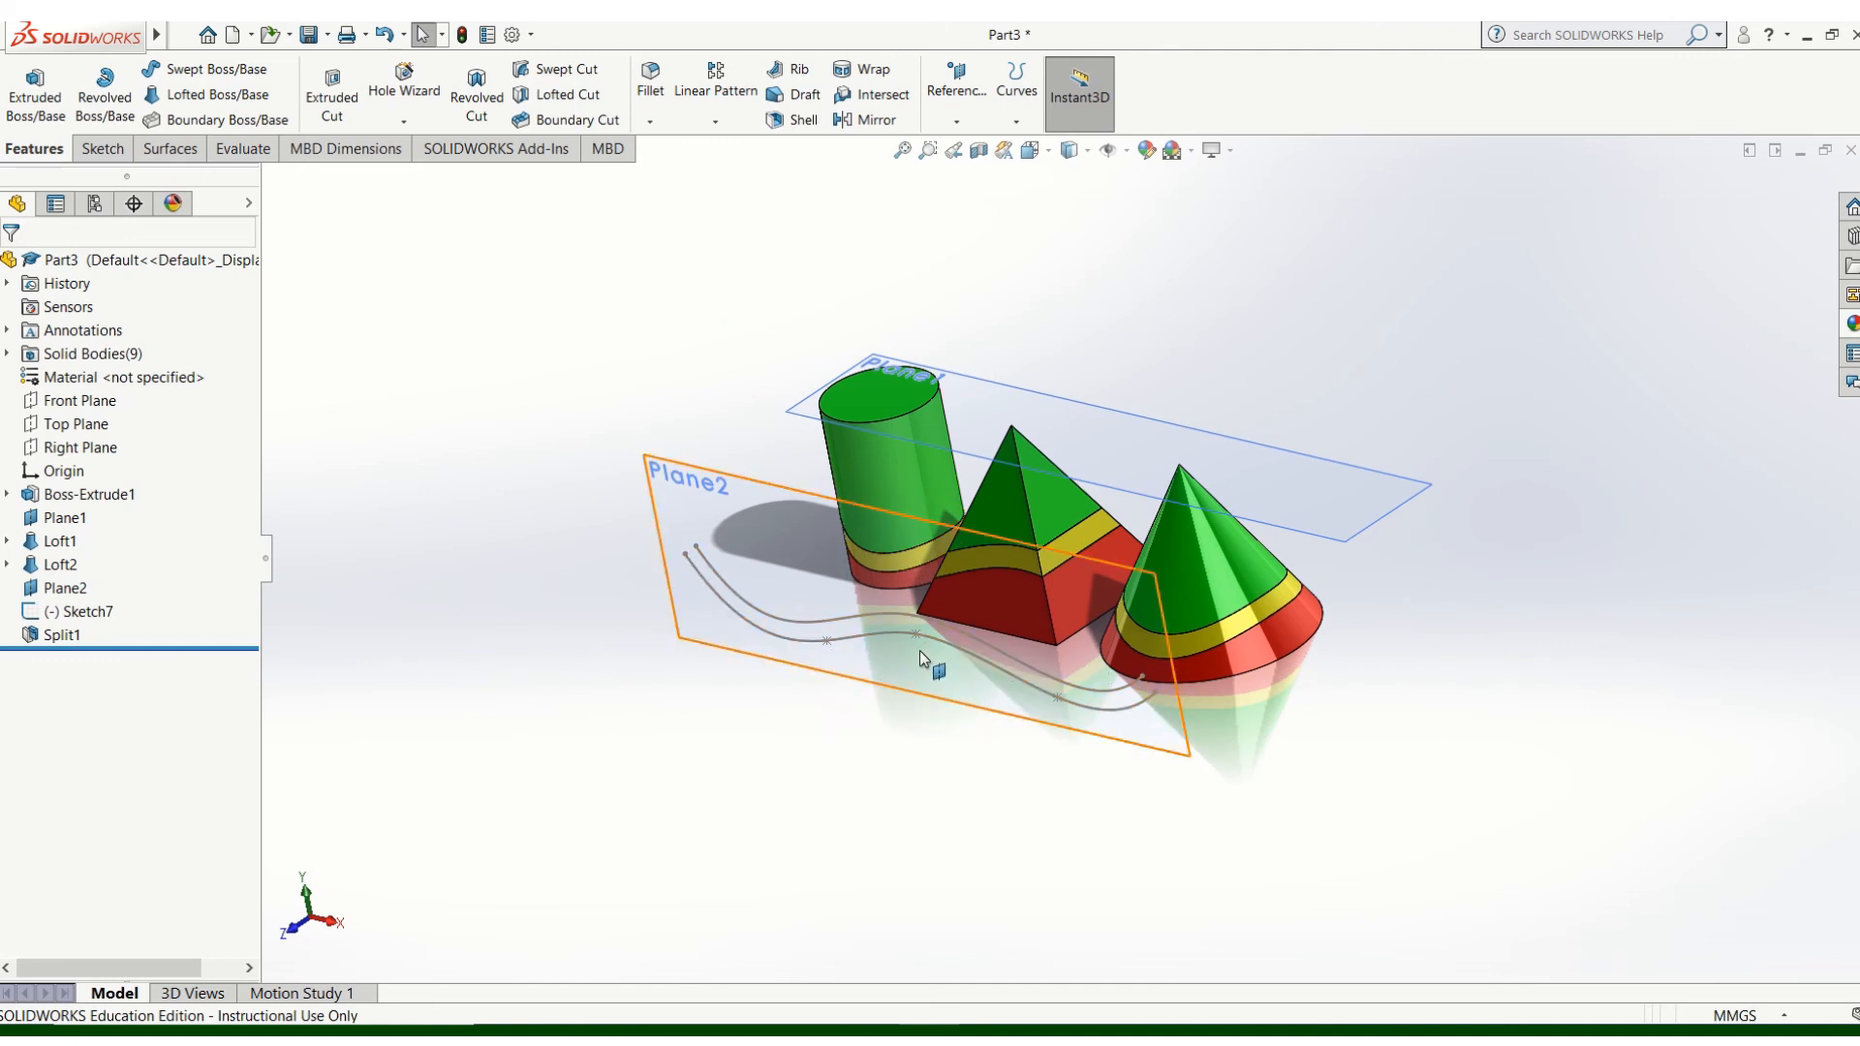
scroll(906, 649, up, 2)
scroll(1153, 606, down, 5)
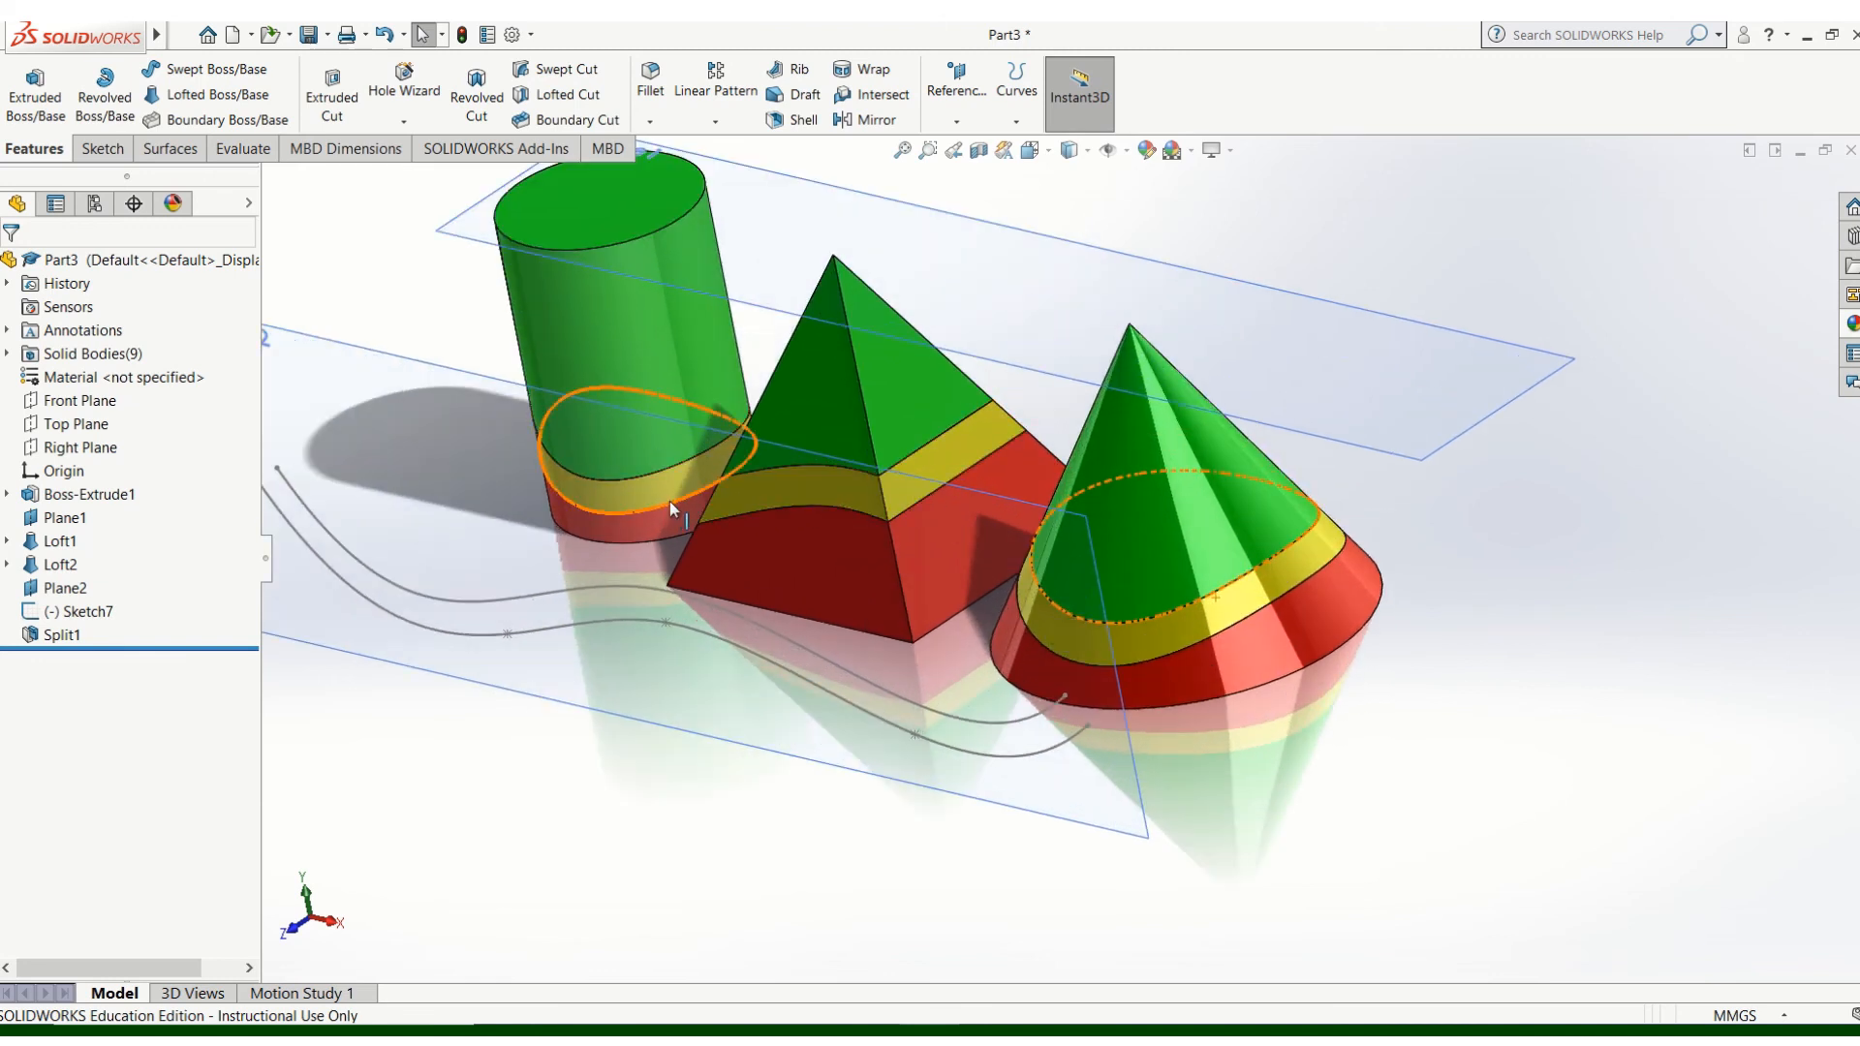
scroll(690, 502, up, 1)
scroll(690, 502, up, 1)
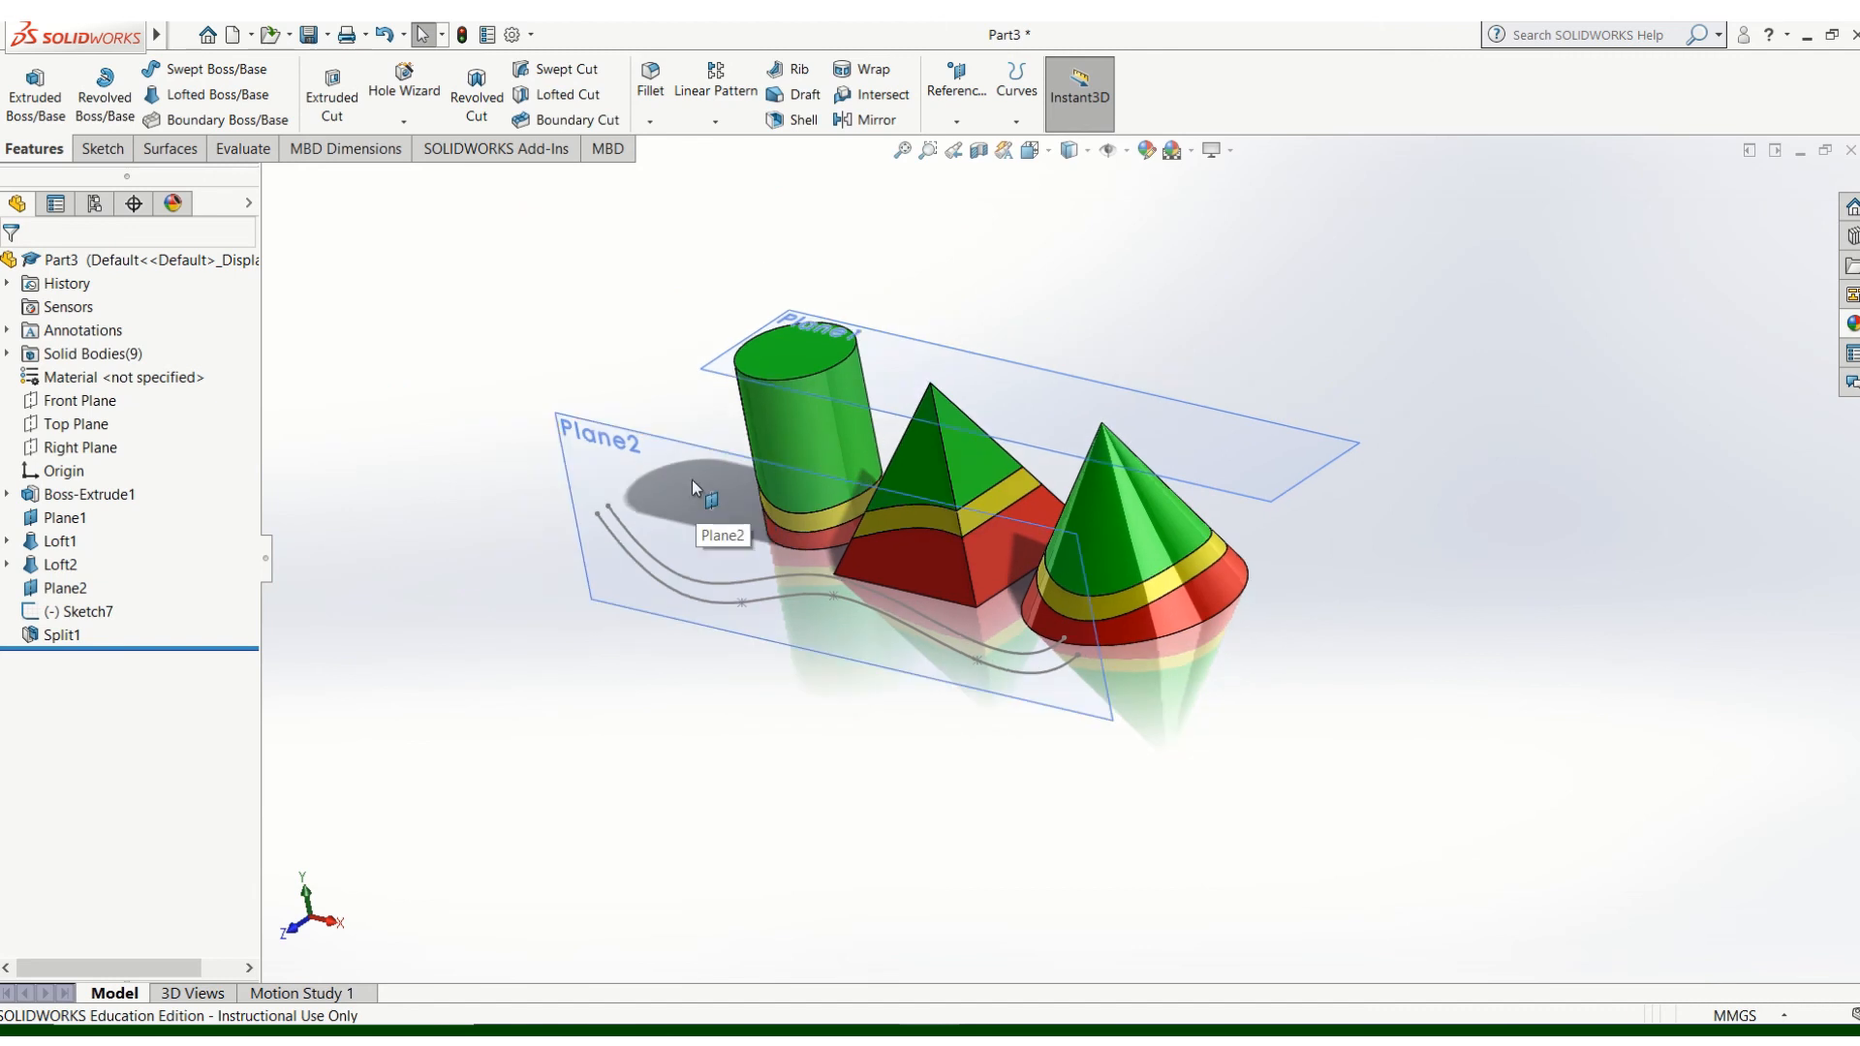
scroll(694, 475, down, 2)
scroll(1051, 552, down, 1)
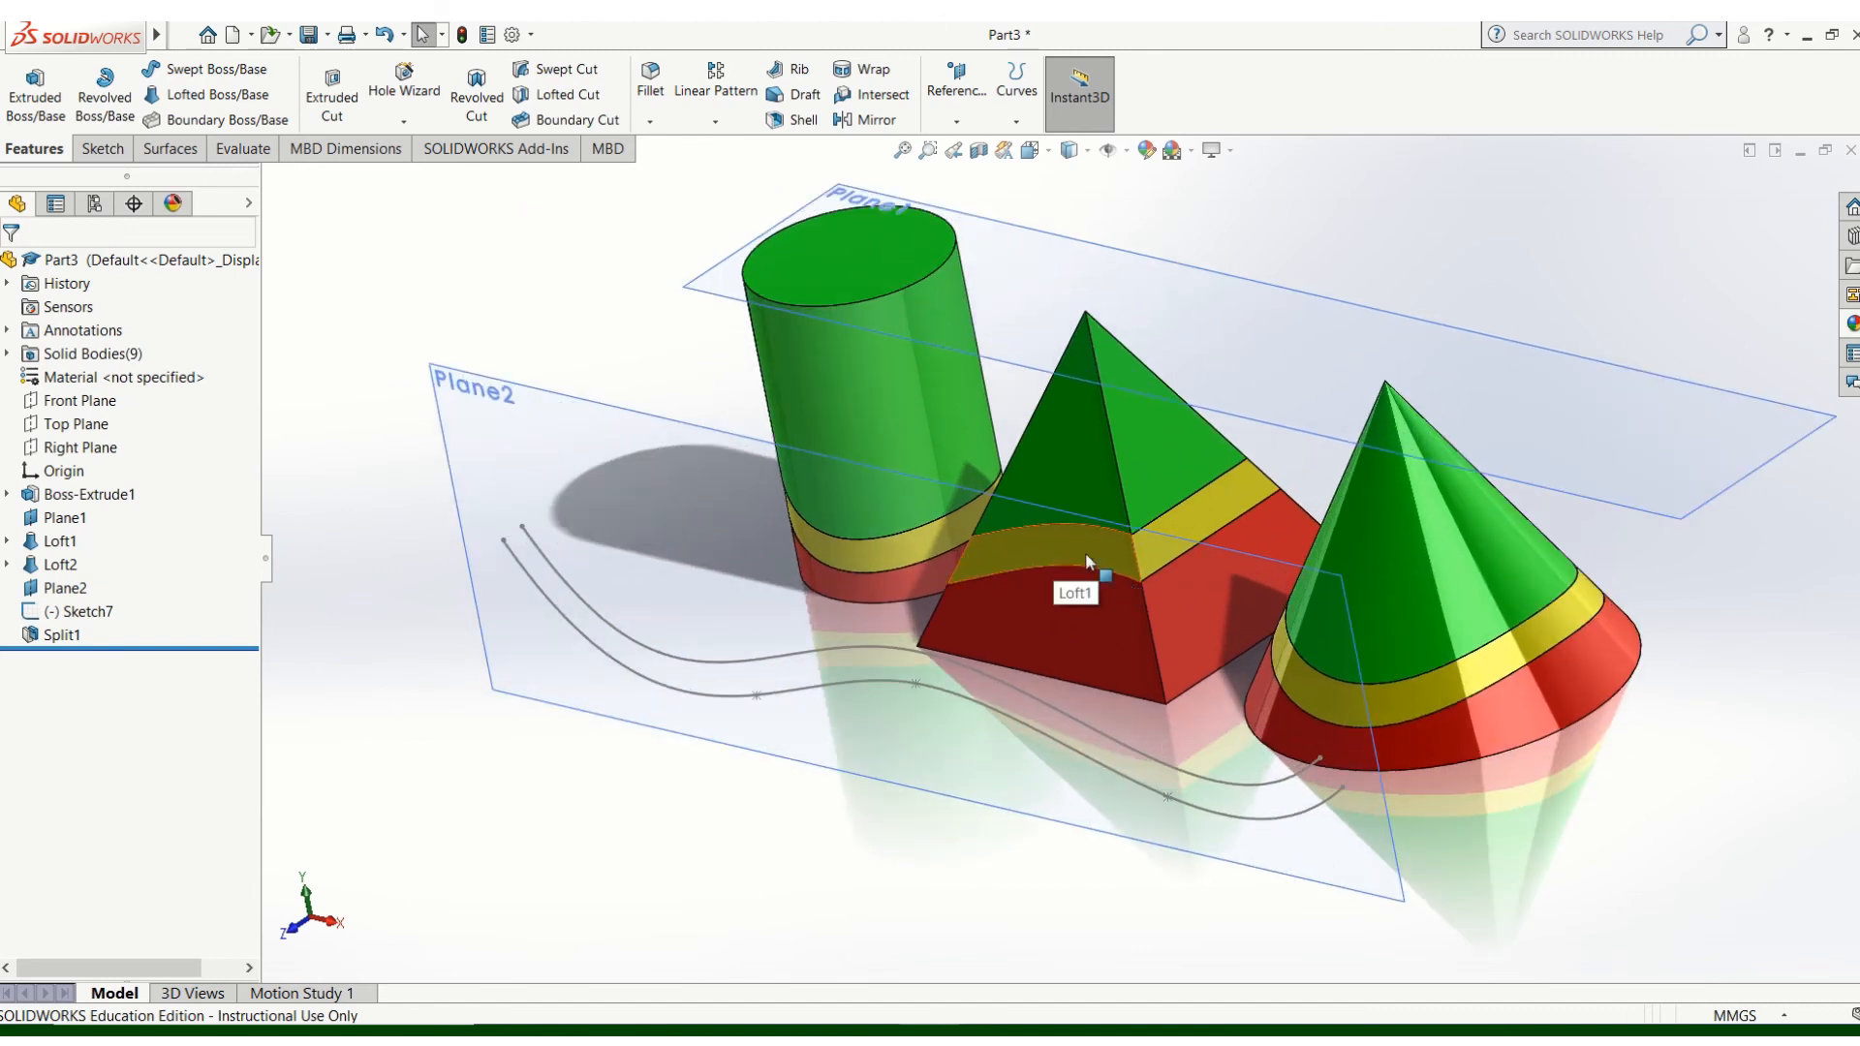